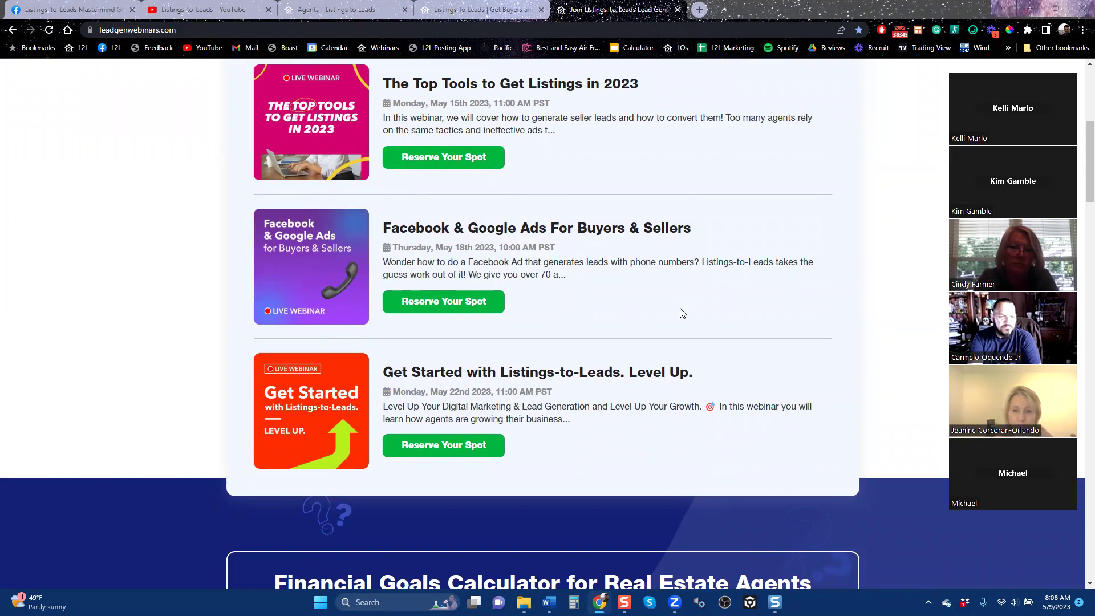
Look over the upcoming webinars on leadgenwebinars.com, then bring up the Listings-to-Leads YouTube channel.
scroll(662, 425, down, 5)
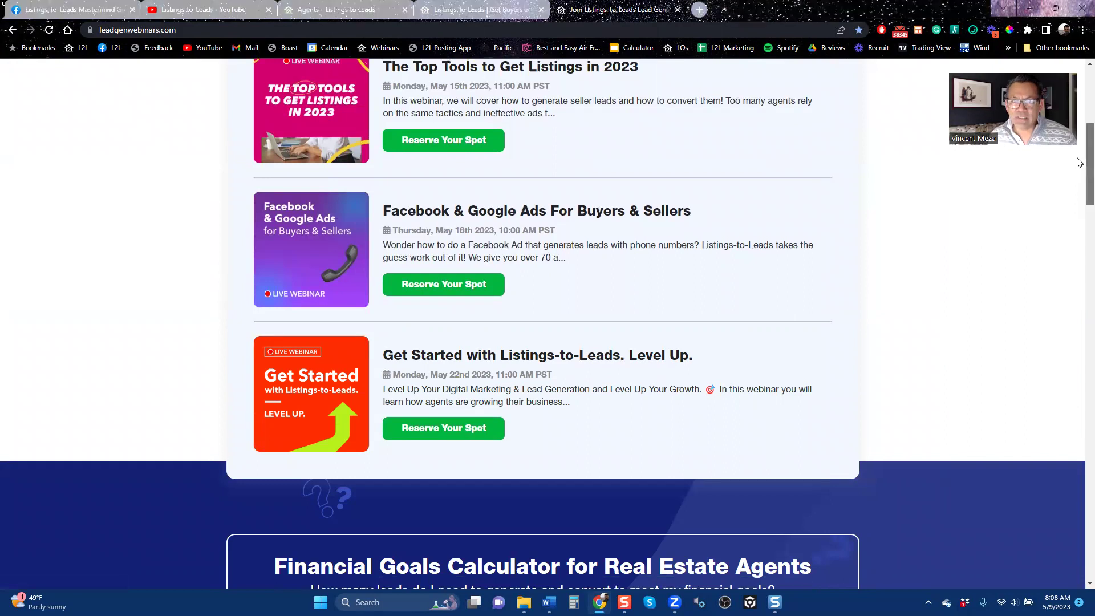
scroll(1073, 163, up, 1)
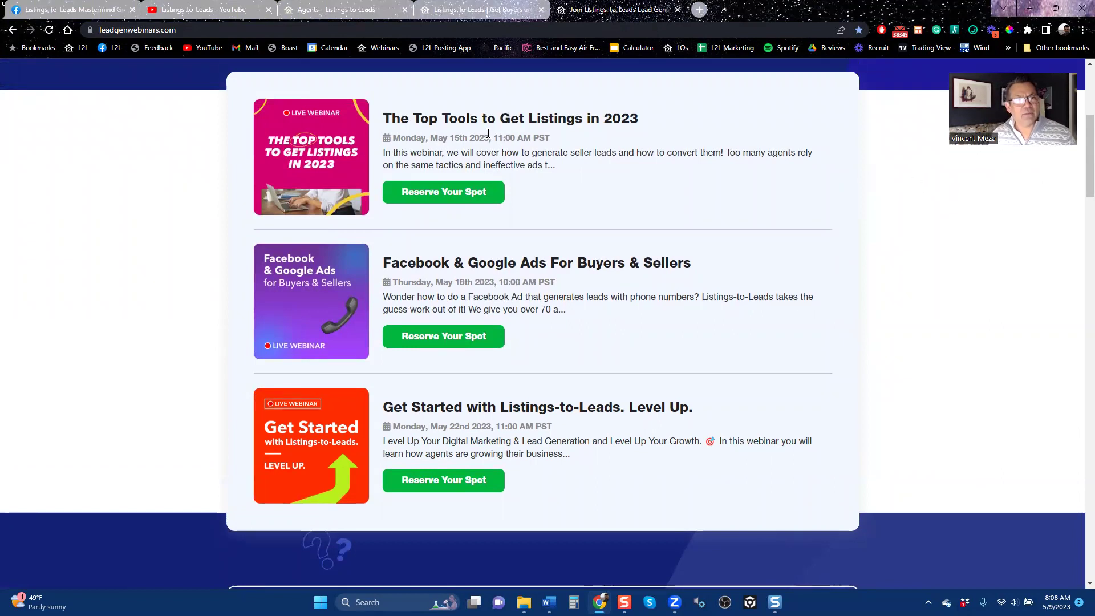
click(234, 11)
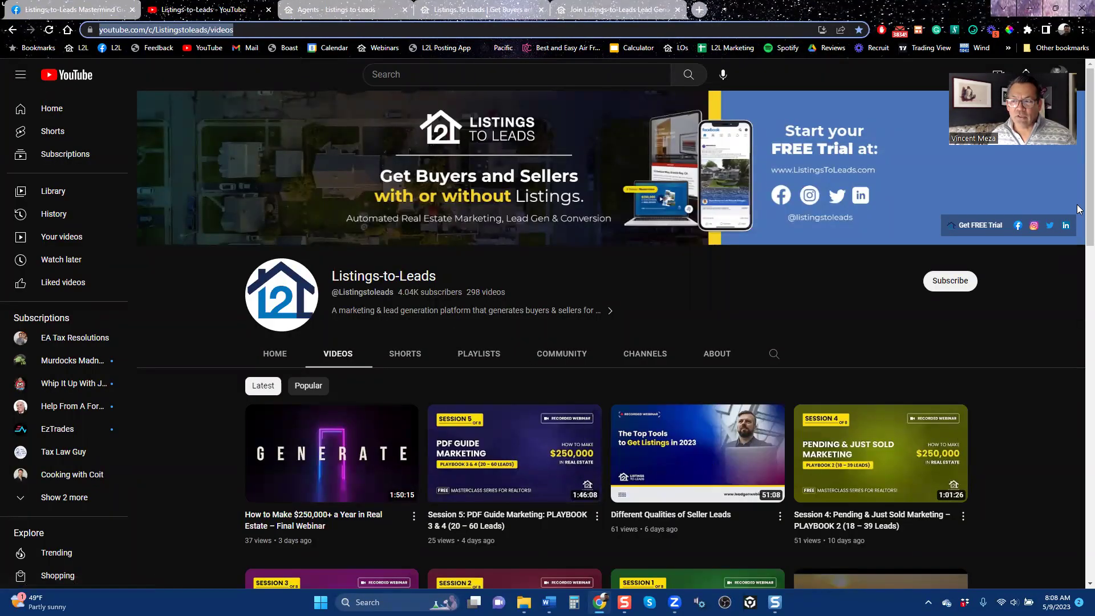
Browse the YouTube channel's Videos page, then move to the Listings-to-Leads admin Agents list.
drag(1078, 194, 1077, 312)
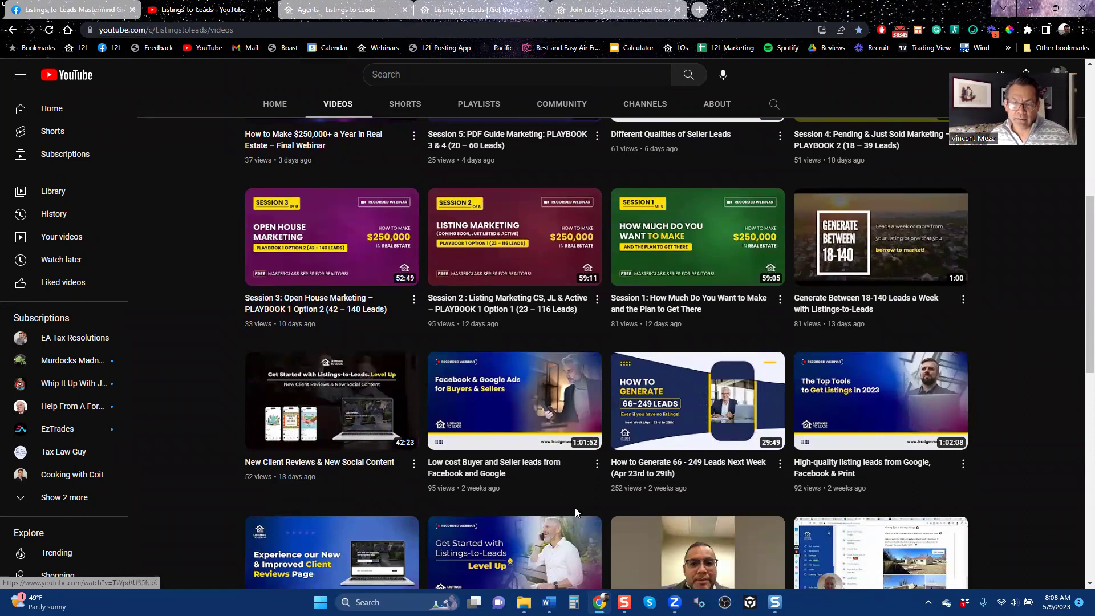
scroll(457, 485, down, 6)
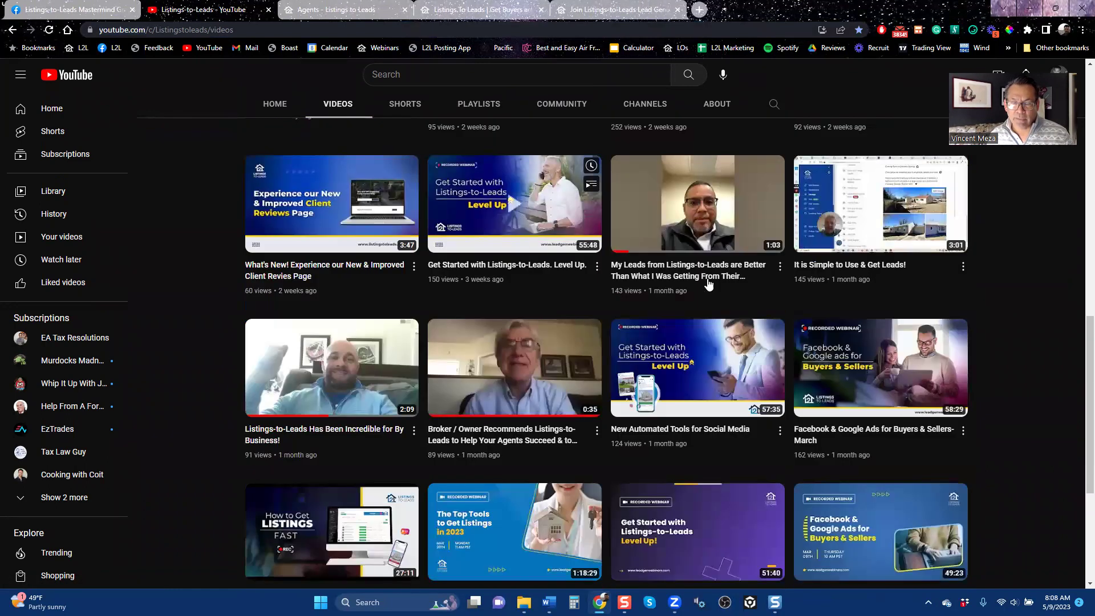
scroll(520, 229, up, 20)
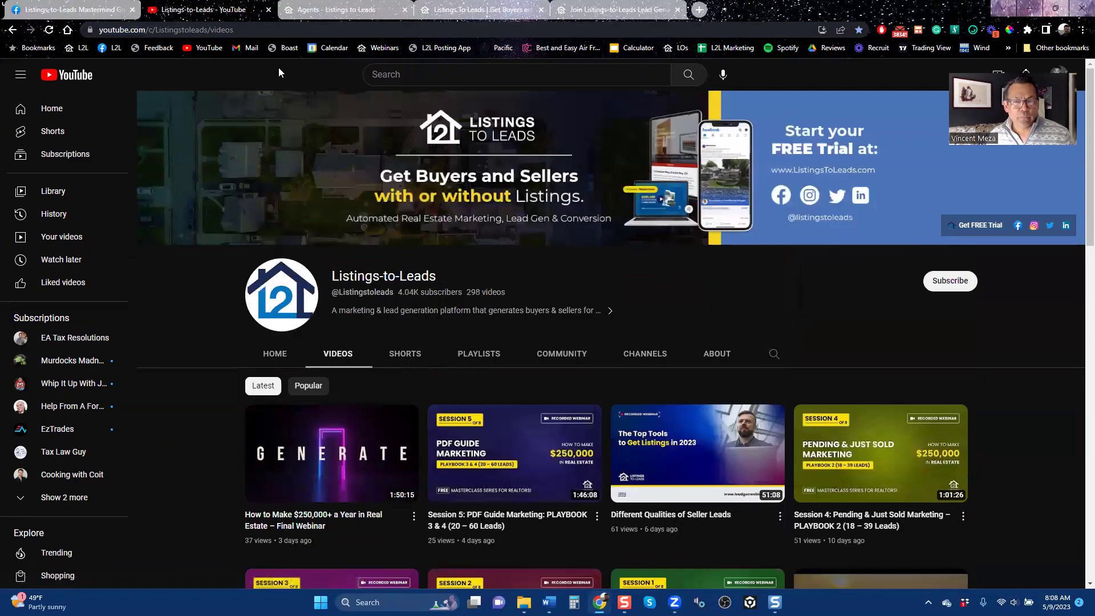
click(335, 17)
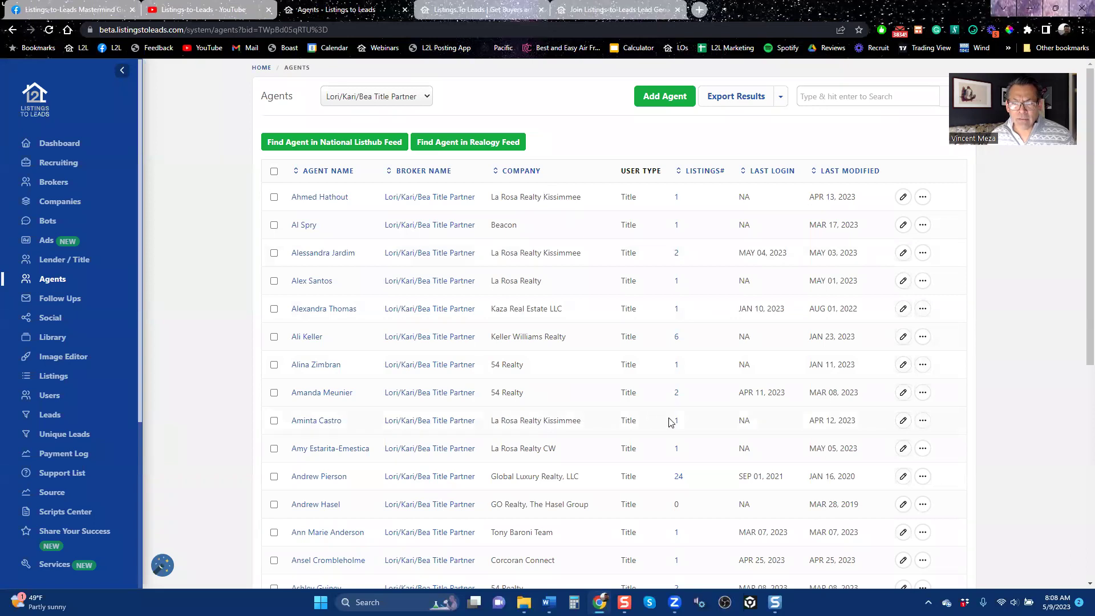
Open the Edit Agent page for an agent in the Agents table.
click(317, 397)
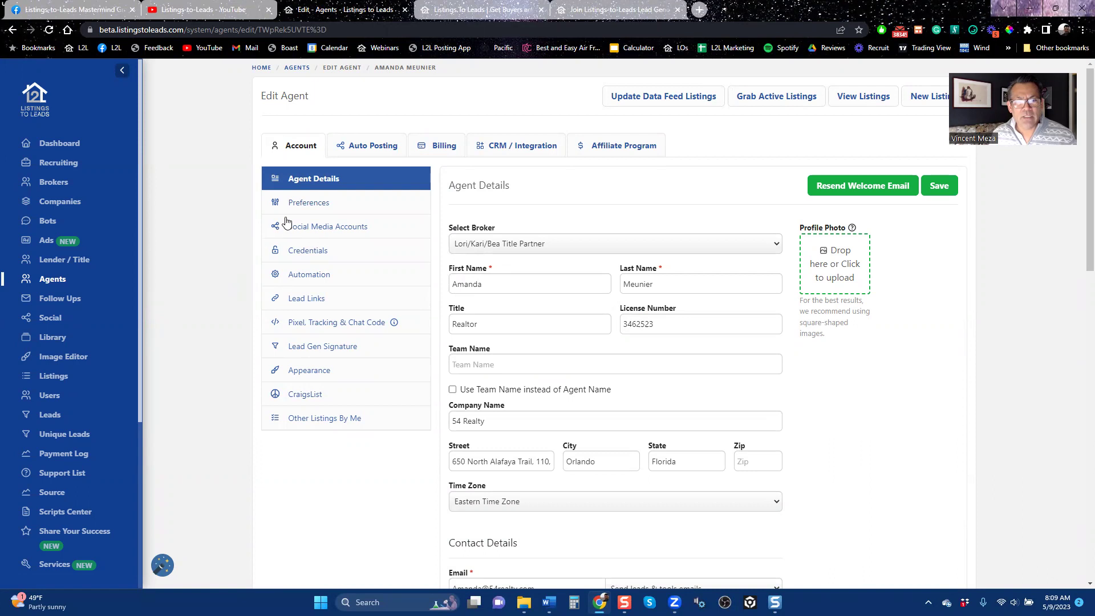
Review the agent's Auto Posting, Listing Preferences and Seller Lead Ads settings, ending on CRM / Integration.
click(372, 149)
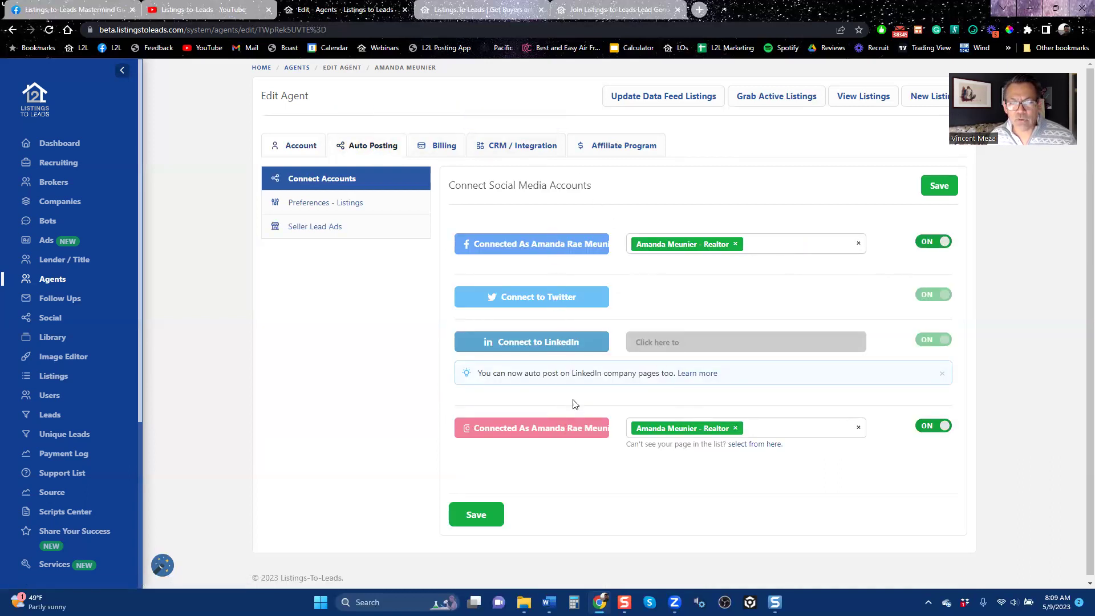
click(313, 210)
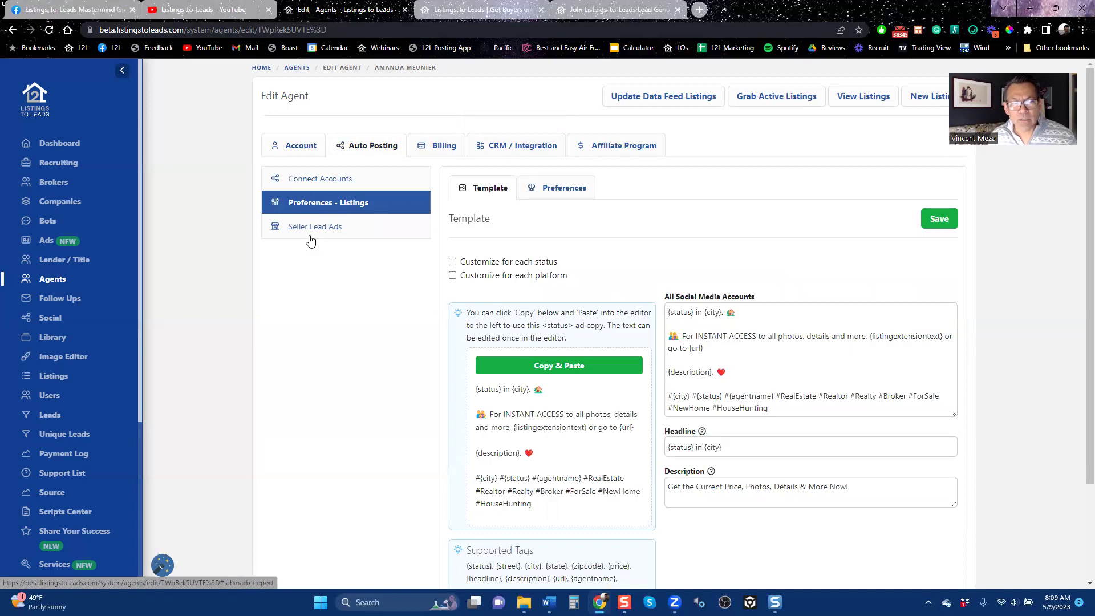
click(312, 235)
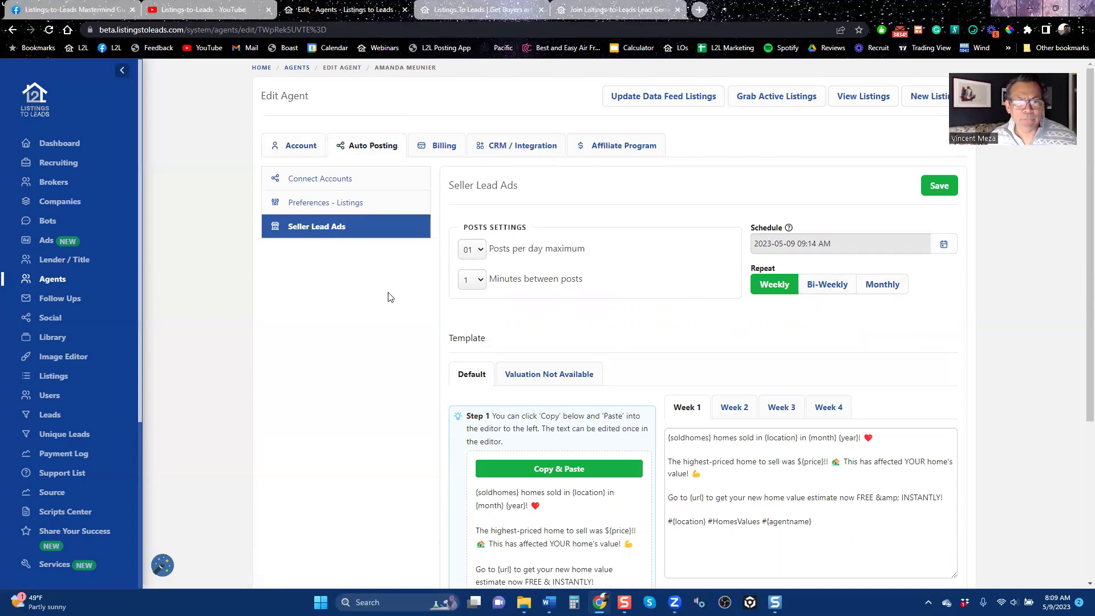
click(335, 202)
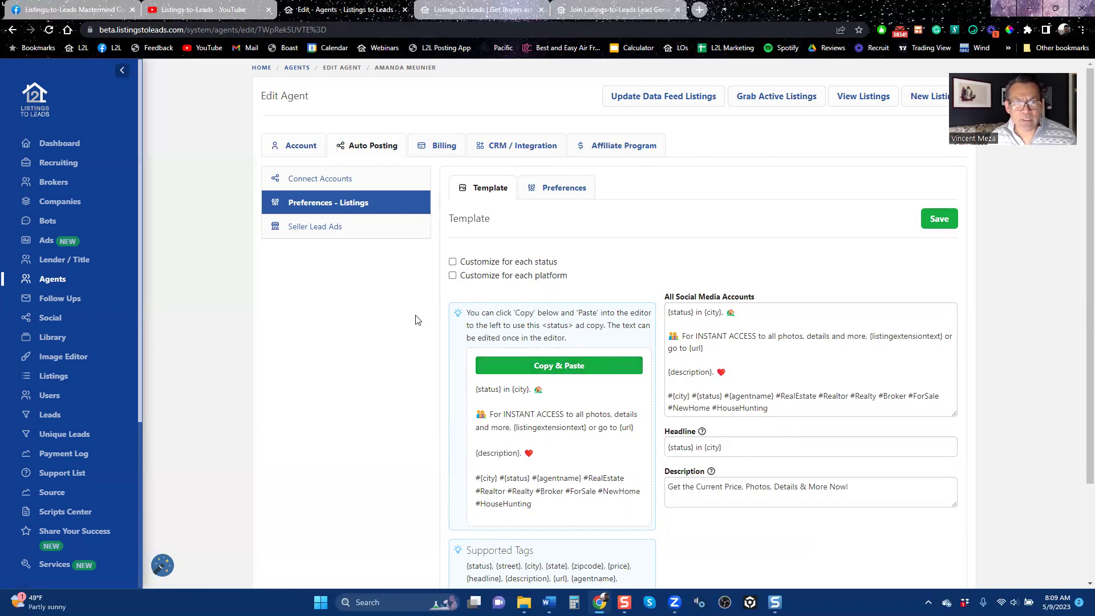
click(324, 230)
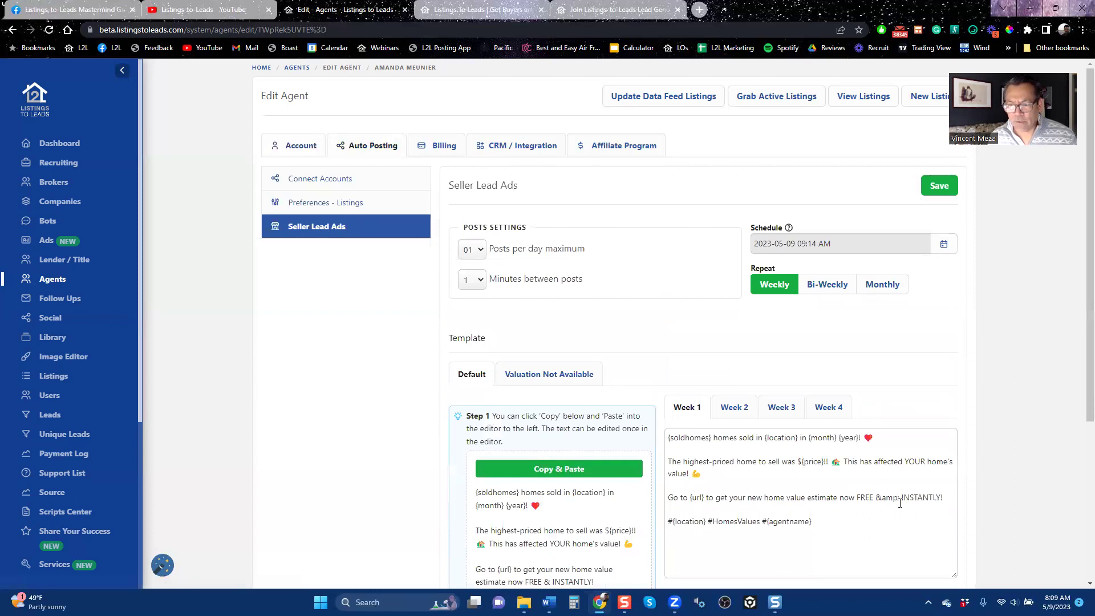
scroll(993, 484, down, 4)
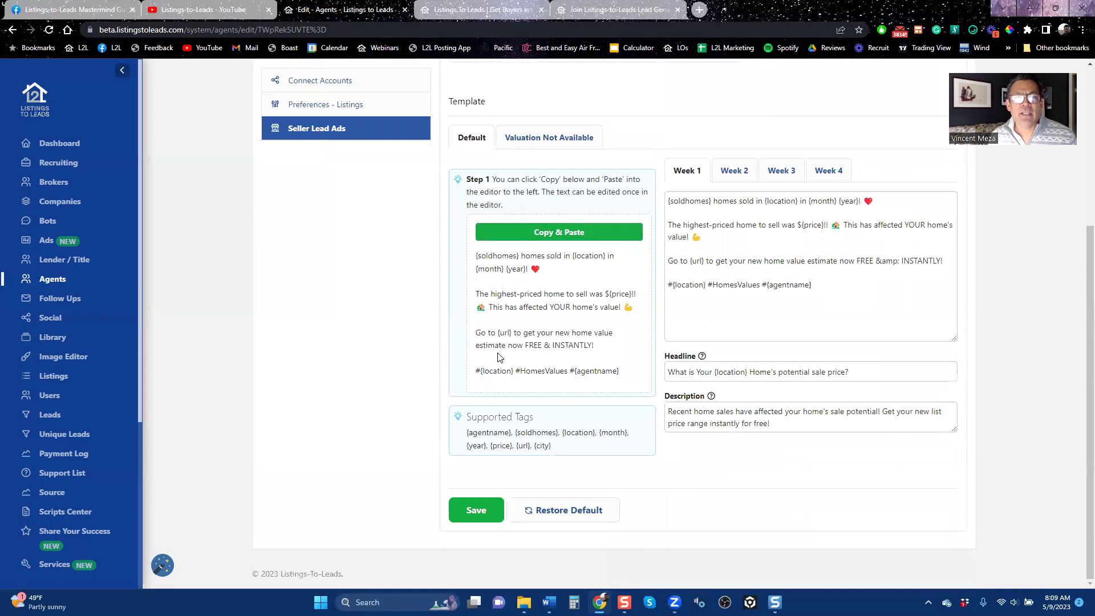
scroll(473, 354, up, 4)
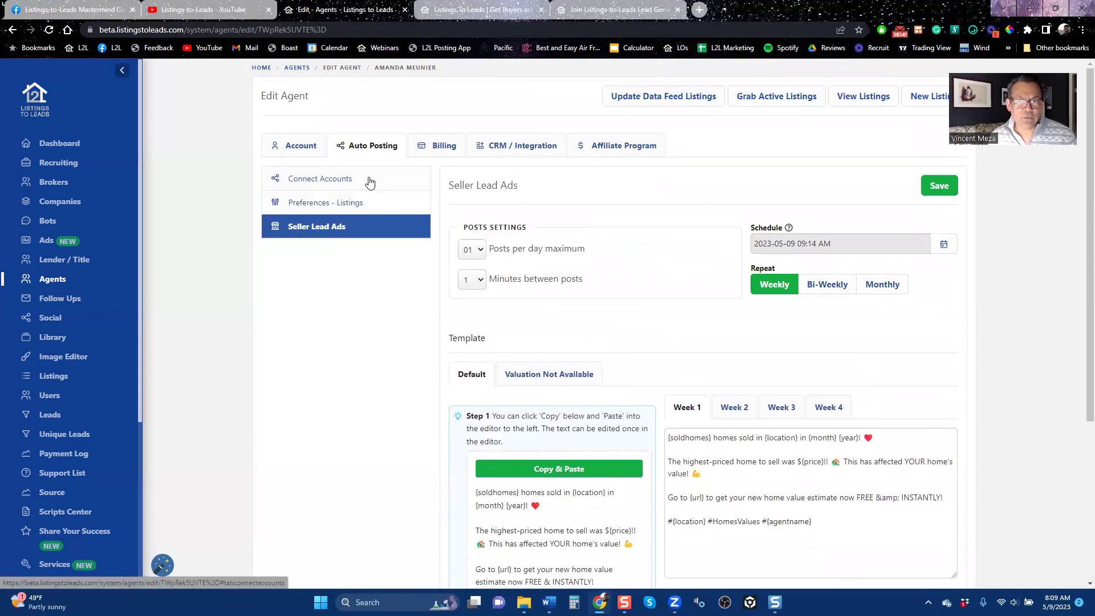
click(532, 147)
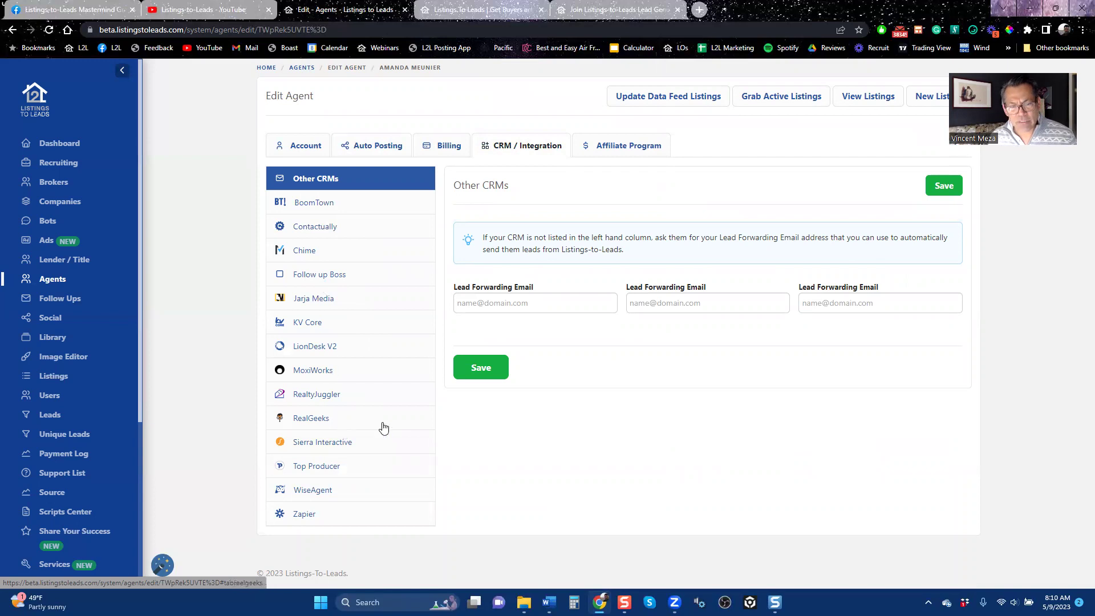
Sign out of the Listings-to-Leads administrator account from the sidebar.
click(460, 305)
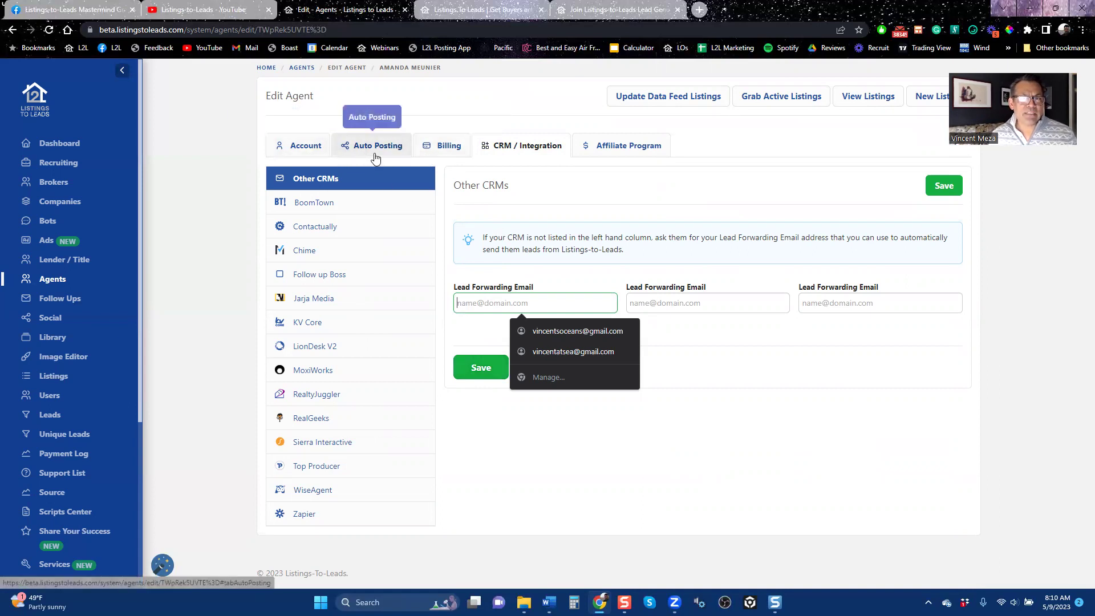
scroll(63, 400, down, 5)
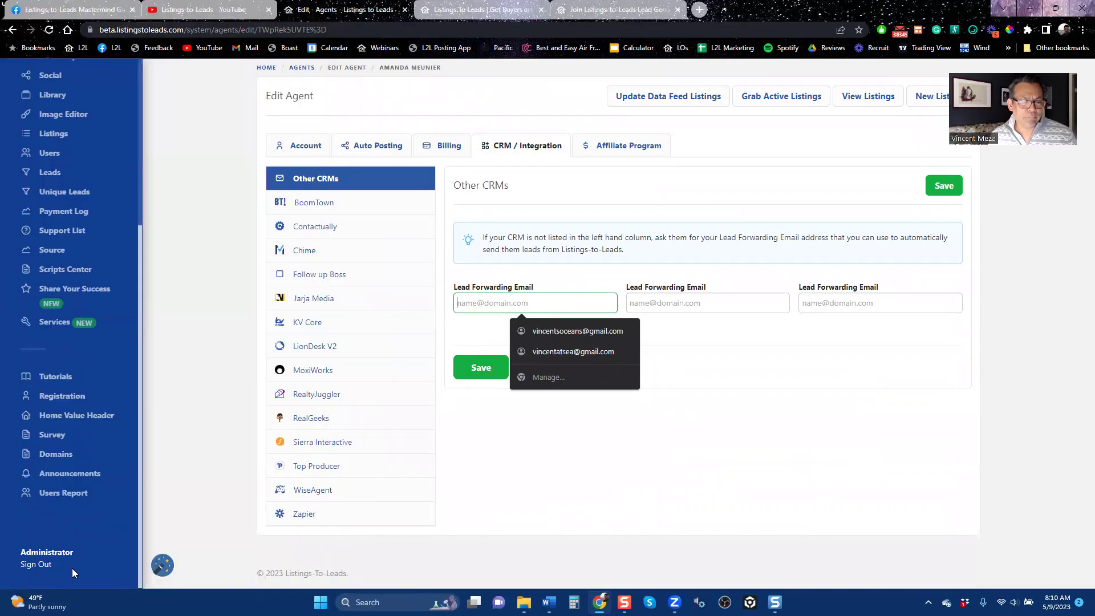
click(50, 566)
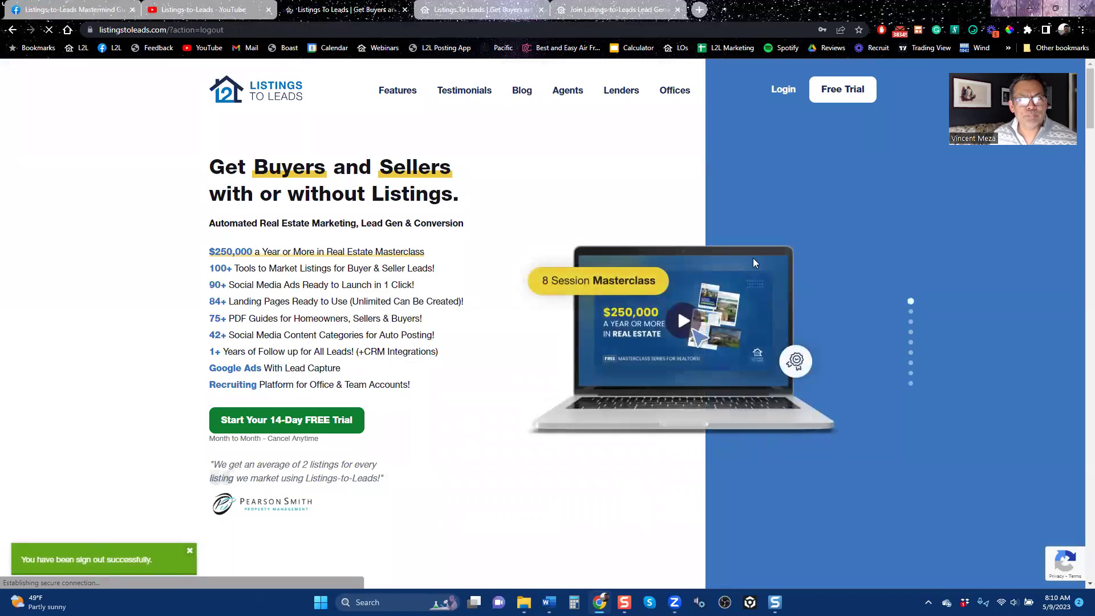
Log in with the agent's saved browser credentials and look over the Get Started checklist.
click(785, 91)
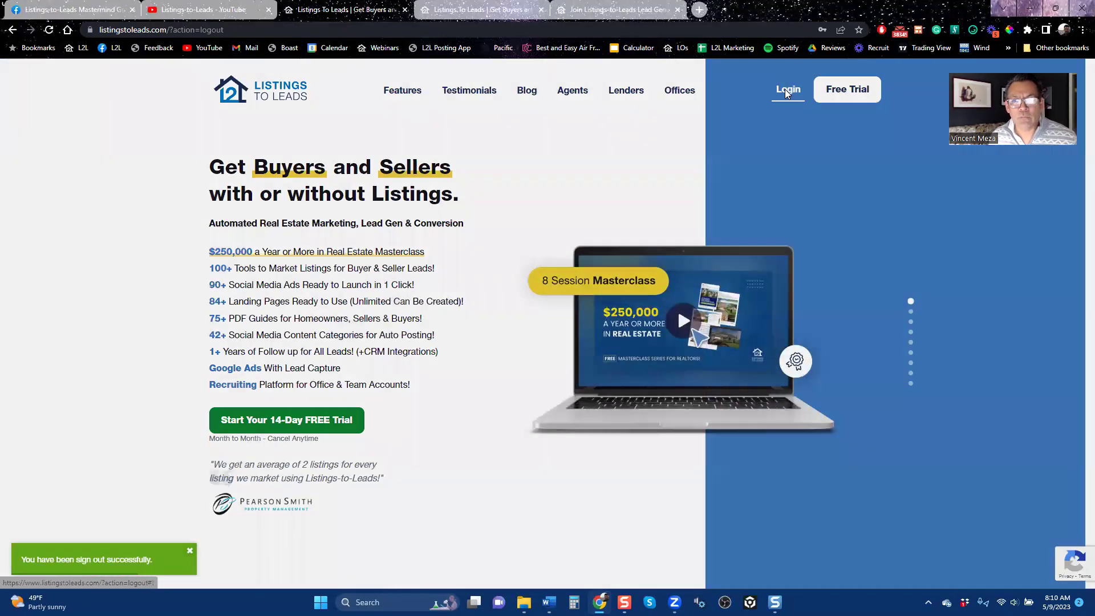
double_click(511, 265)
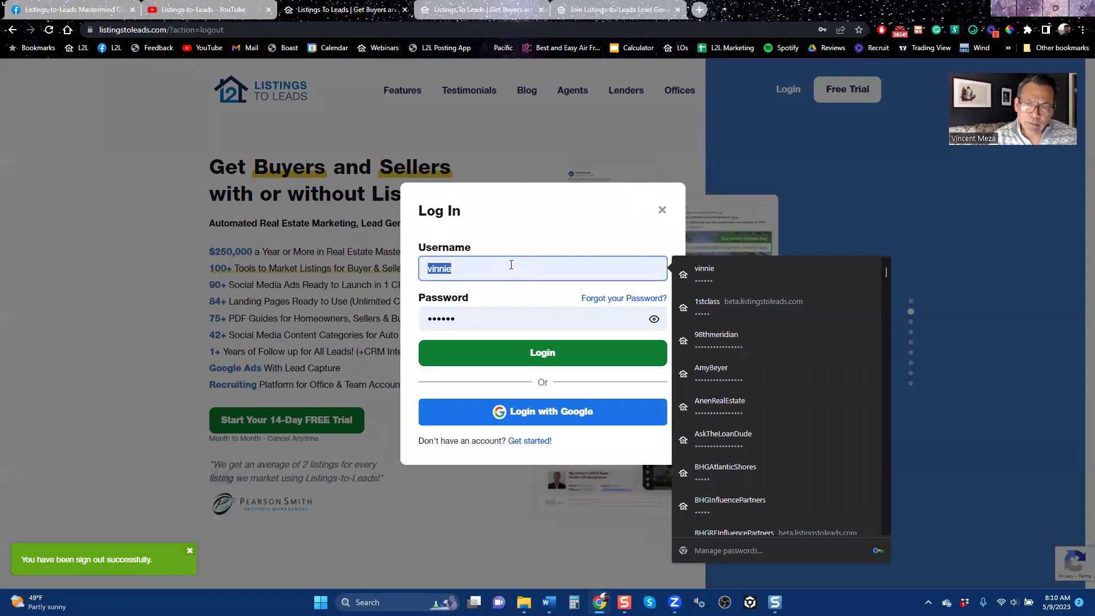
text(kev)
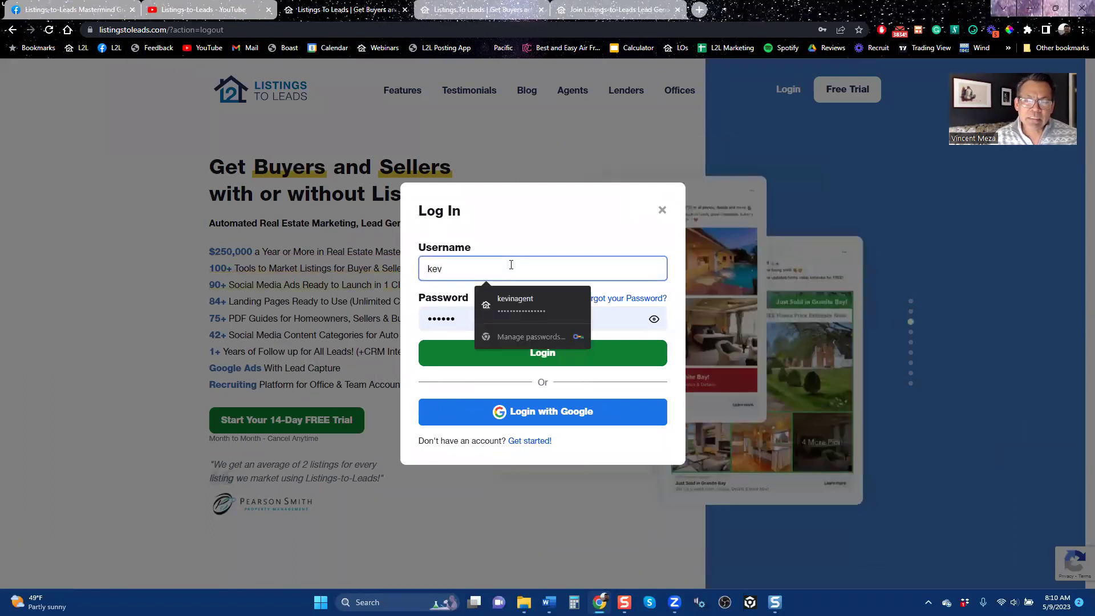
key(Down)
key(Return)
click(534, 354)
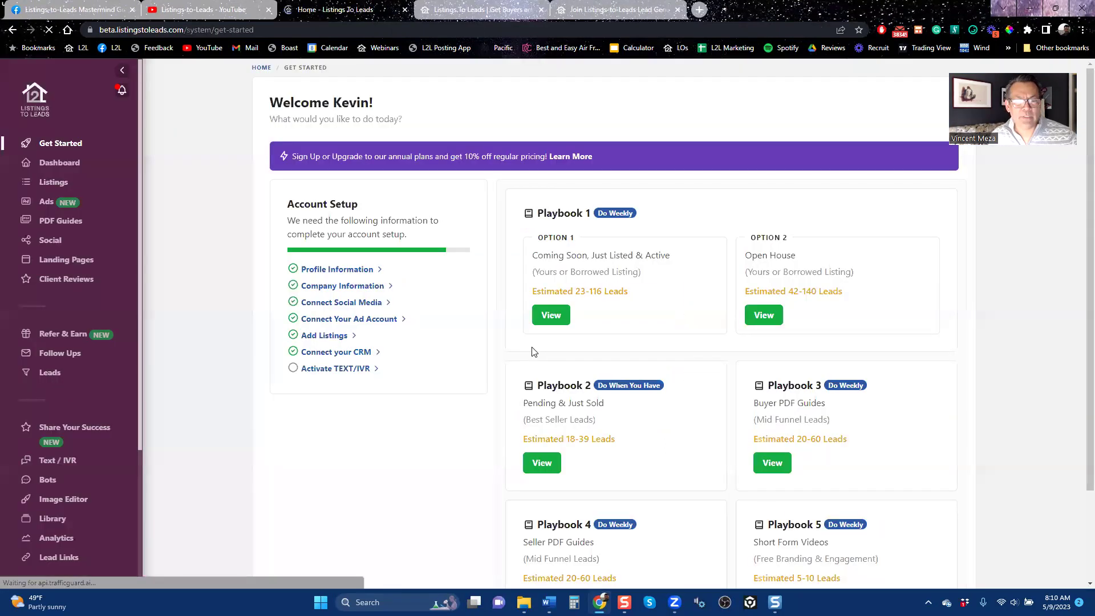
scroll(63, 290, down, 3)
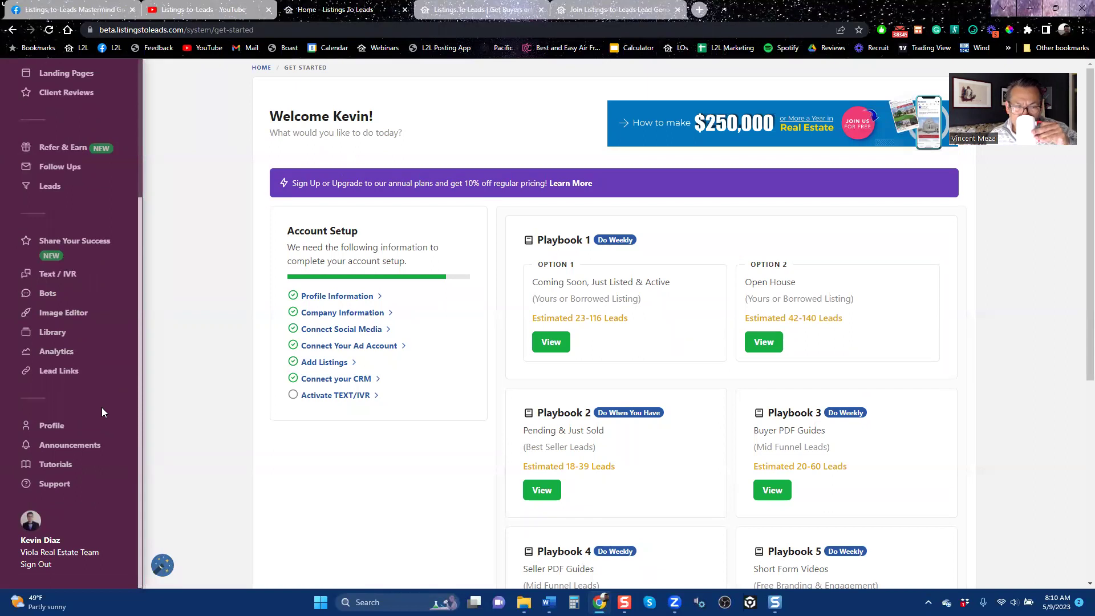
scroll(105, 401, up, 3)
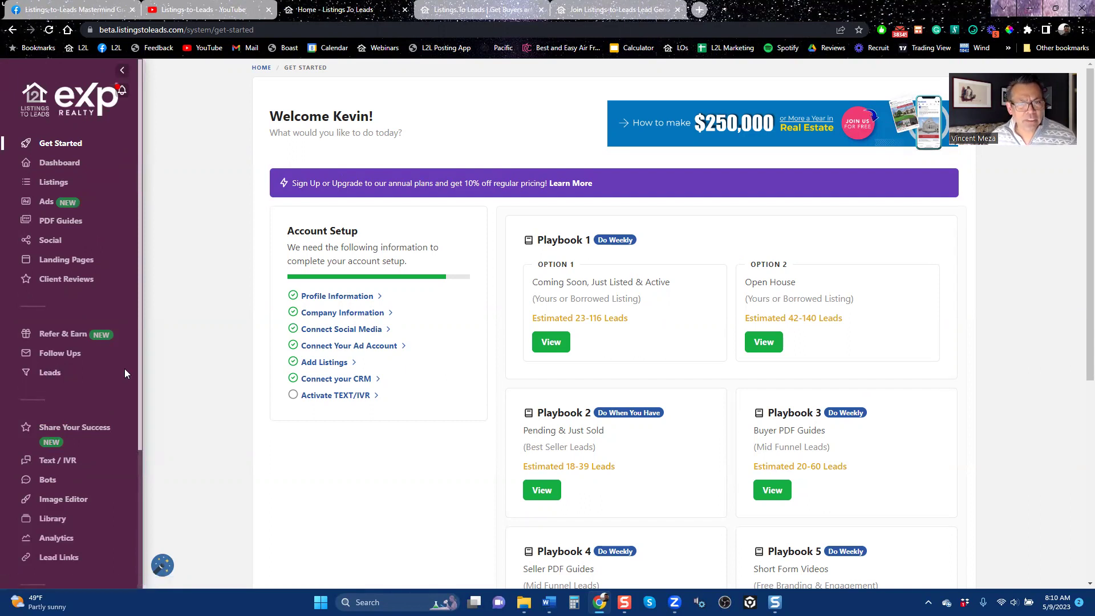
Open Follow Ups and scroll through the eight buyer and seller lead campaigns.
click(63, 354)
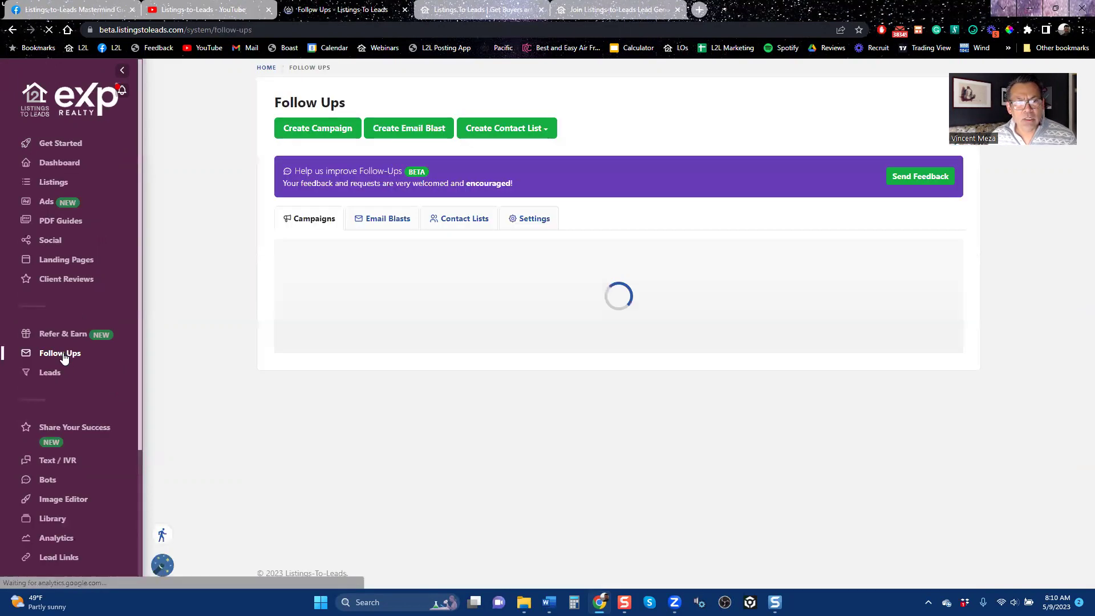
scroll(298, 393, down, 1)
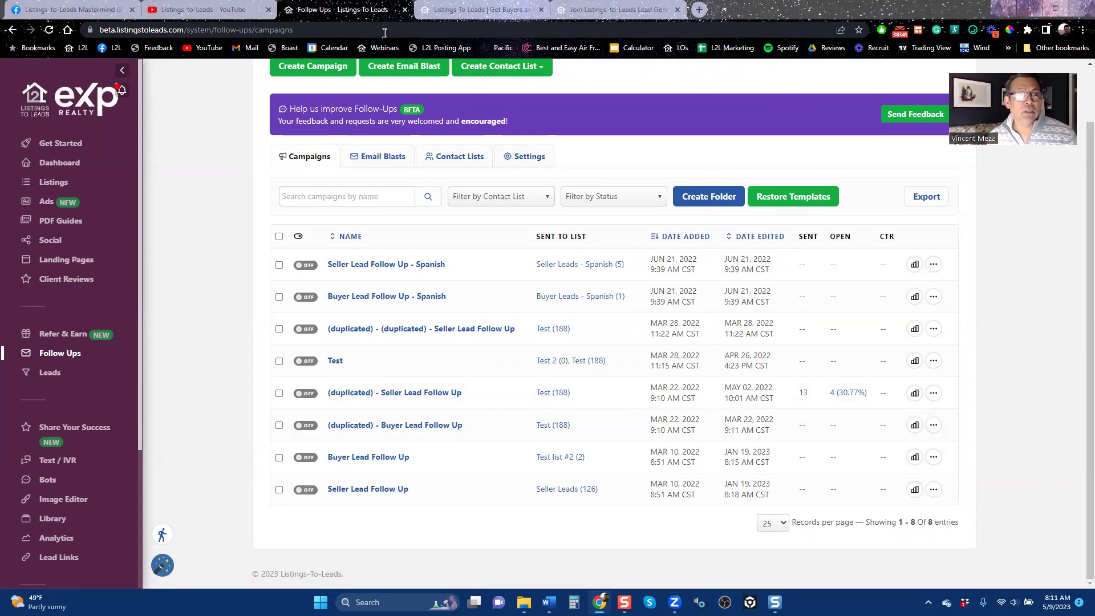
click(216, 22)
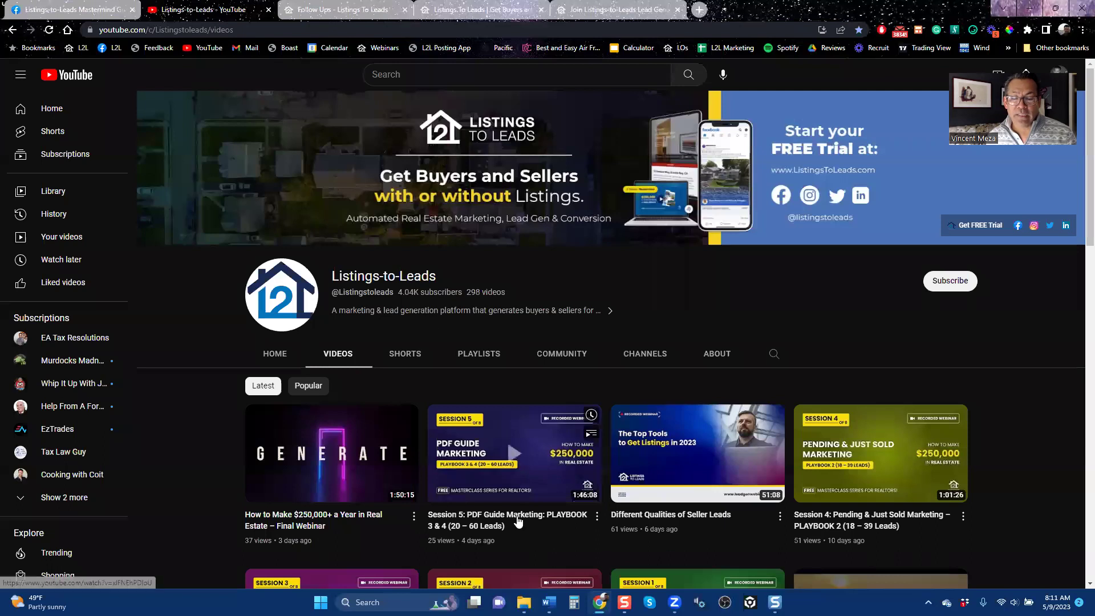
scroll(513, 454, down, 5)
scroll(525, 482, up, 5)
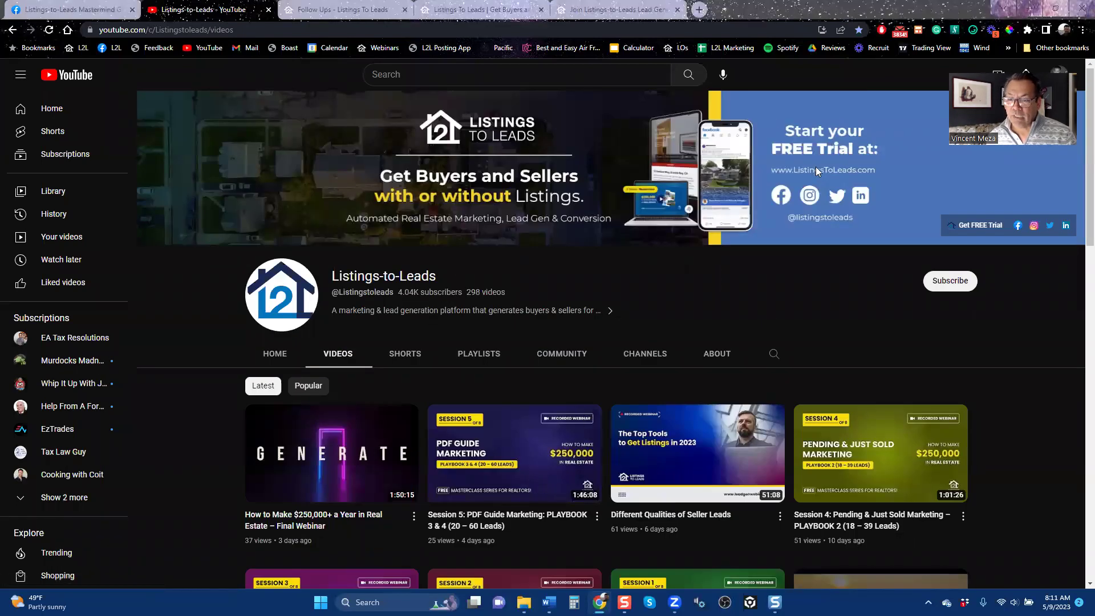
scroll(1077, 280, down, 5)
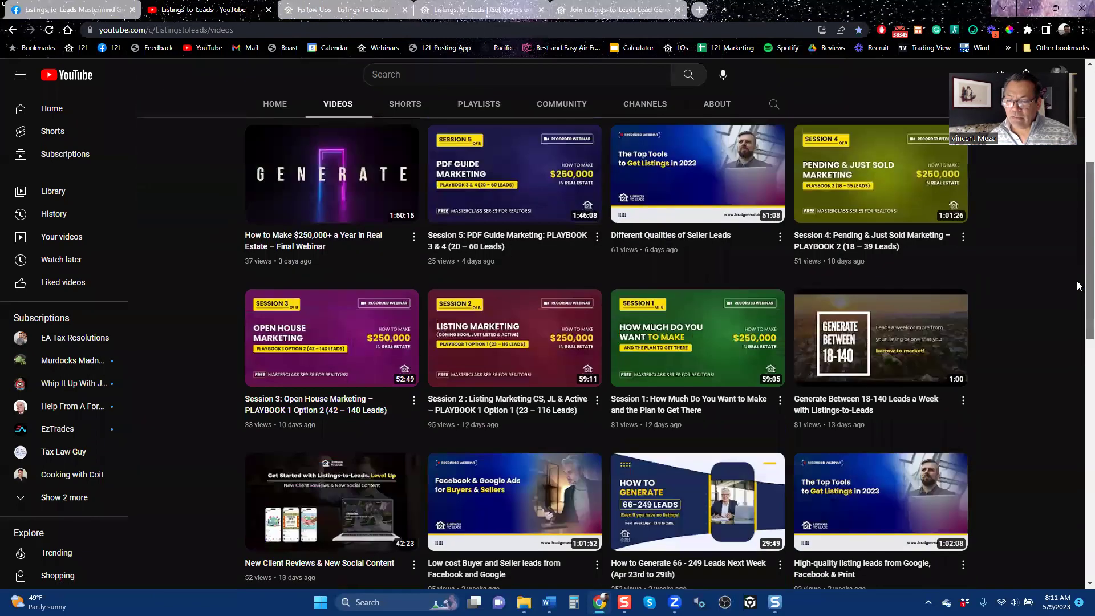
scroll(1078, 286, down, 3)
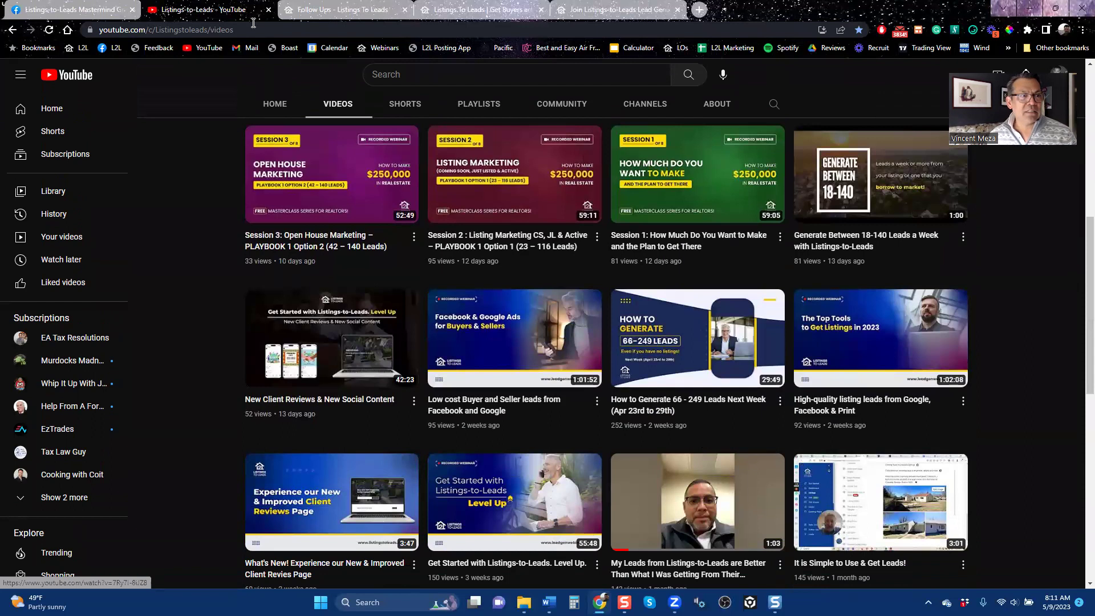
click(368, 11)
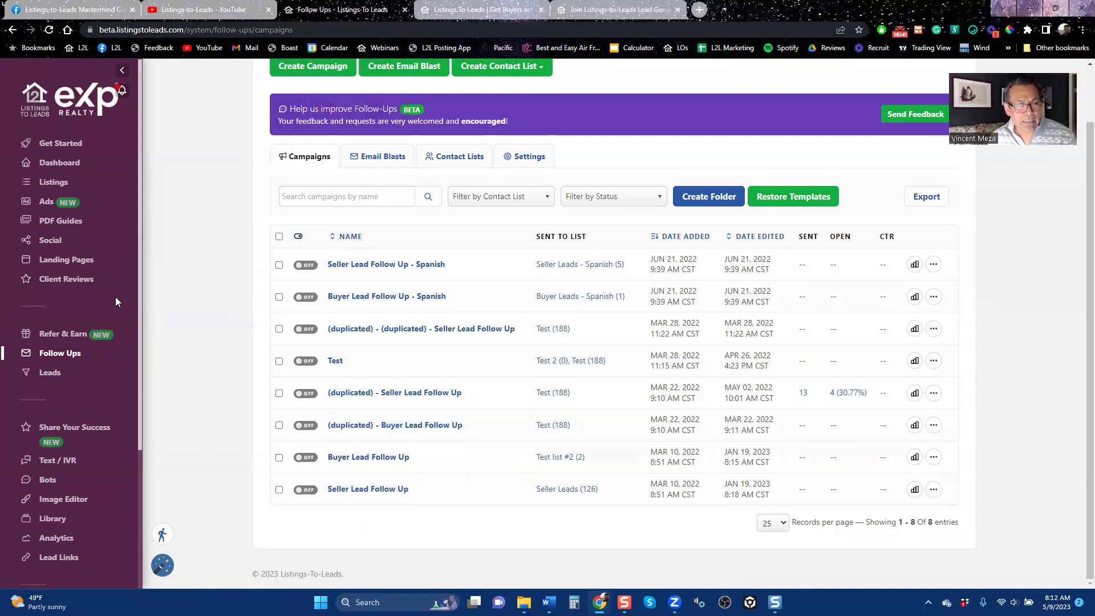
Open the Social content calendar, dismiss the updates popup, and go to its Settings.
click(50, 241)
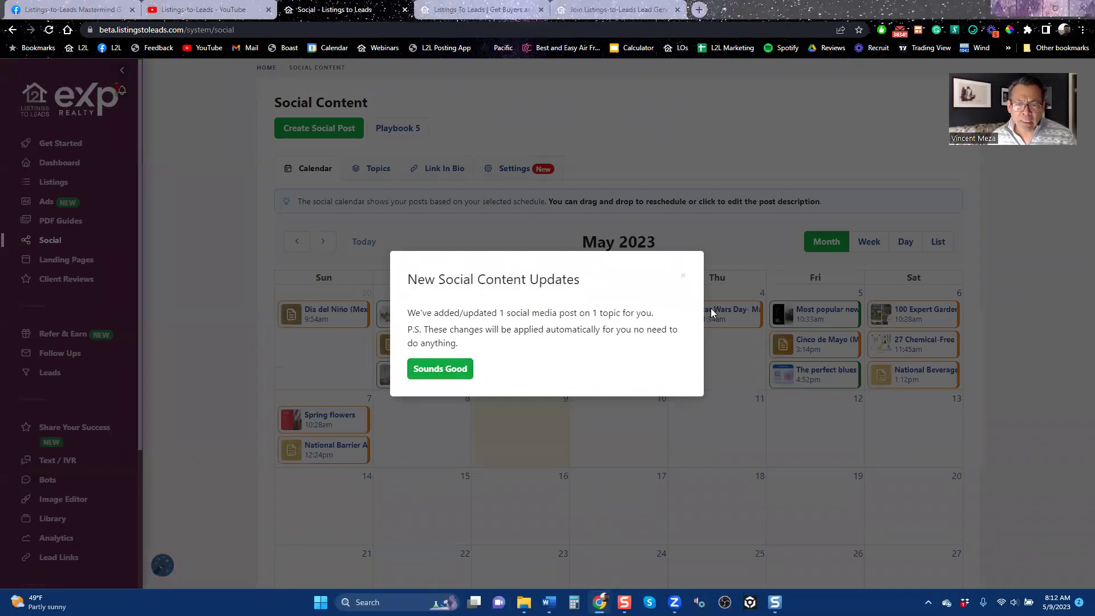
click(683, 275)
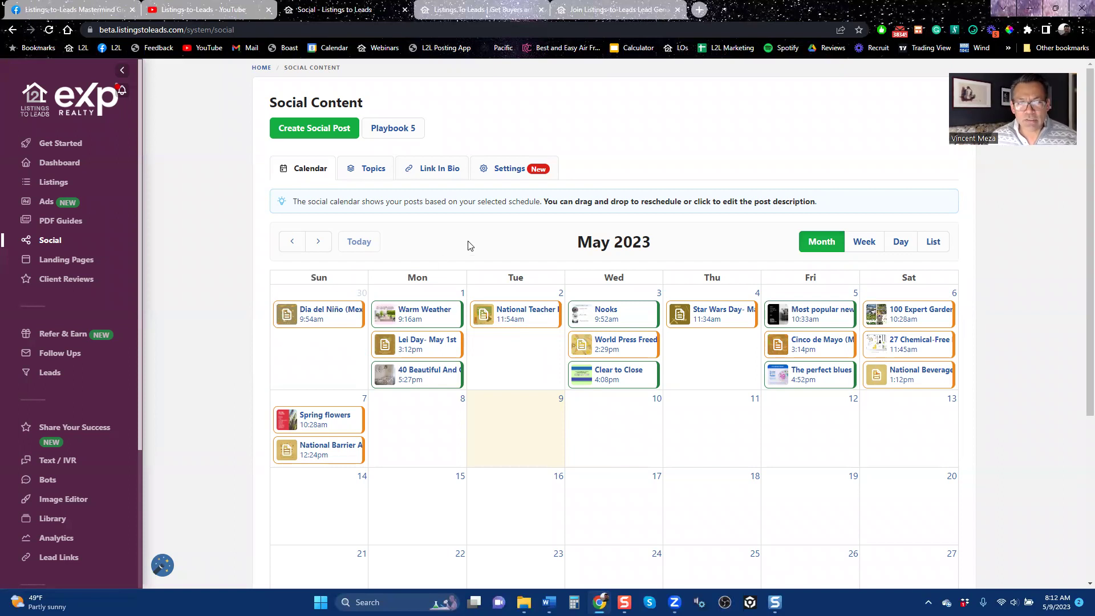
click(512, 171)
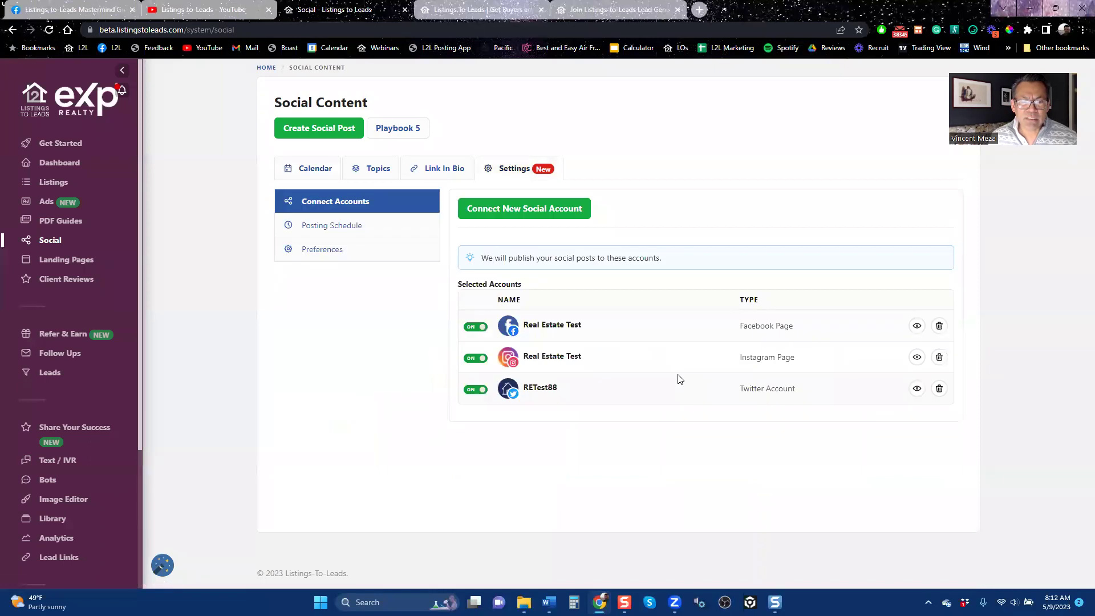
View the Posting Schedule, then the Topics tab with its 14 selected topics.
click(354, 228)
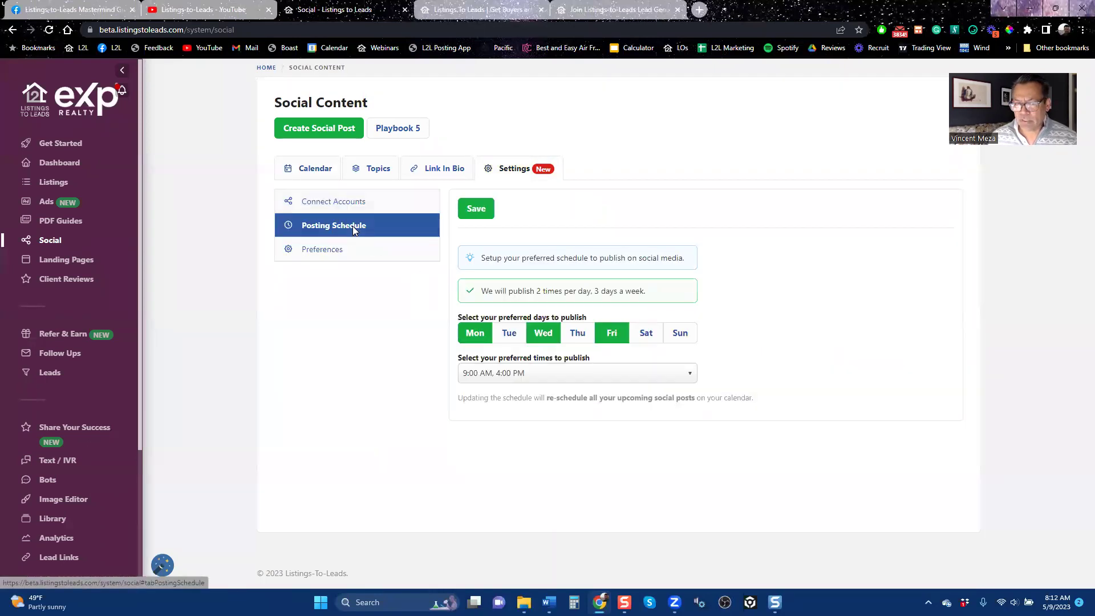
click(374, 170)
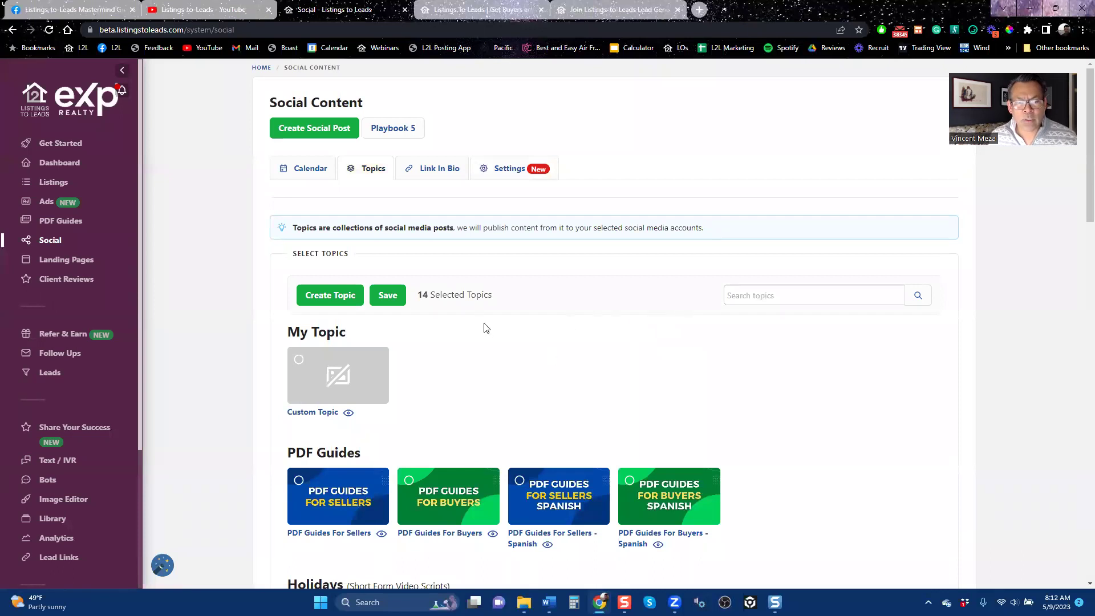
scroll(545, 339, down, 6)
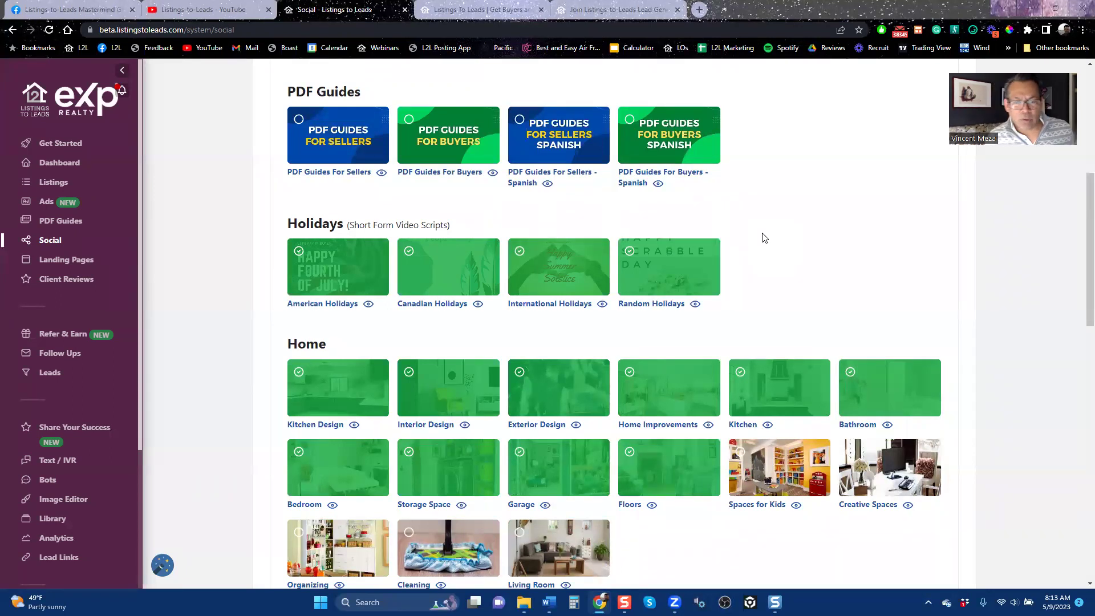
scroll(747, 257, down, 5)
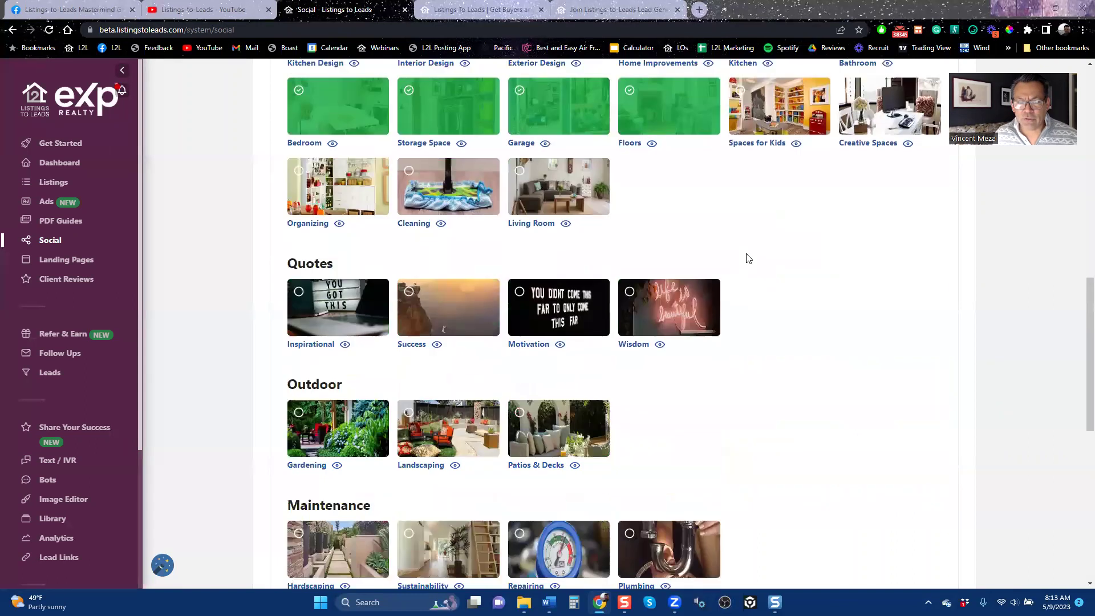
scroll(710, 291, up, 5)
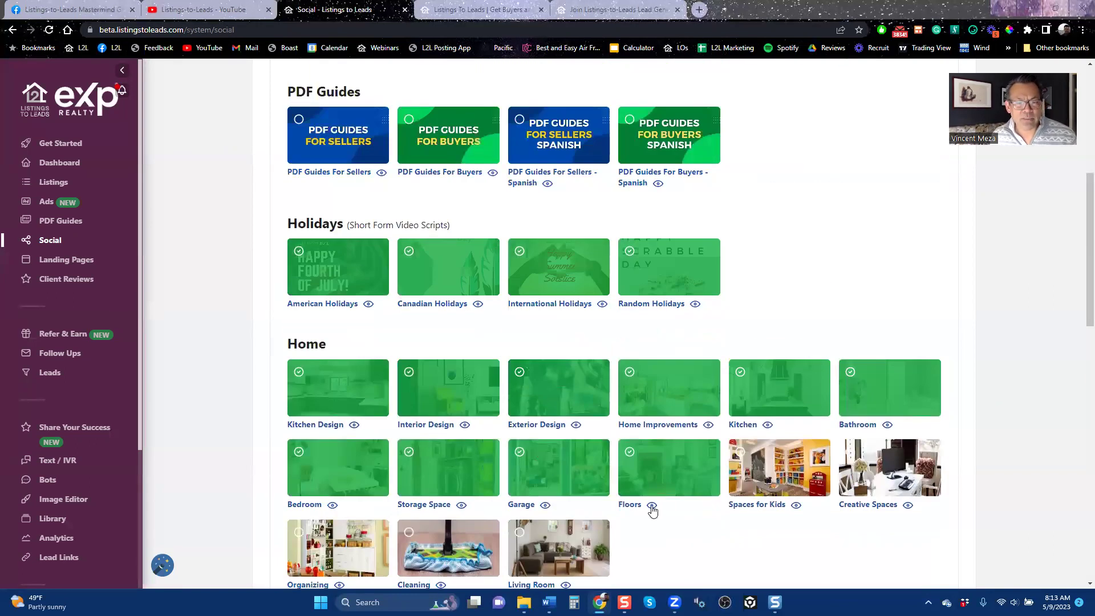
scroll(656, 508, down, 6)
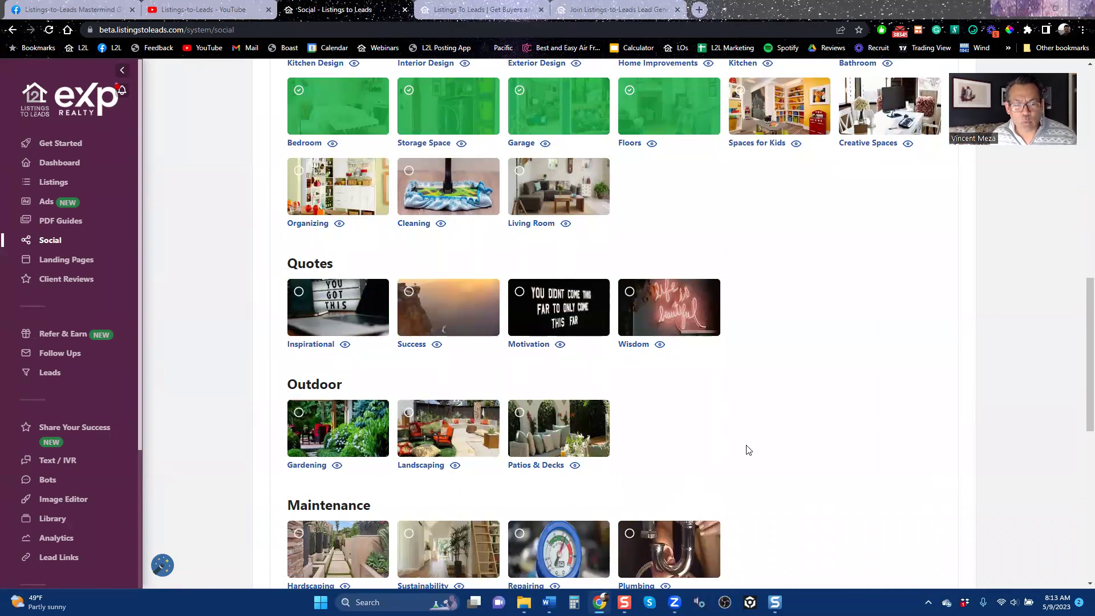
scroll(749, 452, down, 5)
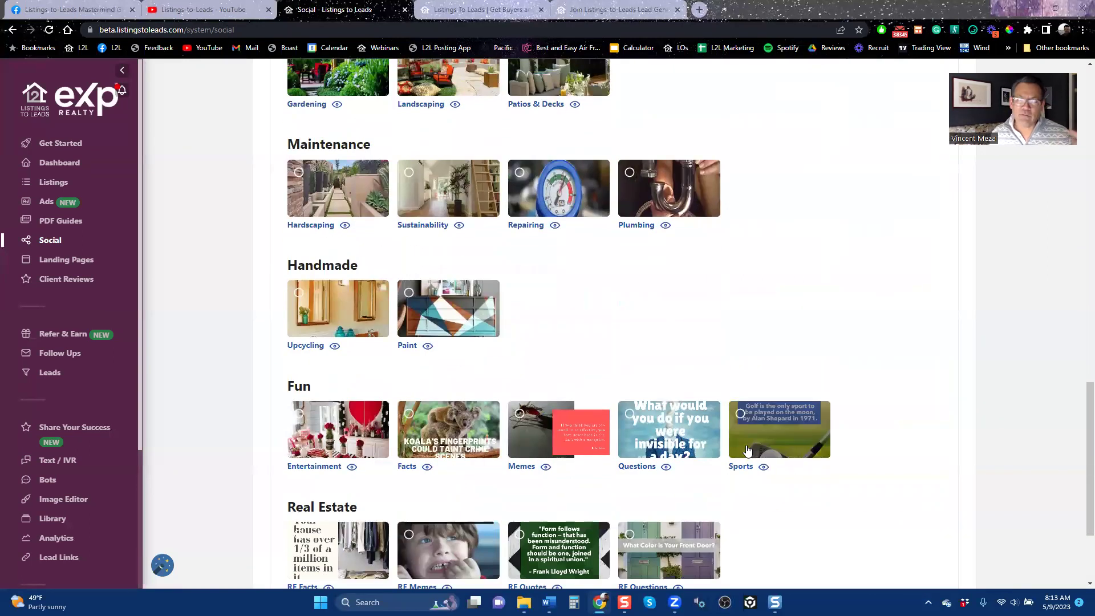
scroll(748, 451, up, 15)
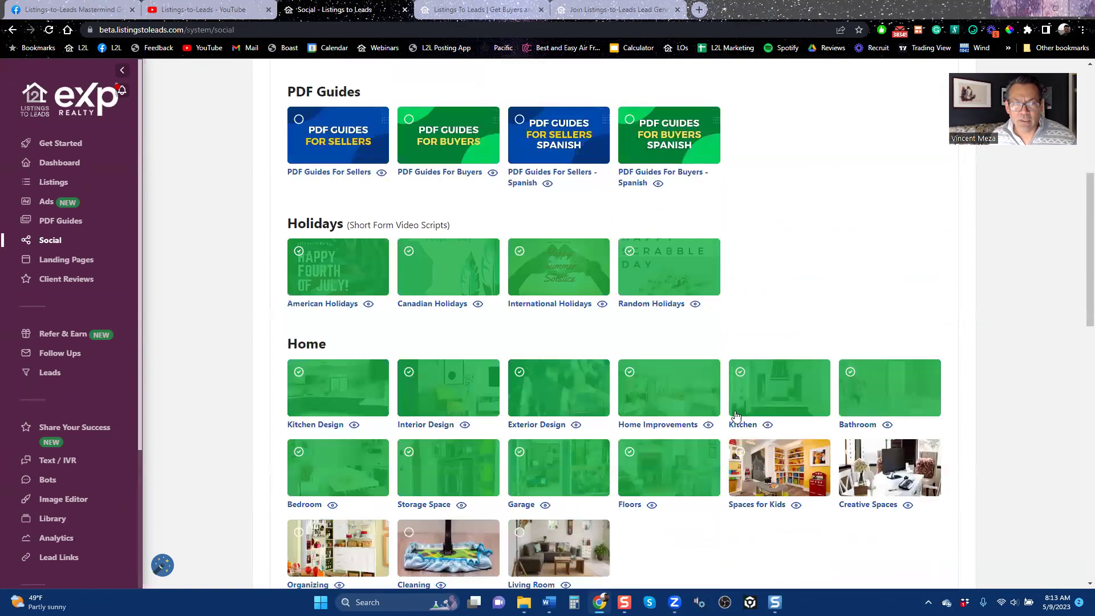
scroll(632, 351, up, 6)
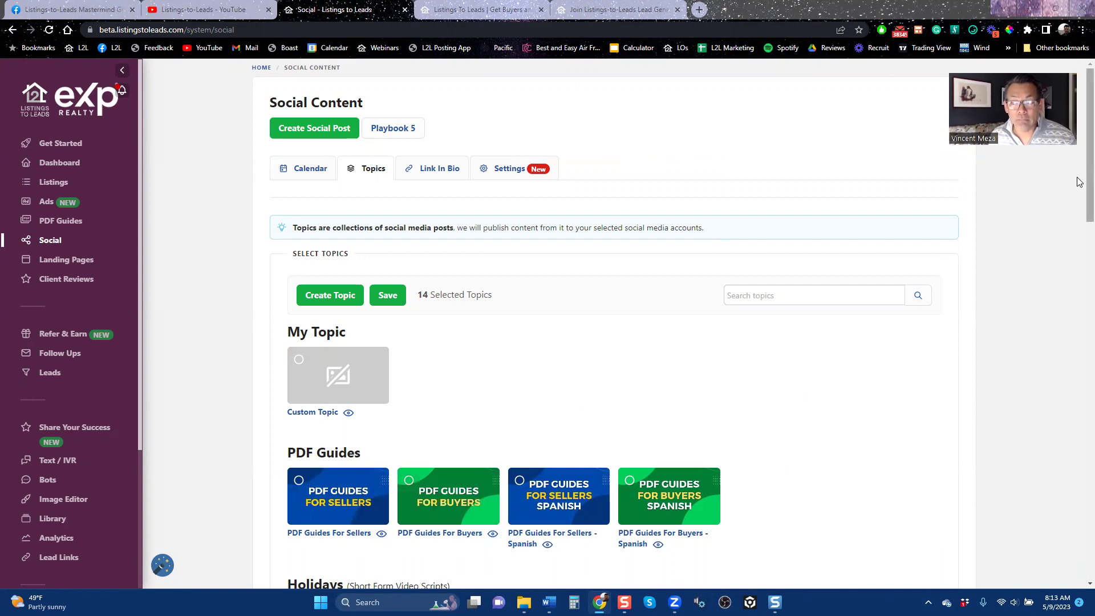
scroll(1080, 229, down, 3)
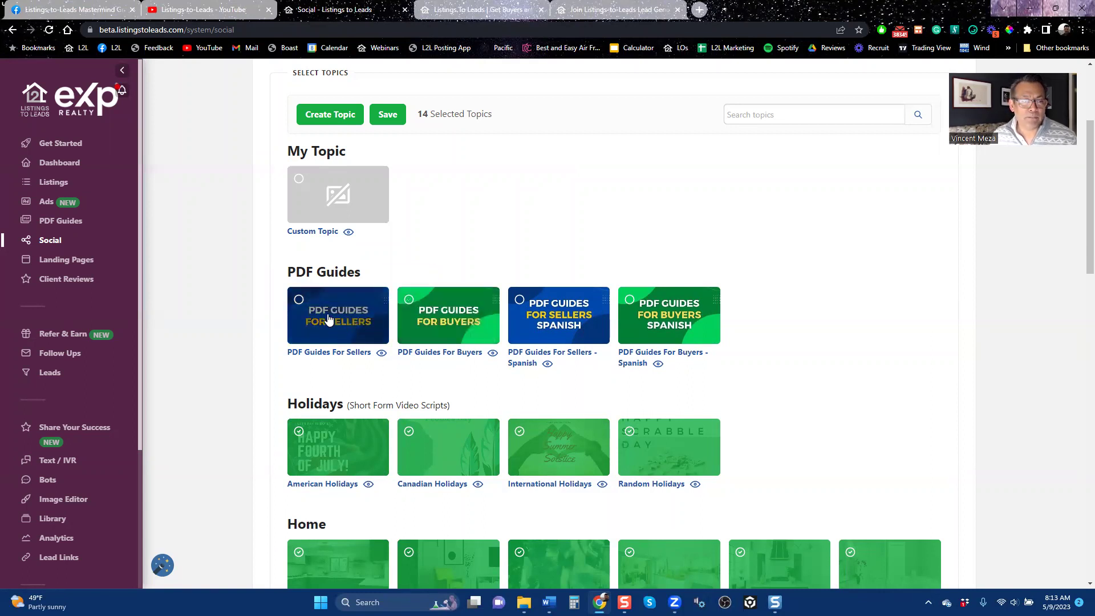
Open the Ads page showing 61 buyer leads, 10 seller leads, $198.63 spend, and 49 campaigns.
click(46, 204)
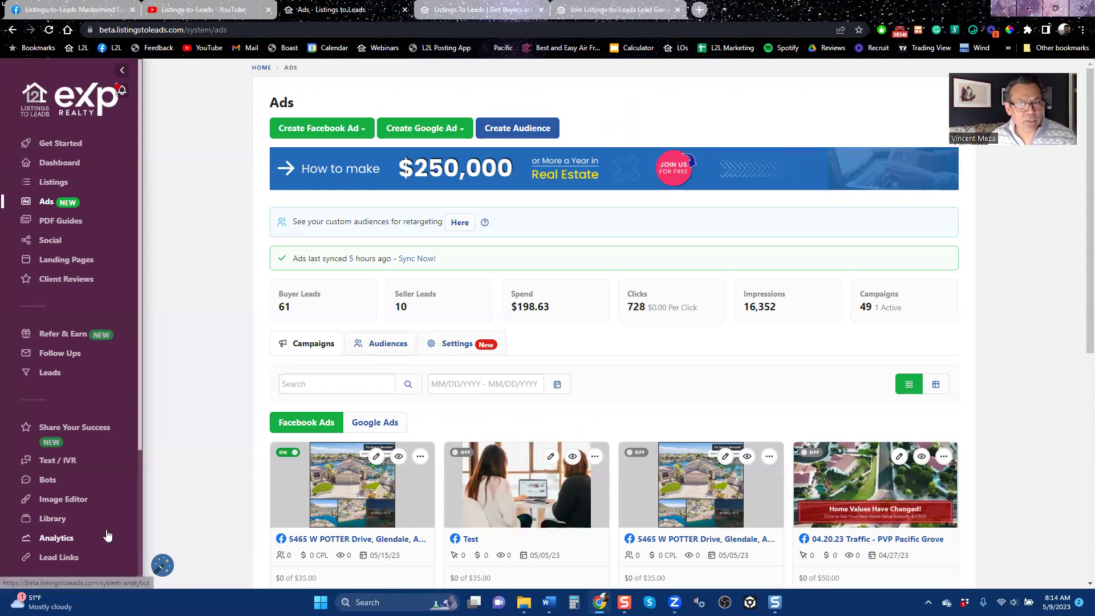
scroll(74, 320, down, 3)
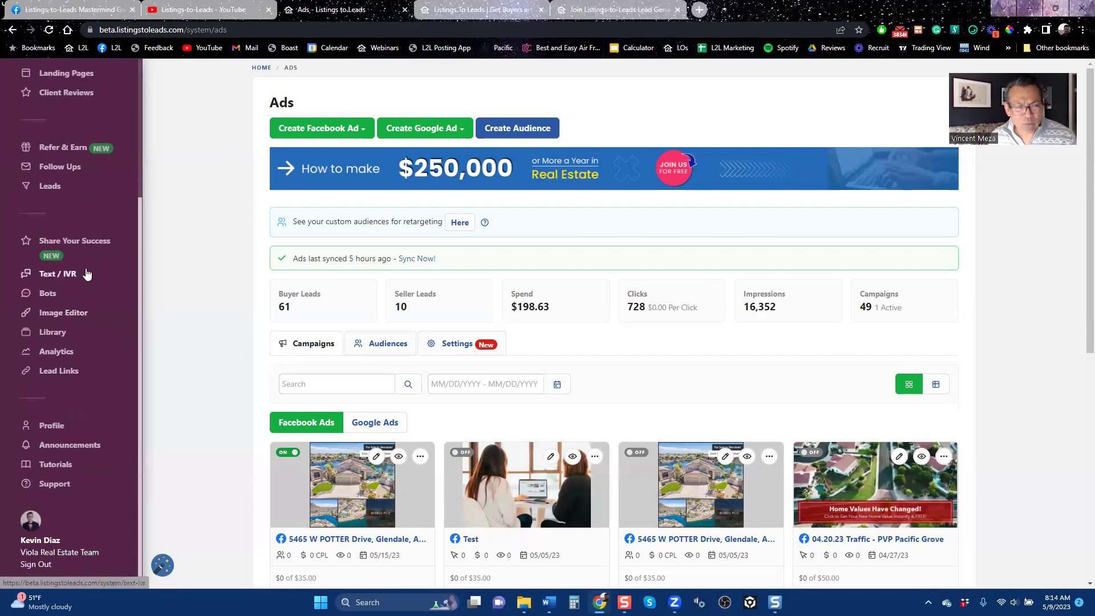
scroll(68, 289, up, 3)
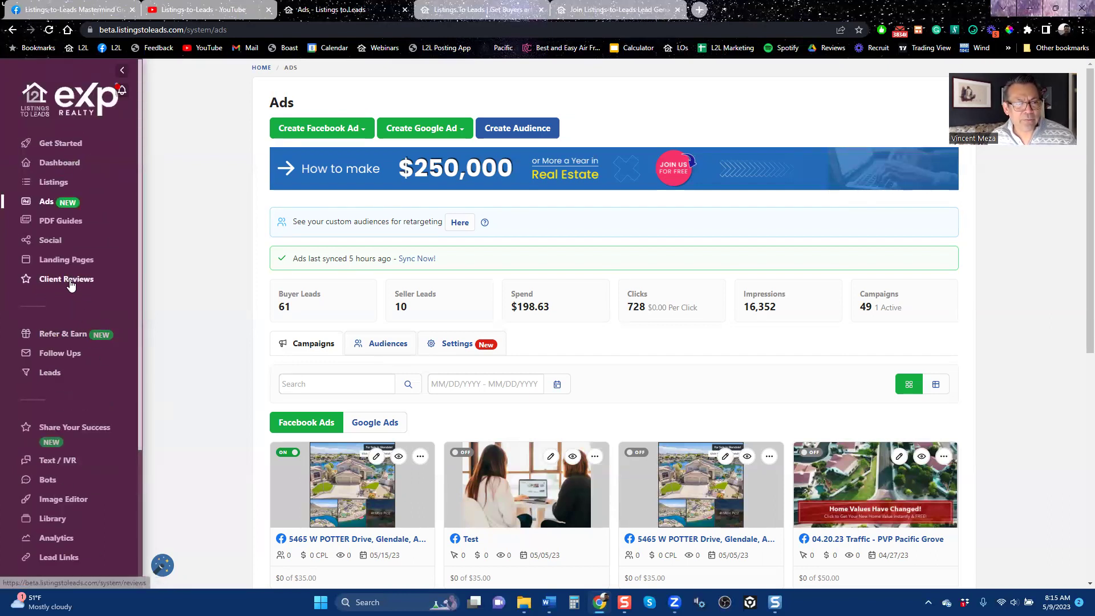
click(58, 189)
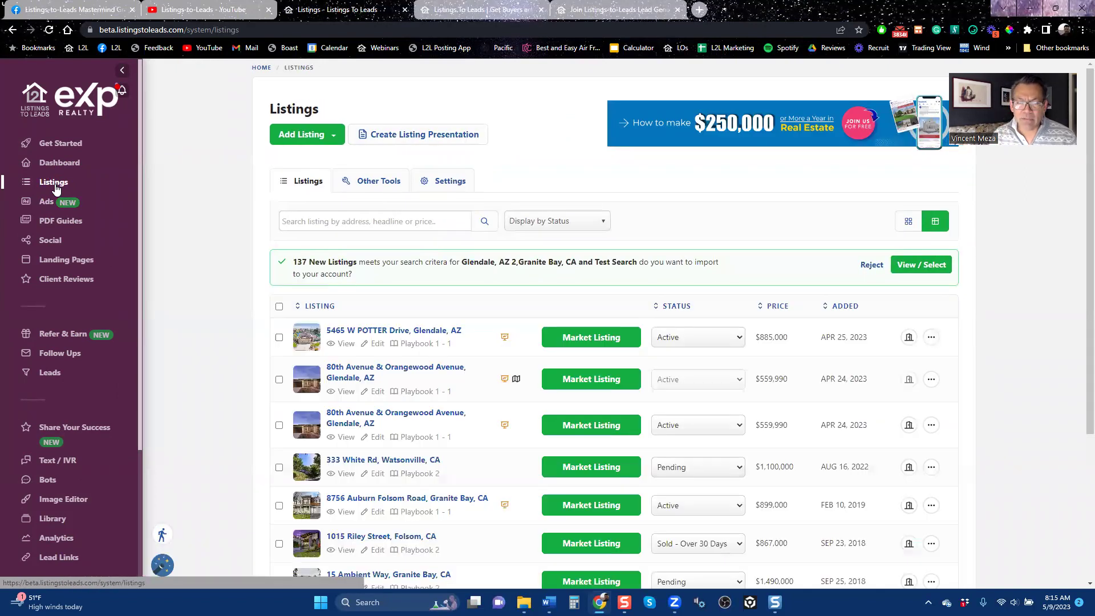
click(591, 472)
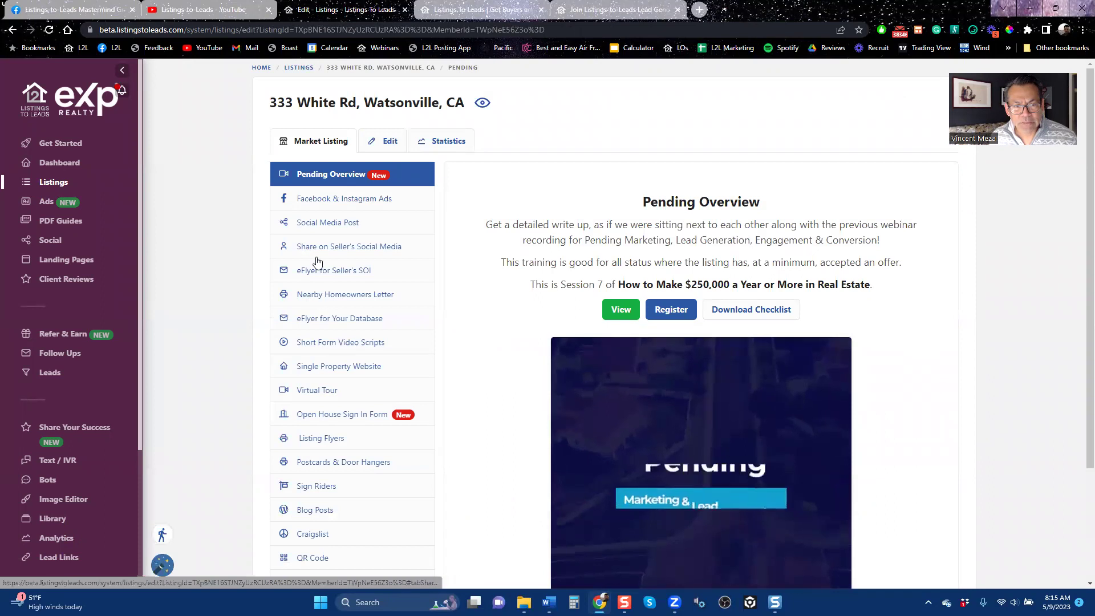
click(336, 370)
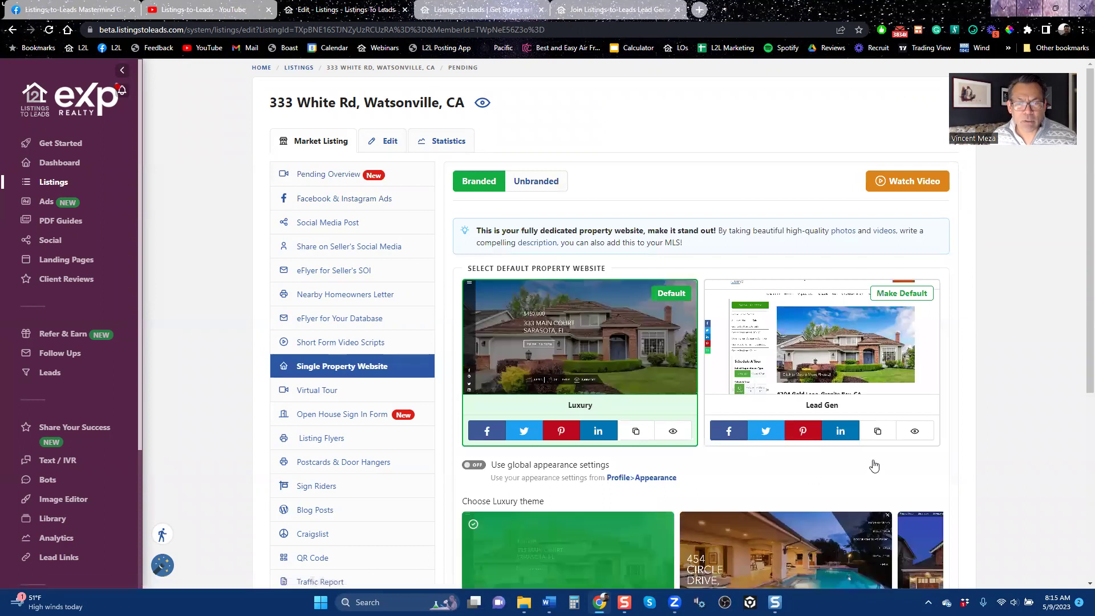
click(915, 434)
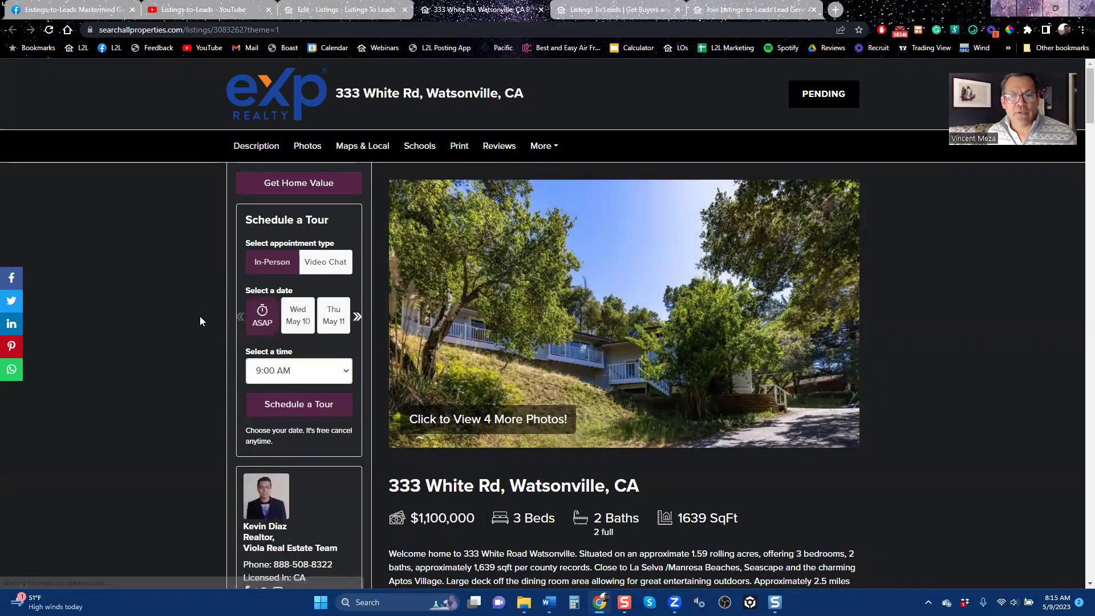
Review the Watsonville property site down to its reviews and tour form, then return to Edit - Listings.
scroll(200, 316, down, 5)
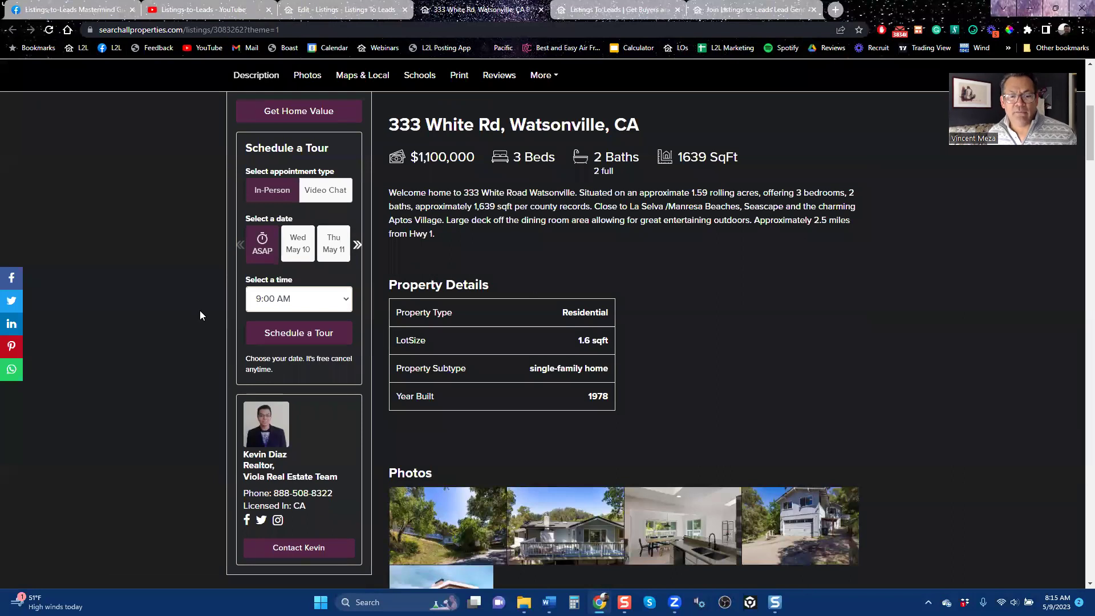
scroll(200, 315, down, 8)
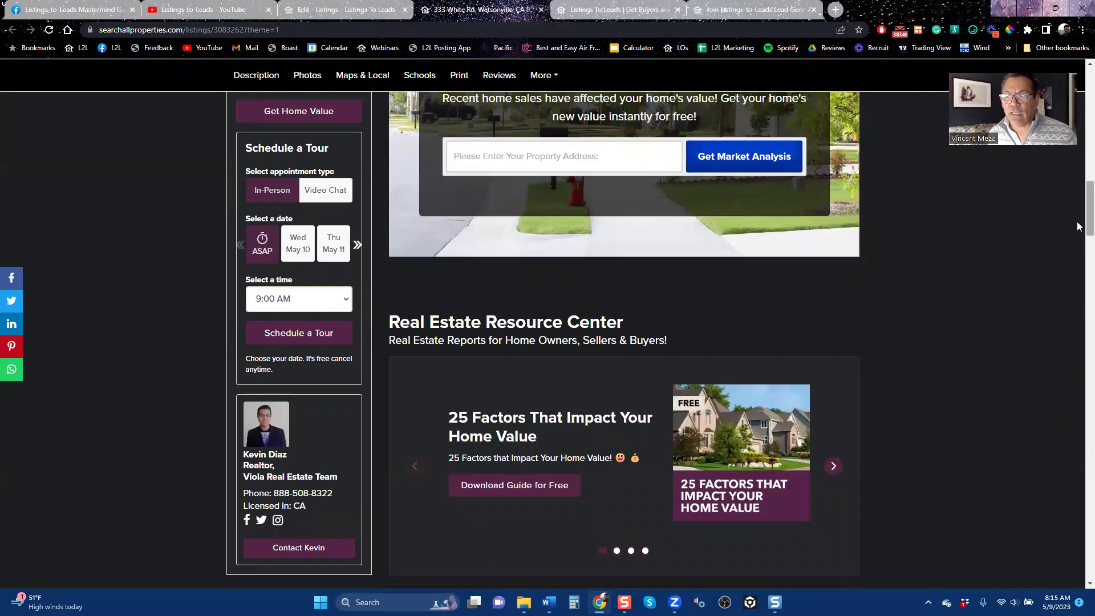
scroll(1078, 240, down, 5)
scroll(1078, 228, up, 3)
scroll(1079, 228, down, 9)
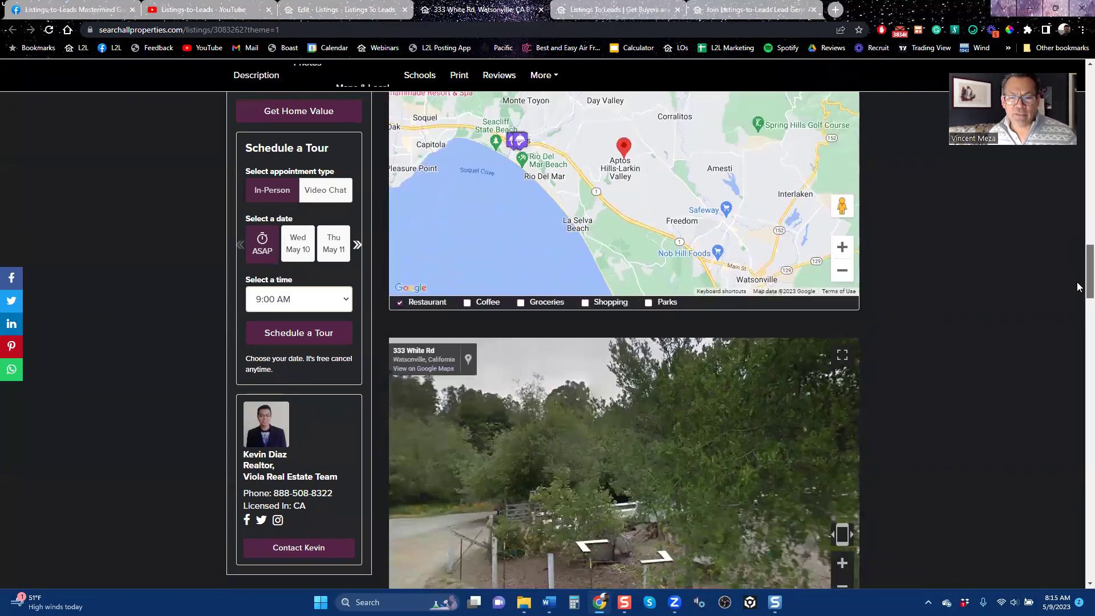
drag(1079, 287, 1078, 410)
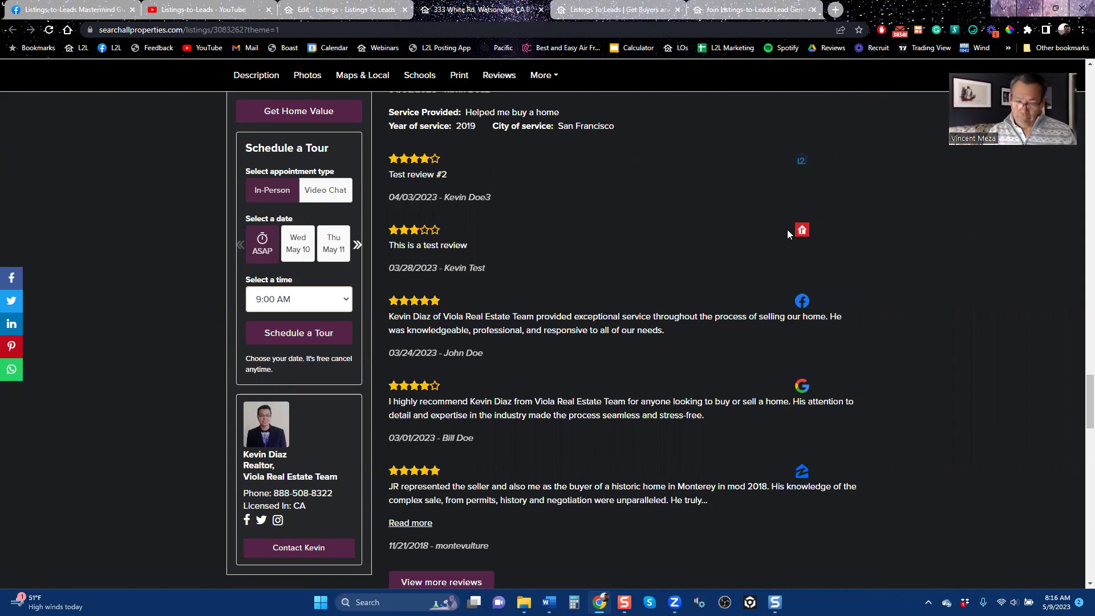
click(346, 10)
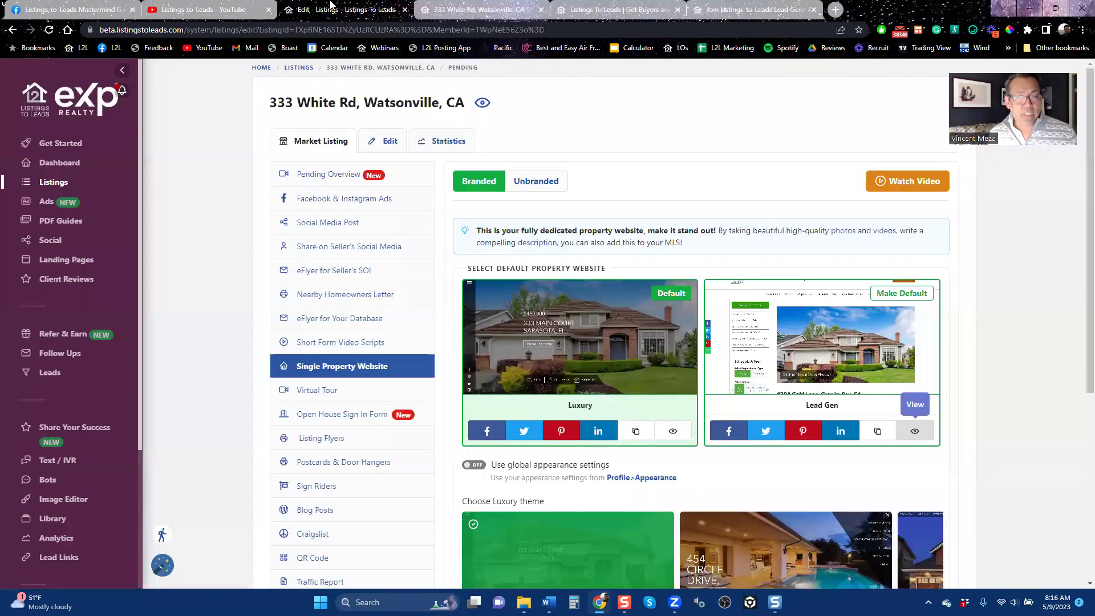
On the Client Reviews page, start a manual review and cancel it without saving.
click(69, 287)
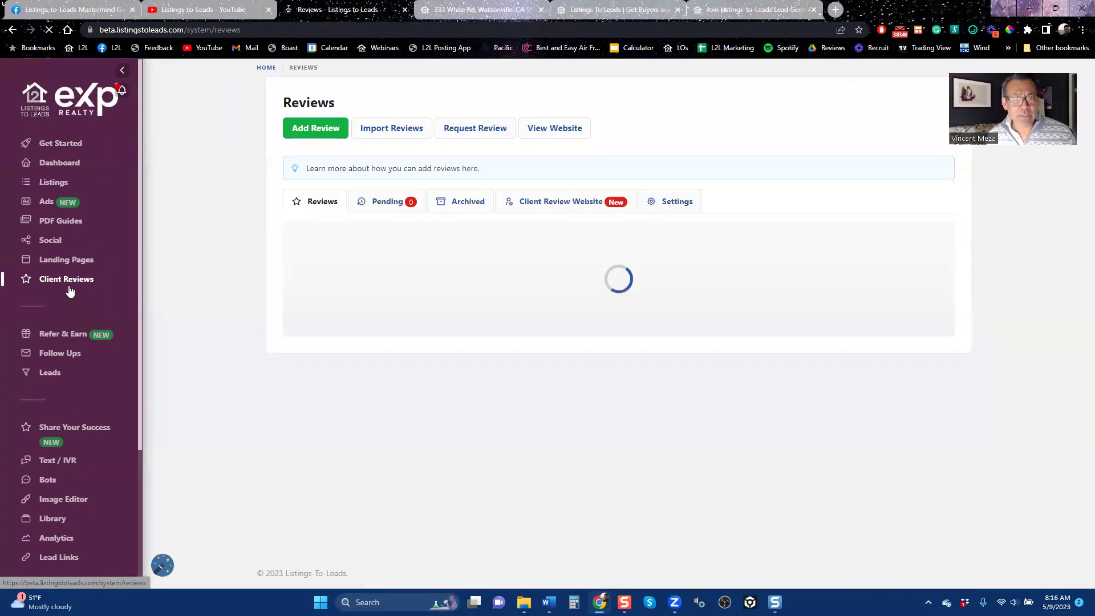
click(312, 136)
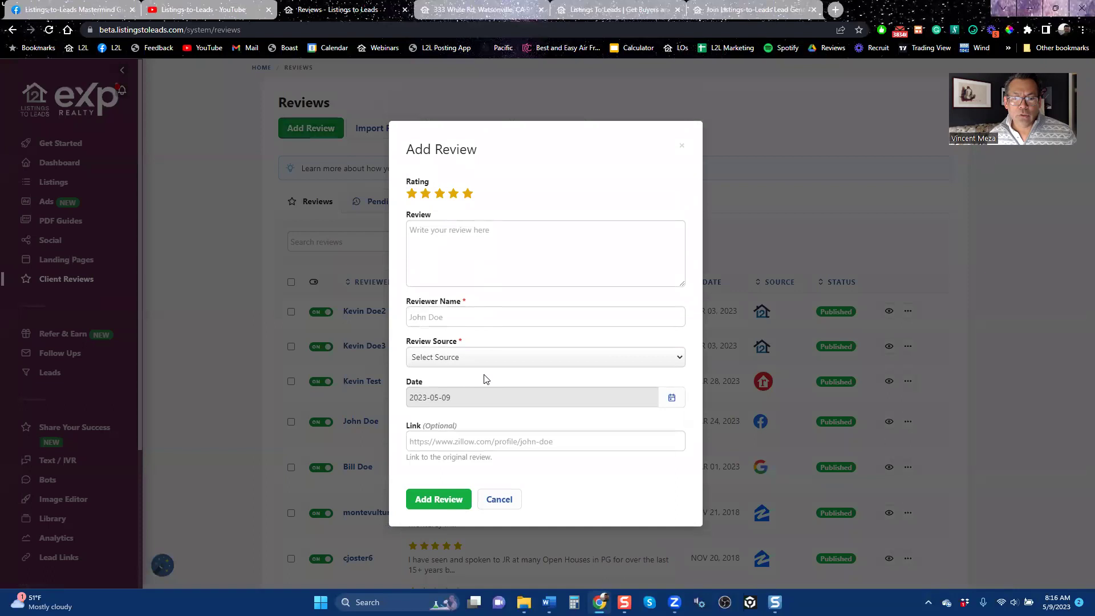
click(497, 358)
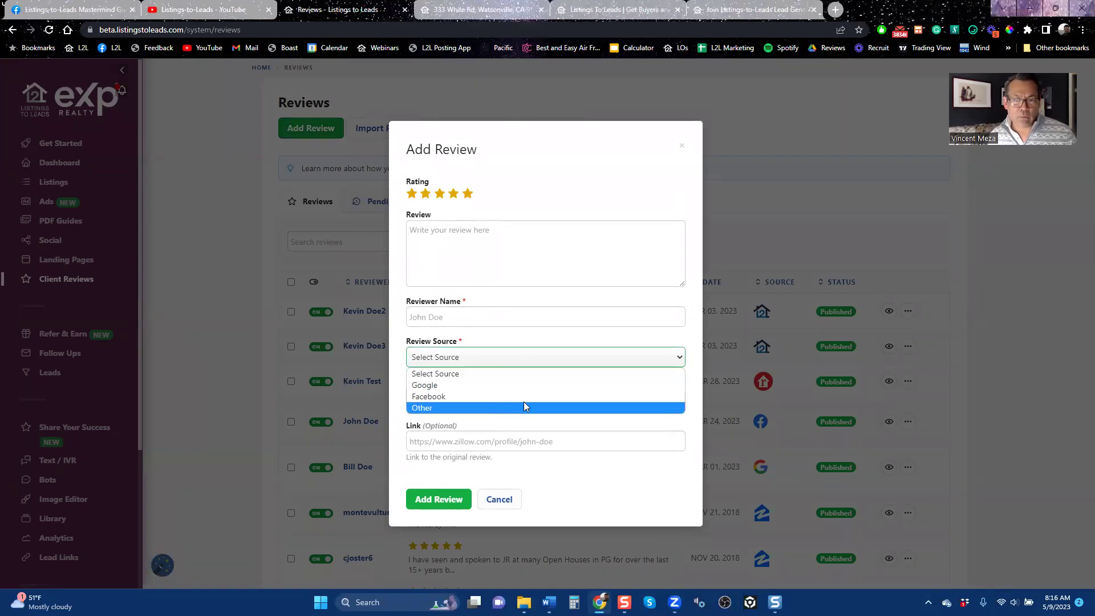
click(589, 247)
click(589, 247)
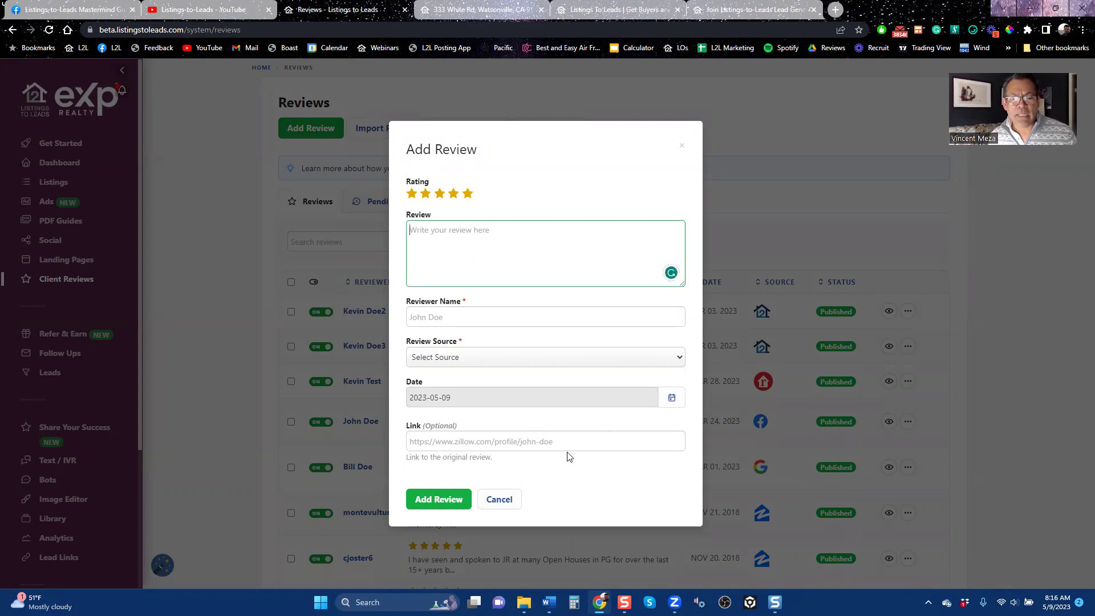
click(682, 146)
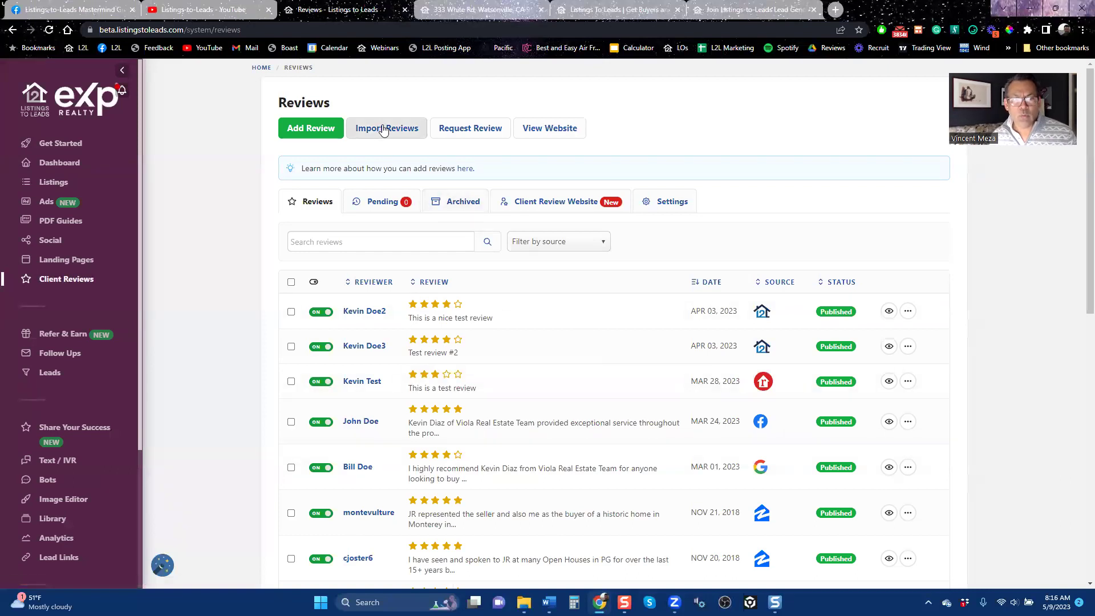
Check the Import Reviews options, then open the public client reviews website.
click(385, 130)
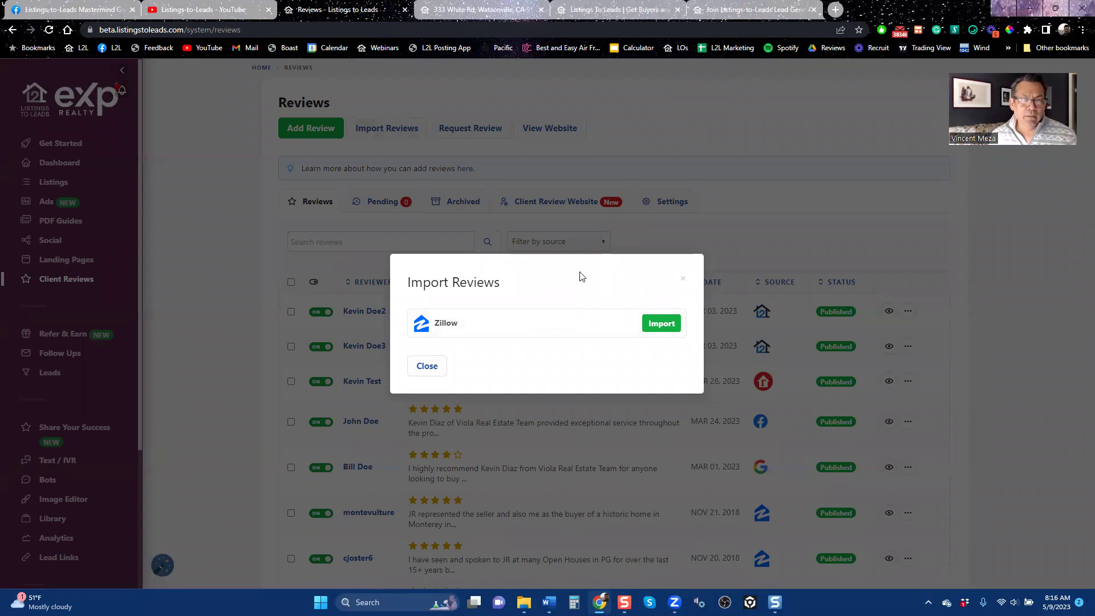
click(683, 279)
click(543, 130)
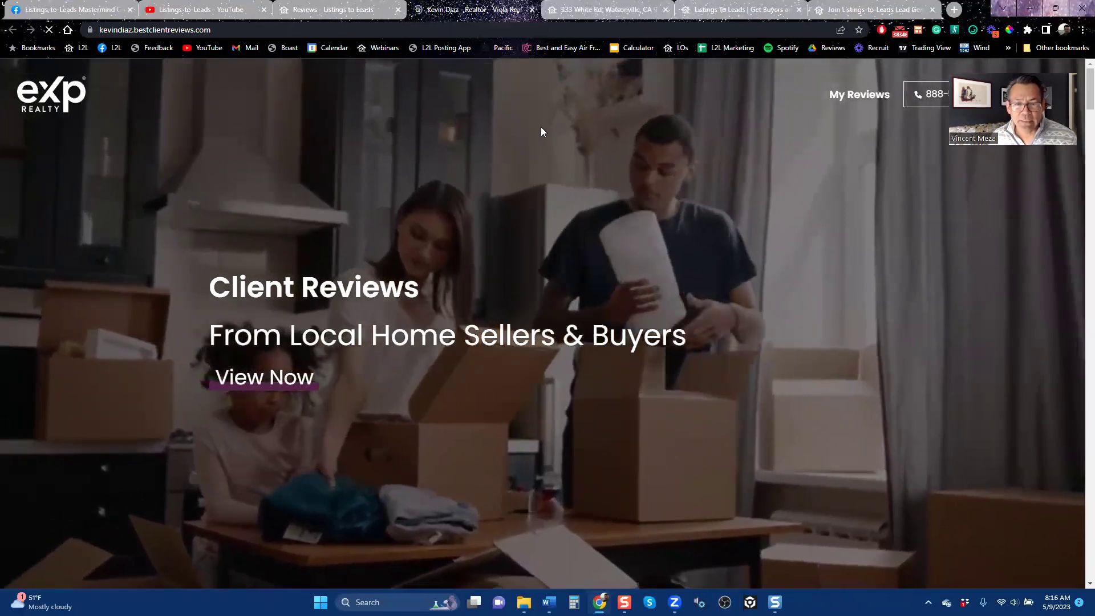
Scroll the reviews site to My Listings and open the 80th Avenue & Orangewood listing.
scroll(542, 149, down, 12)
scroll(571, 346, down, 20)
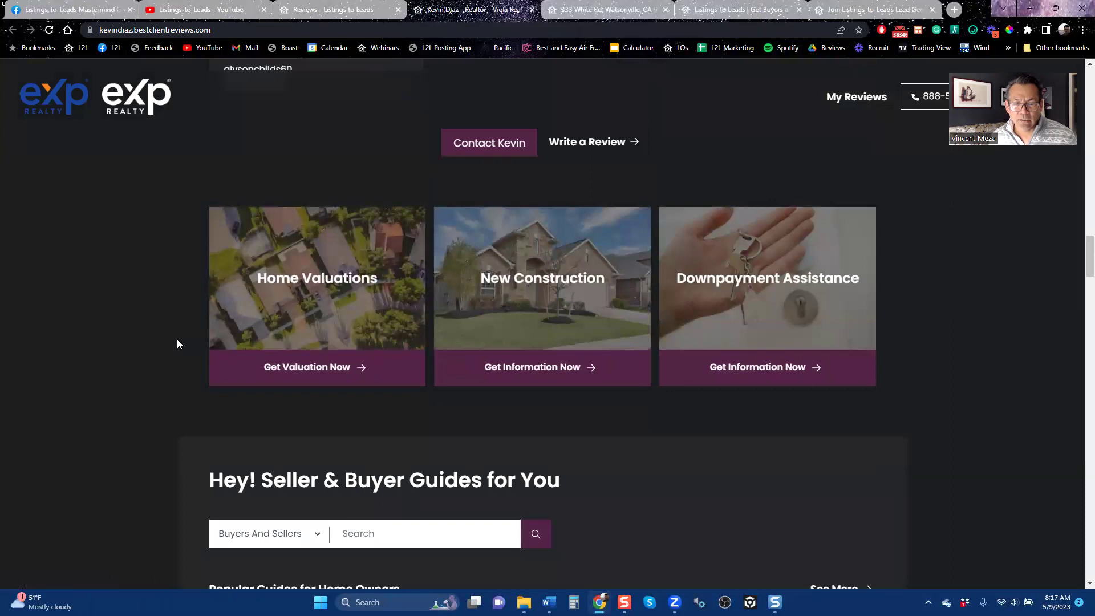
scroll(171, 348, down, 5)
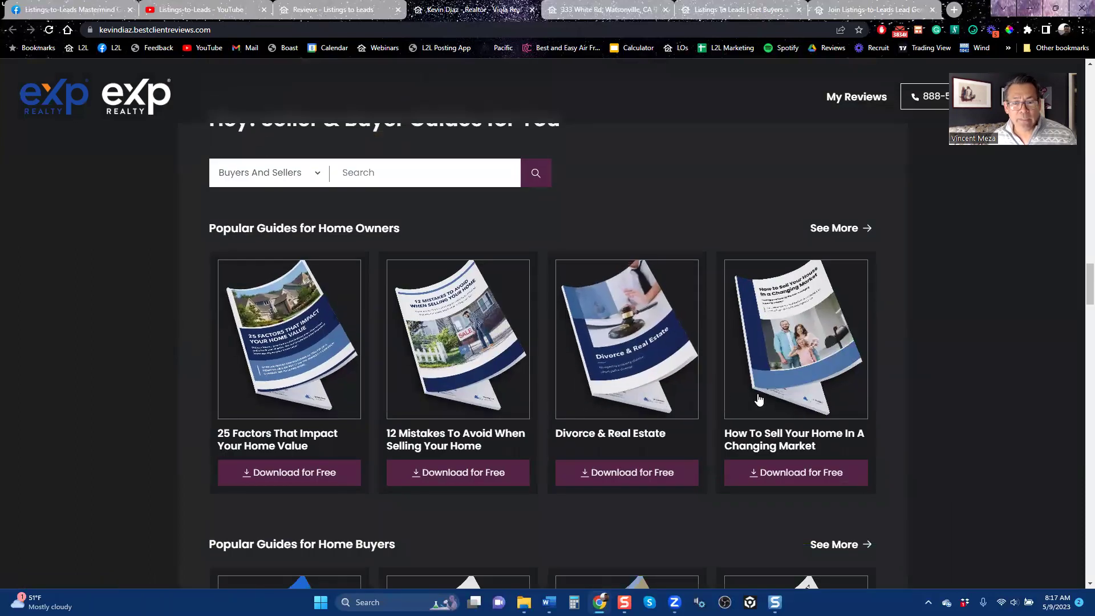
scroll(765, 397, down, 5)
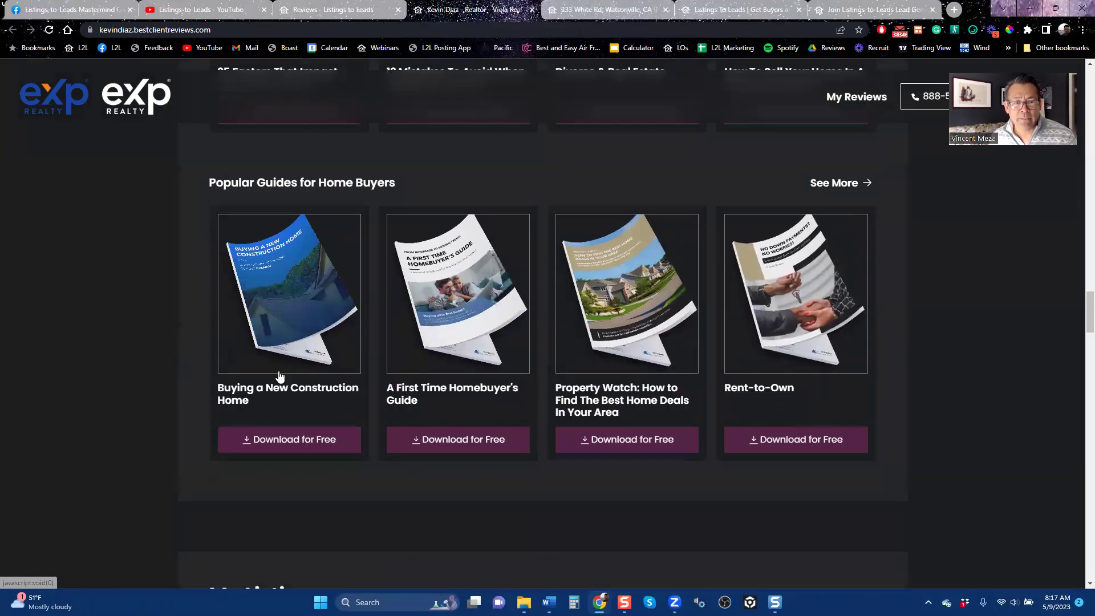
scroll(279, 376, down, 5)
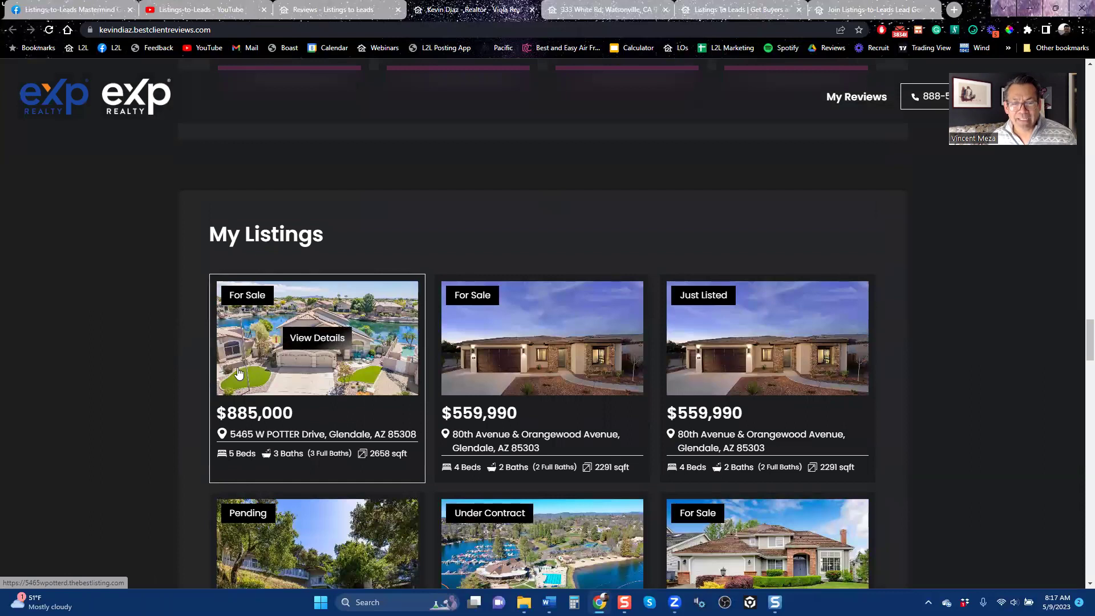
scroll(639, 398, down, 5)
scroll(647, 401, down, 1)
scroll(659, 413, up, 6)
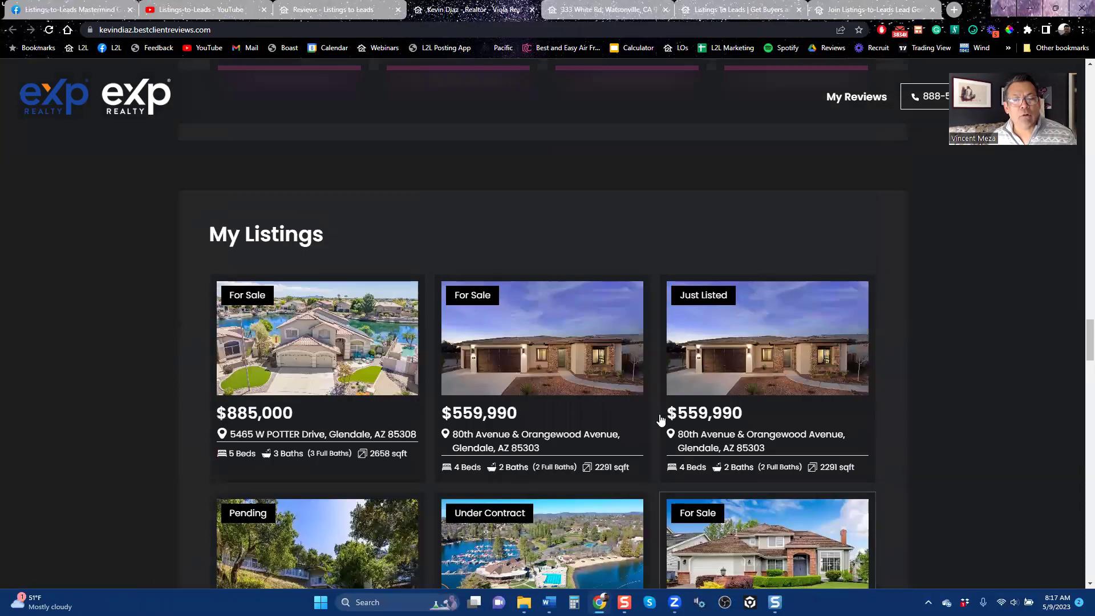
click(575, 371)
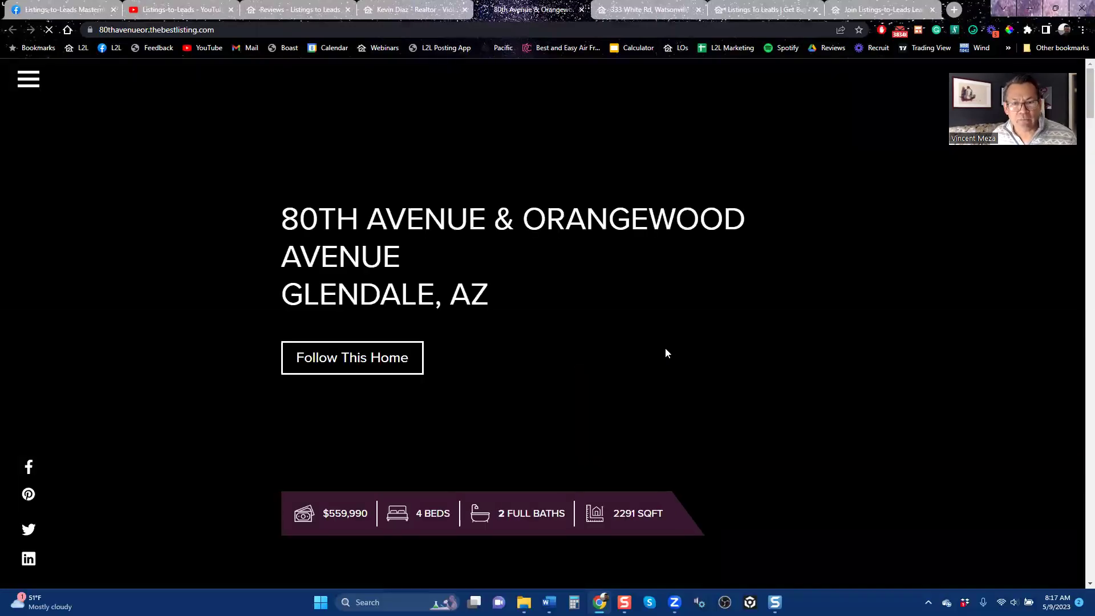
Browse that listing, return to the reviews site, select its address, then bring up the Mastermind Group tab.
scroll(665, 348, down, 6)
scroll(694, 344, down, 6)
scroll(693, 344, down, 8)
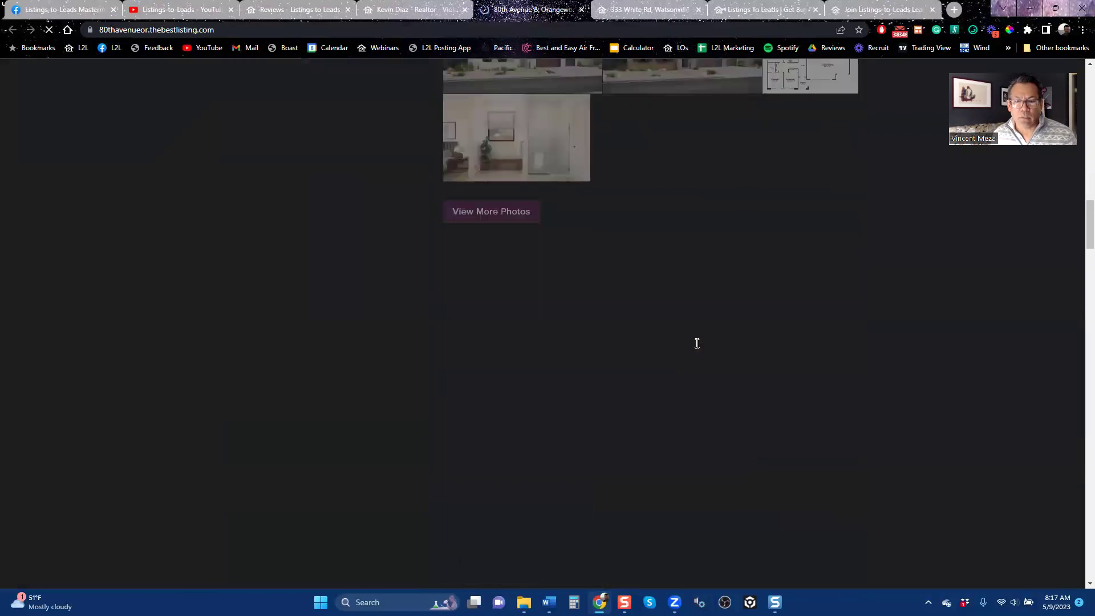
scroll(700, 345, down, 12)
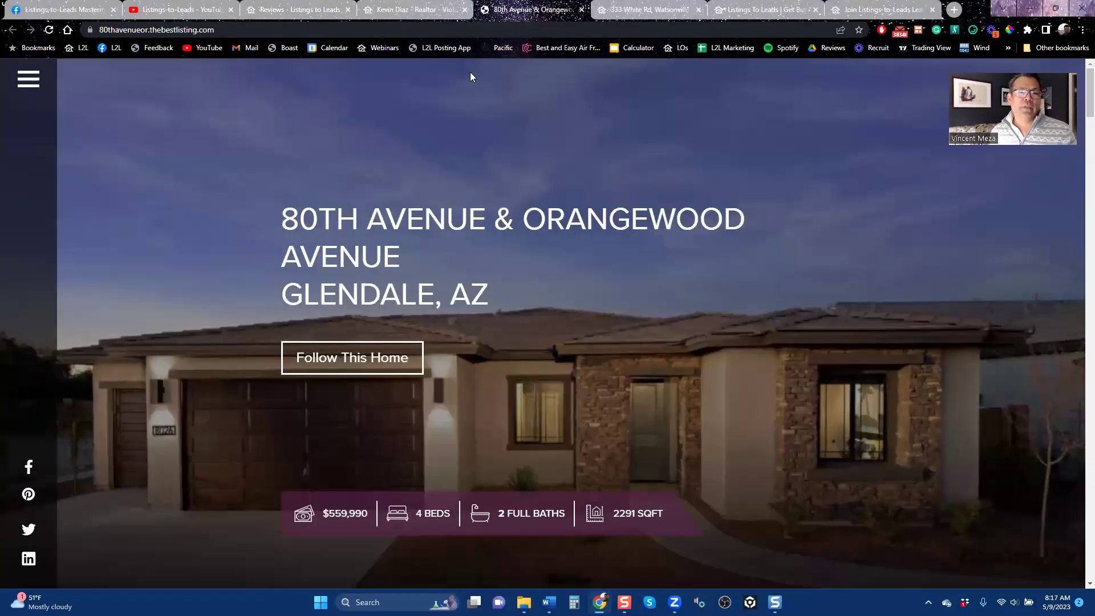
click(412, 10)
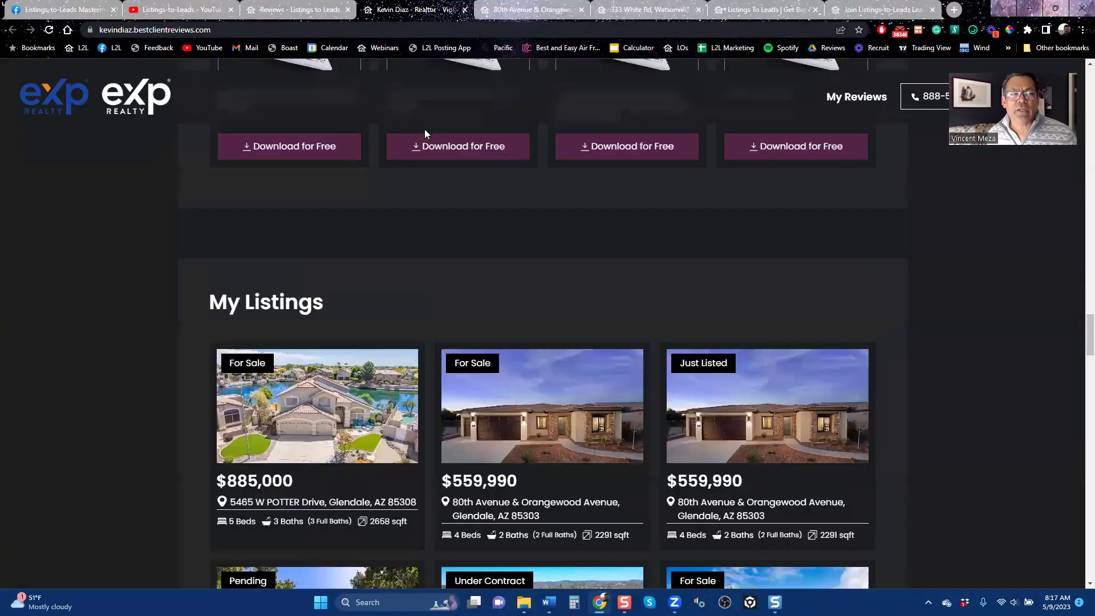
click(232, 28)
key(ctrl+c)
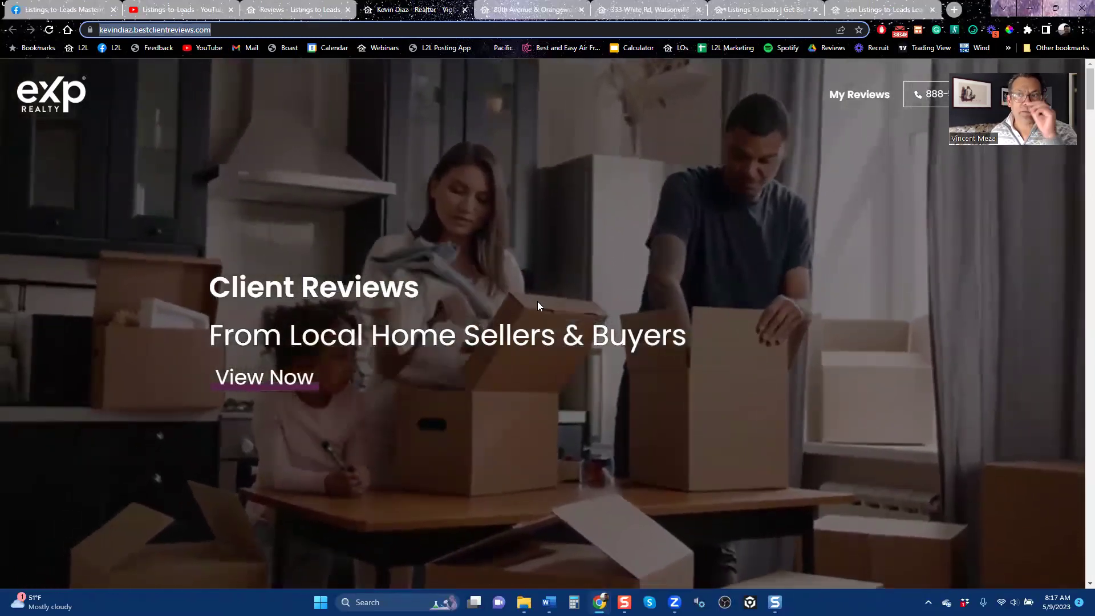
click(81, 9)
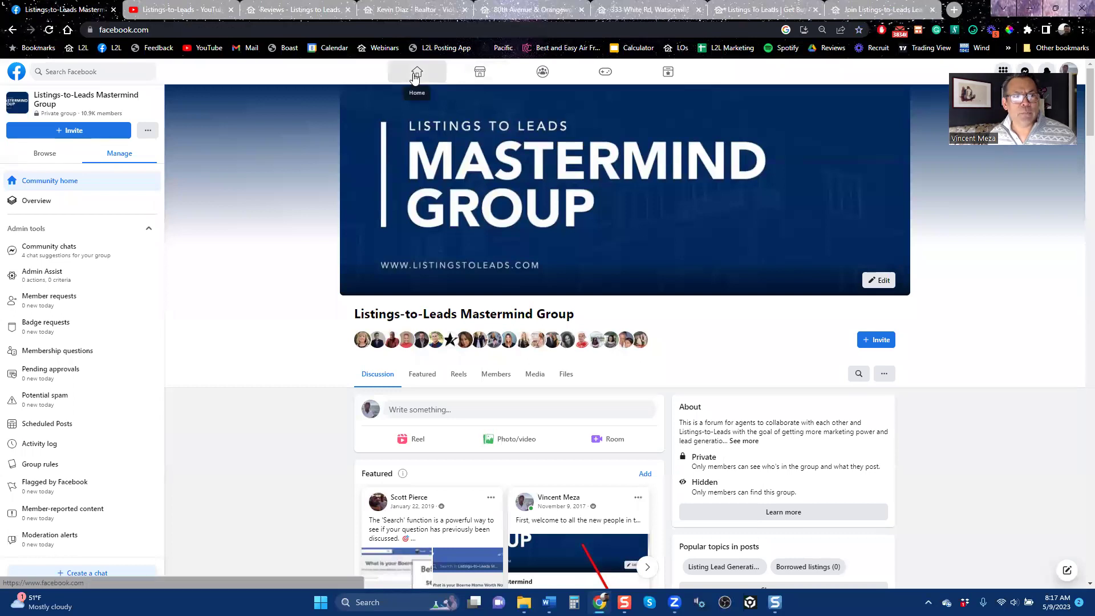
Publish a public Facebook post thanking the client for their great review, with the reviews site link pasted below.
click(416, 74)
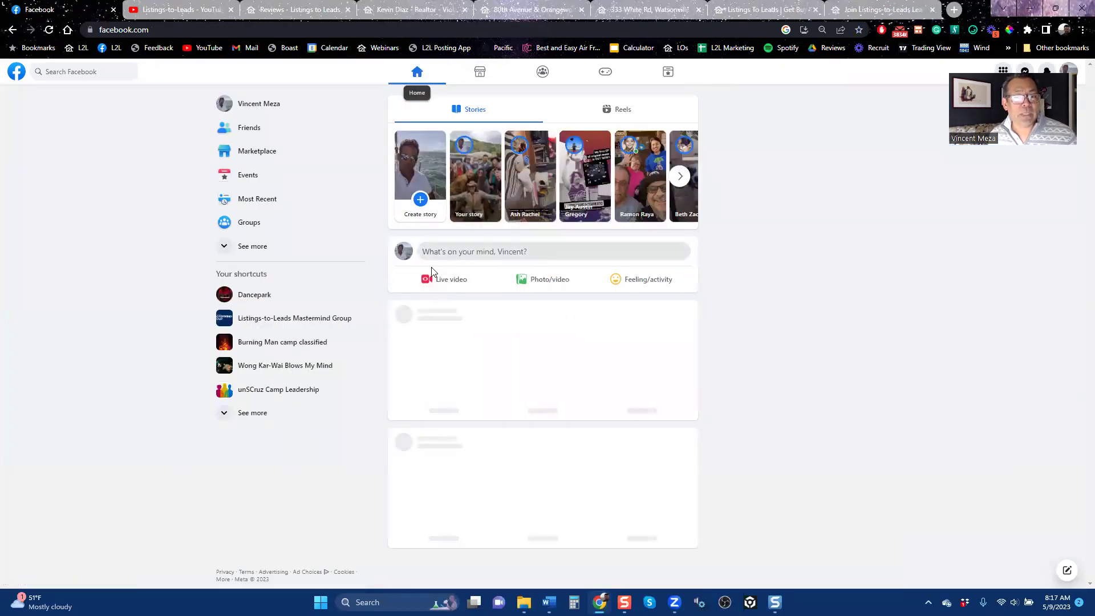
click(485, 256)
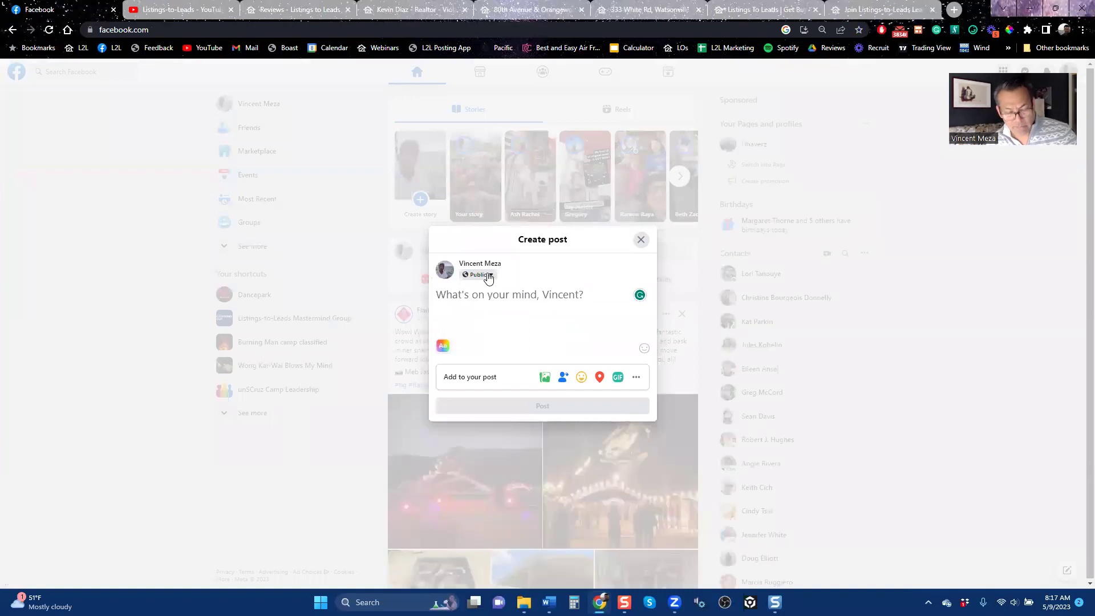
text(H)
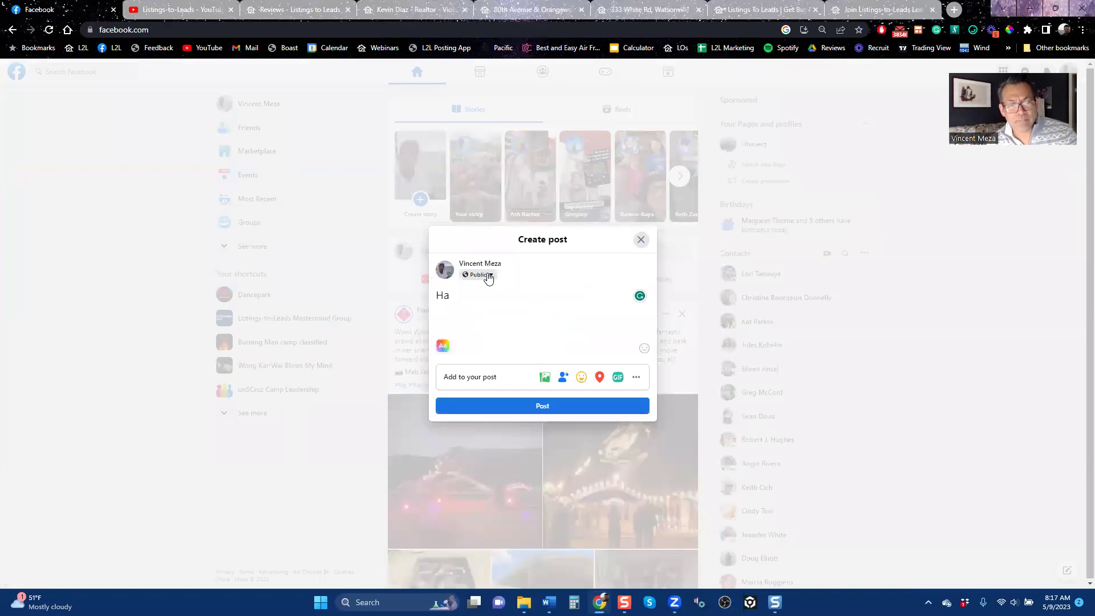
text(i David)
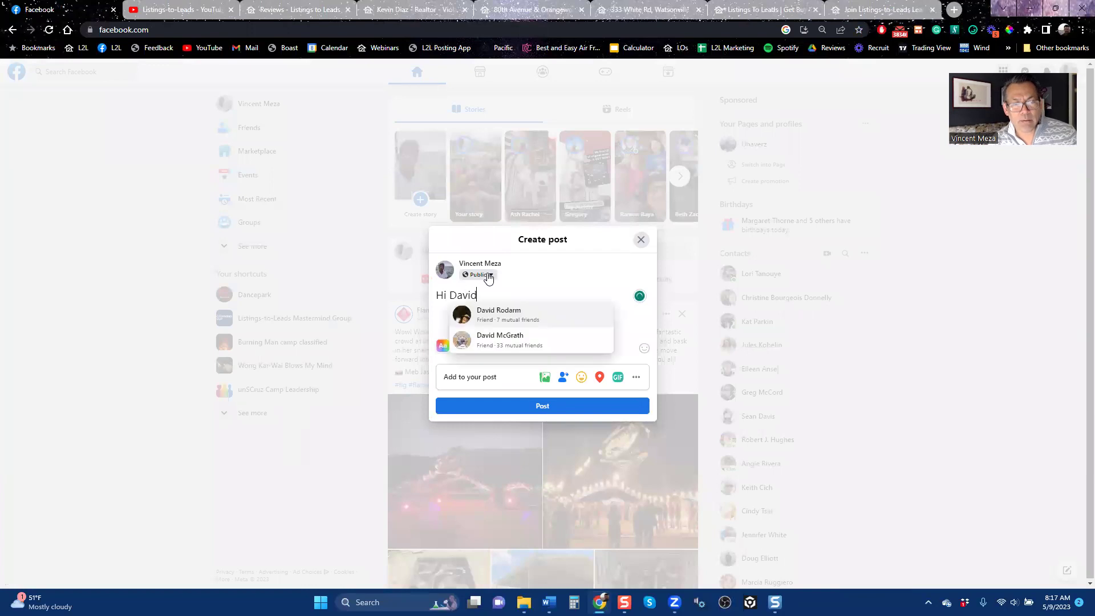
text(, thanks for that great)
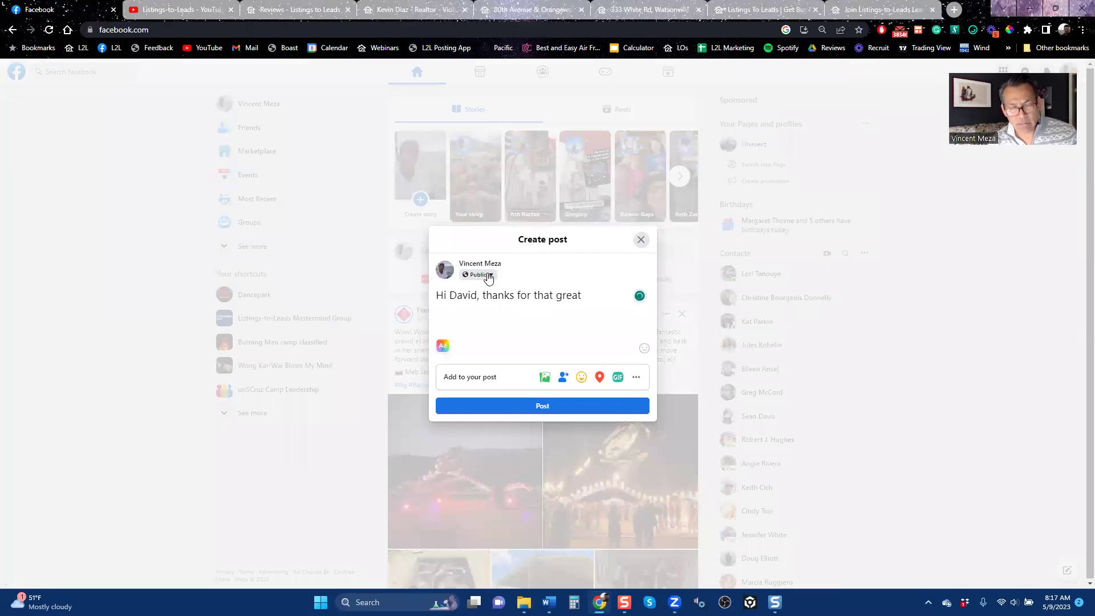
text( review.)
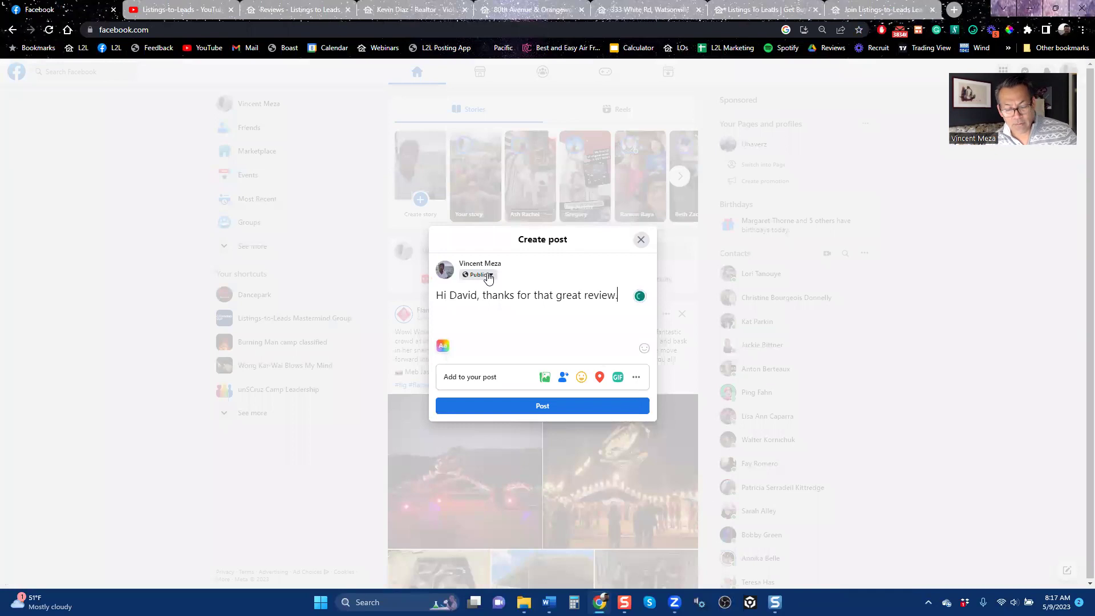
text(..)
key(Return)
key(Return)
key(ctrl+v)
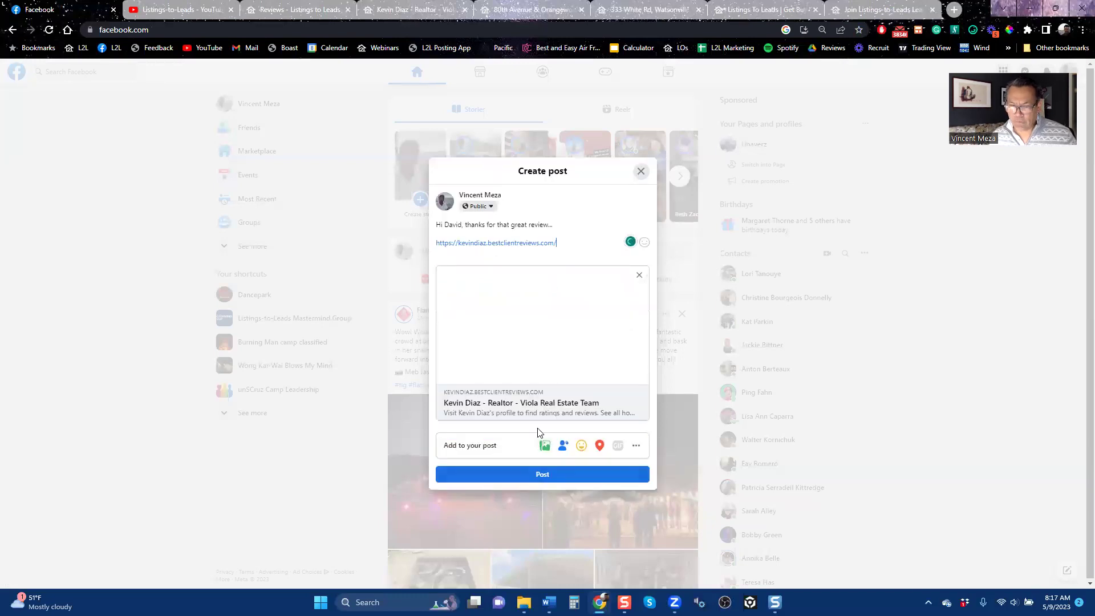
click(548, 475)
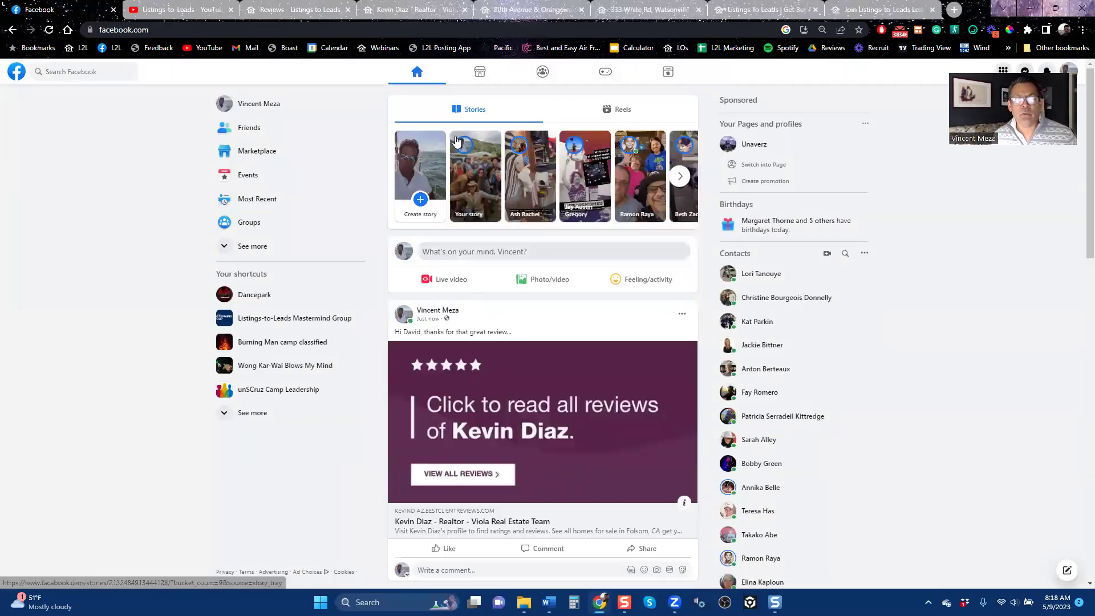
Scroll through the client reviews site again, then switch to the 'Reviews - Listings to Leads' dashboard.
click(422, 15)
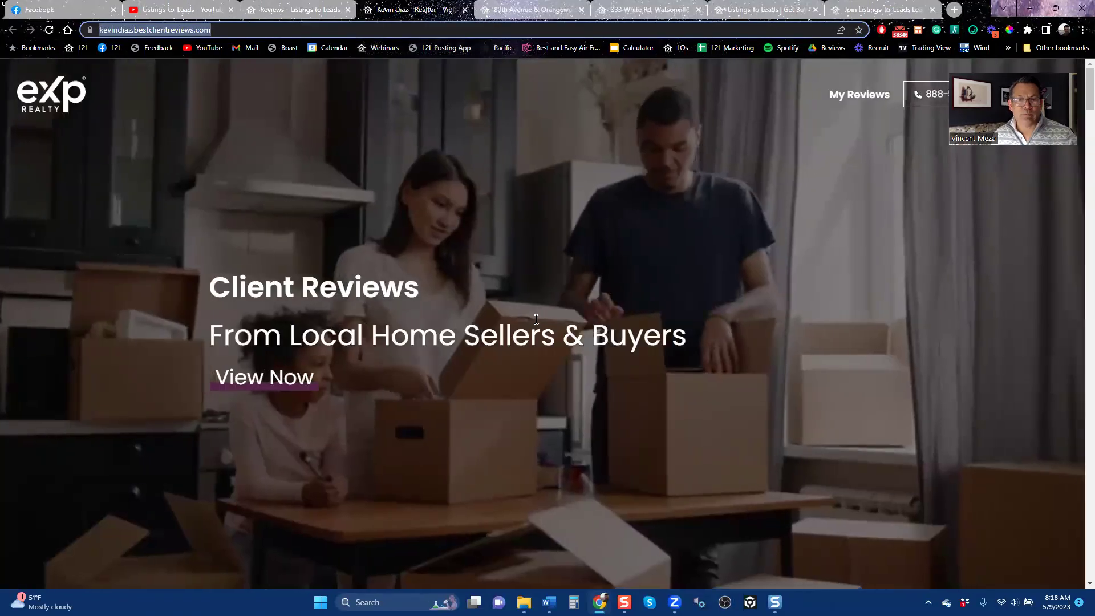
scroll(541, 410, down, 15)
scroll(541, 400, down, 15)
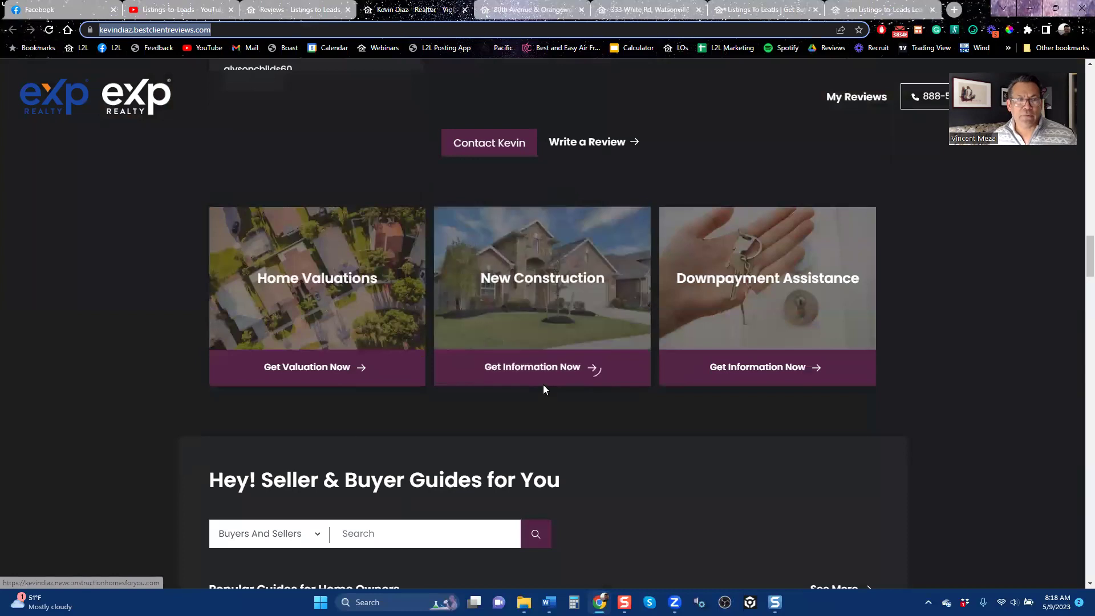
click(312, 12)
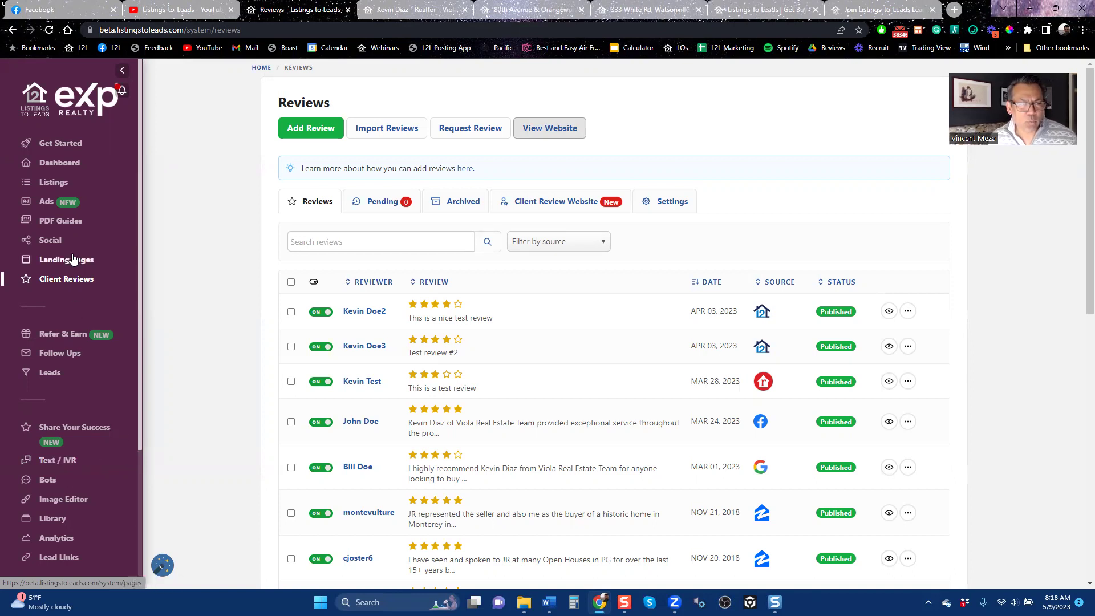
Open the Listings page and expand the Add Listing dropdown options.
click(50, 183)
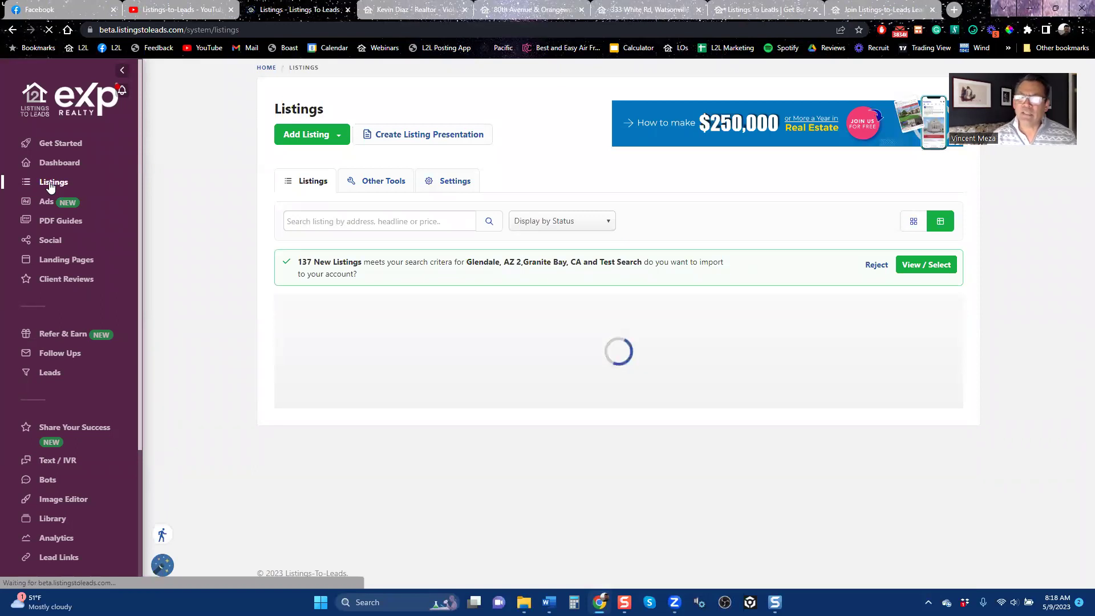
click(336, 137)
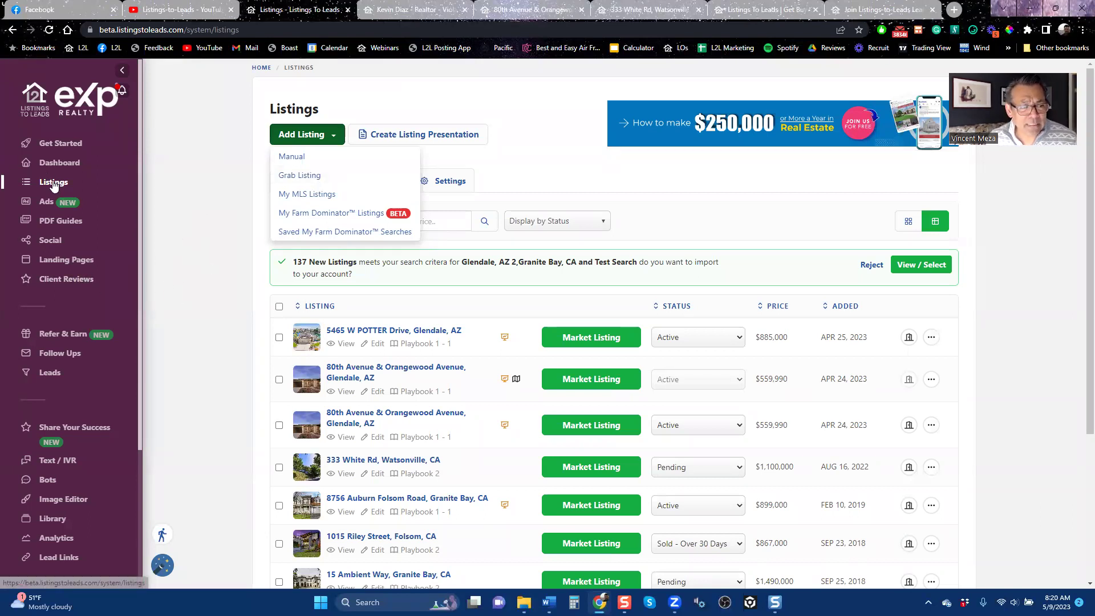
In Landing Pages, open Edit & Tools on the Free Home Values card.
click(69, 264)
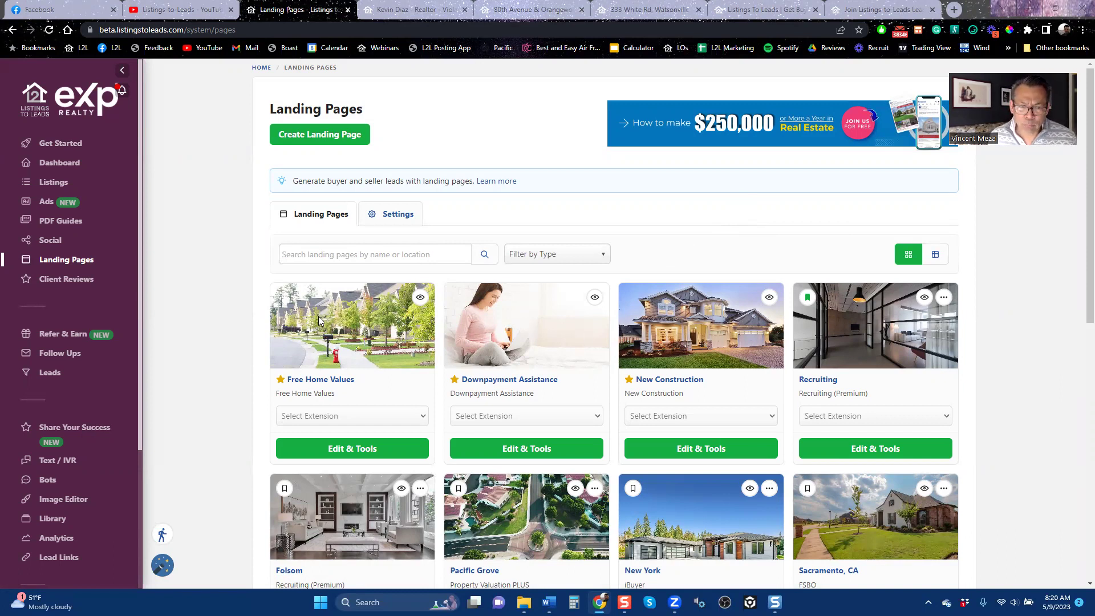
scroll(245, 291, down, 6)
scroll(245, 291, up, 6)
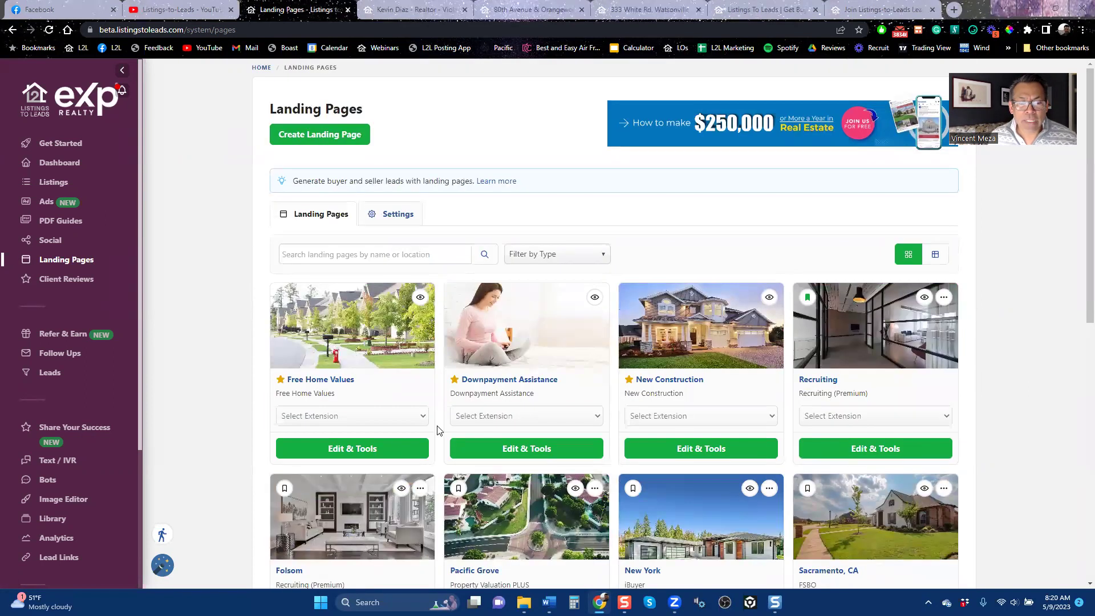
click(358, 455)
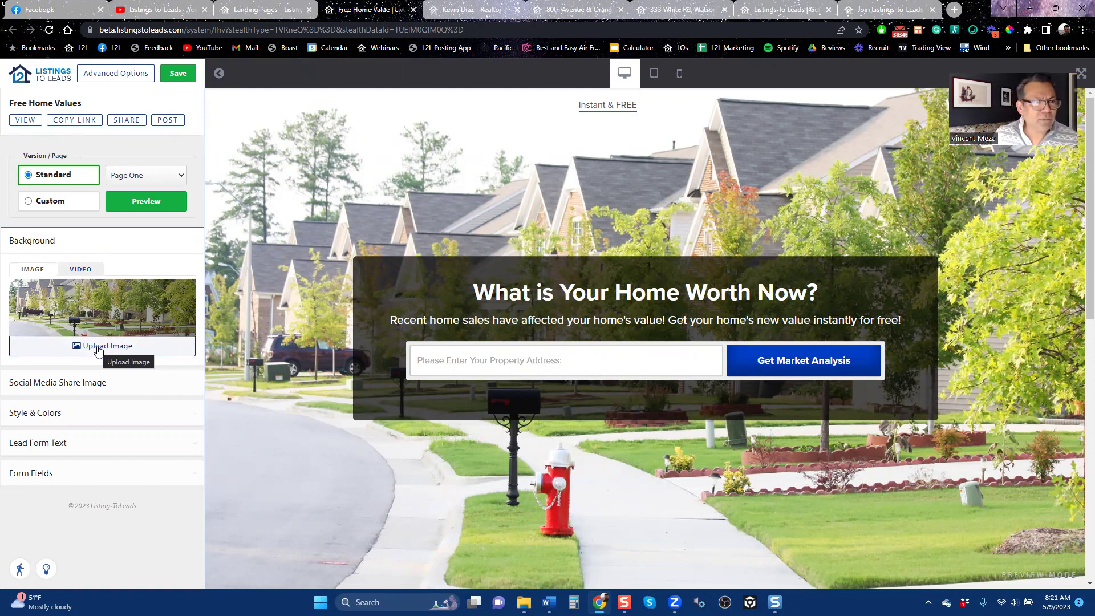
View the live Free Home Values page, then go back via the editor to the Landing Pages list.
click(32, 121)
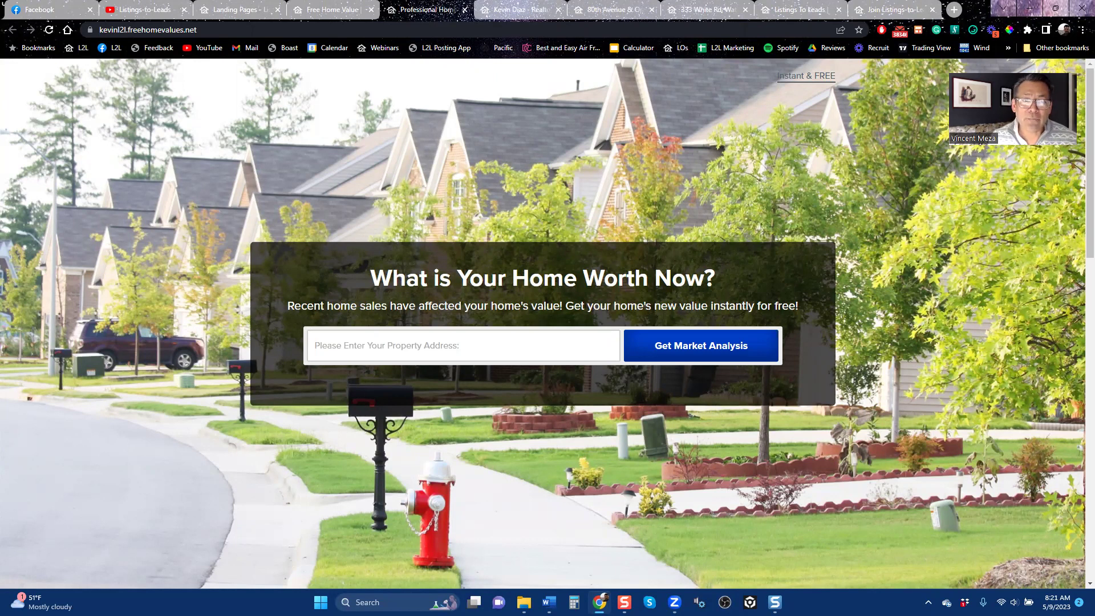
click(345, 8)
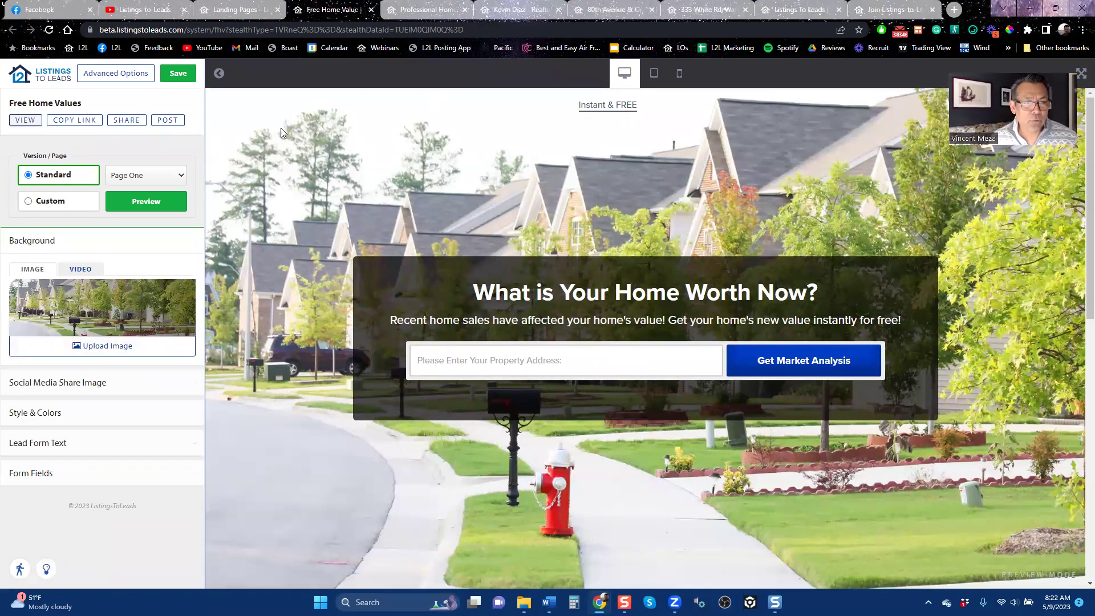
click(251, 11)
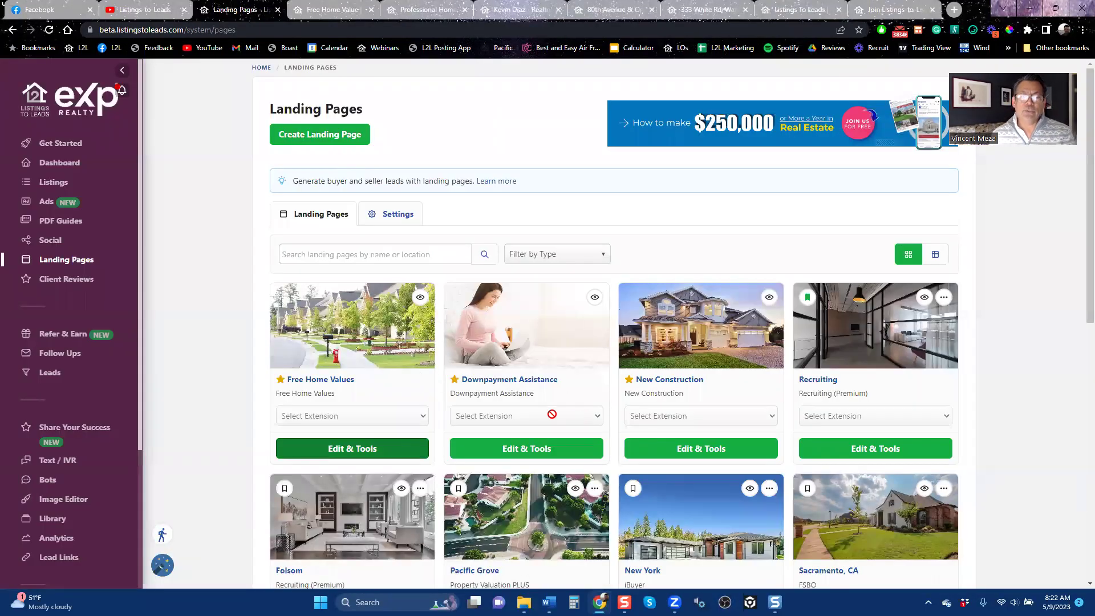
Create an 'Orlando' landing page of type Property Valuation PLUS, reopening the dialog once before creating it.
scroll(555, 429, down, 5)
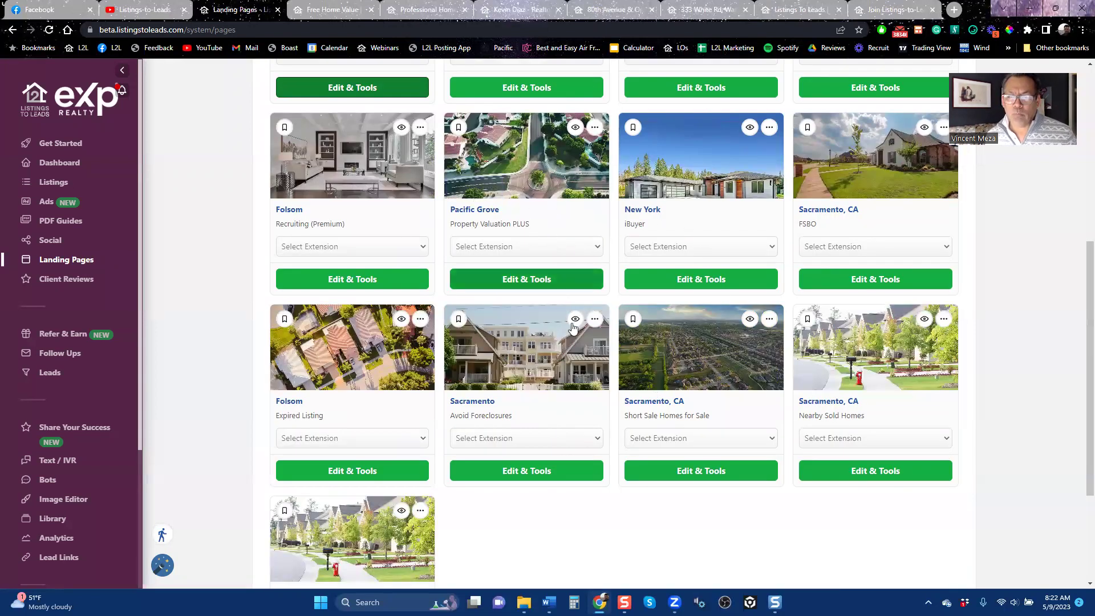
scroll(639, 320, up, 5)
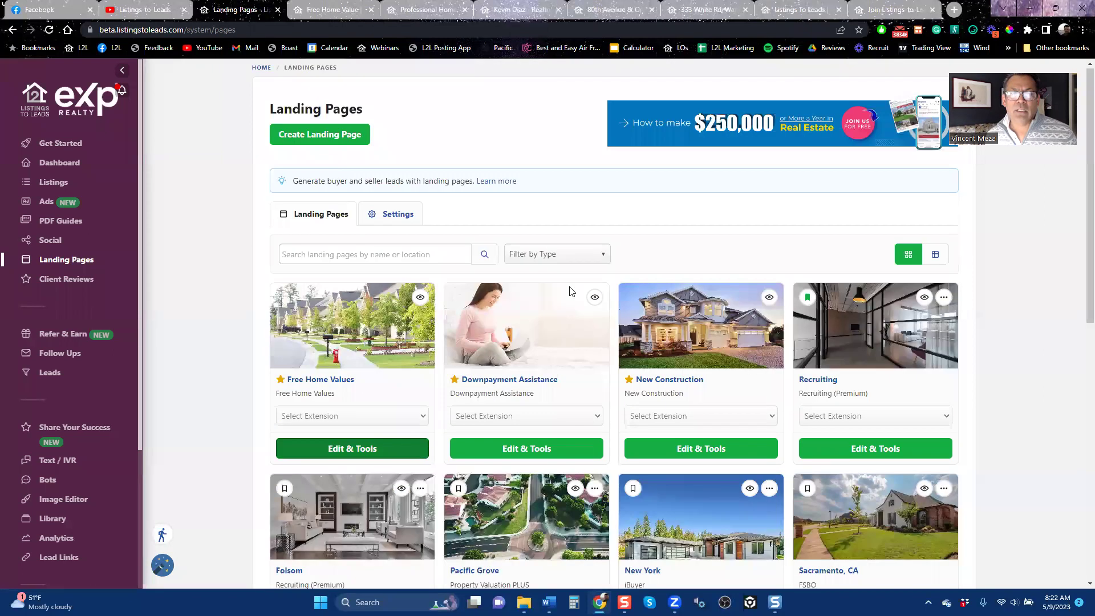
click(341, 137)
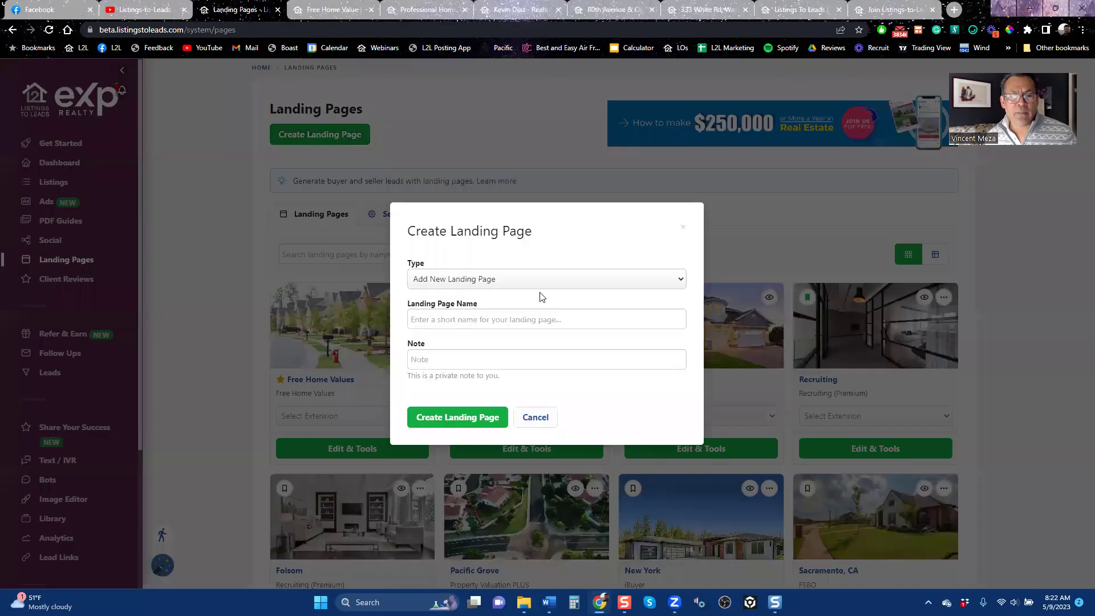
click(533, 285)
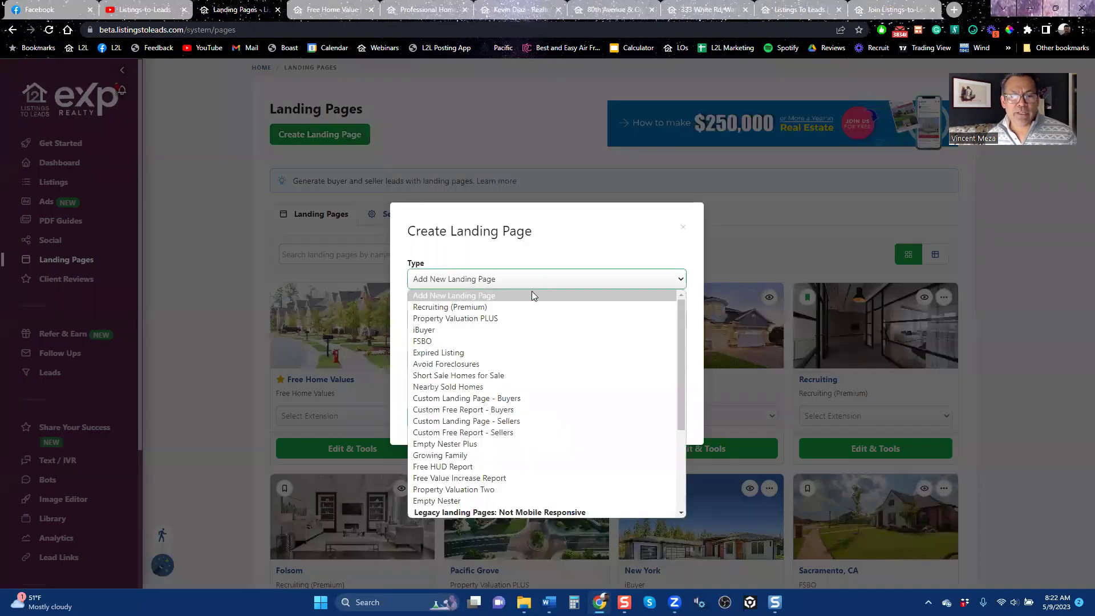
click(514, 319)
click(503, 323)
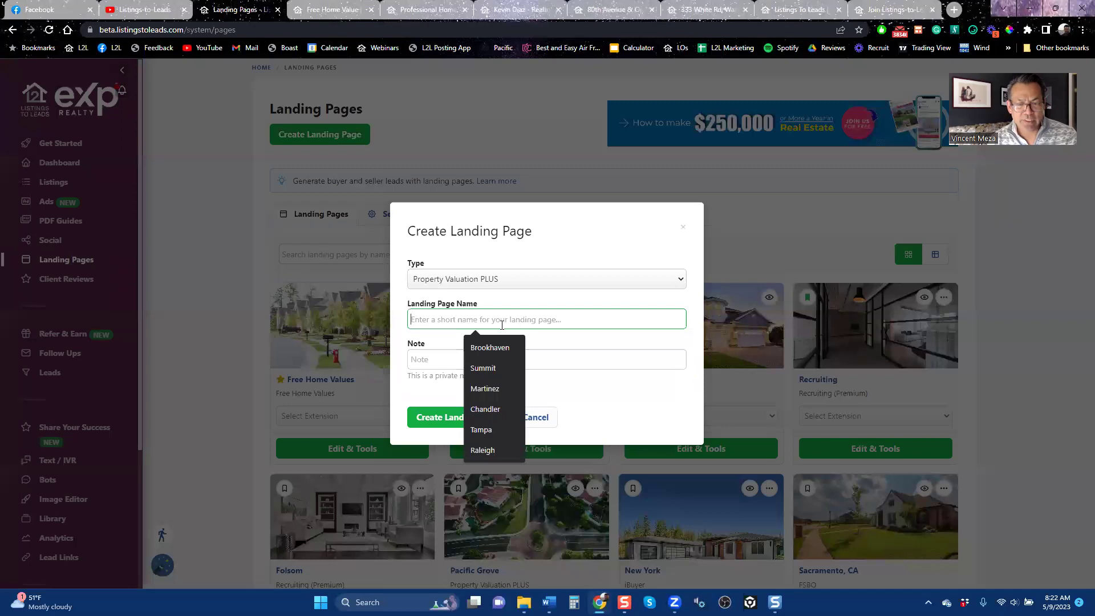
text(Orlando)
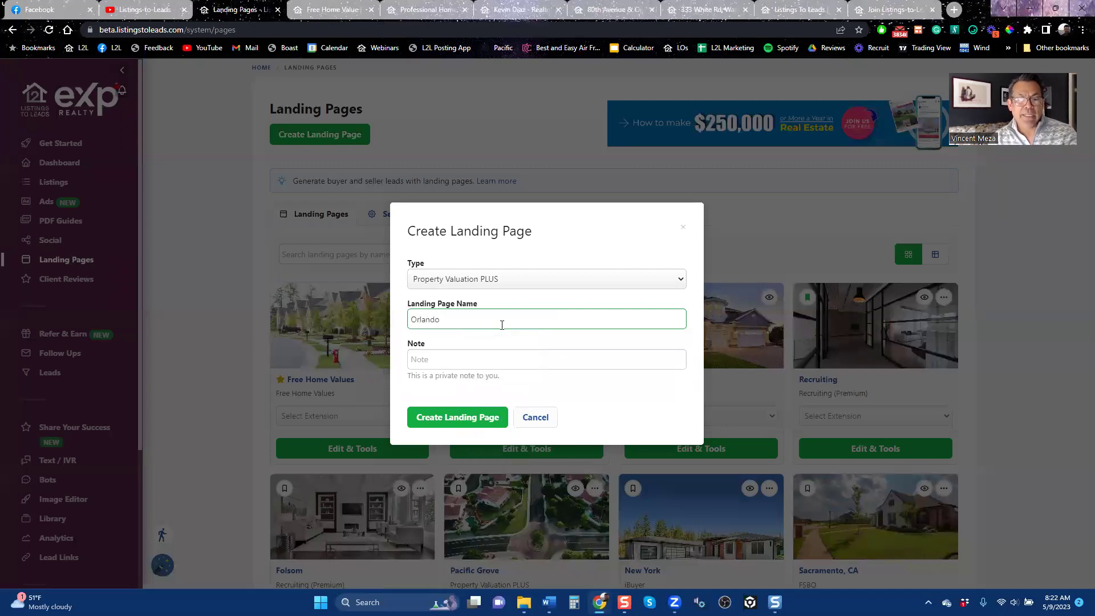
click(682, 229)
scroll(725, 394, down, 6)
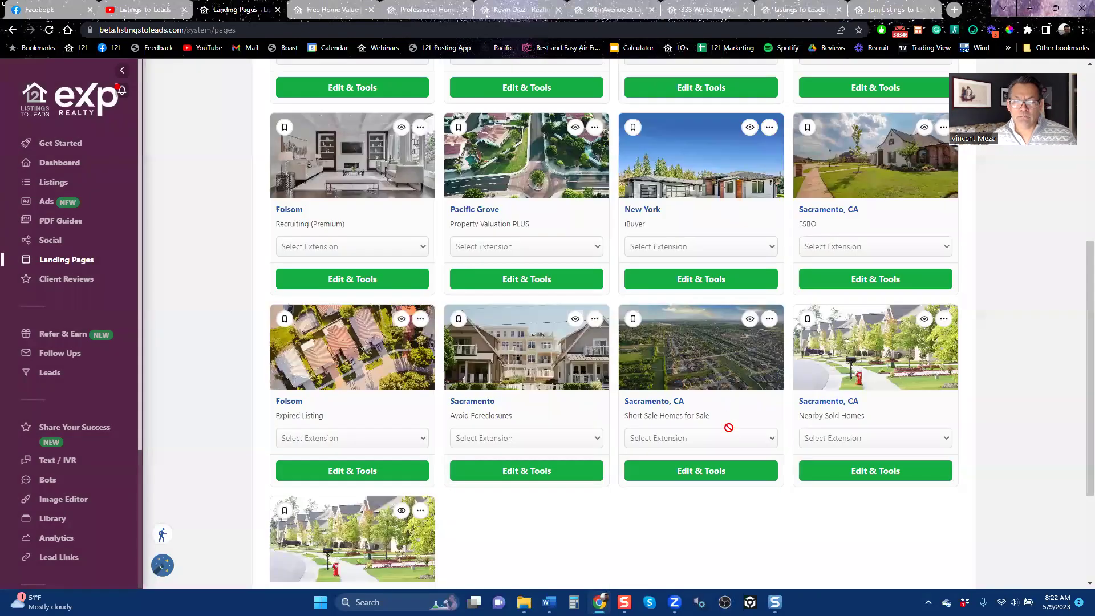
scroll(729, 427, up, 6)
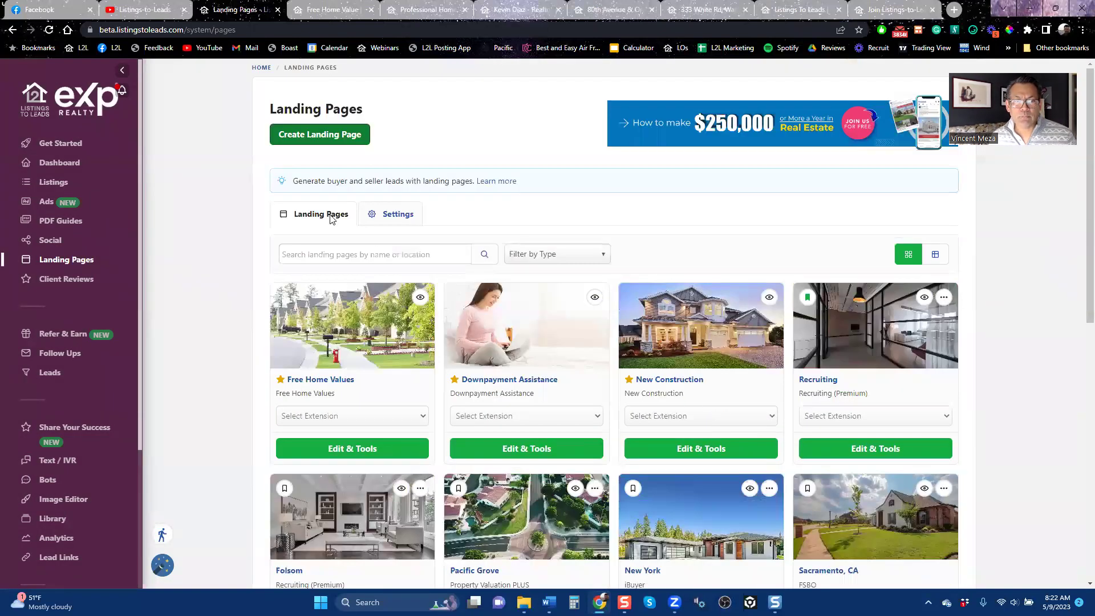
click(318, 148)
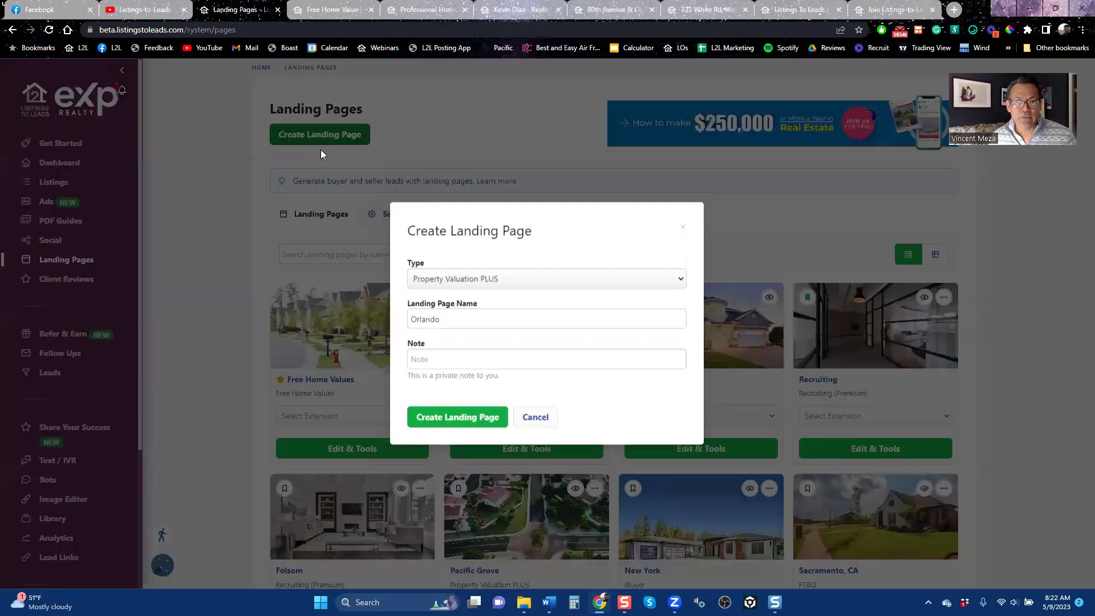
click(465, 423)
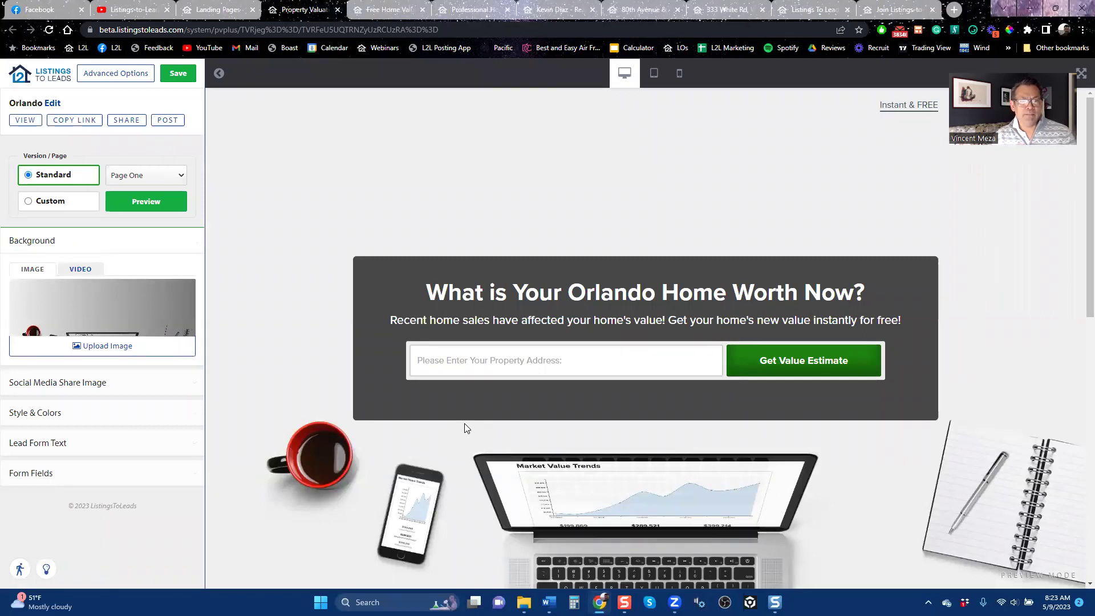
Scroll through the Orlando home-value page, then bring up its Advanced Options.
scroll(464, 424, down, 6)
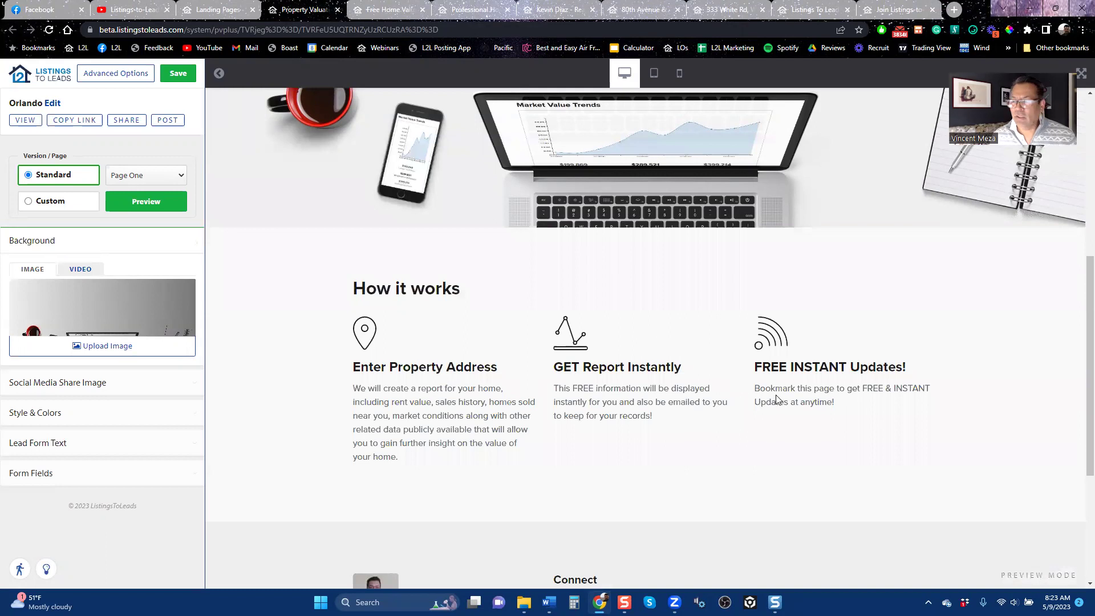
scroll(1080, 453, up, 1)
scroll(1080, 453, up, 4)
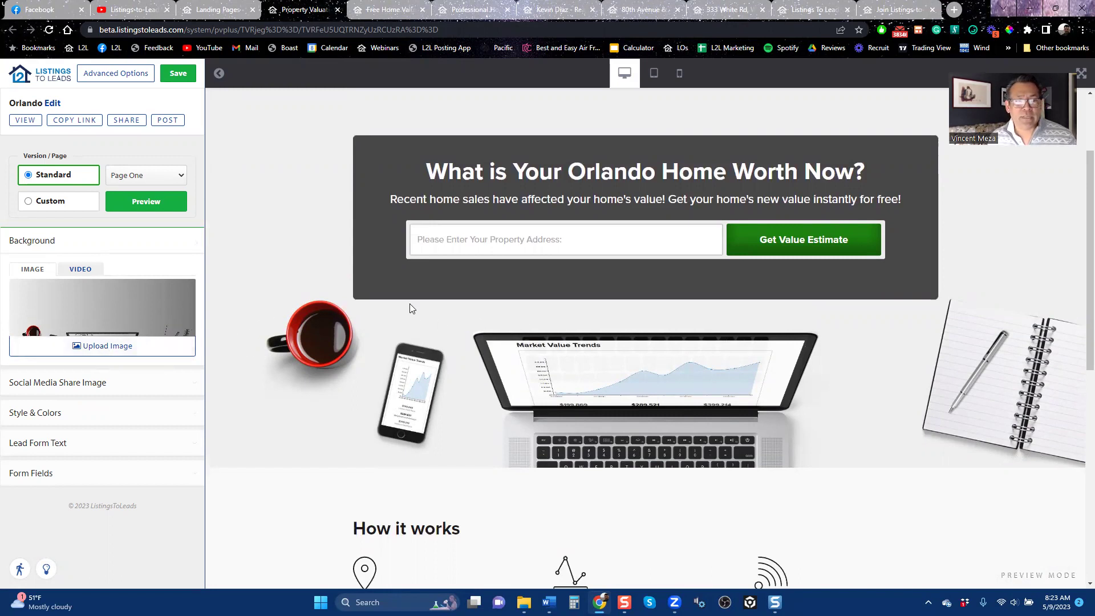
scroll(406, 309, up, 2)
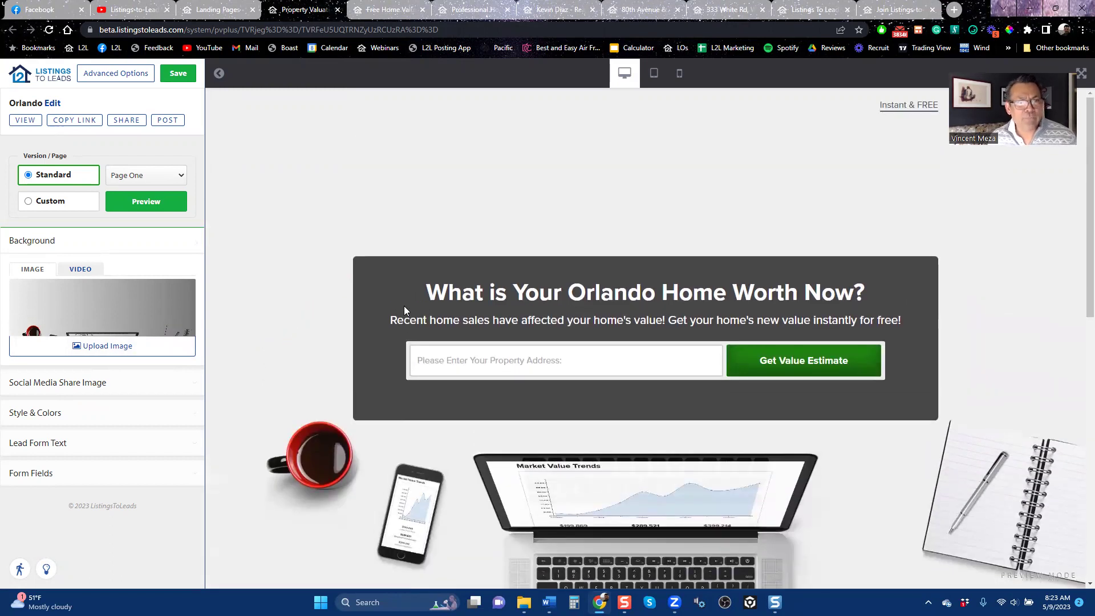
click(117, 79)
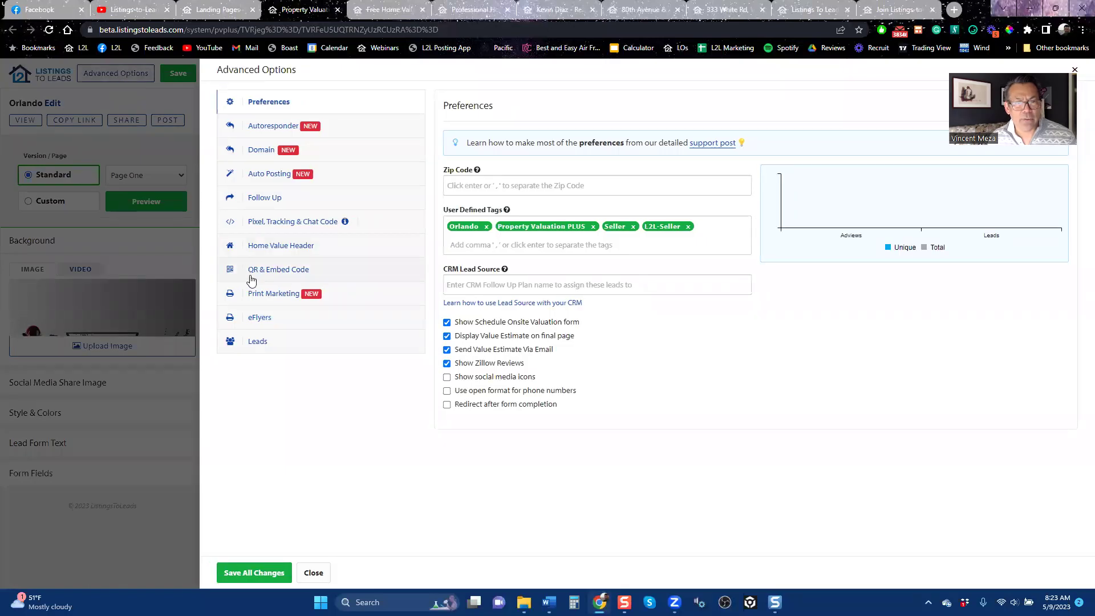
Browse the Postcards and Door Hangers, then download and open the first seller lead ad letter PDF.
click(293, 297)
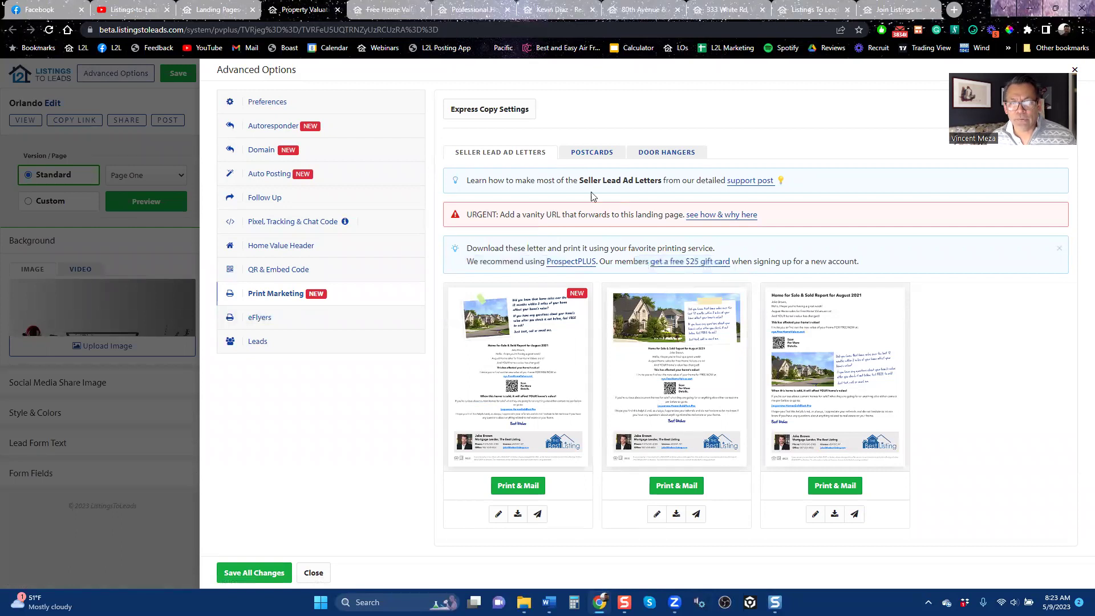
click(591, 160)
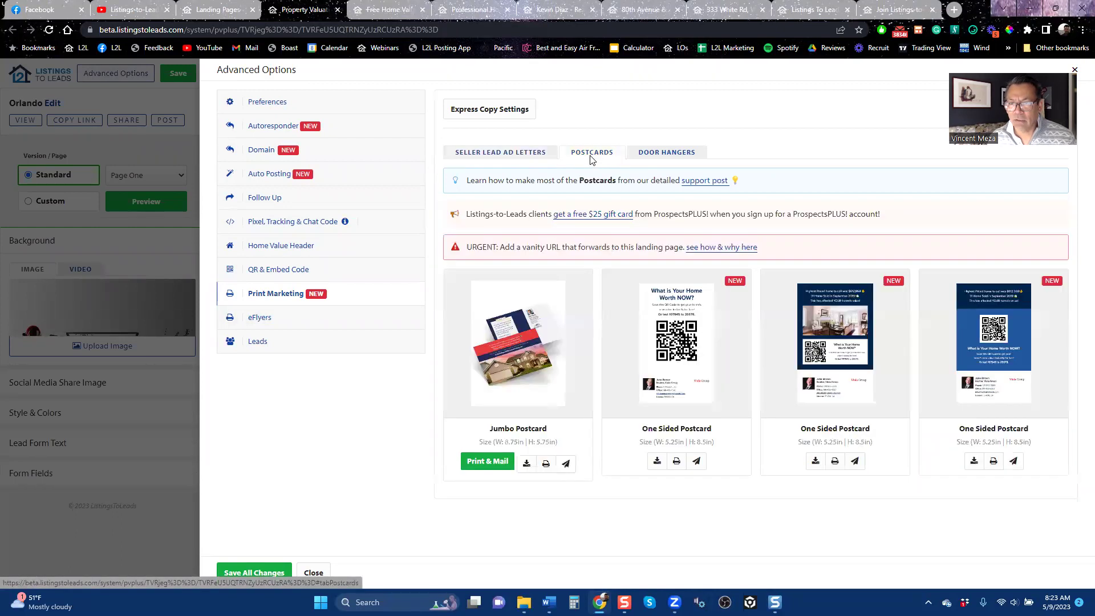
click(686, 155)
click(474, 155)
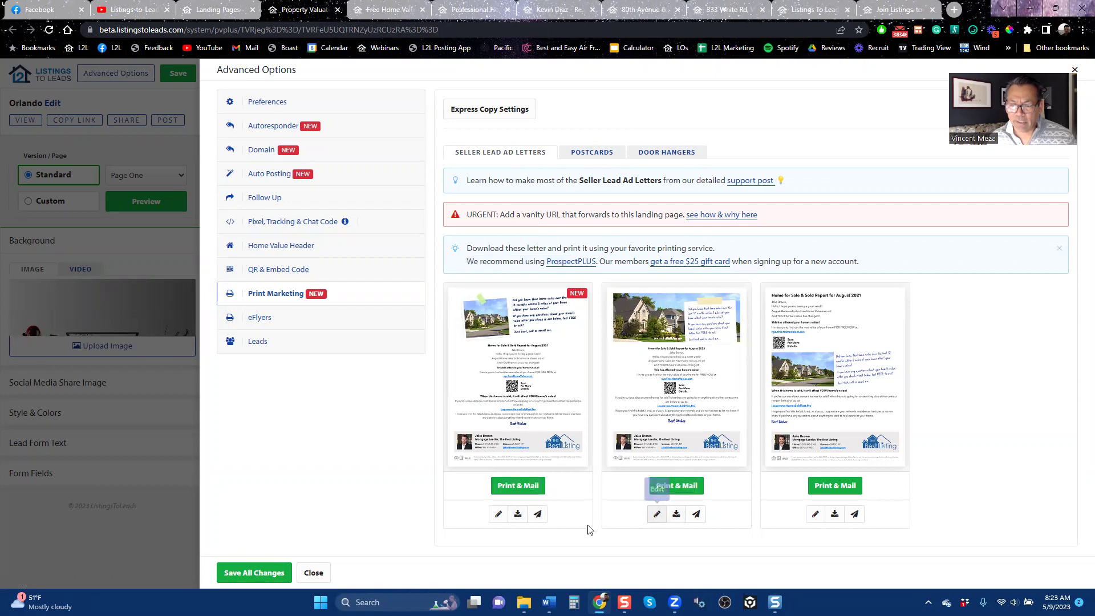
click(517, 515)
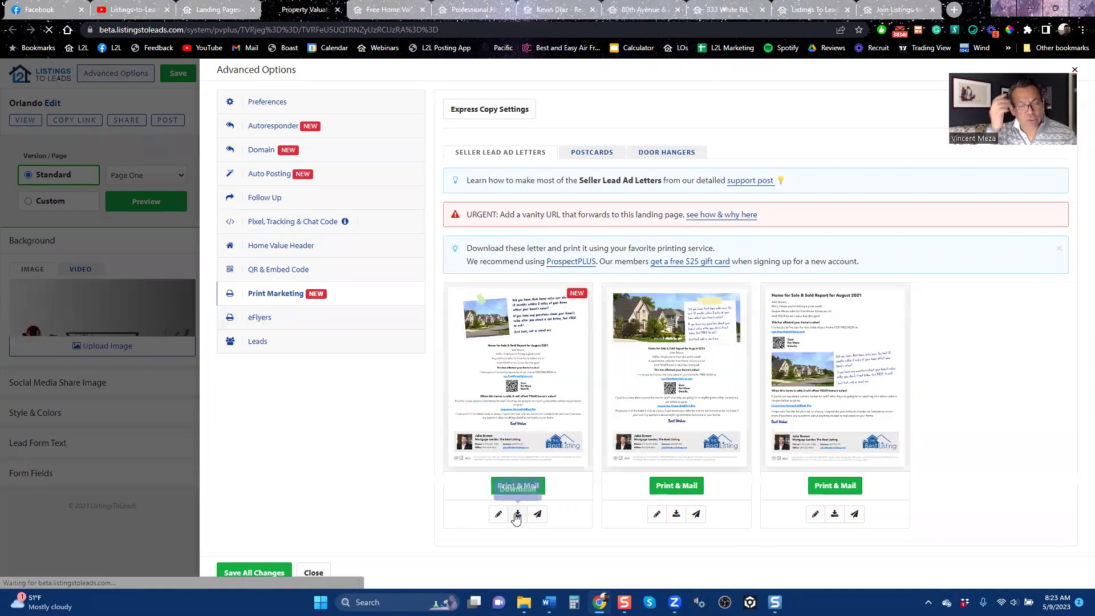
click(57, 573)
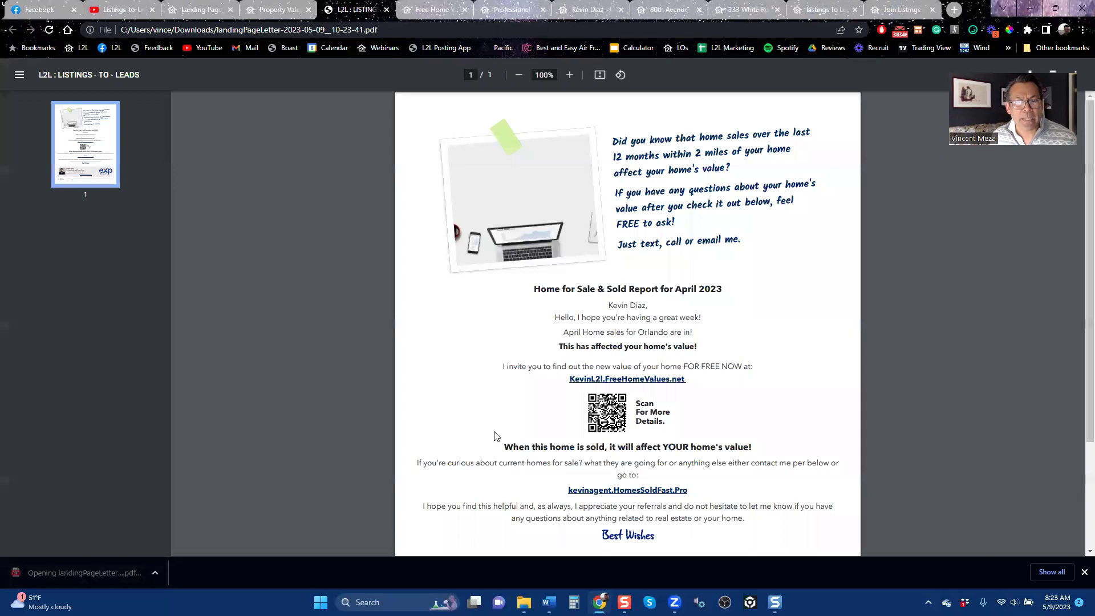
Scroll to the bottom of the Orlando letter and zoom the PDF out to 90%.
scroll(497, 436, down, 3)
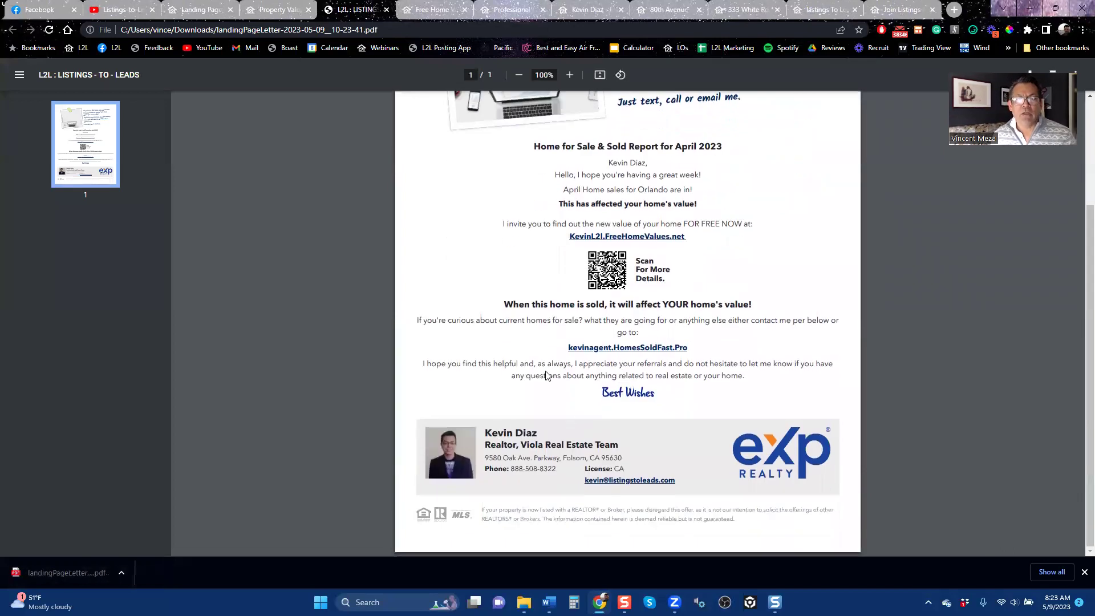
click(519, 75)
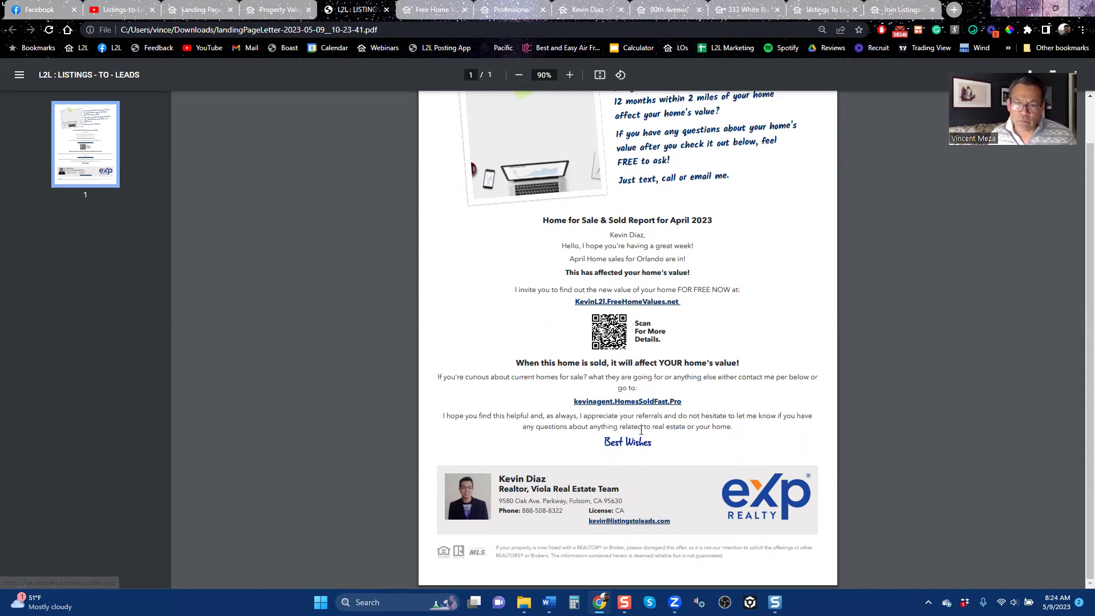
Follow the letter's HomesSoldFast link, scroll the site, and return to the Orlando page editor.
click(620, 403)
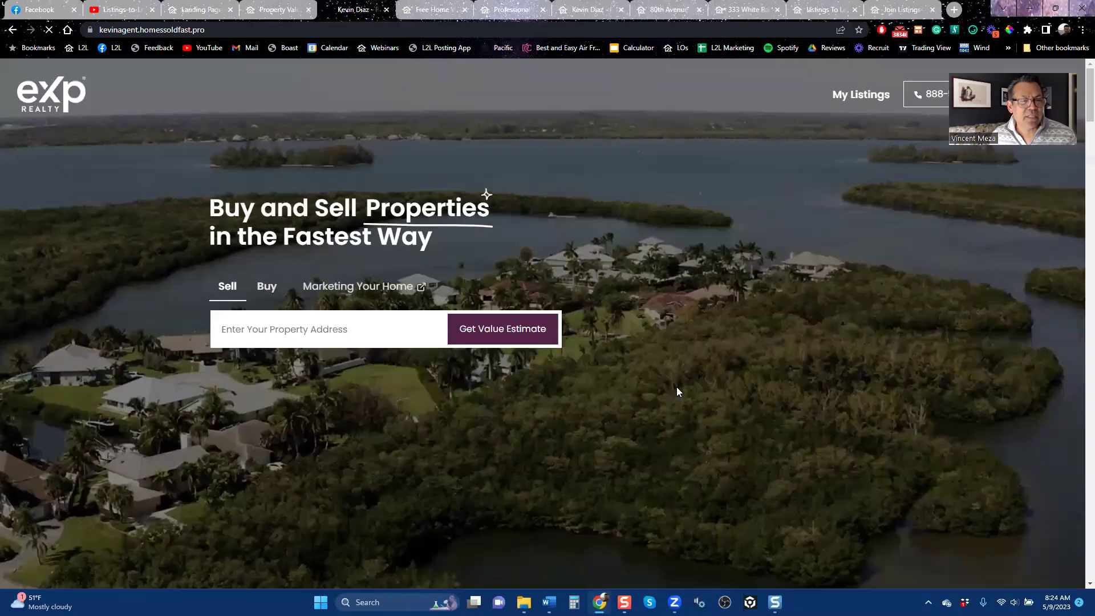
scroll(673, 356, down, 10)
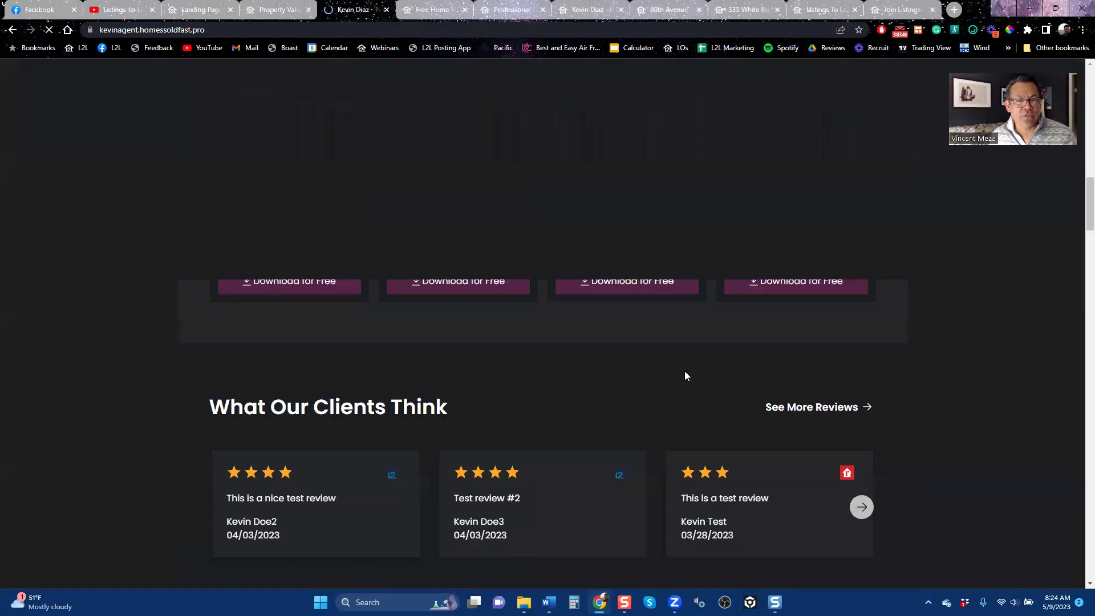
scroll(682, 368, up, 10)
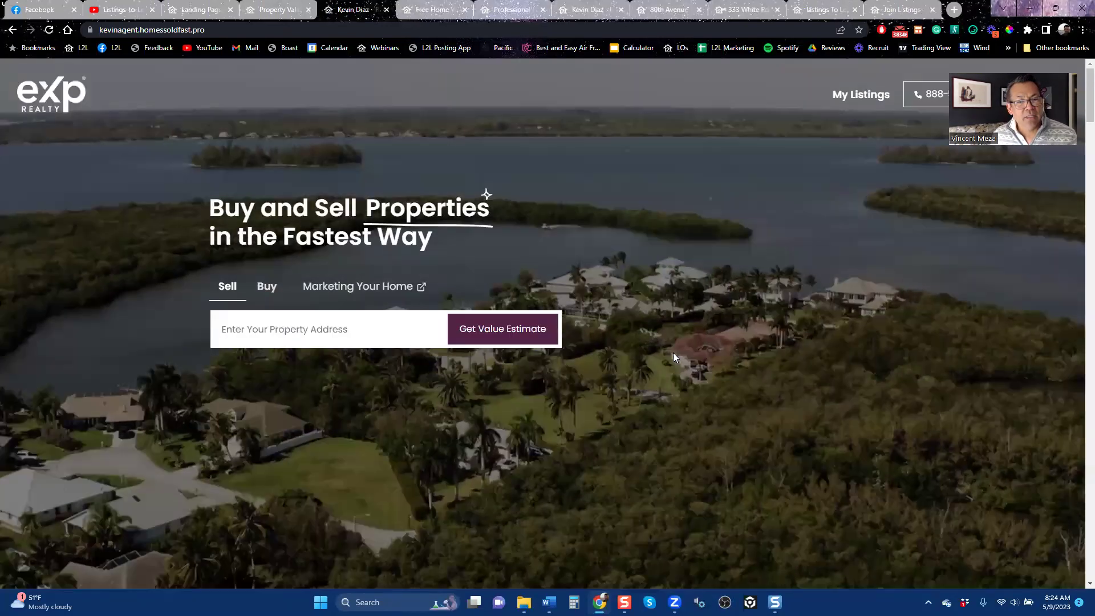
key(ctrl+shift+Tab)
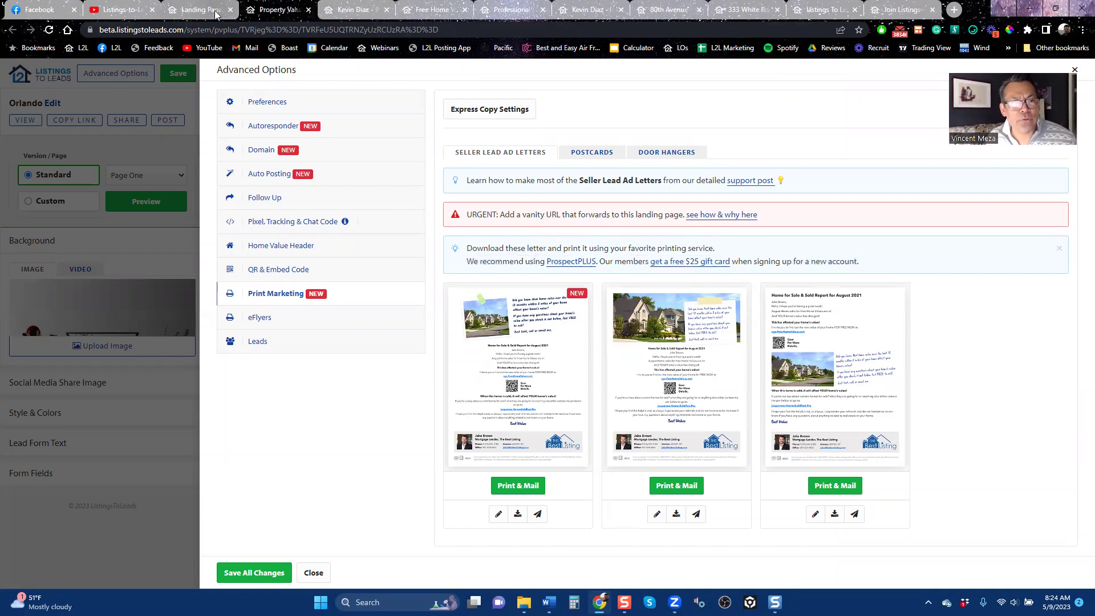
Check the landing page Type options without creating a page, then go to PDF Guides.
click(197, 10)
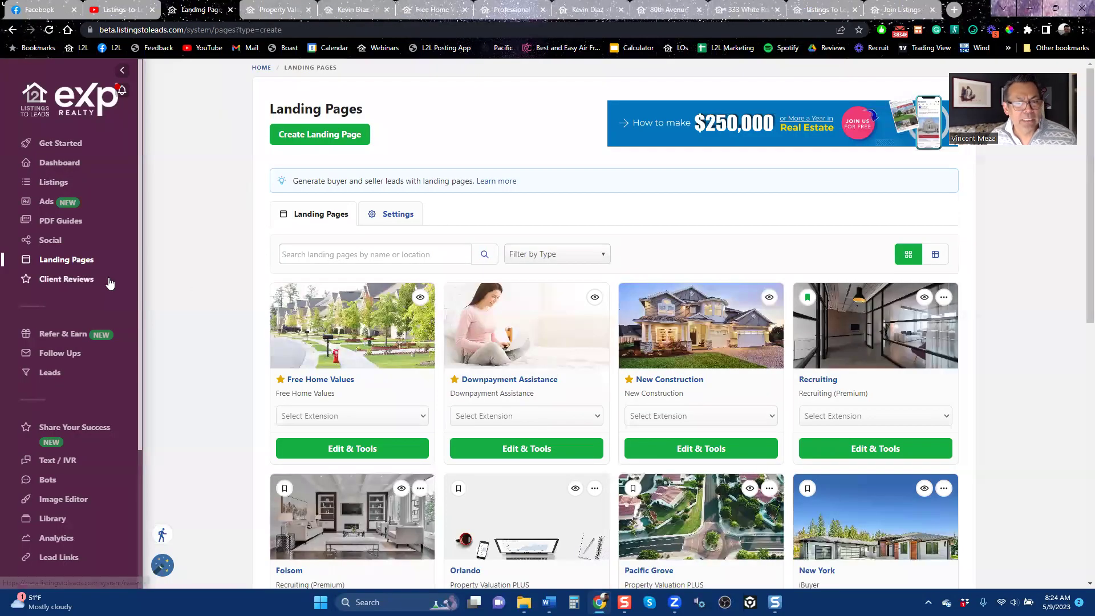
click(339, 137)
click(505, 279)
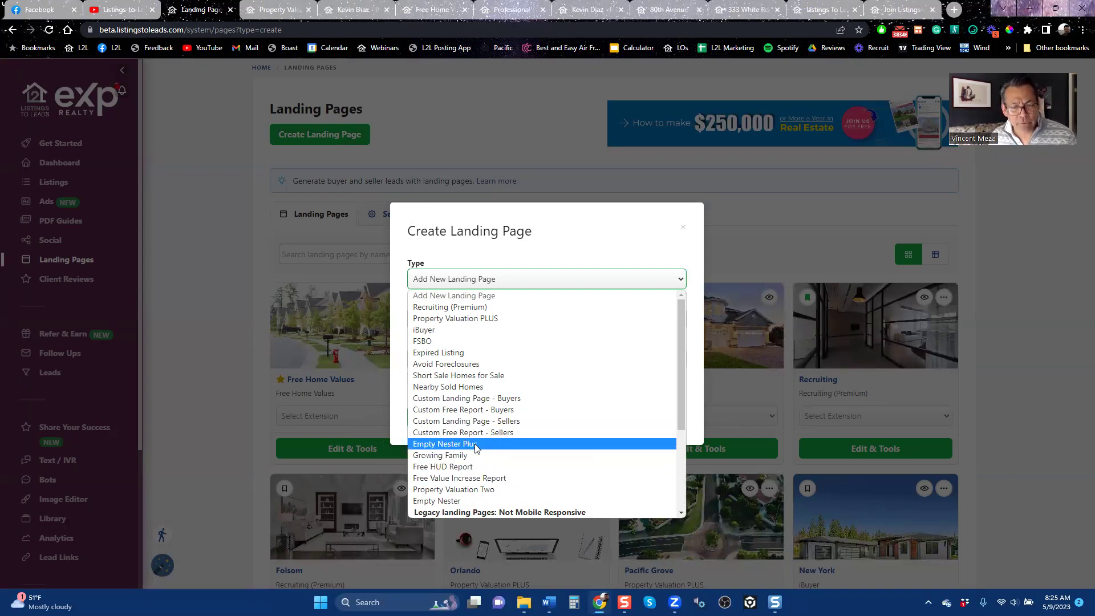
click(682, 233)
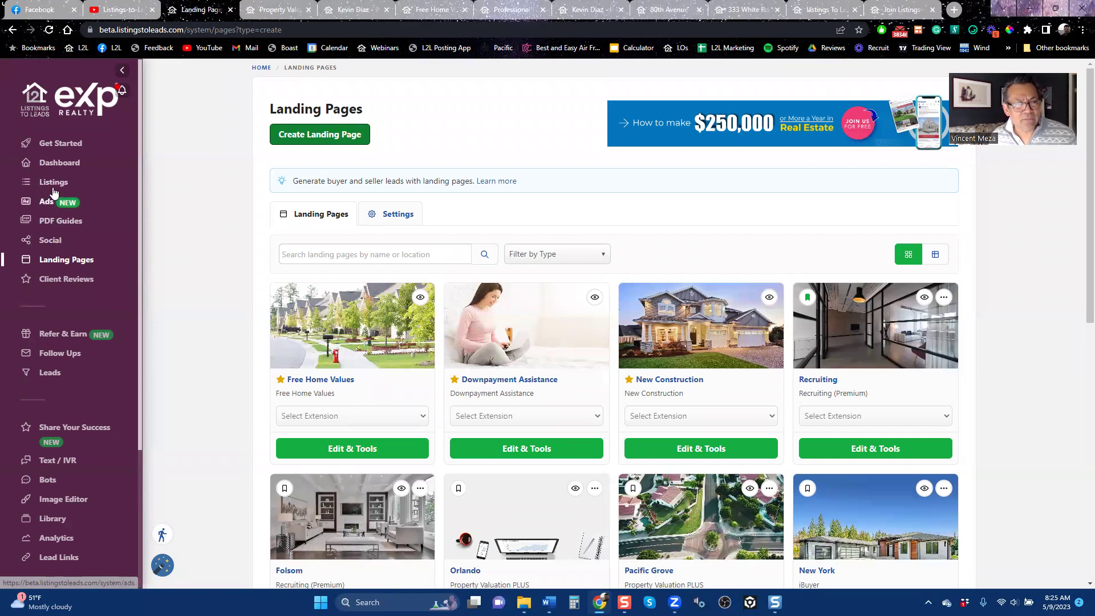
click(51, 222)
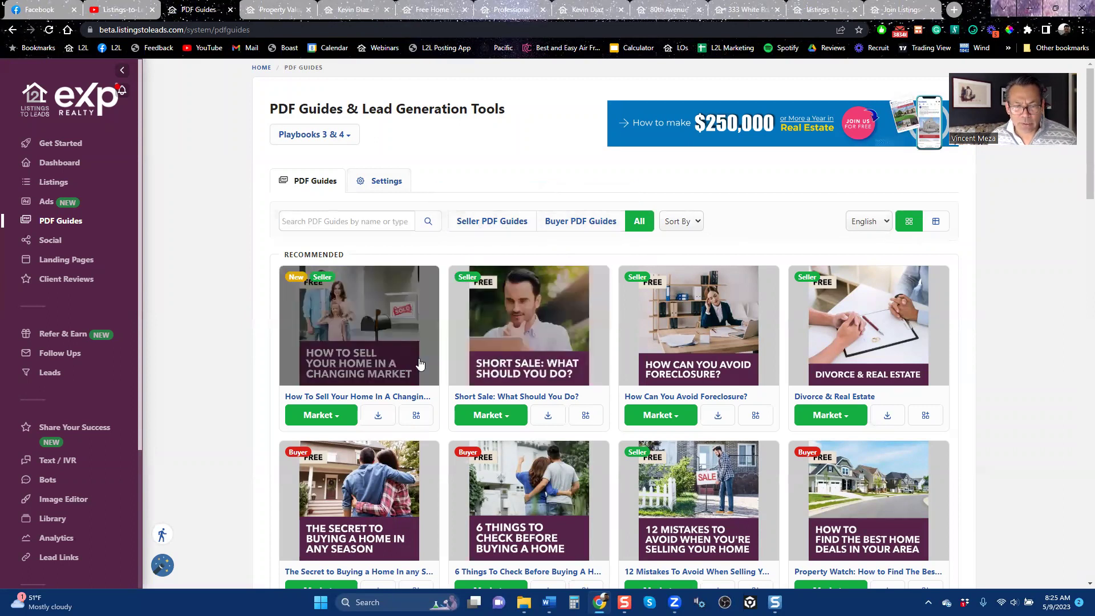
Show the download and Market options for the How To Sell Your Home In A Changing Market guide.
click(382, 418)
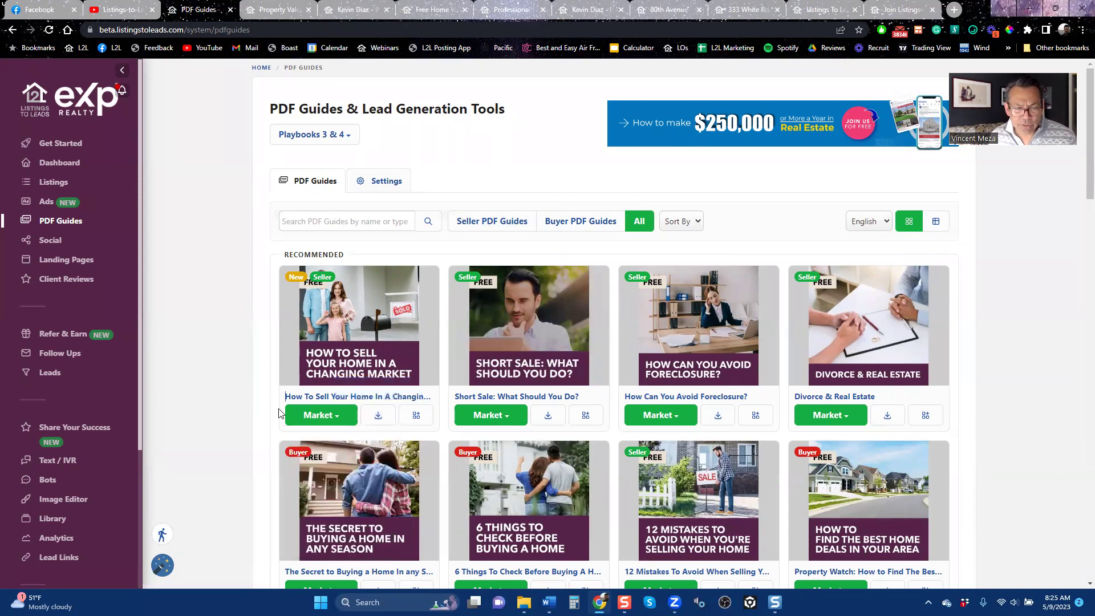
click(345, 418)
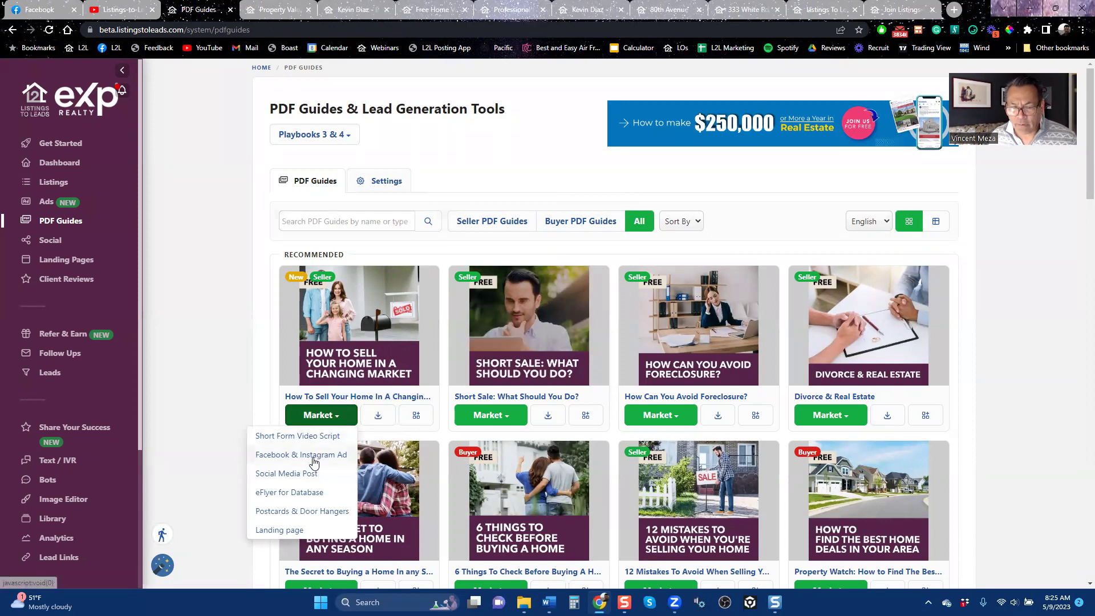
Start a social post from the Changing Market guide, review the Edit Post dialog, and close it.
click(289, 475)
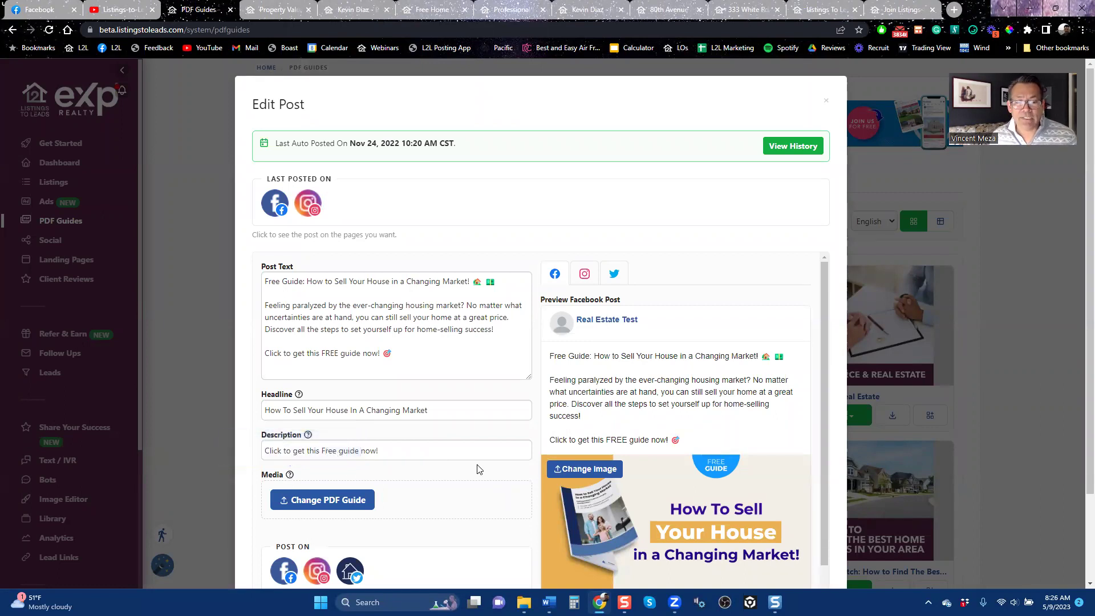
scroll(473, 493, down, 5)
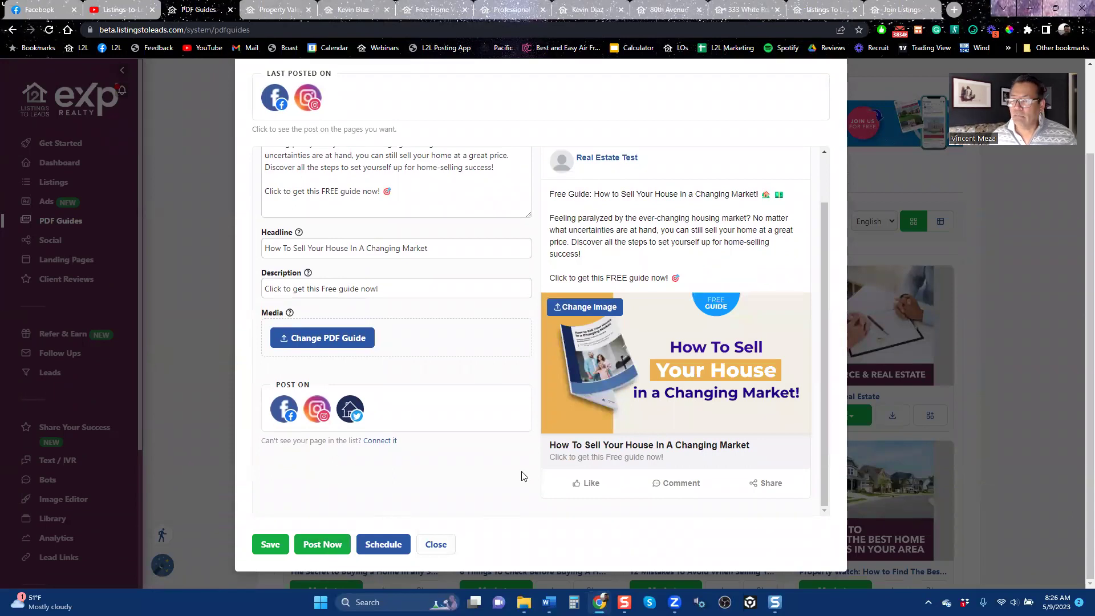
scroll(651, 332, up, 1)
triple_click(551, 130)
scroll(815, 119, up, 2)
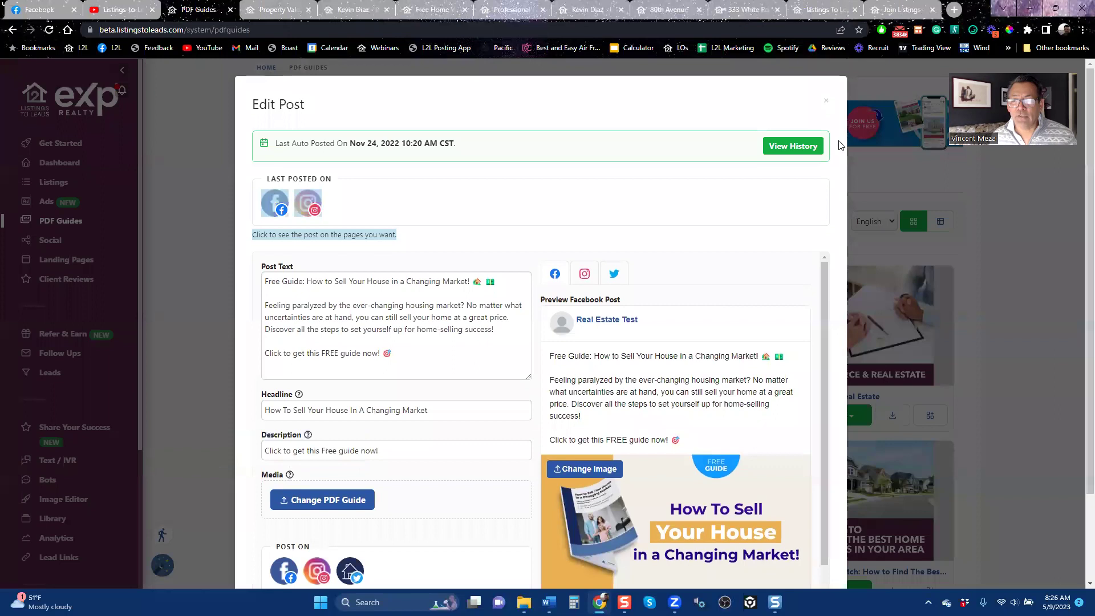
click(826, 101)
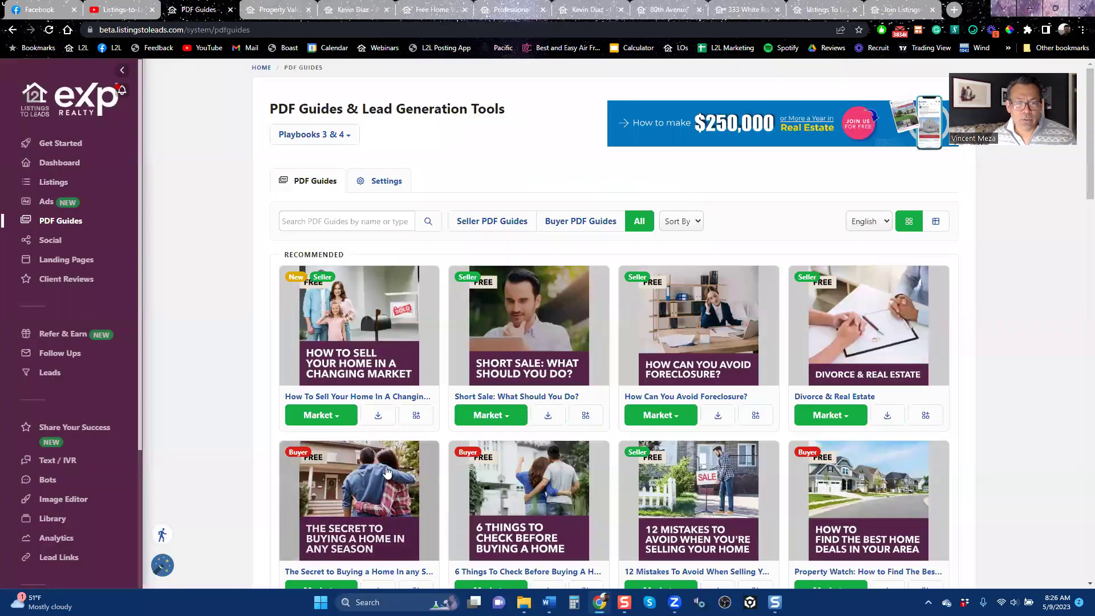
Create a database eFlyer email draft from the How To Sell guide, scroll through it, and close it.
click(330, 423)
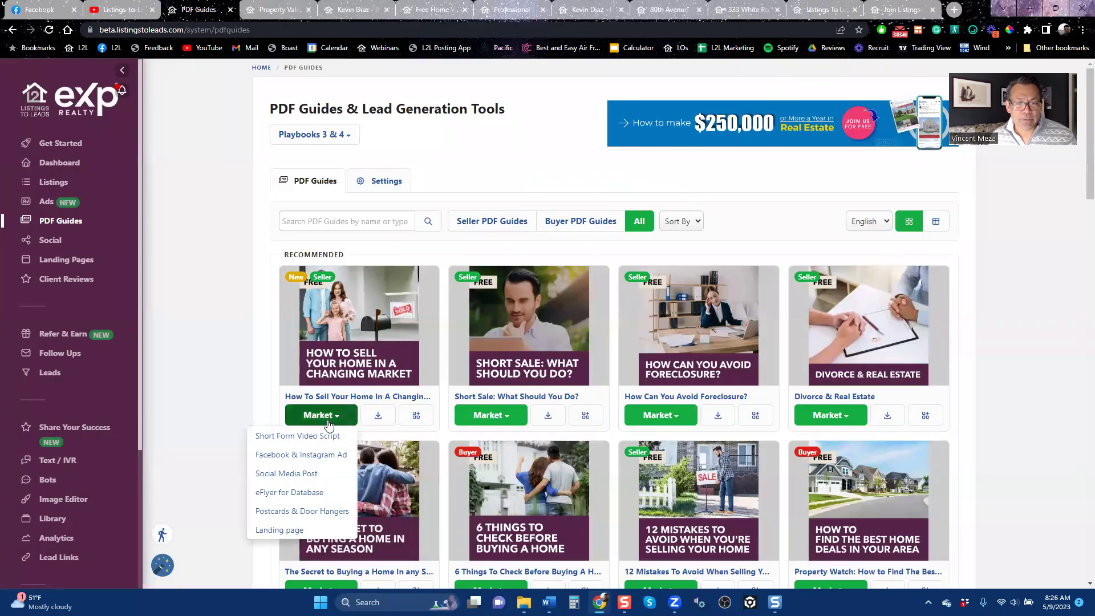
click(306, 497)
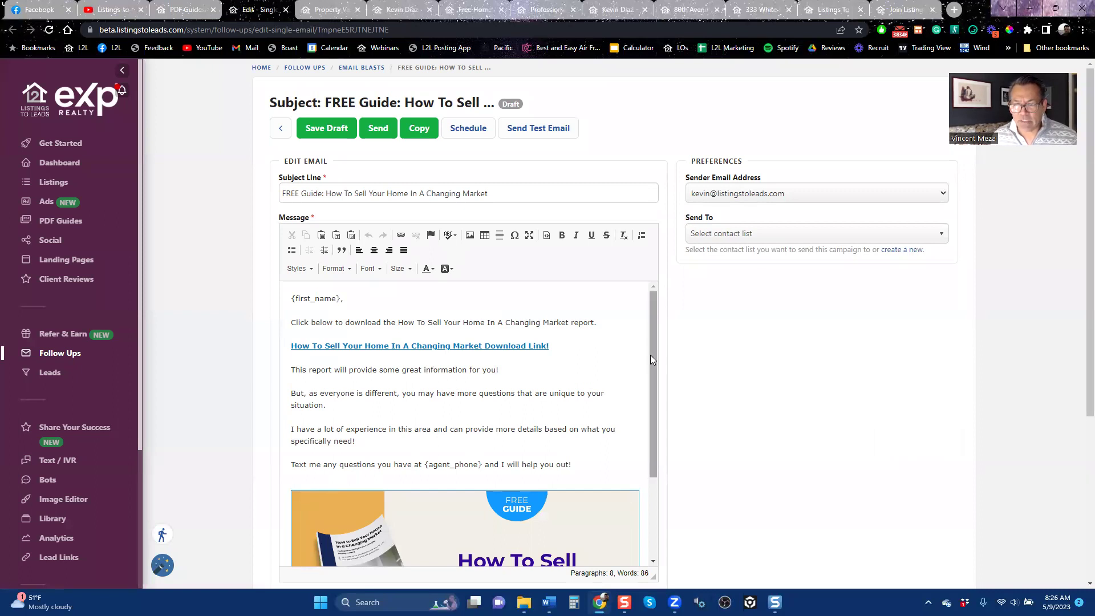
scroll(651, 355, down, 5)
scroll(648, 377, up, 3)
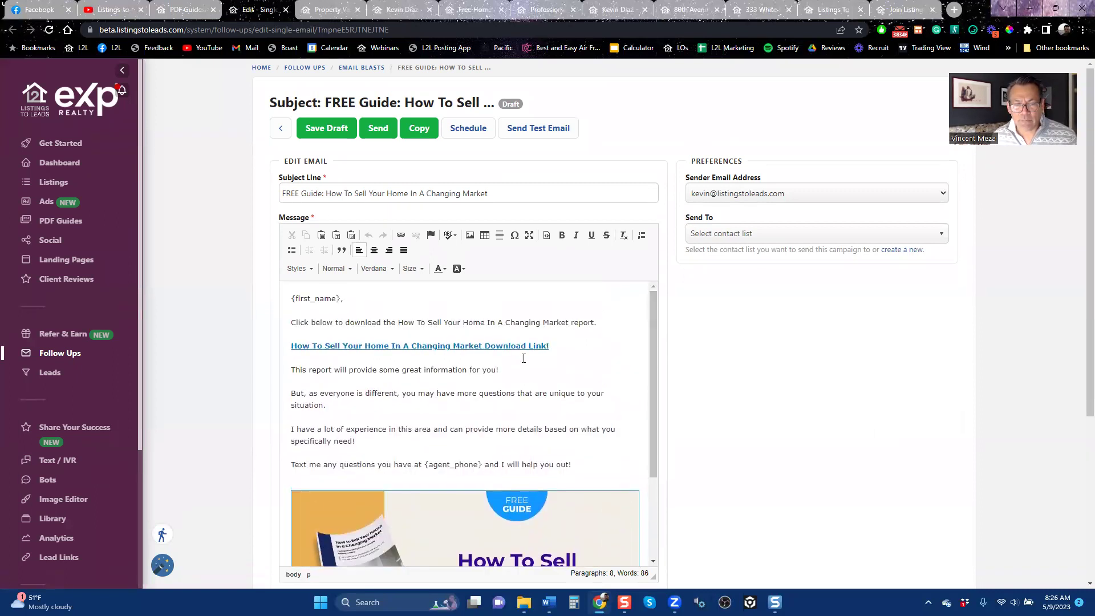
scroll(656, 399, down, 3)
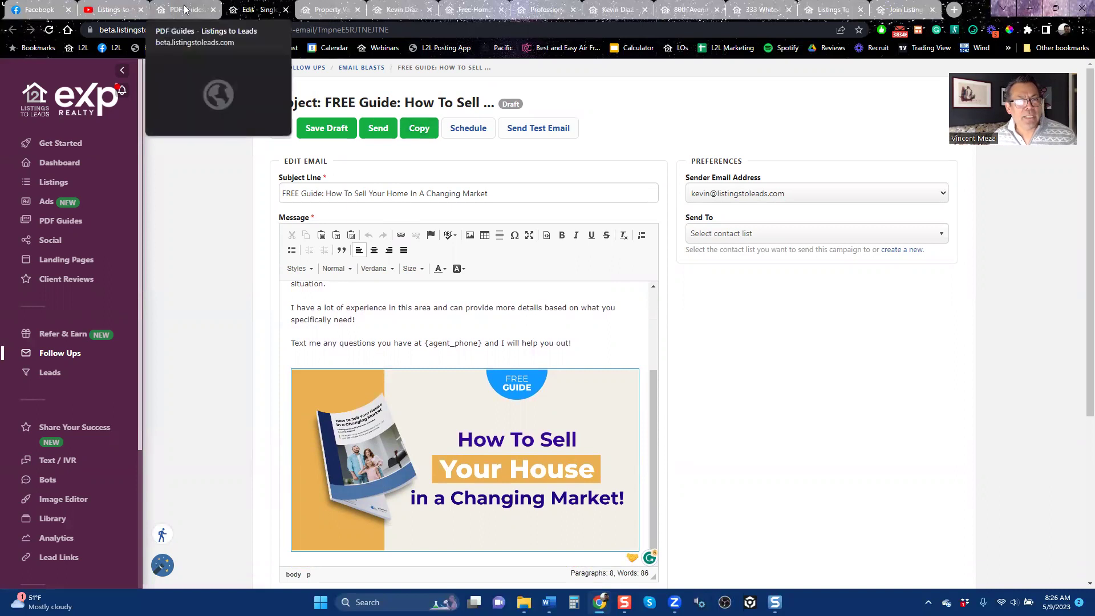
click(286, 11)
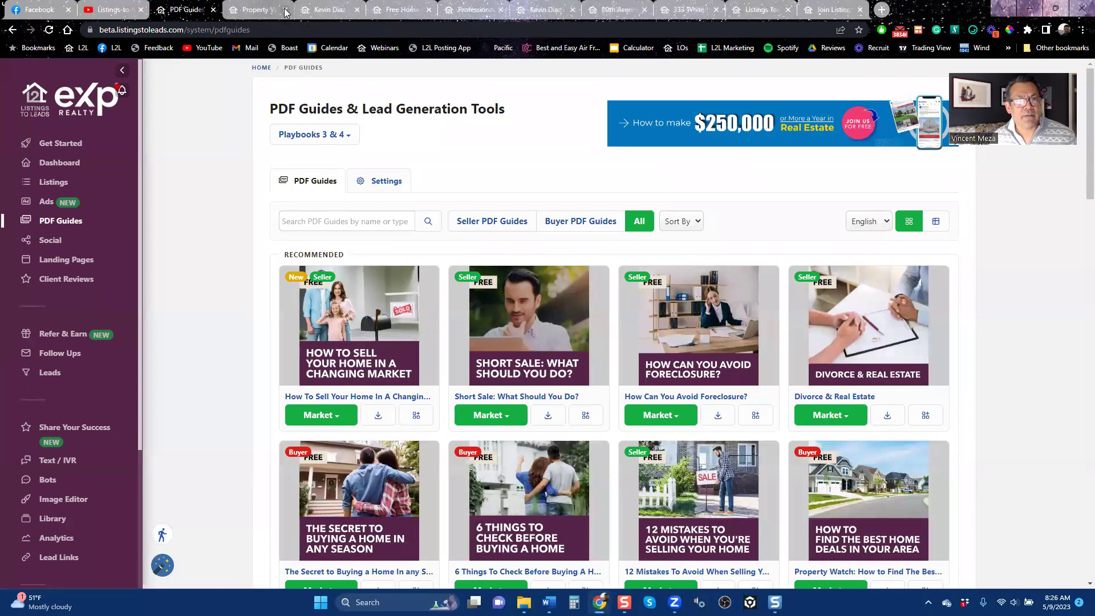
click(337, 423)
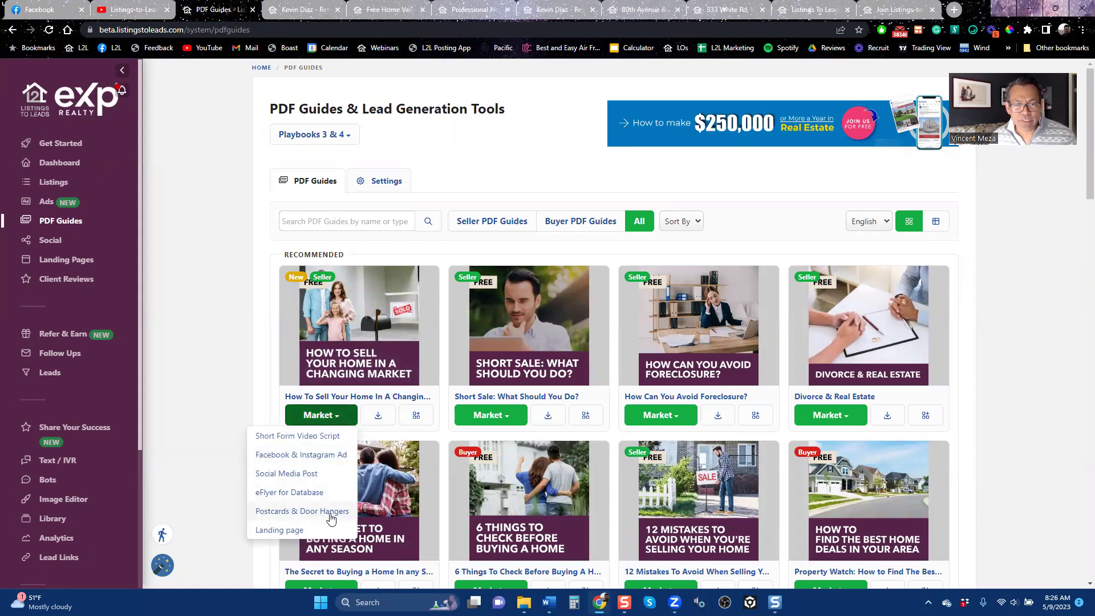
Open the guide's lead-capture landing page, then return to PDF Guides and scroll the guide list.
click(282, 535)
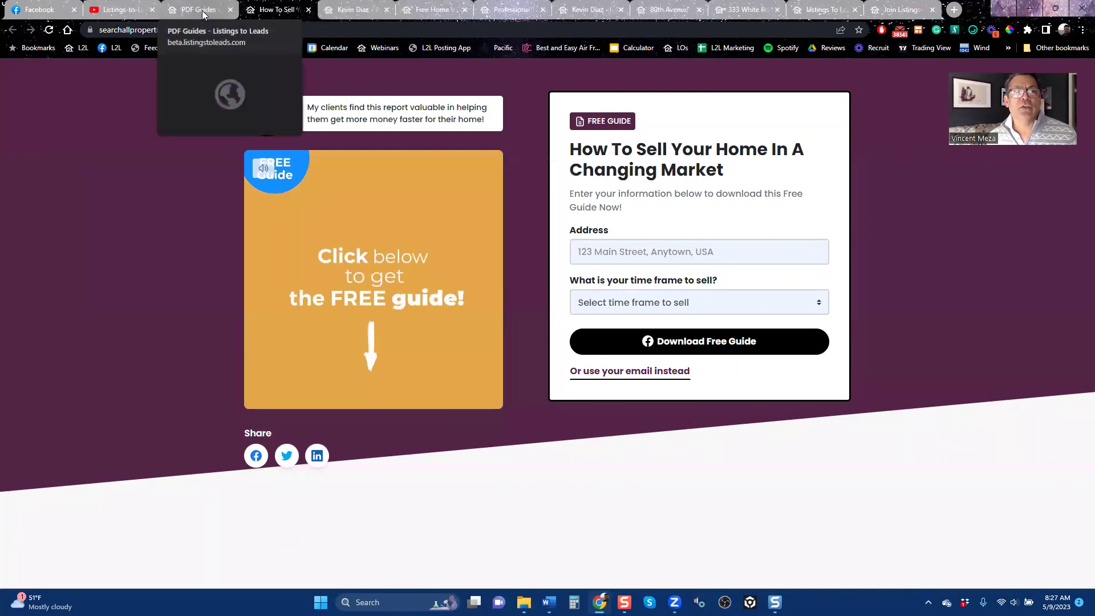
click(202, 10)
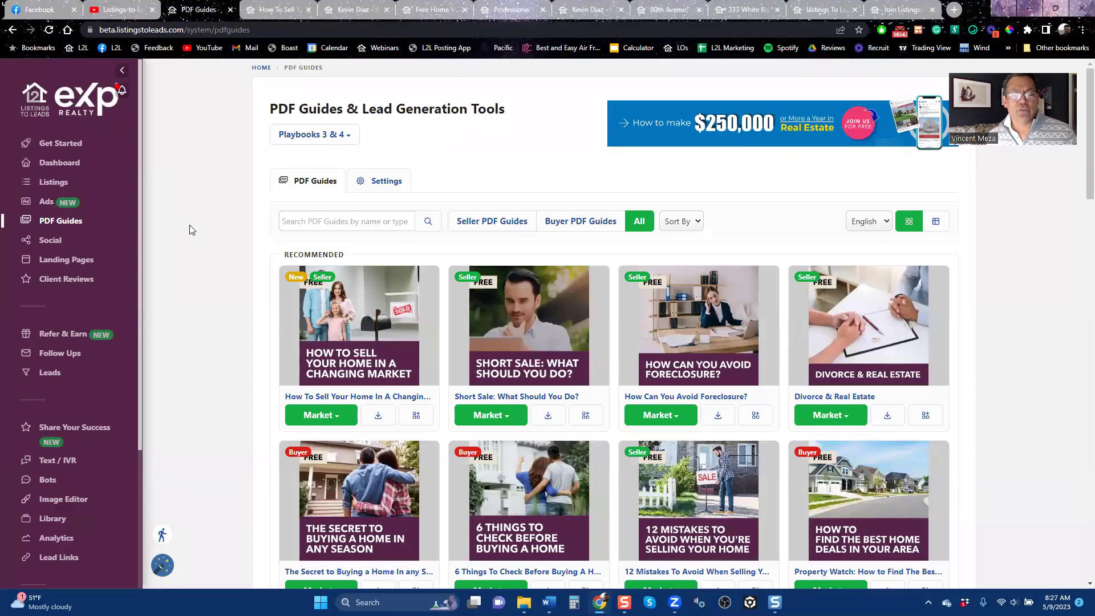
scroll(588, 403, down, 5)
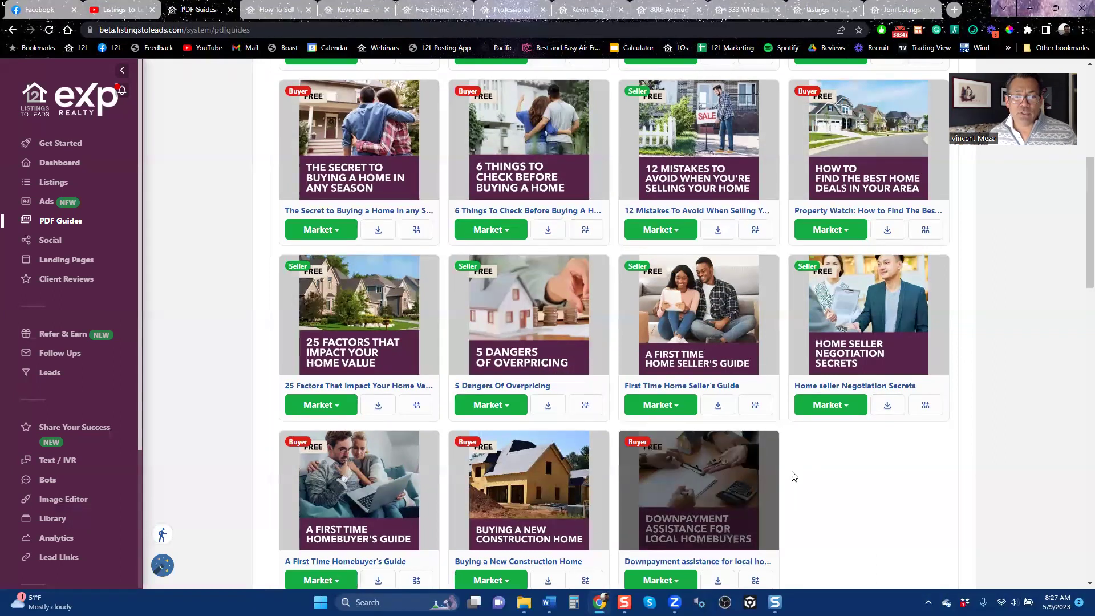
scroll(838, 470, down, 6)
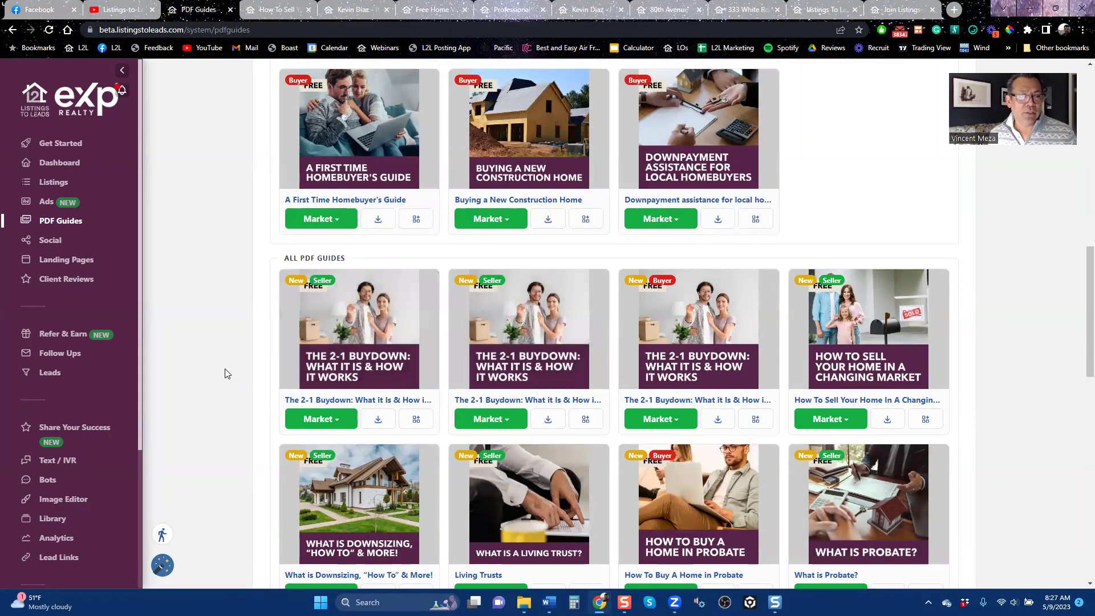
scroll(227, 374, up, 6)
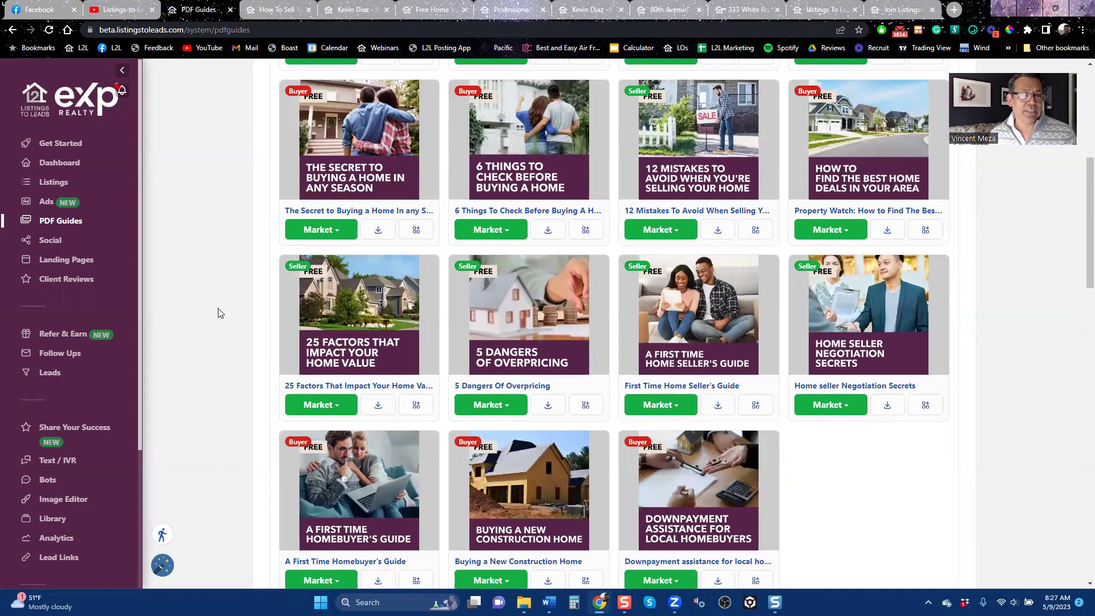
Generate the listing presentation from Listings and open the 27-page PDF.
click(45, 183)
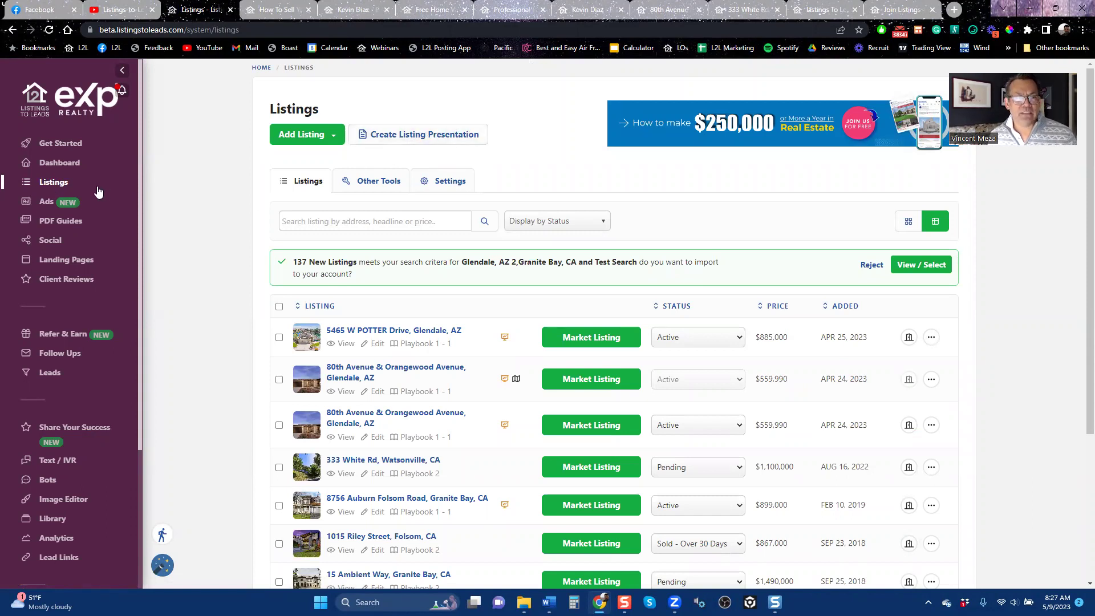
click(422, 137)
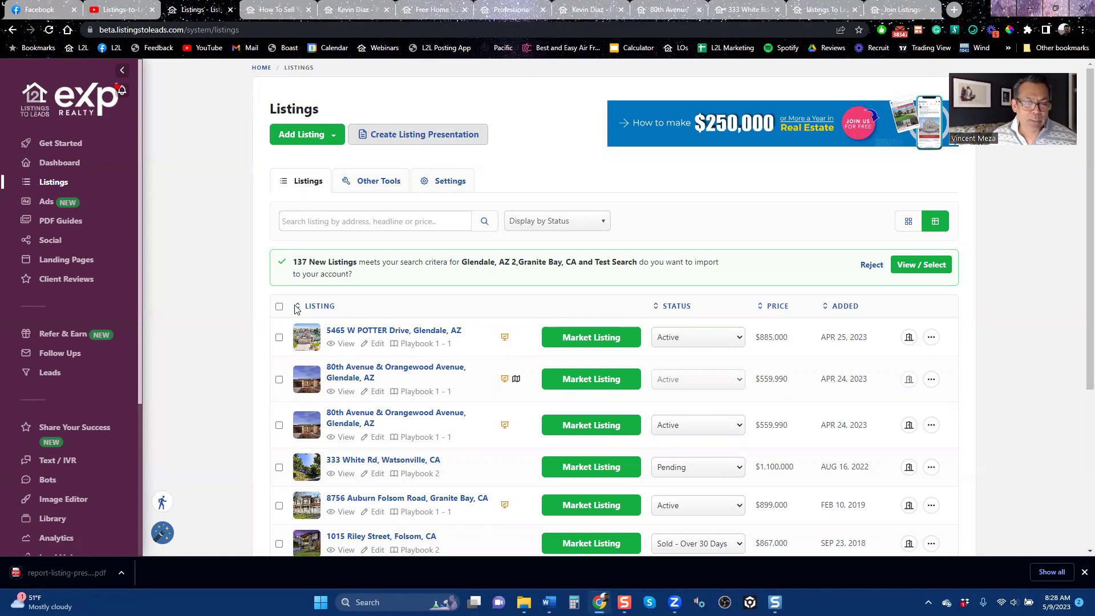
click(63, 573)
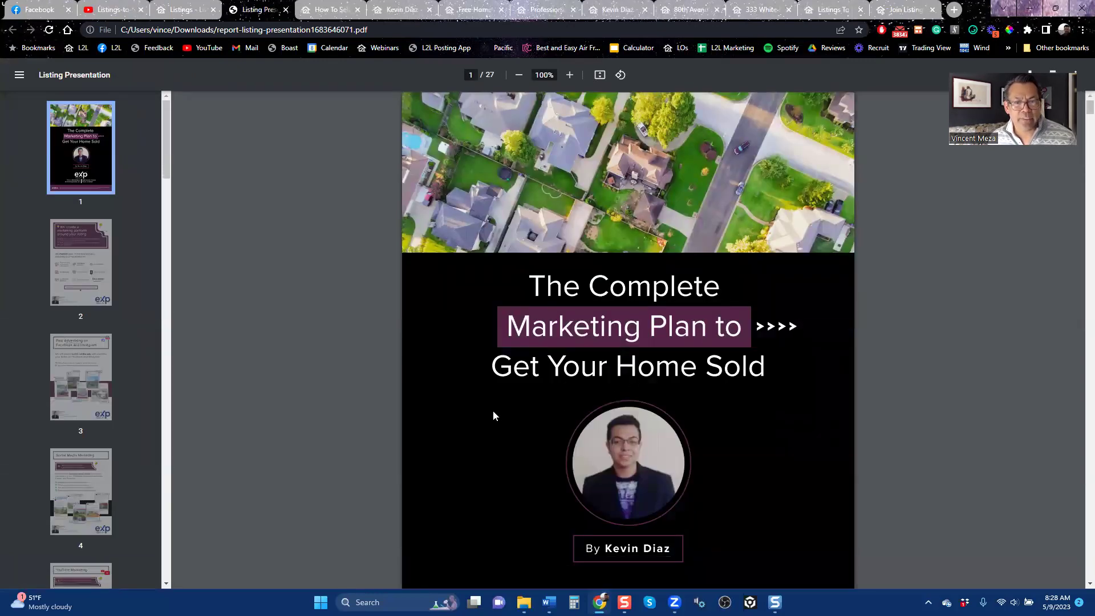
Page through the listing presentation PDF to the flyers page, then go back to the Listings tab.
scroll(493, 409, down, 6)
scroll(492, 407, down, 6)
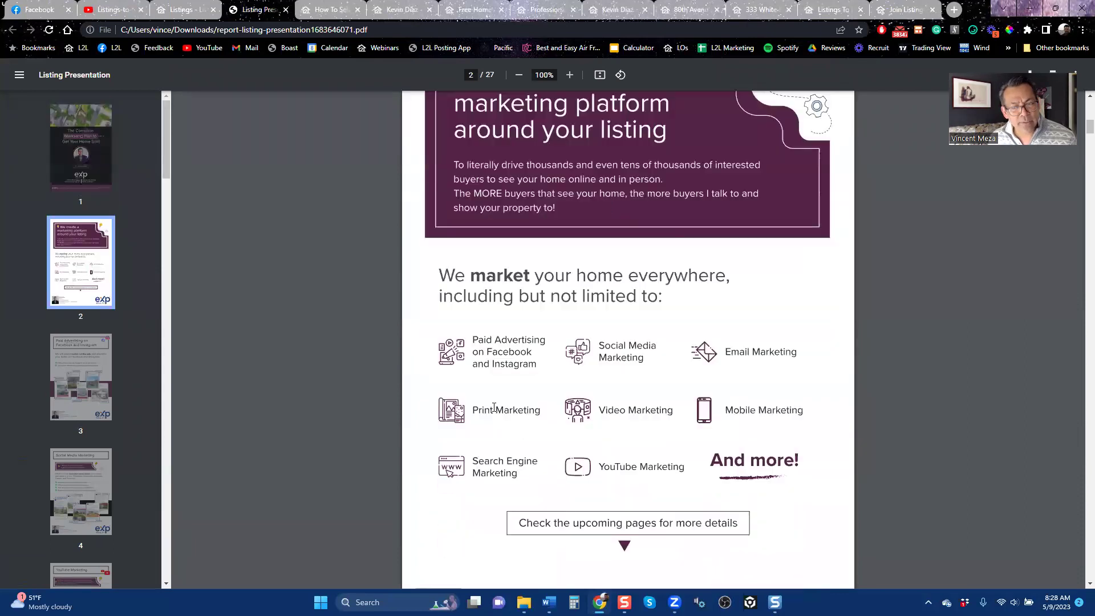
scroll(494, 407, down, 6)
scroll(494, 408, down, 6)
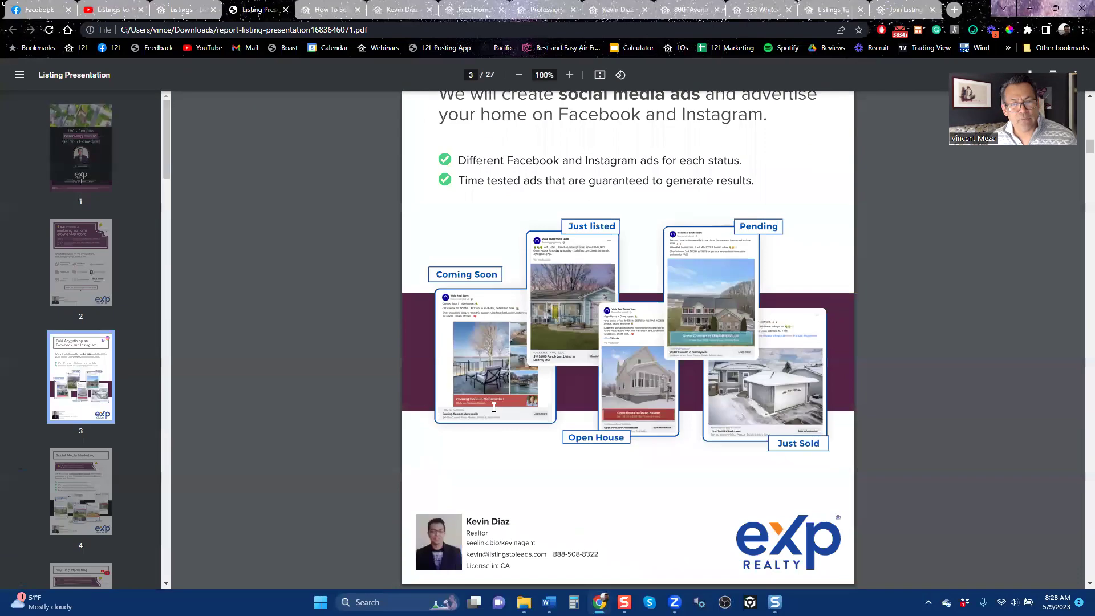
scroll(494, 407, down, 12)
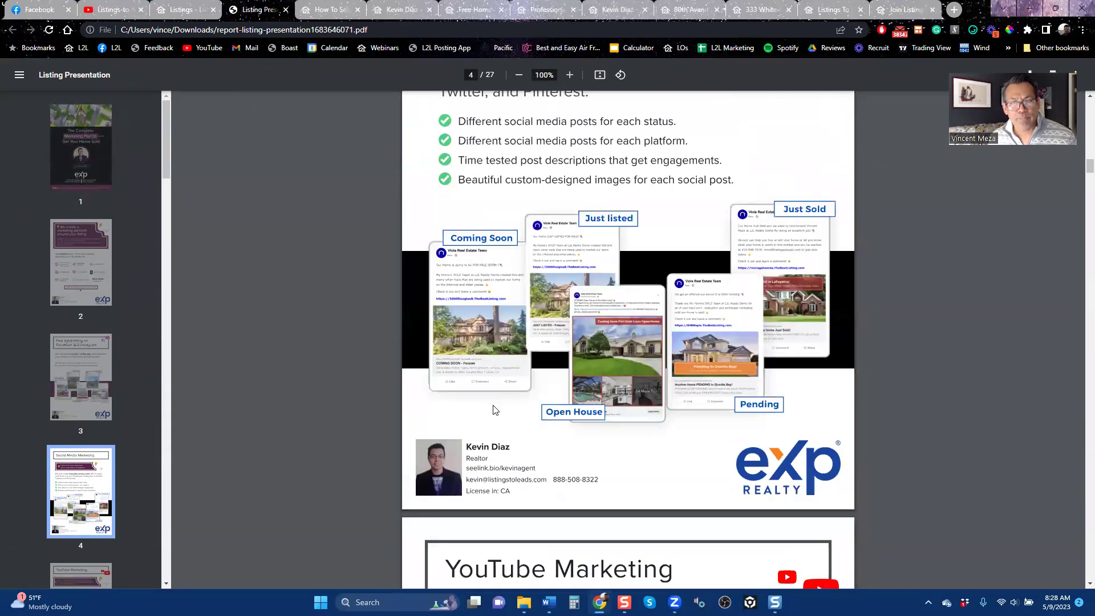
scroll(495, 407, down, 6)
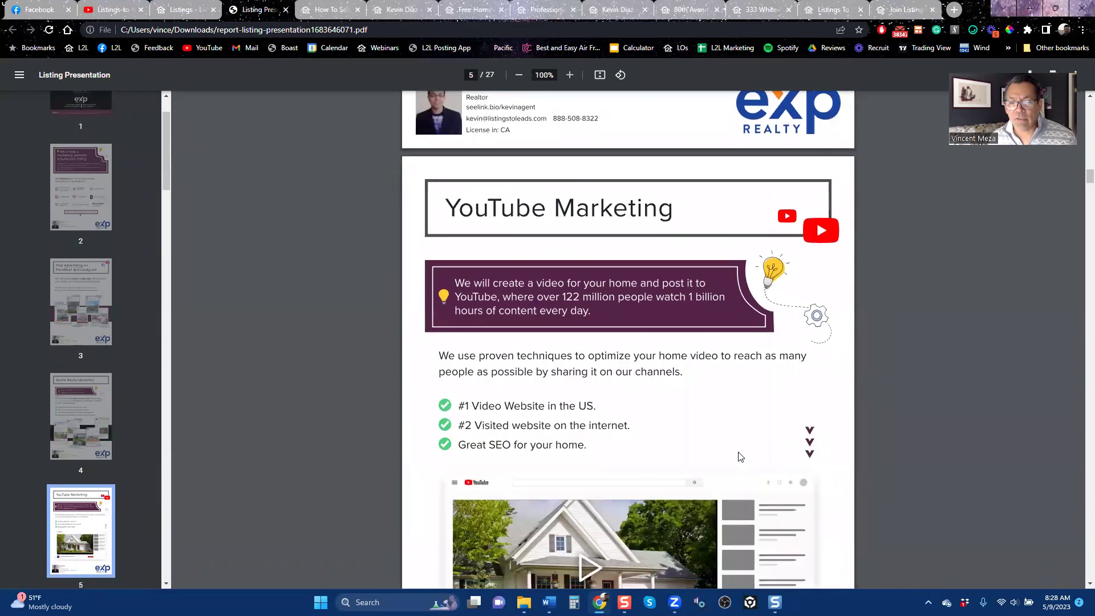
scroll(740, 457, down, 6)
scroll(740, 457, down, 6)
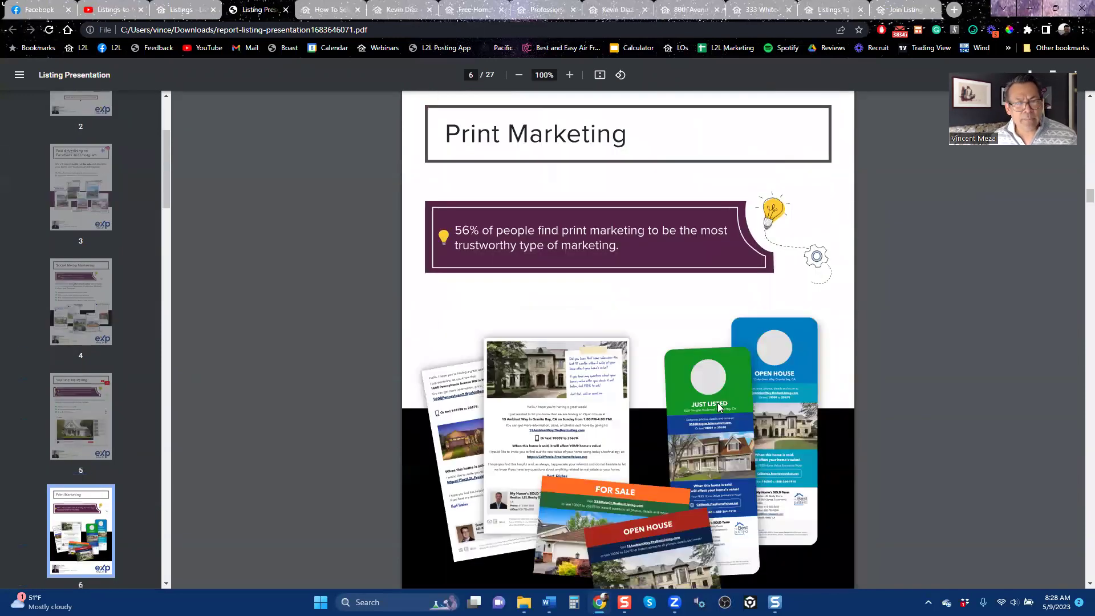
scroll(714, 400, down, 6)
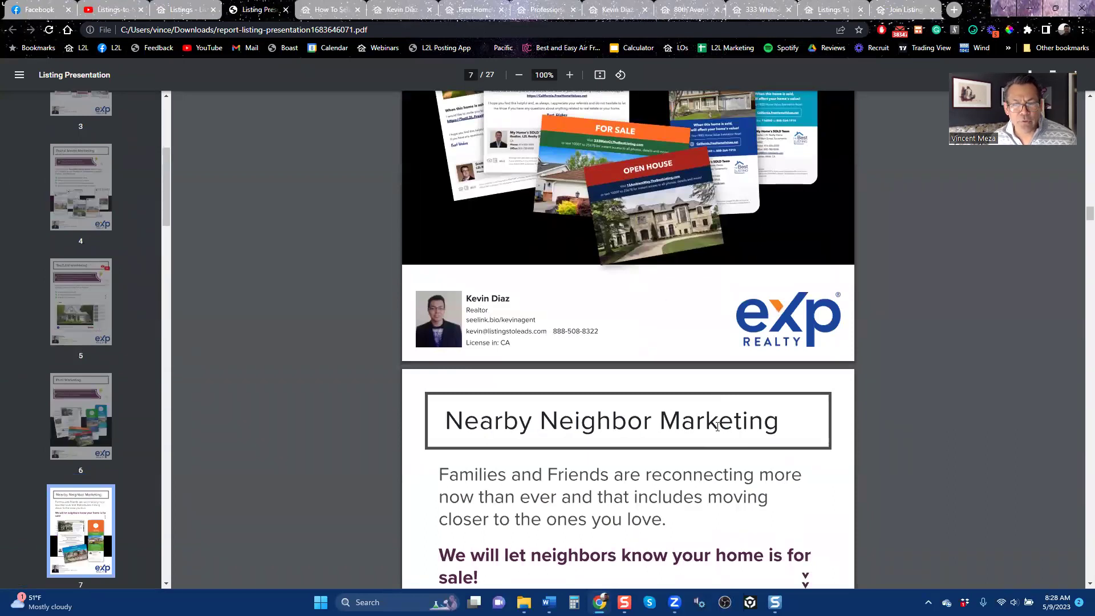
scroll(718, 426, down, 13)
scroll(716, 426, down, 6)
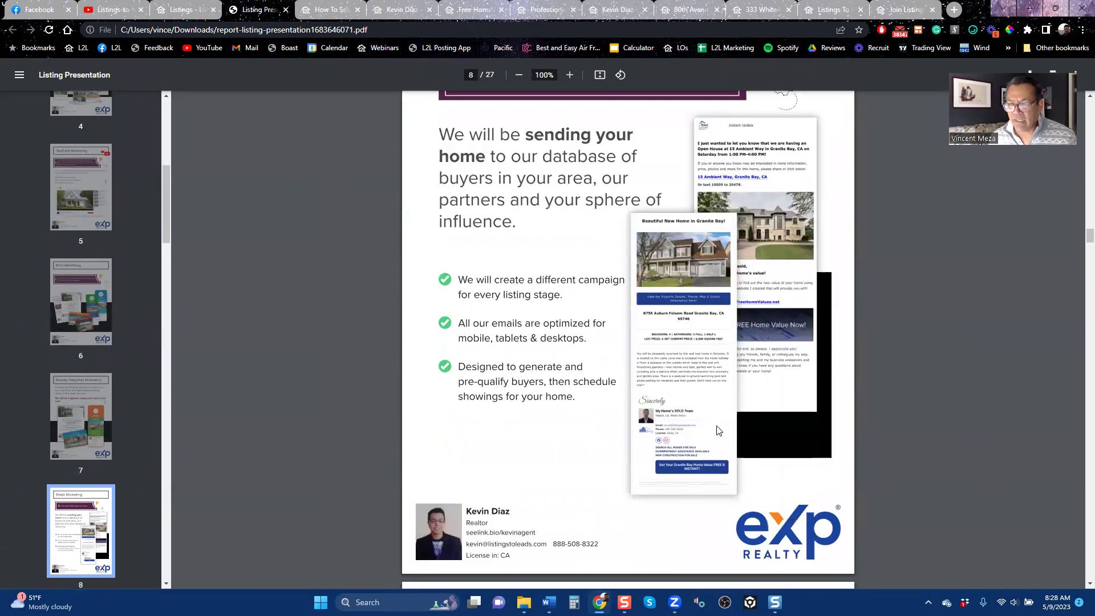
scroll(576, 456, down, 6)
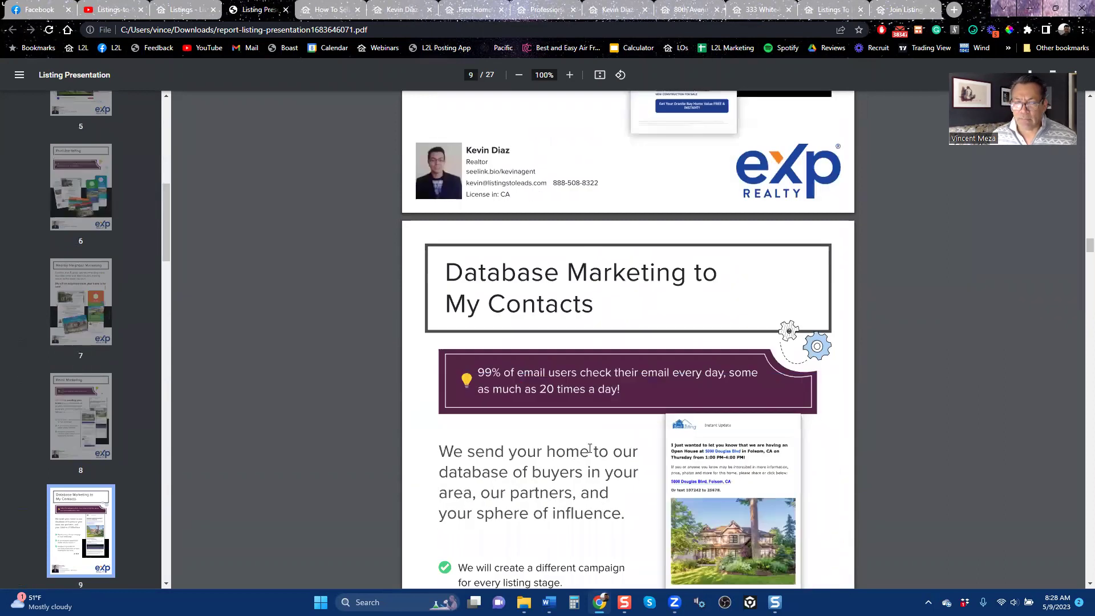
scroll(589, 457, down, 6)
scroll(590, 500, down, 6)
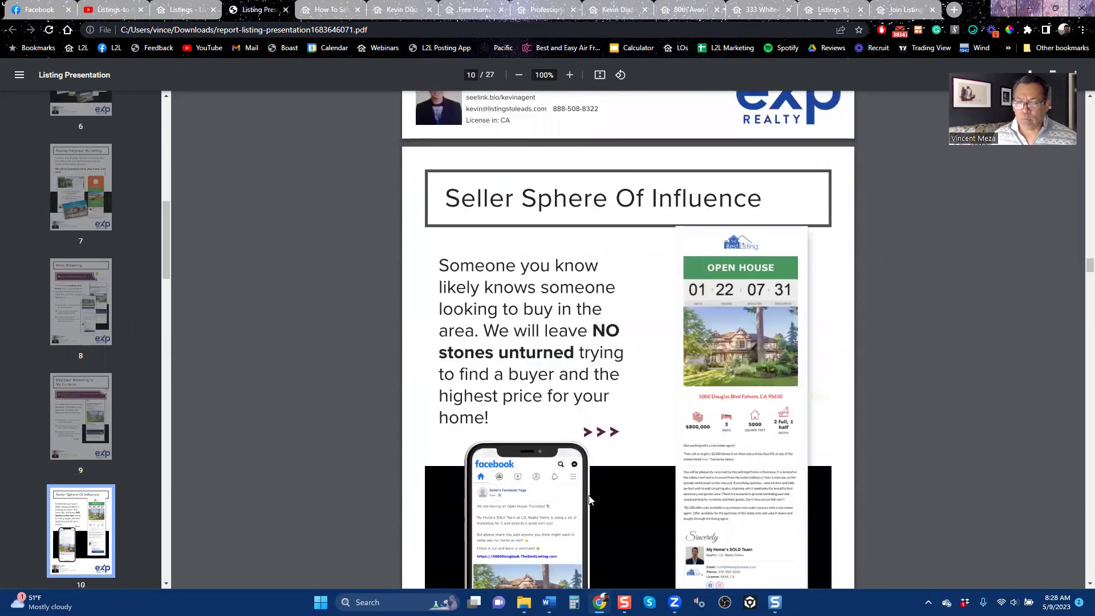
scroll(621, 415, down, 6)
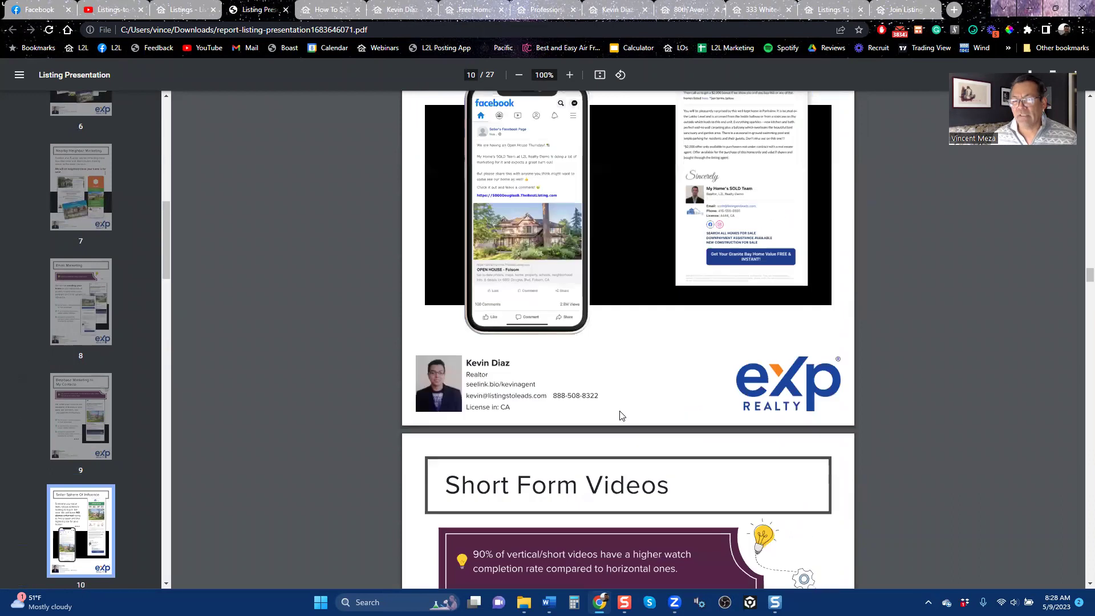
scroll(627, 421, down, 12)
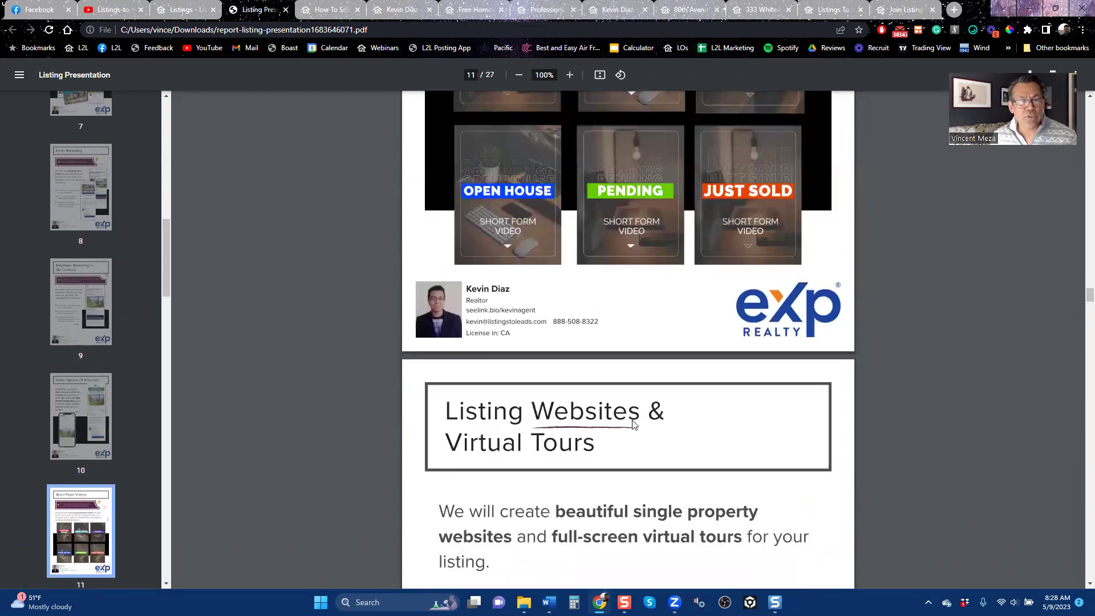
scroll(631, 426, down, 17)
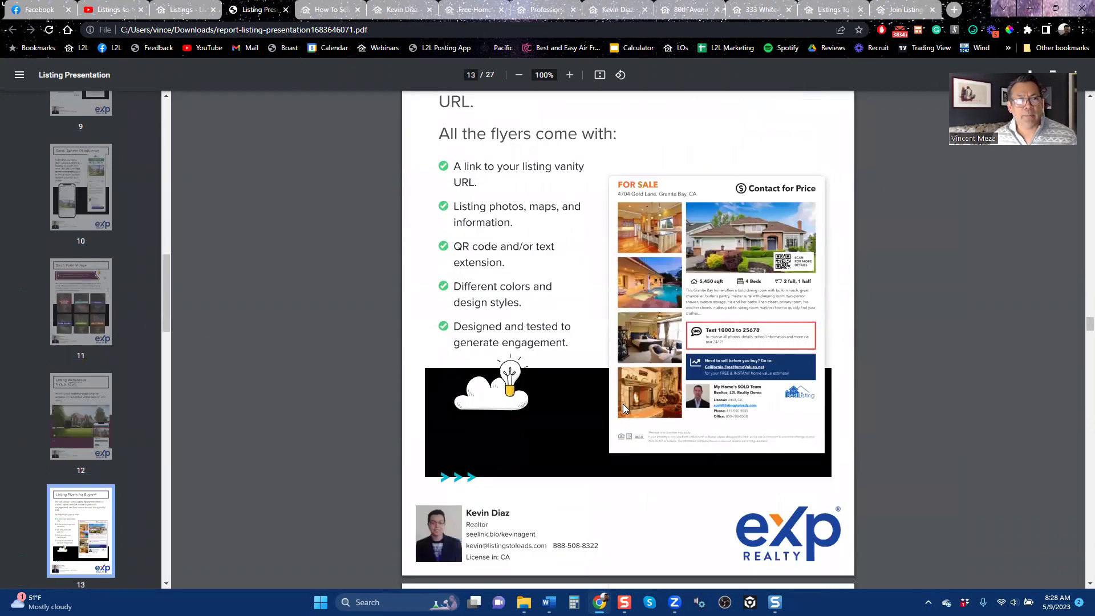
click(191, 10)
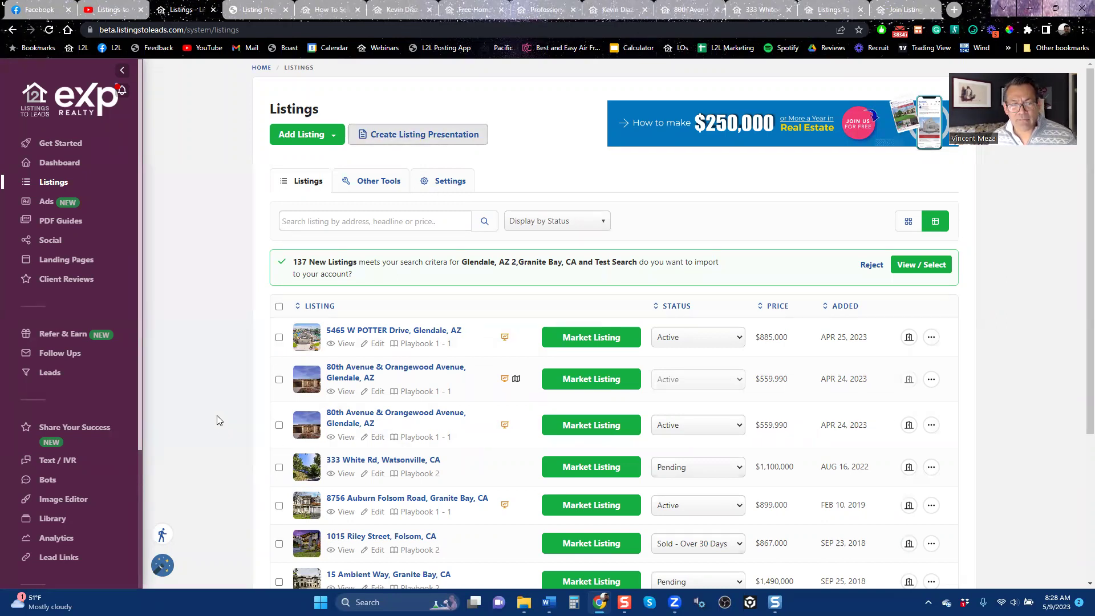
Open the marketing tools for 333 White Rd and download the Pending-stage checklist.
scroll(208, 421, down, 3)
scroll(208, 420, down, 1)
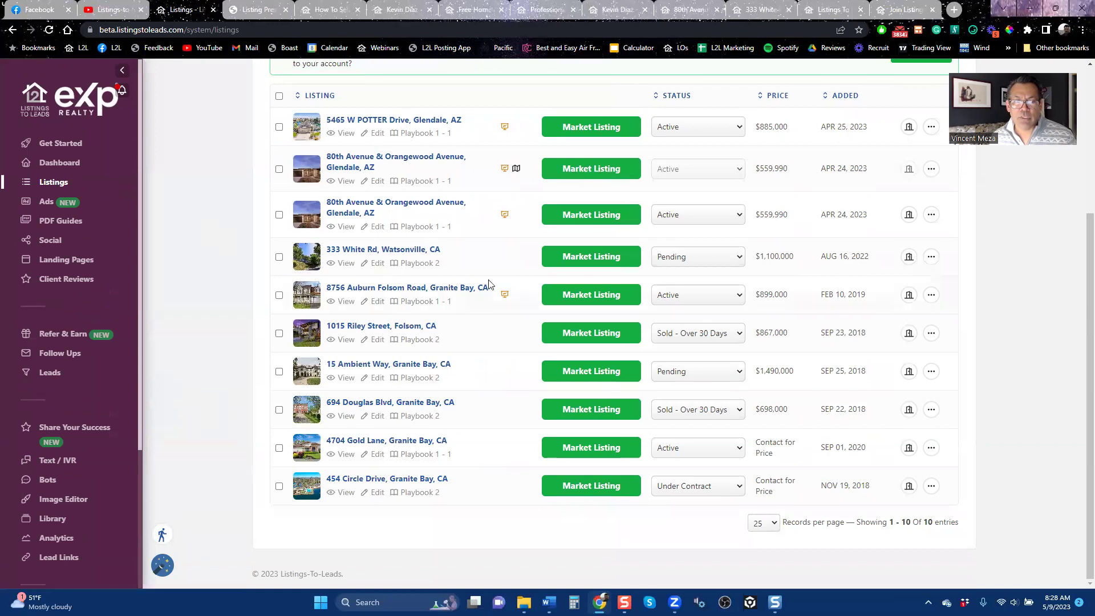
click(590, 258)
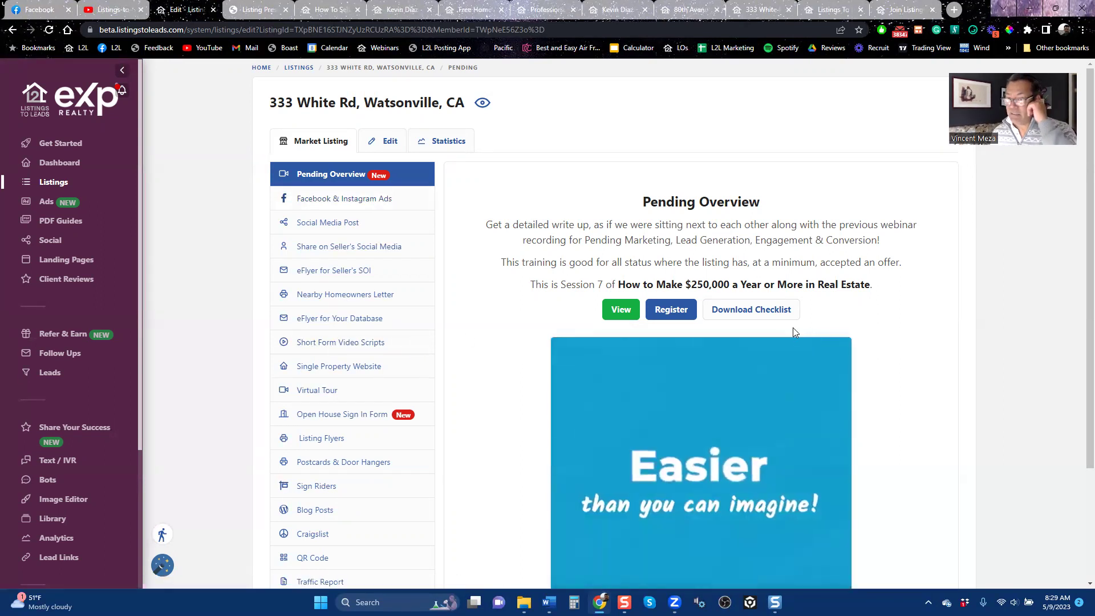
click(753, 309)
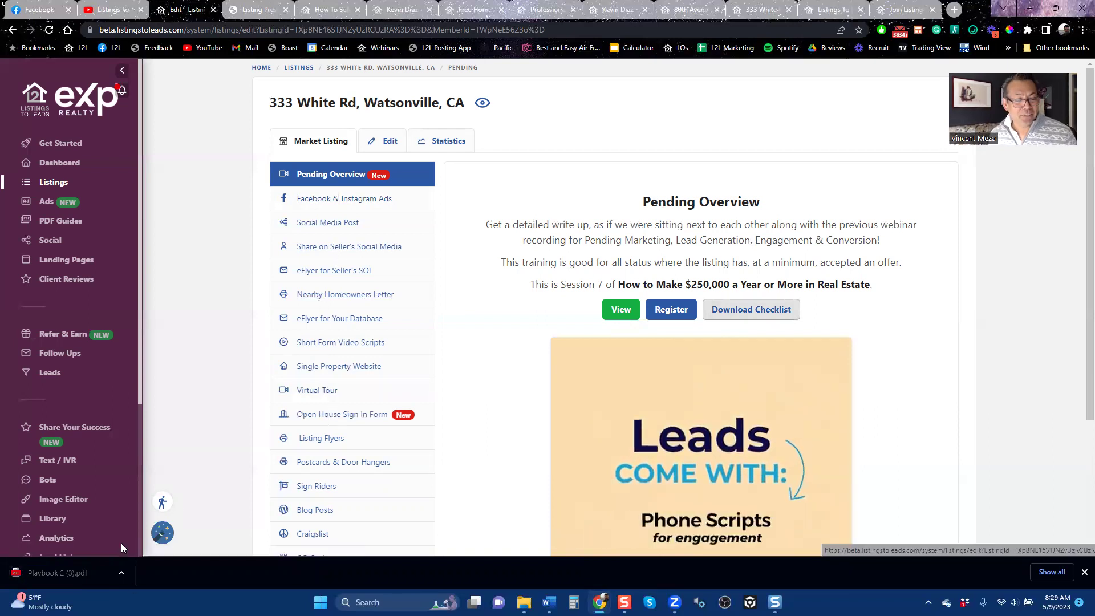
View the downloaded Playbook 2 (3).pdf checklist, then return to the Edit - Listing tab.
click(77, 573)
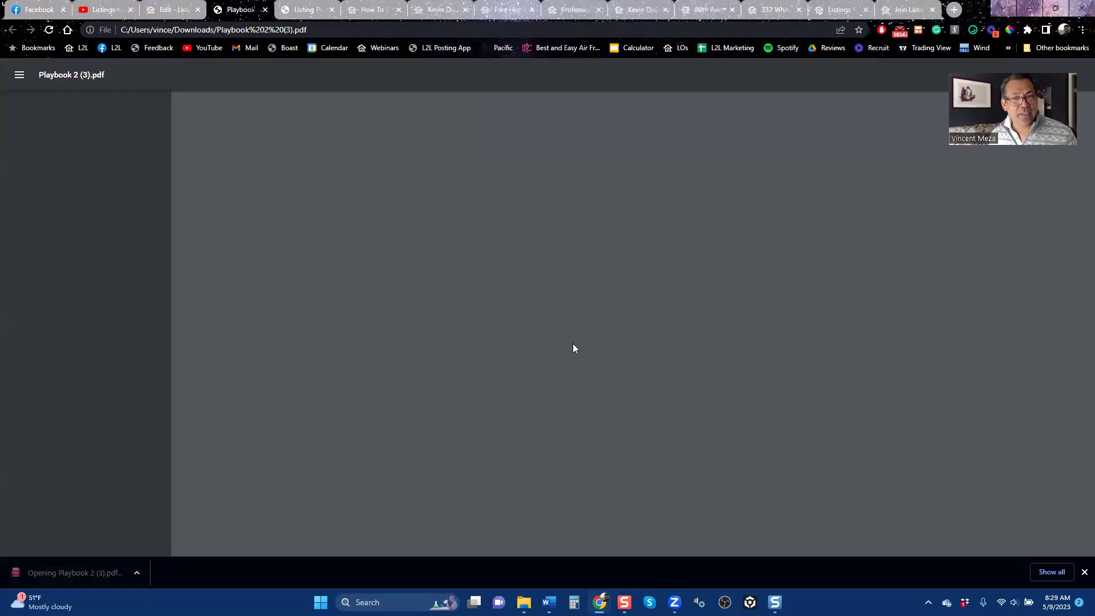
scroll(582, 353, down, 4)
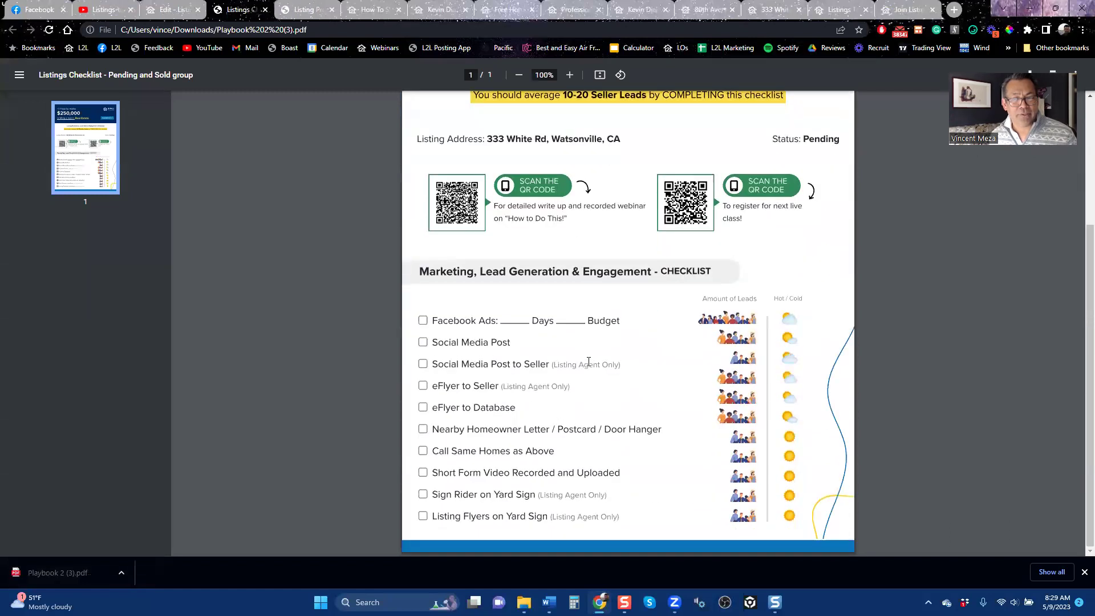
click(174, 10)
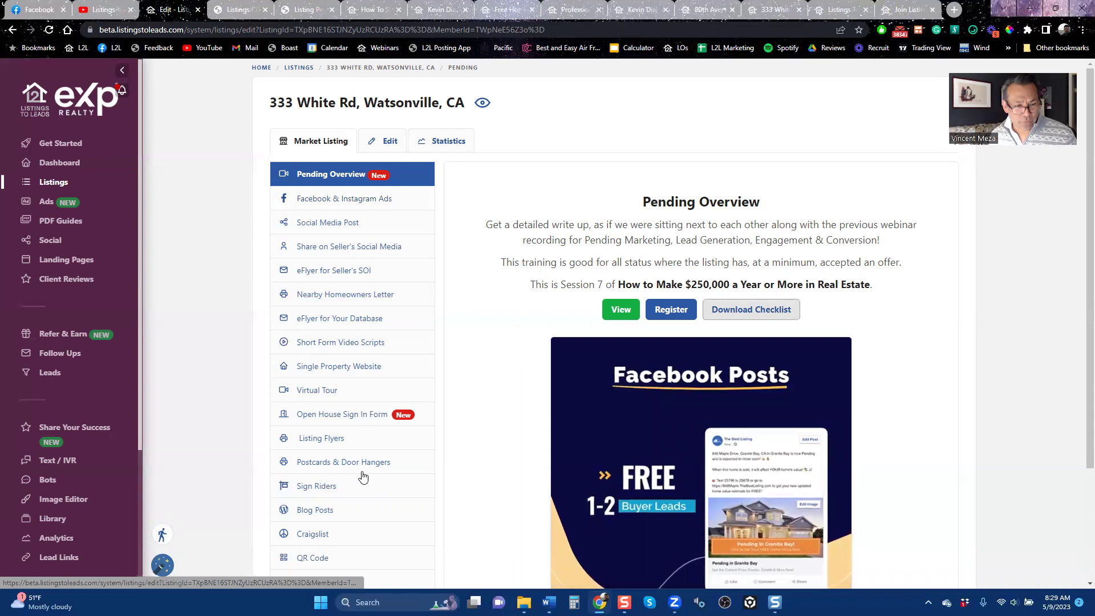
Review the 333 White Rd Facebook & Instagram Create Ad form, focusing the 50.00 USD budget field.
click(350, 204)
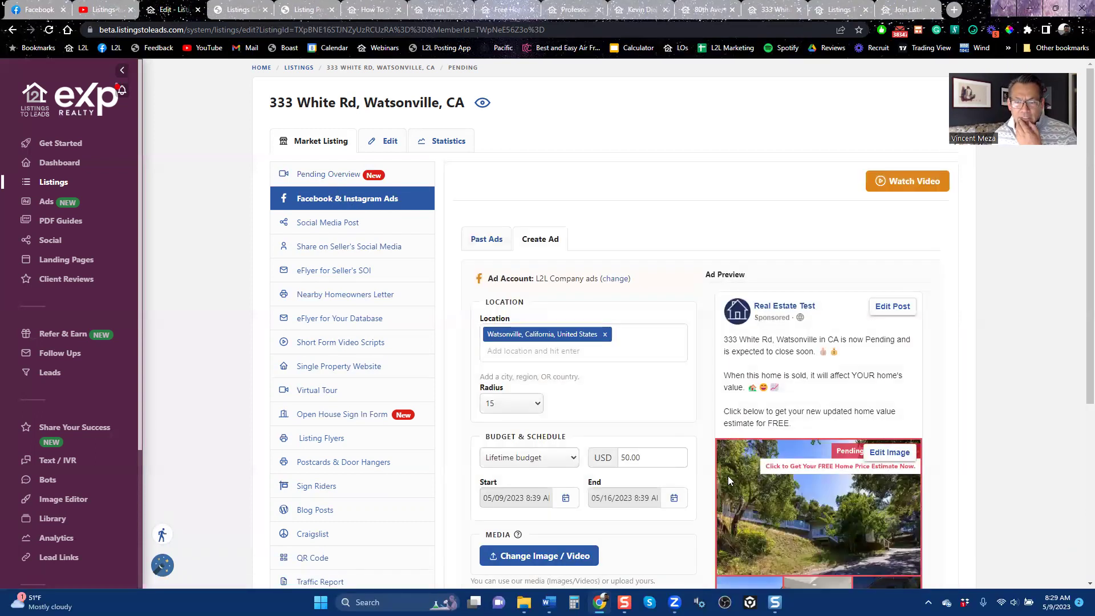
scroll(701, 508, down, 5)
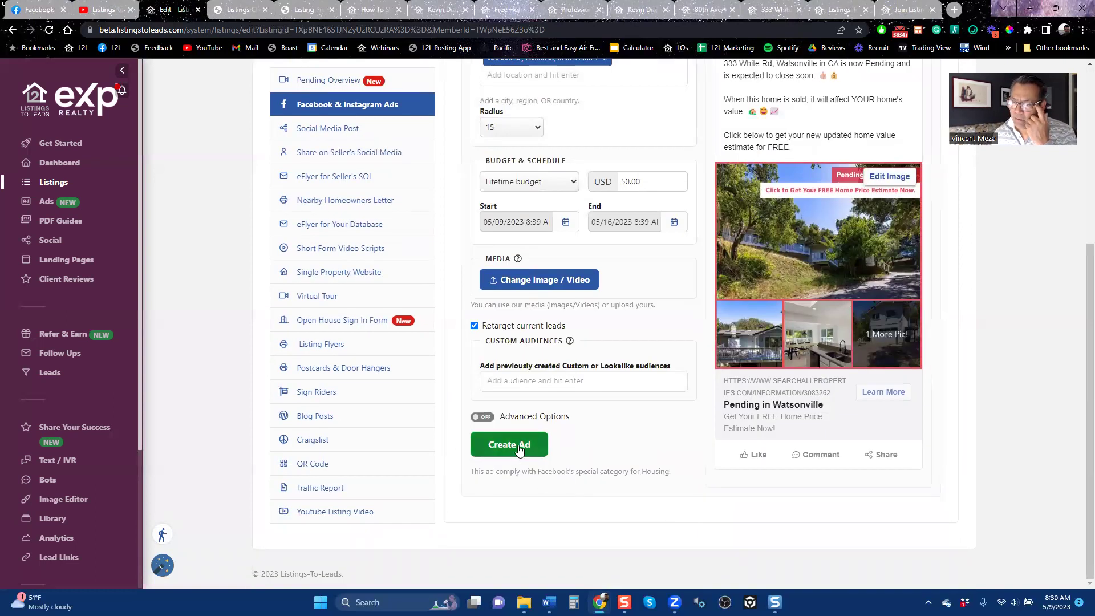
scroll(582, 445, up, 6)
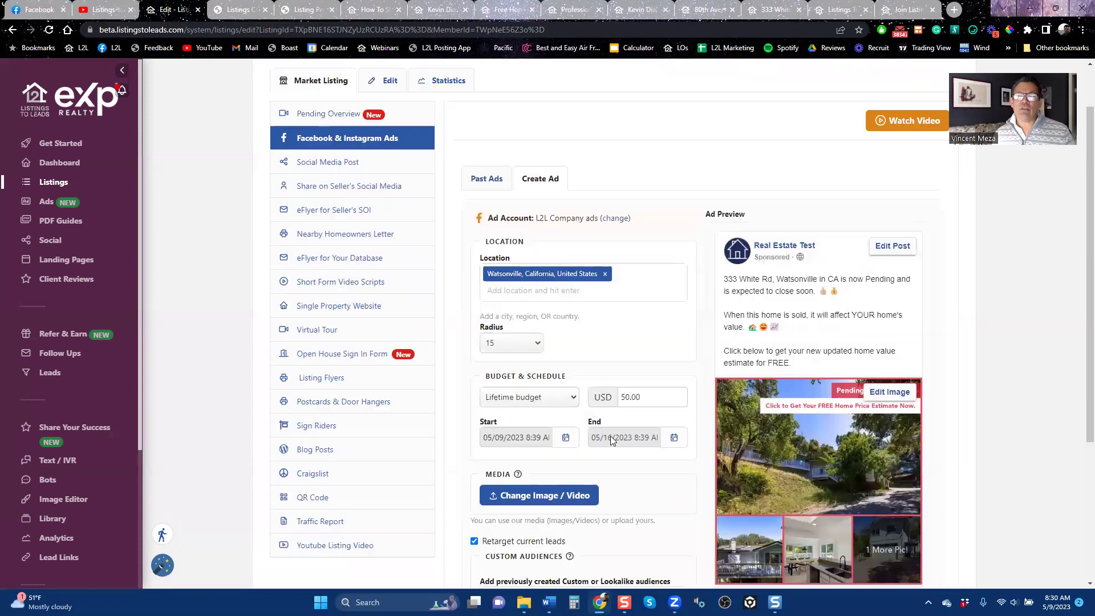
scroll(661, 421, down, 6)
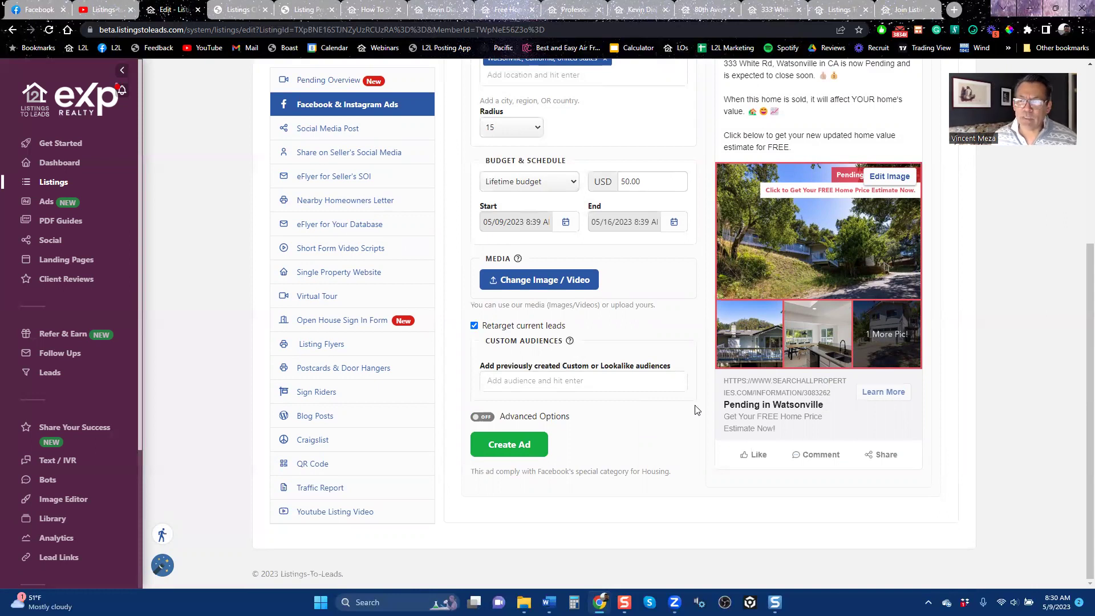
scroll(742, 393, up, 5)
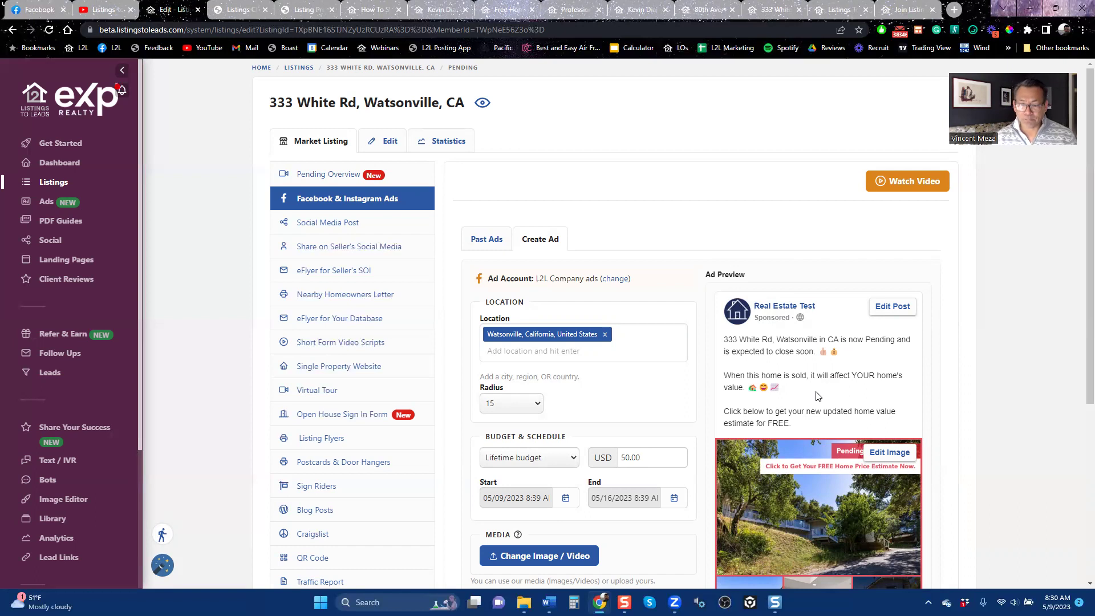
click(638, 457)
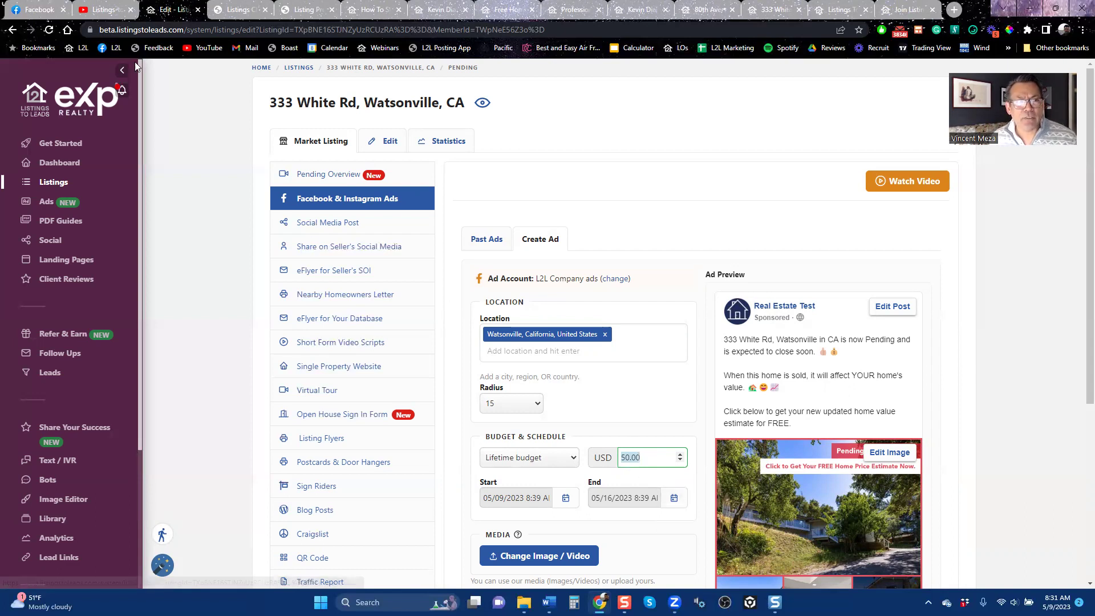
Browse the Listings-to-Leads YouTube channel videos, then switch to the Facebook feed.
click(104, 10)
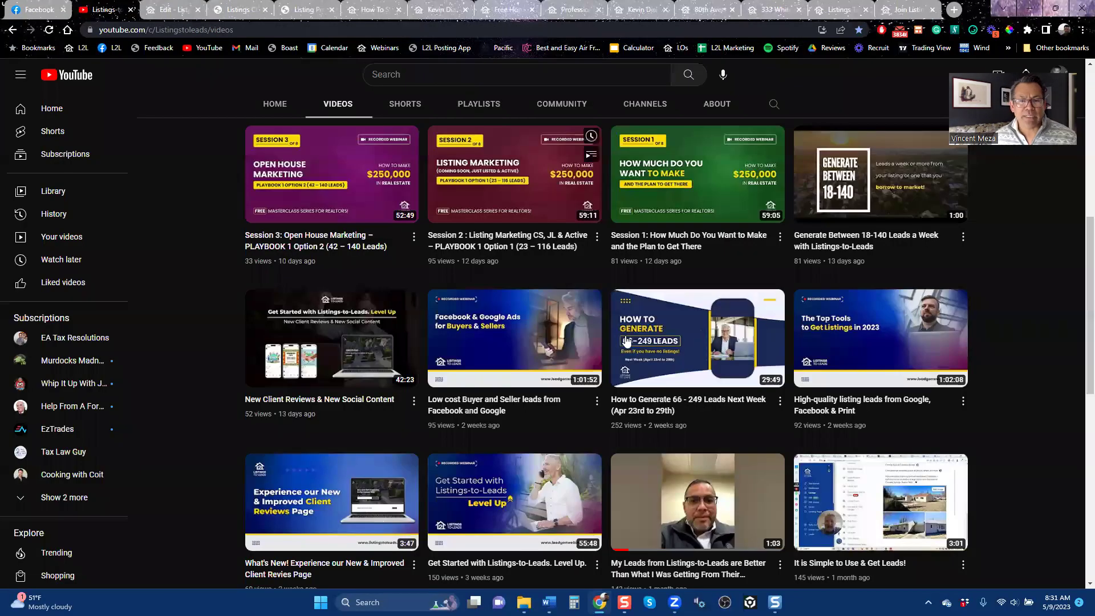
scroll(799, 371, down, 5)
scroll(863, 422, up, 12)
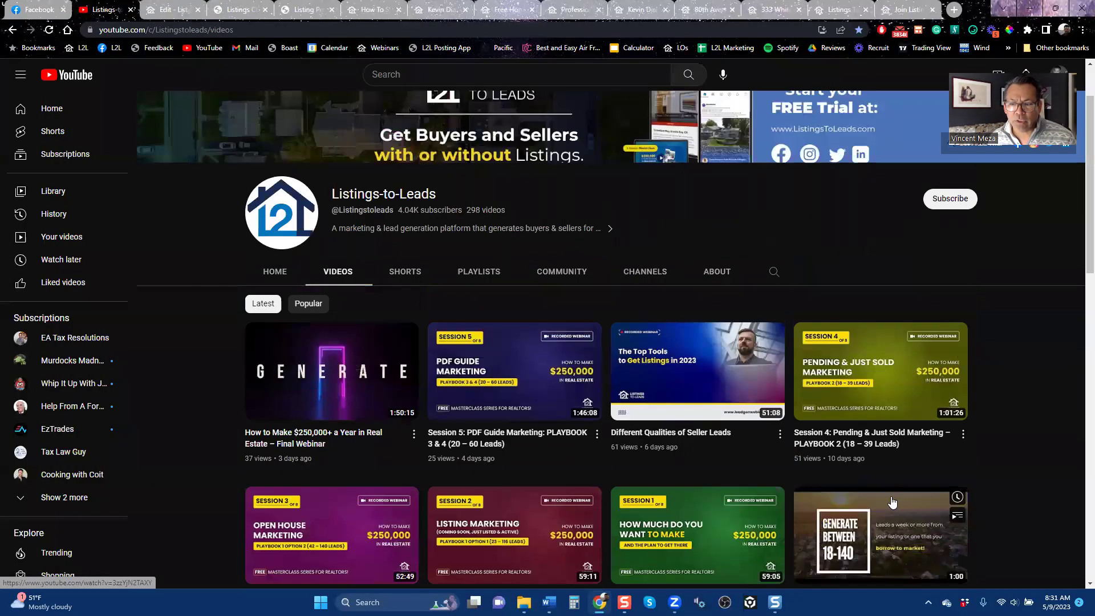
scroll(856, 399, down, 6)
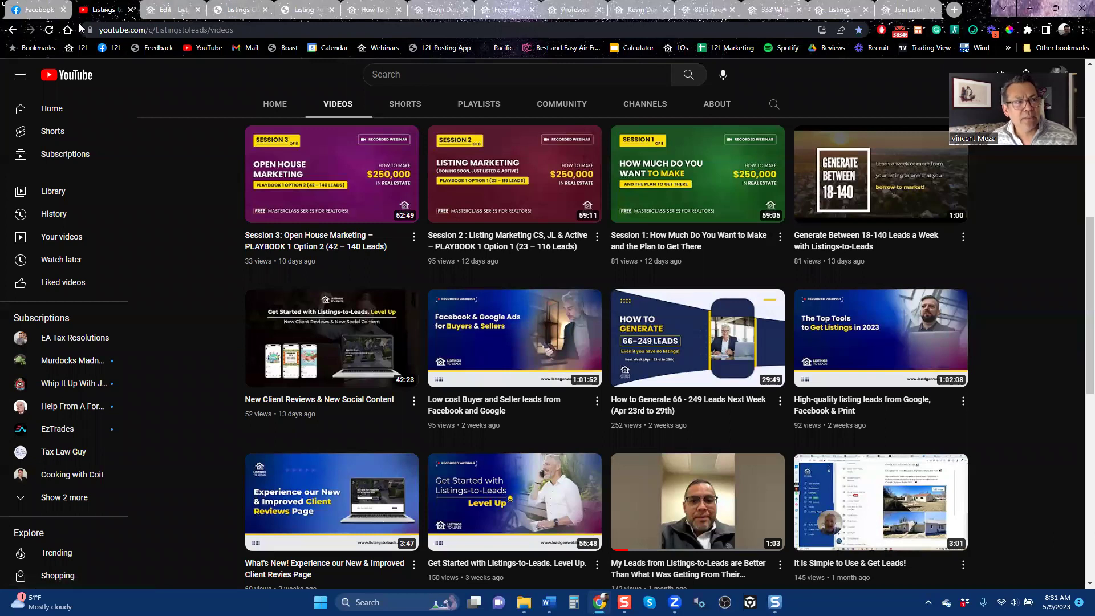
click(32, 10)
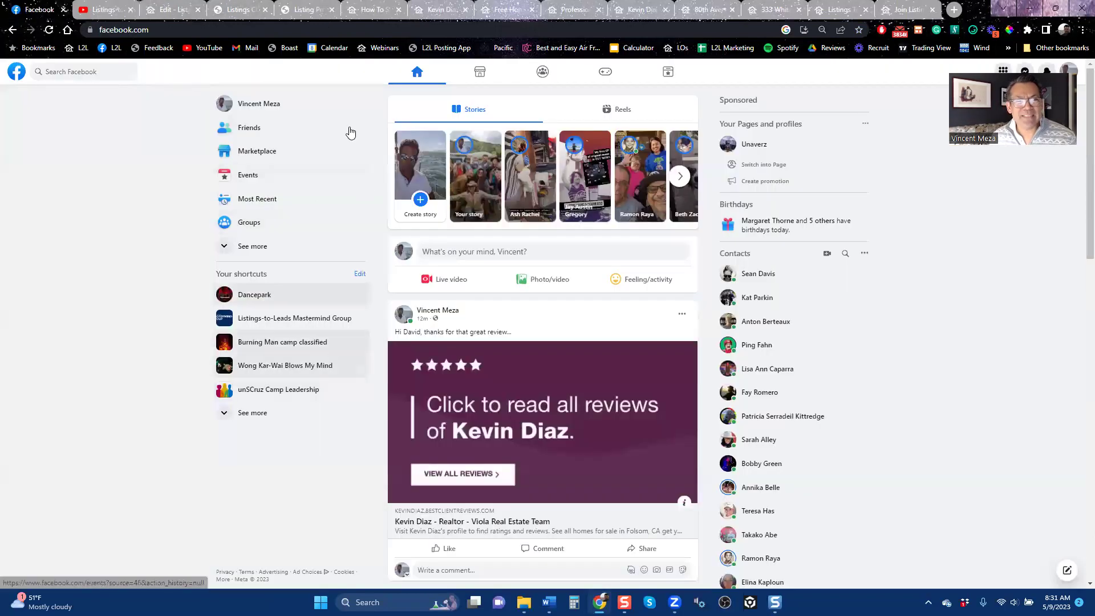
Close the Listings Checklist and Listing Presentation PDFs and return to the Edit - Listing tab.
click(221, 12)
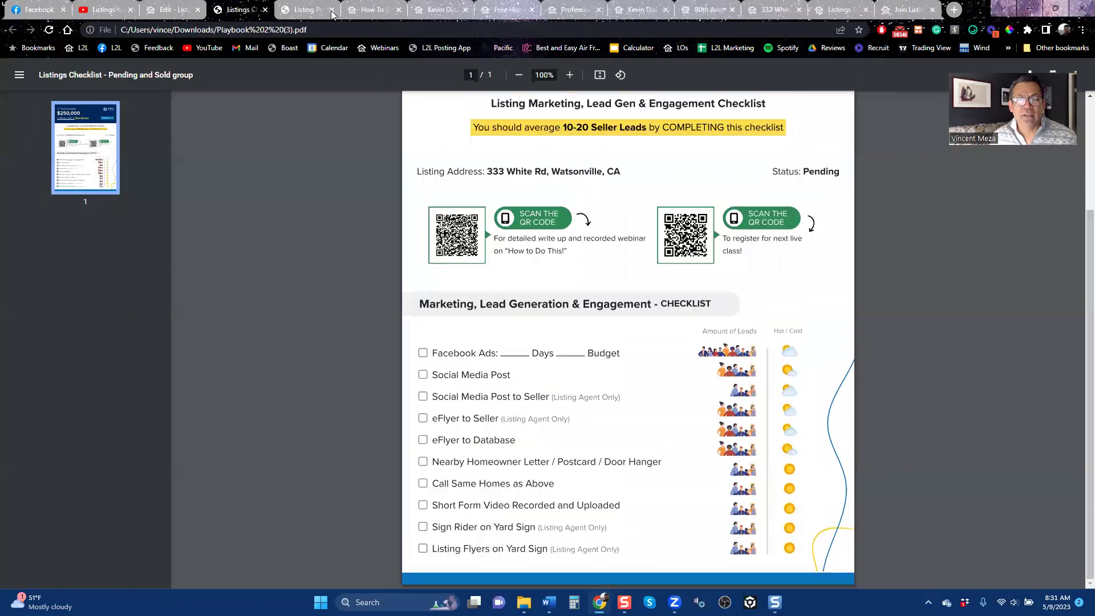
click(265, 10)
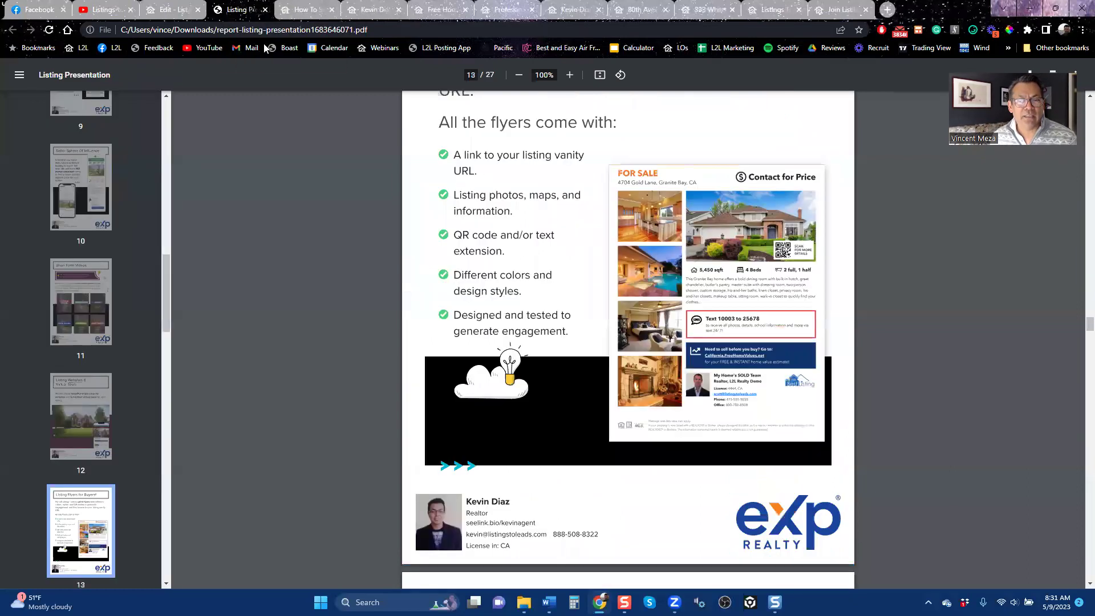
click(264, 10)
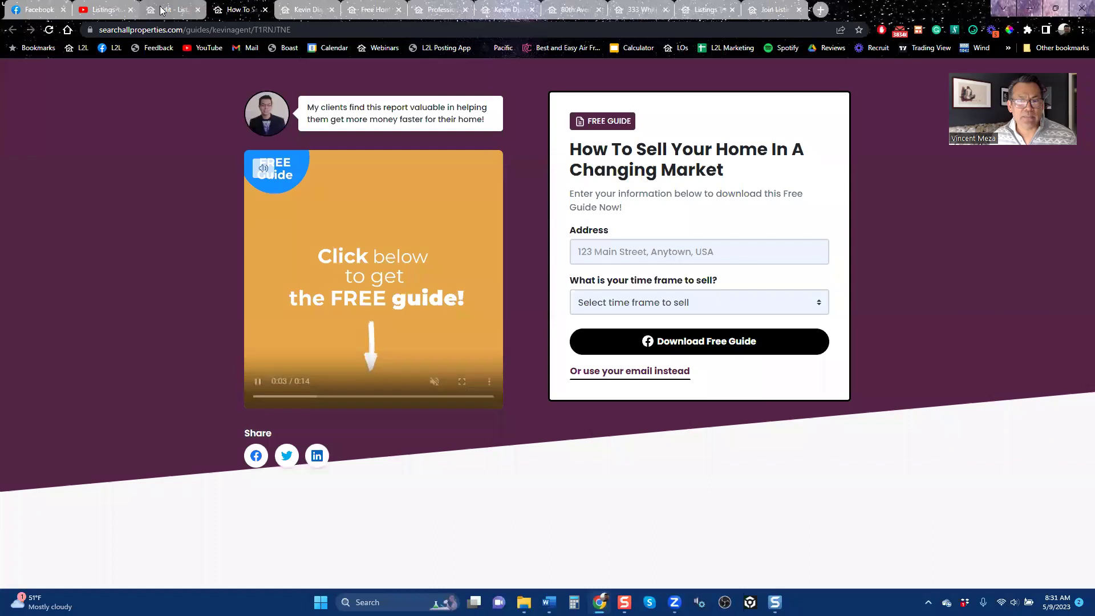
click(161, 10)
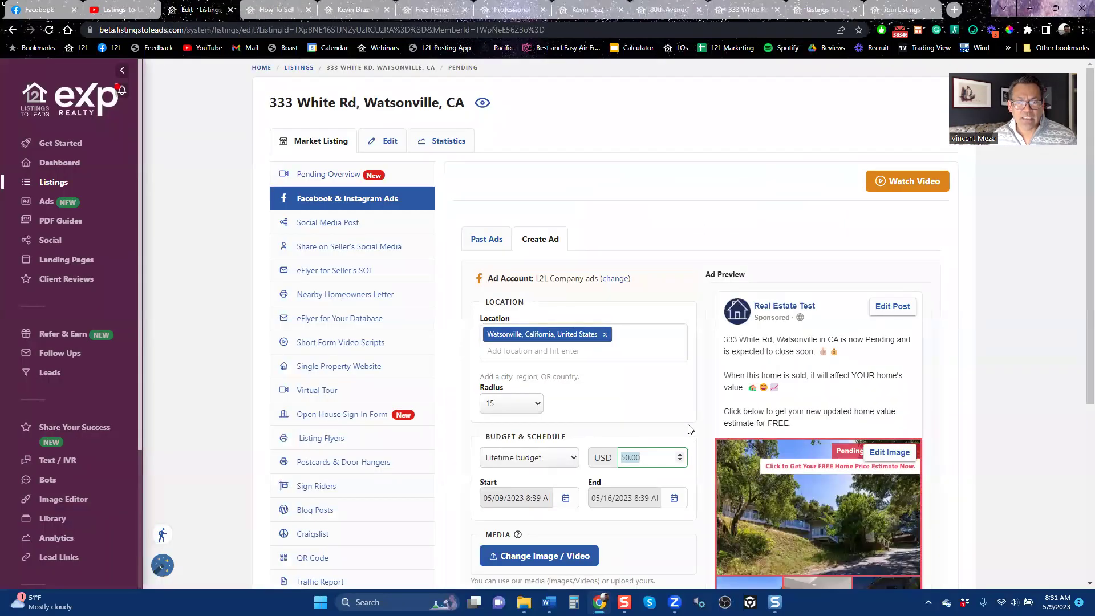
In Social Media Post, view the auto-posted Facebook post and follow its link image.
scroll(690, 429, down, 5)
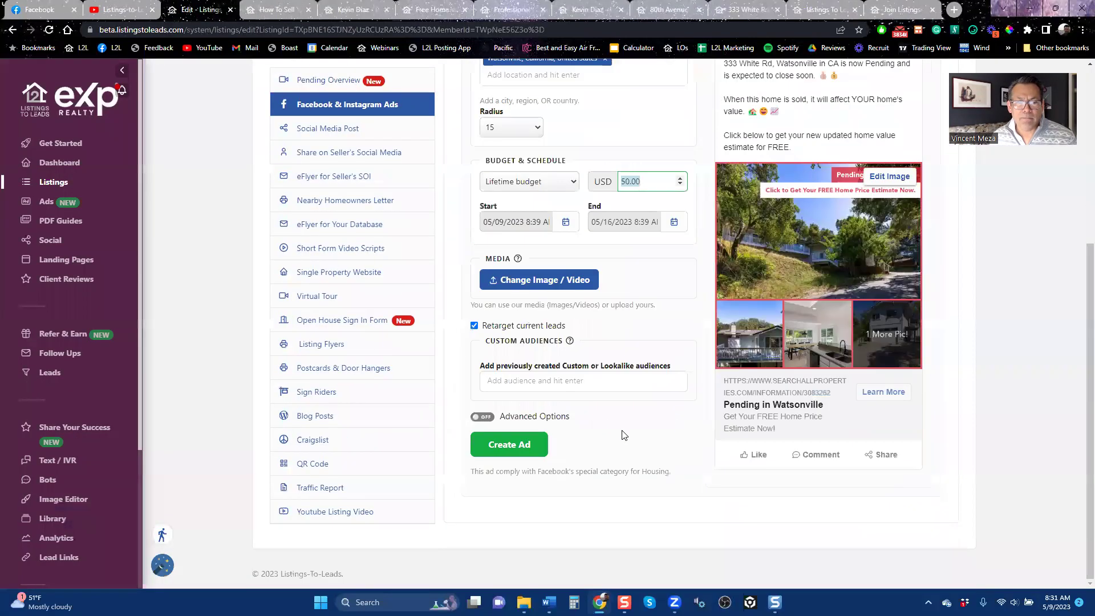
click(328, 129)
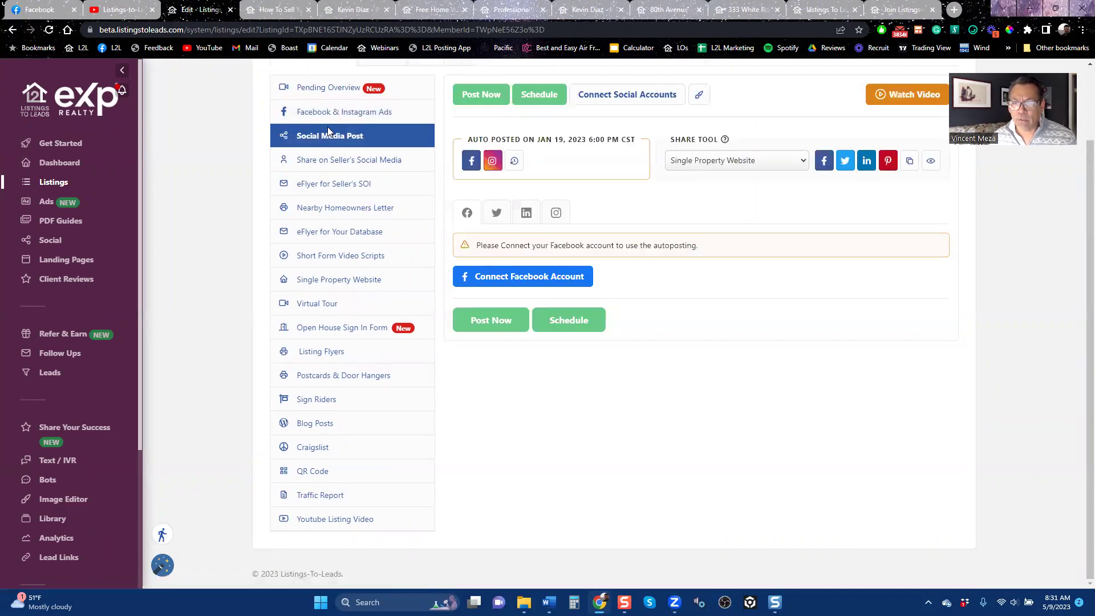
click(471, 164)
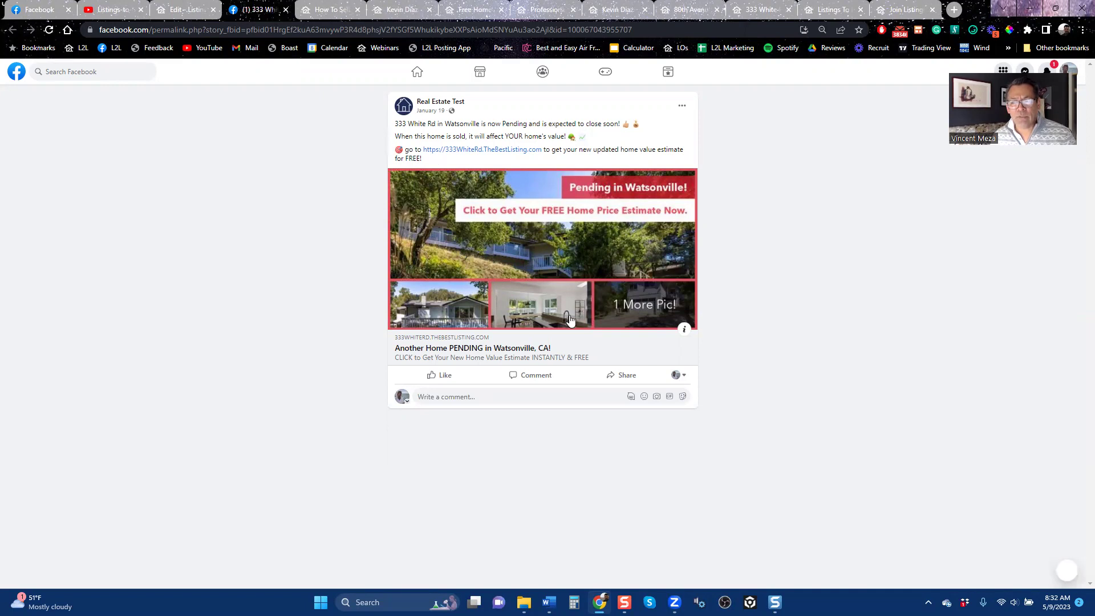
click(517, 276)
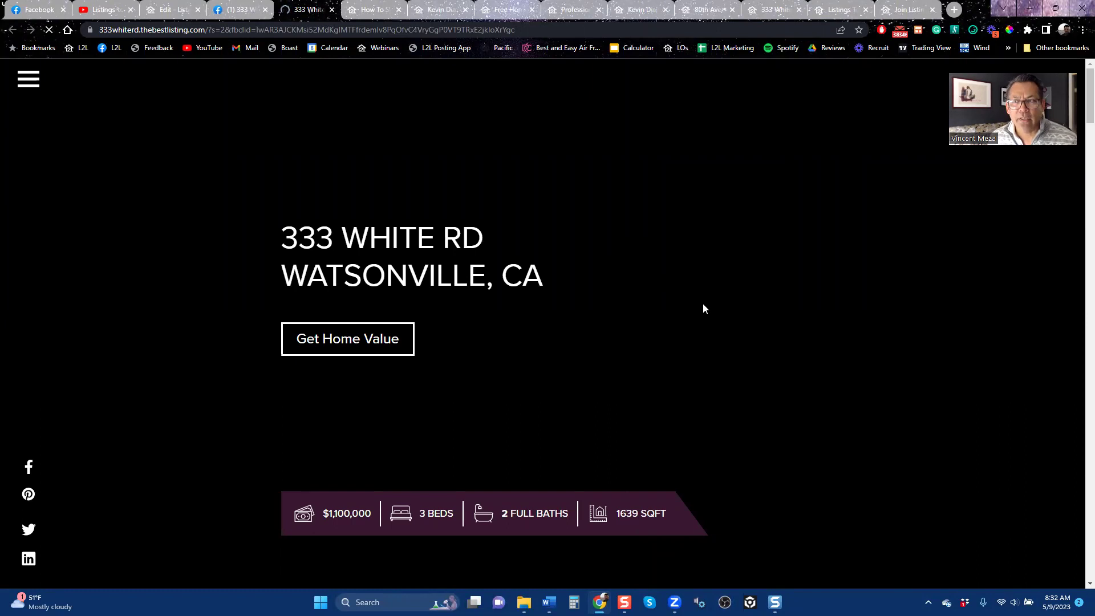
Scroll the 333 White Rd property website, then return to the Facebook post.
scroll(703, 308, down, 6)
scroll(703, 308, down, 4)
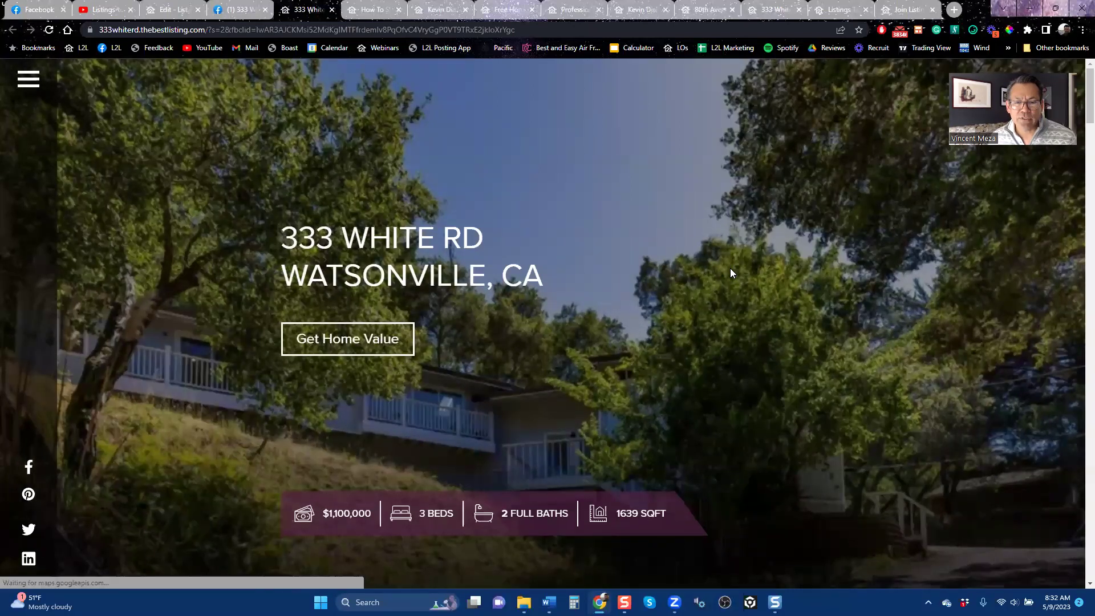
click(243, 10)
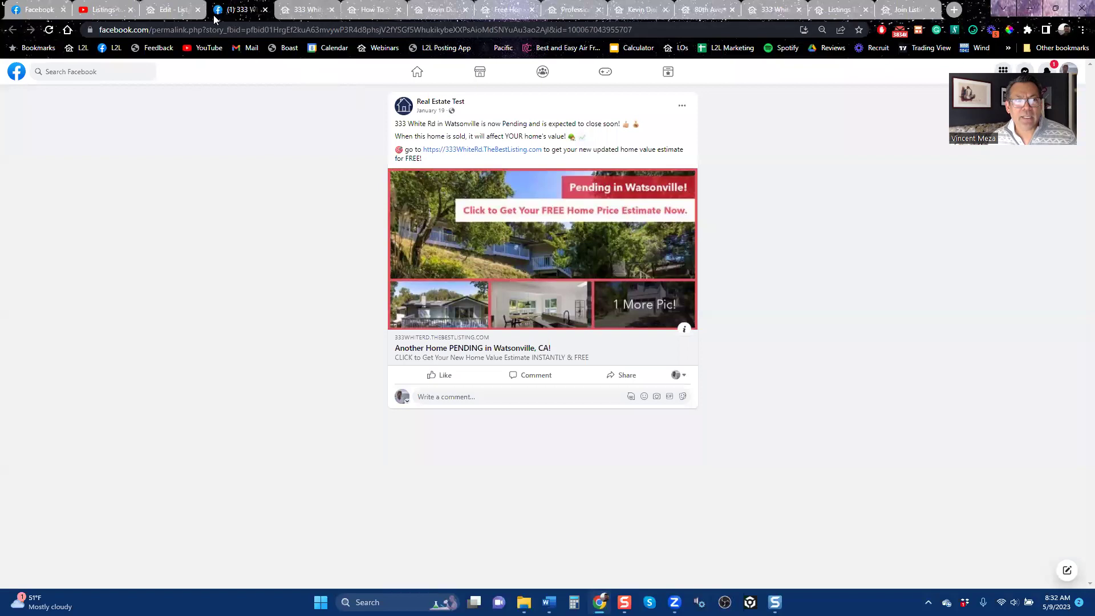
Close the four leftover tabs, including Free Home, and return to the Edit - Listing tab.
click(331, 10)
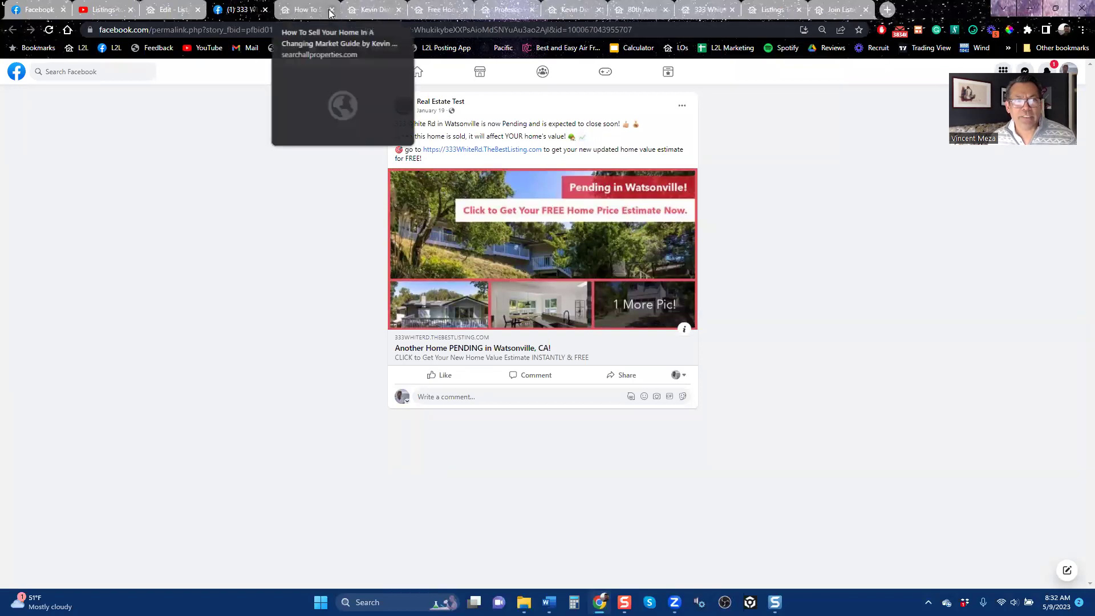
click(331, 10)
click(331, 10)
click(331, 10)
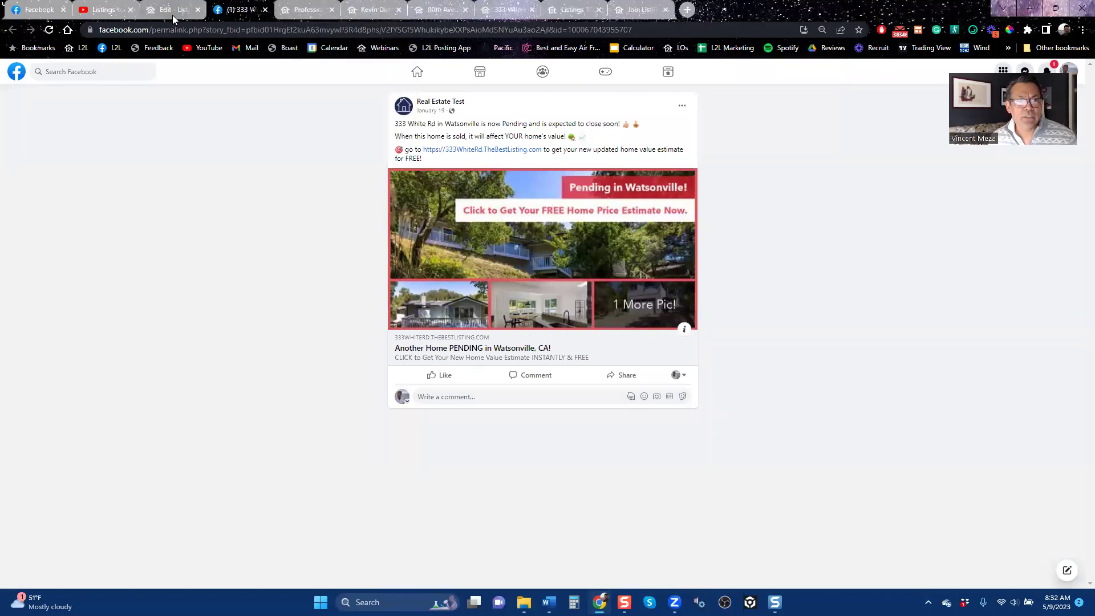
click(173, 14)
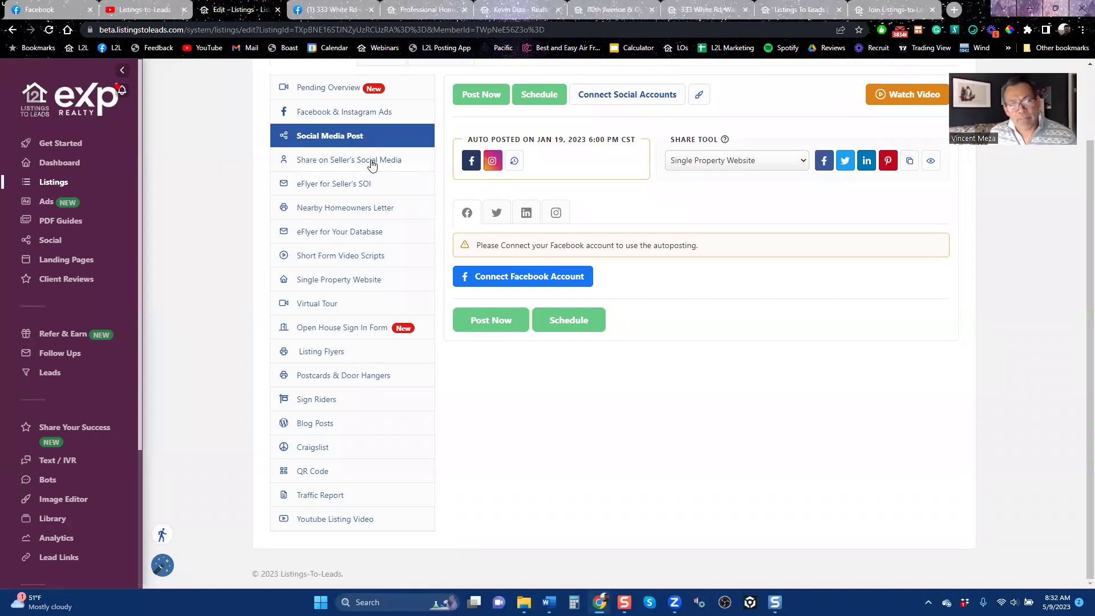
Download the first Nearby Homeowners Letter template under Share on Seller's Social Media and open the ListingLetter PDF.
click(328, 164)
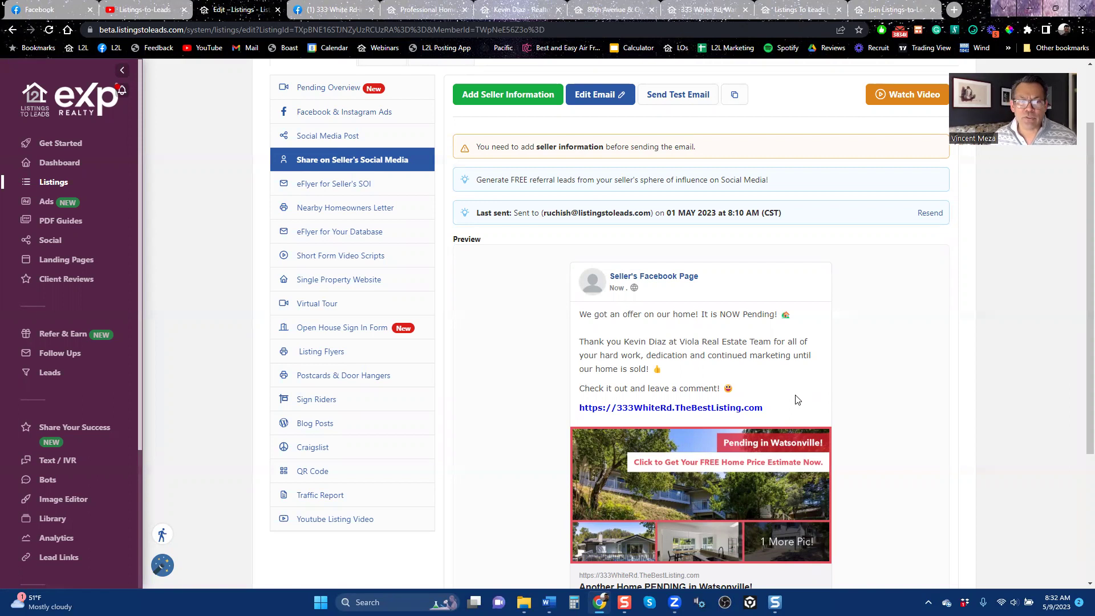
click(352, 217)
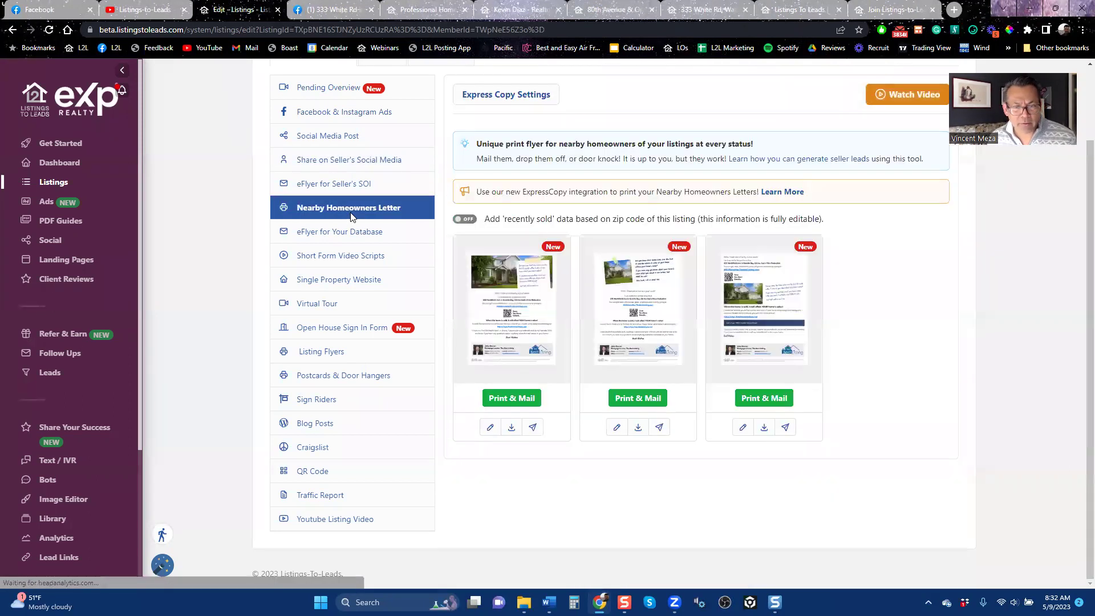
click(513, 428)
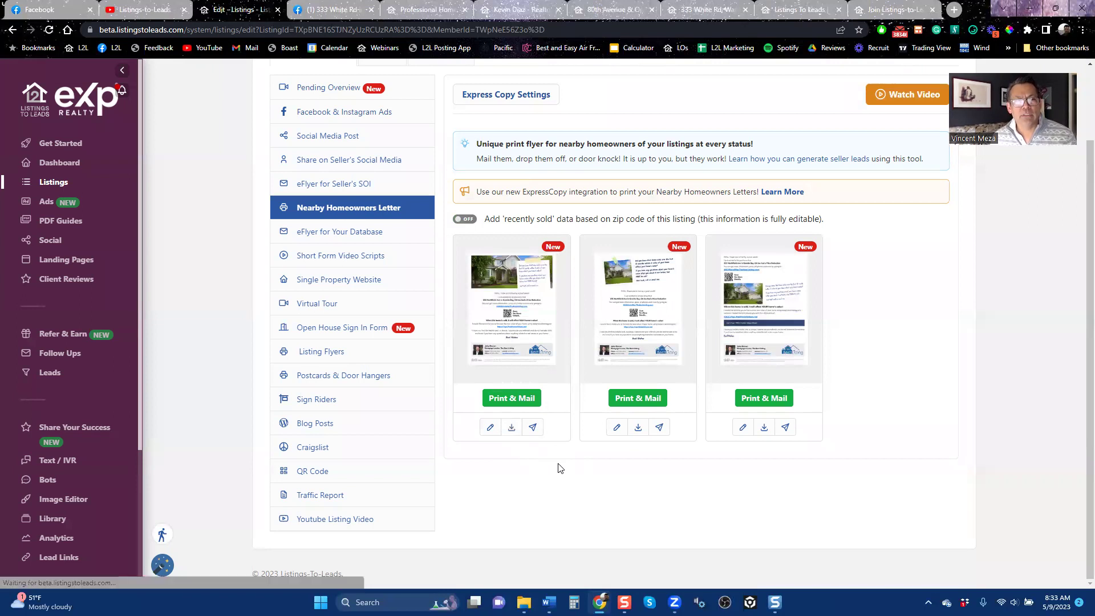
click(151, 14)
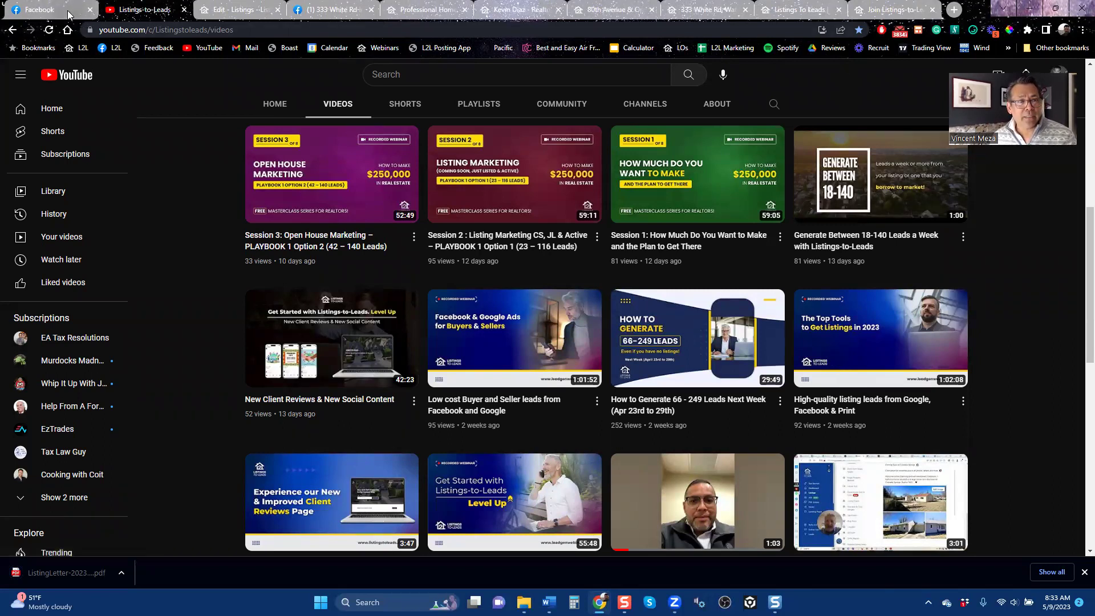
click(251, 10)
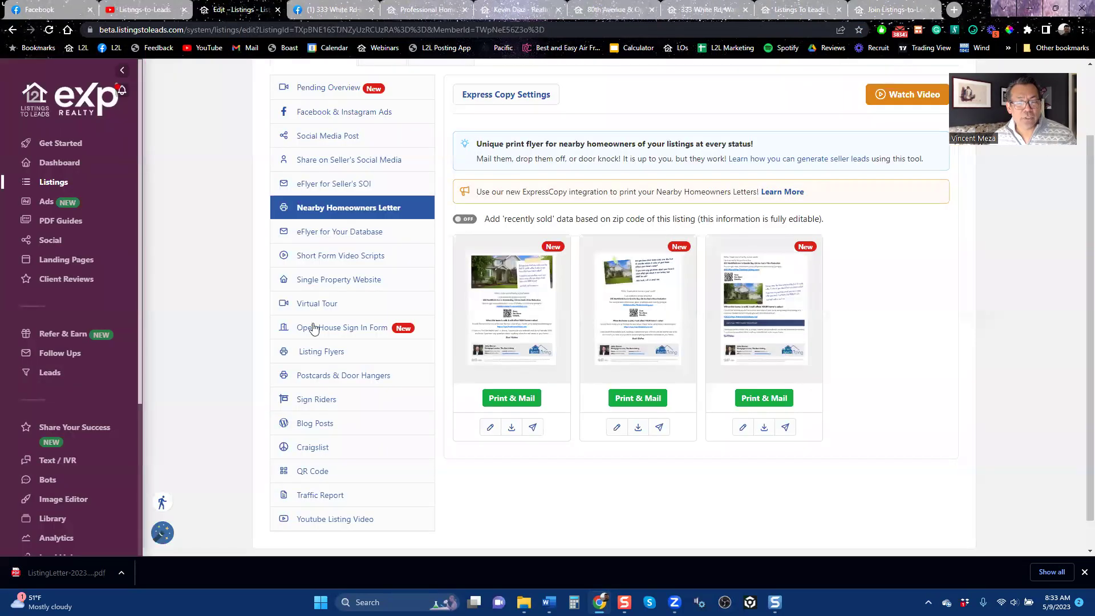
click(73, 573)
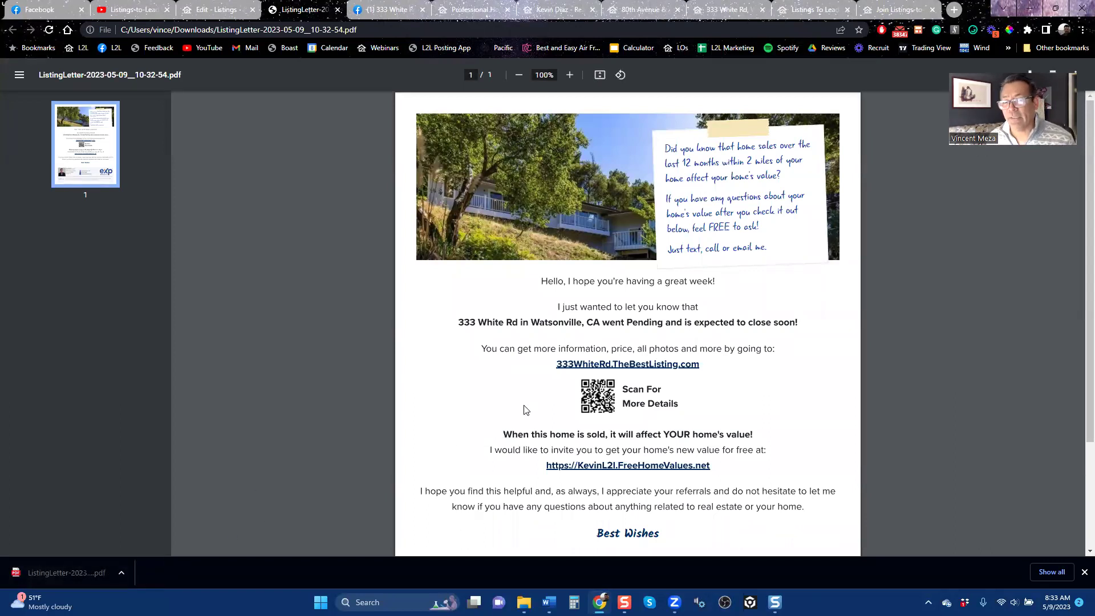
Zoom the listing letter PDF to 90%, then return to the Nearby Homeowners Letter page.
click(519, 75)
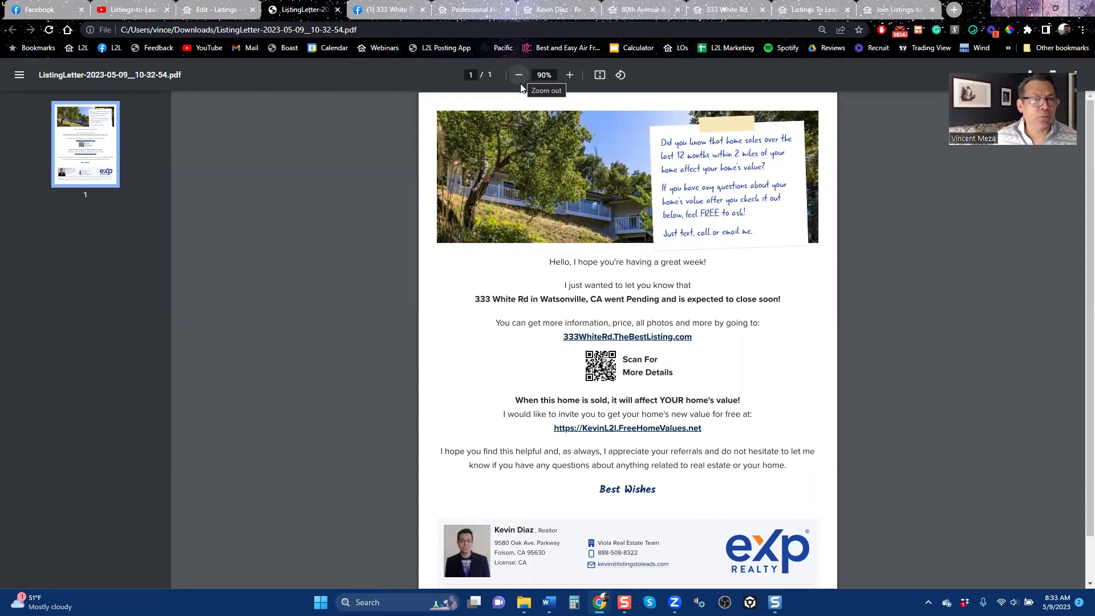
click(201, 8)
mouse_move(528, 287)
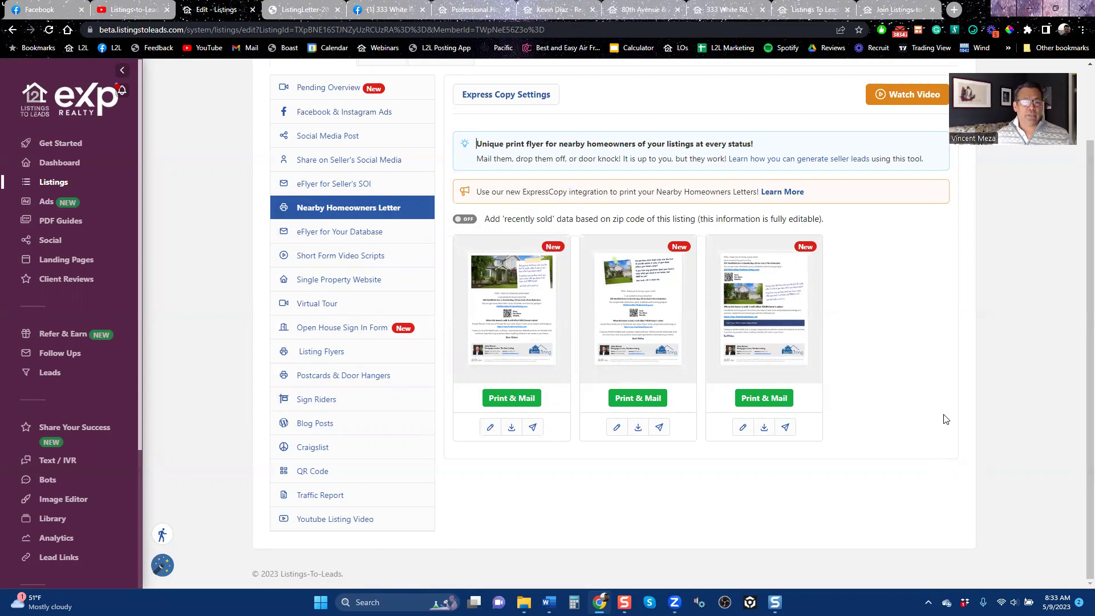
click(332, 234)
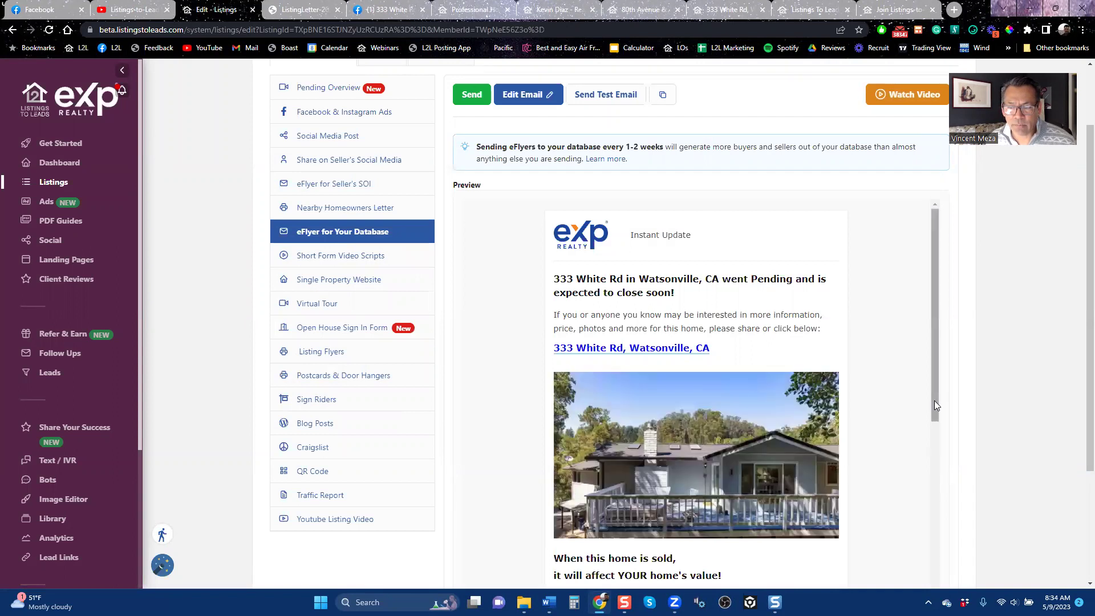
drag(936, 405, 945, 571)
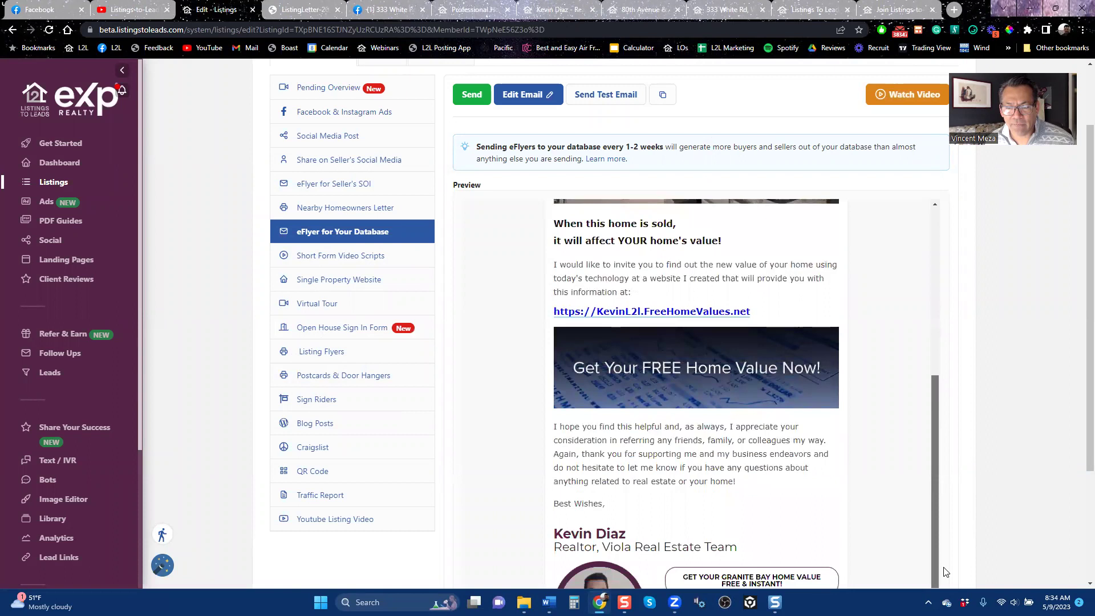
scroll(941, 542, down, 1)
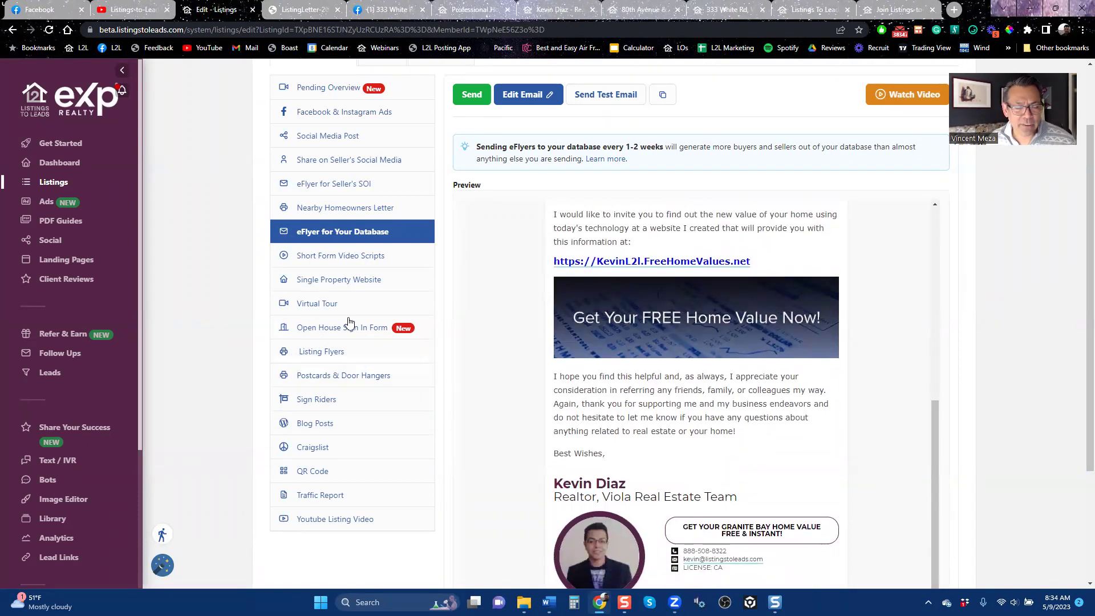
Look through Single Property Website, Virtual Tour, Open House Sign In Form, Listing Flyers and Postcards & Door Hangers.
click(360, 282)
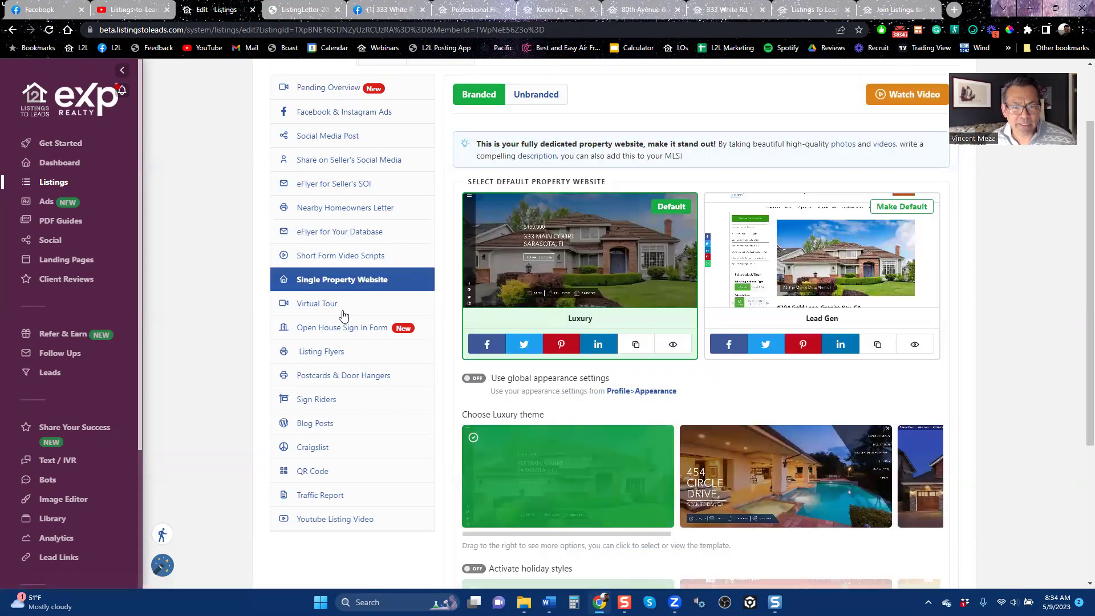
click(341, 311)
click(348, 336)
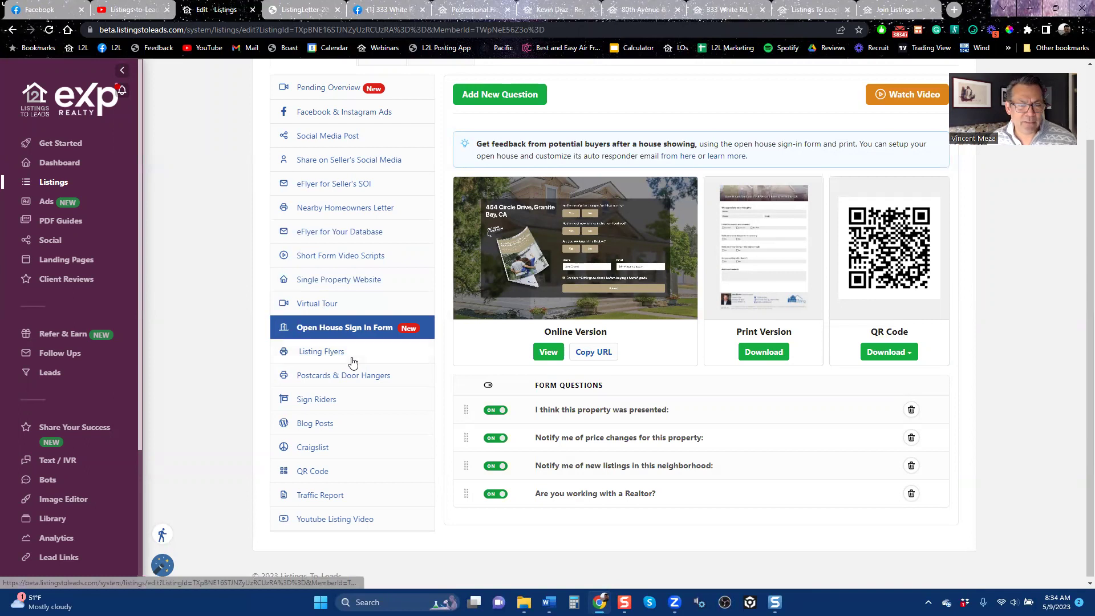
click(346, 358)
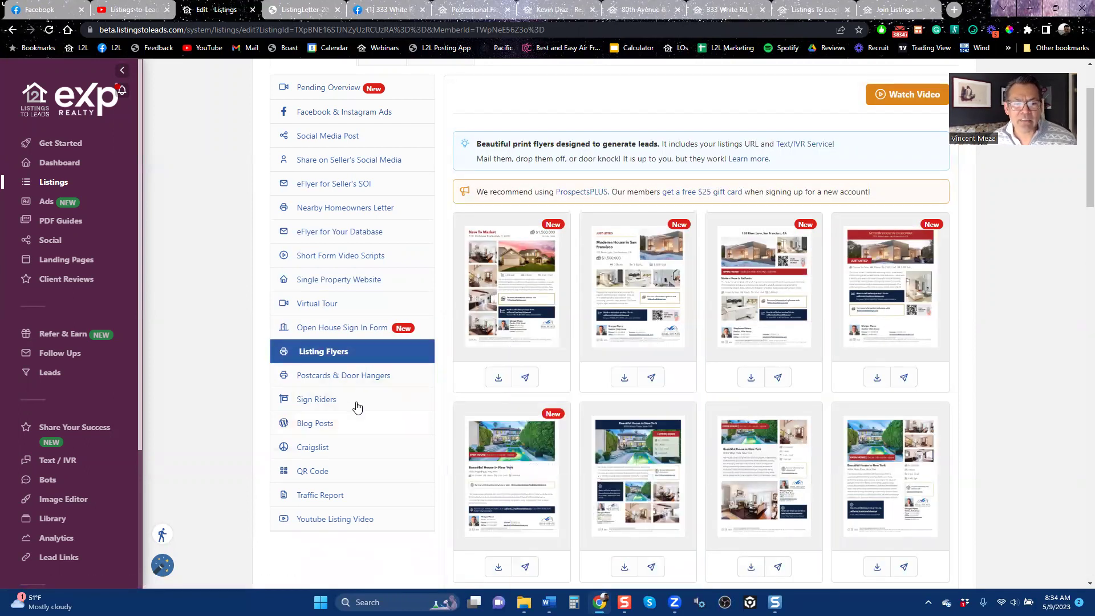
click(320, 382)
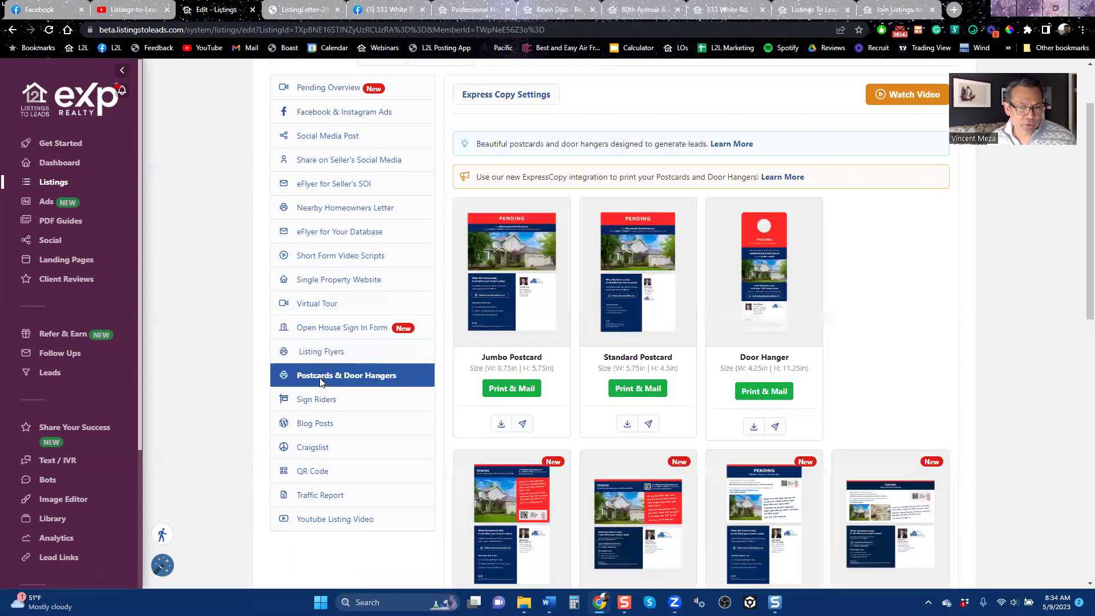
mouse_move(533, 227)
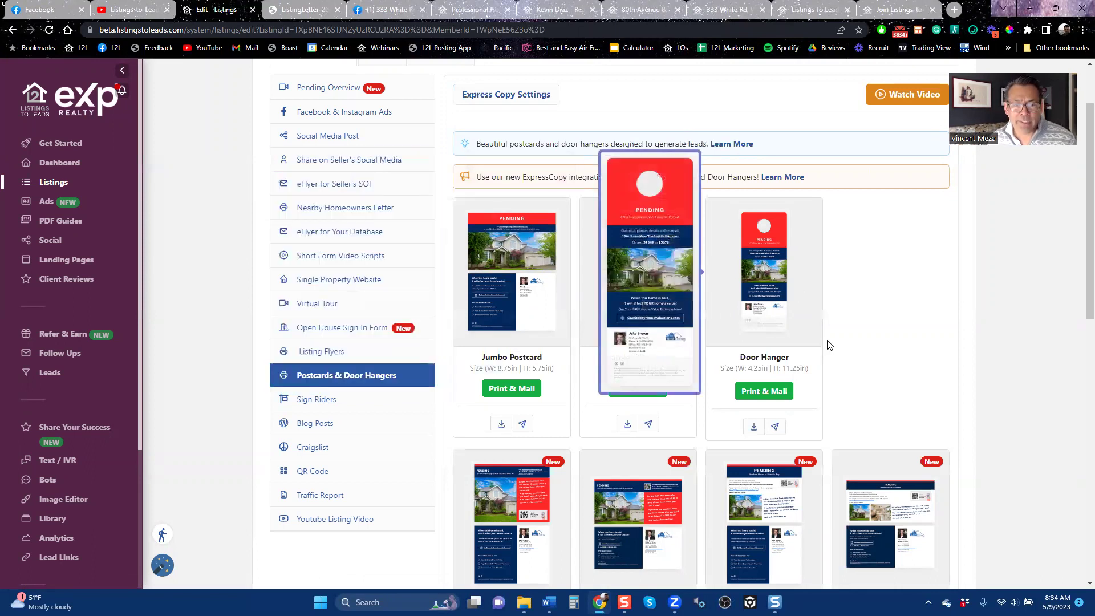
scroll(853, 394, down, 6)
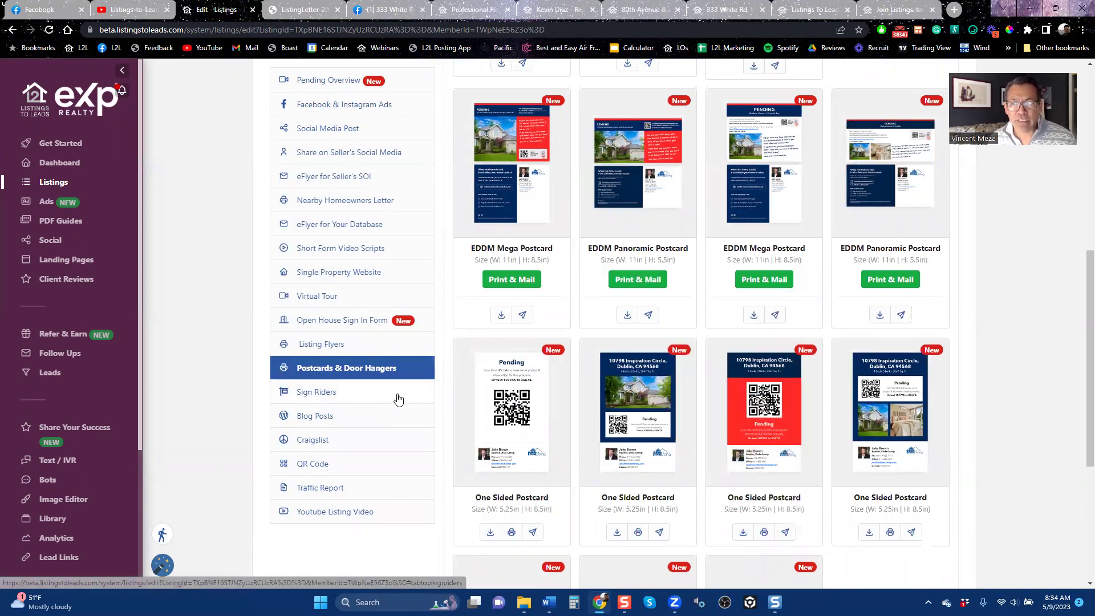
Browse the Sign Riders options for the listing.
click(313, 398)
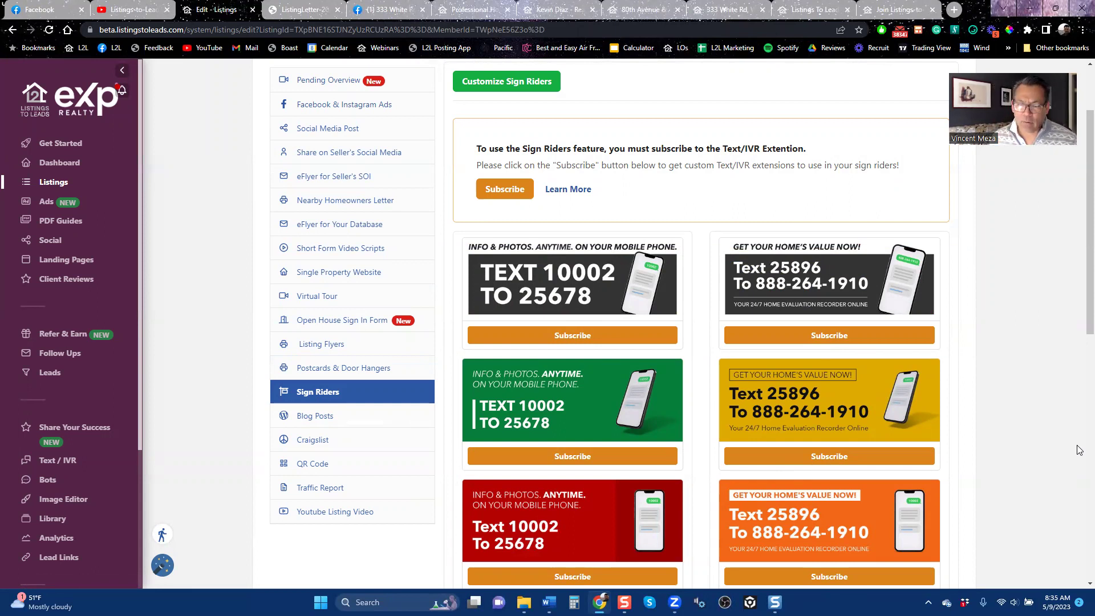
scroll(920, 470, down, 5)
scroll(819, 420, up, 10)
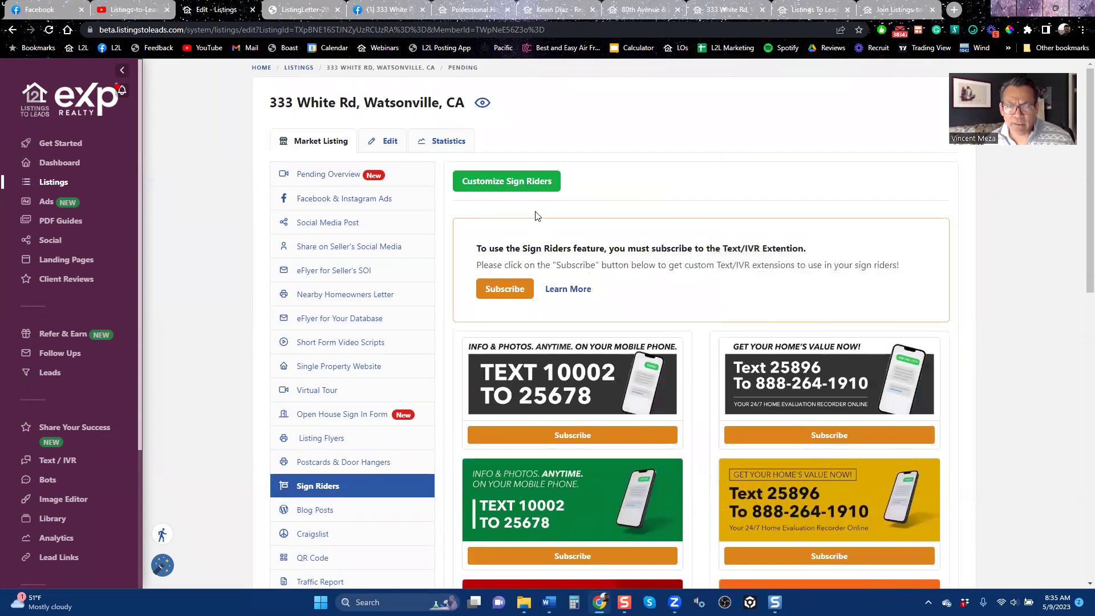
scroll(645, 380, down, 10)
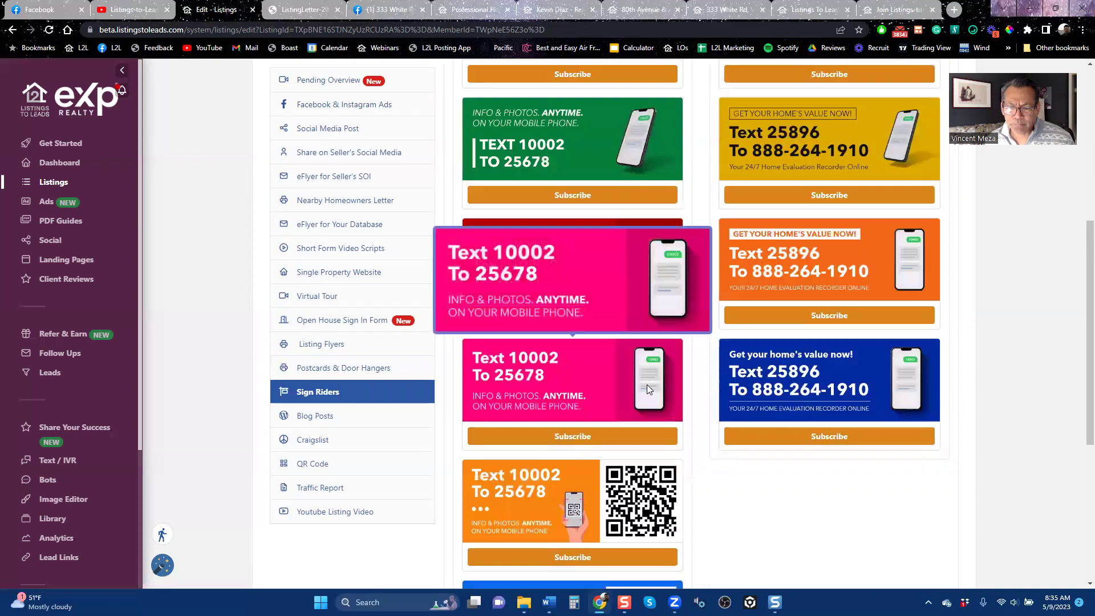
scroll(816, 432, up, 10)
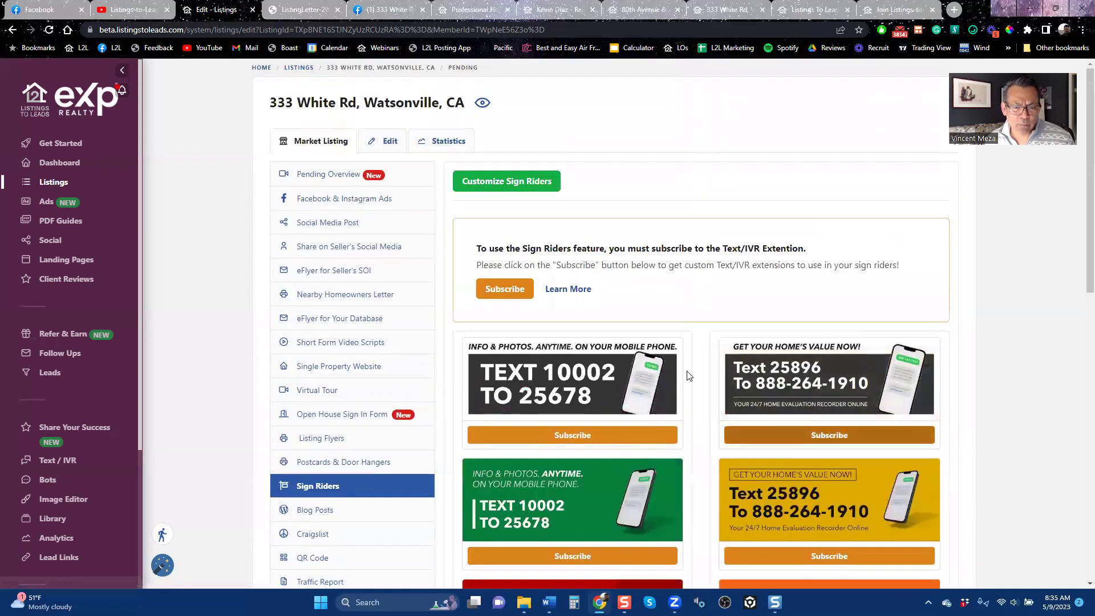
scroll(239, 442, down, 6)
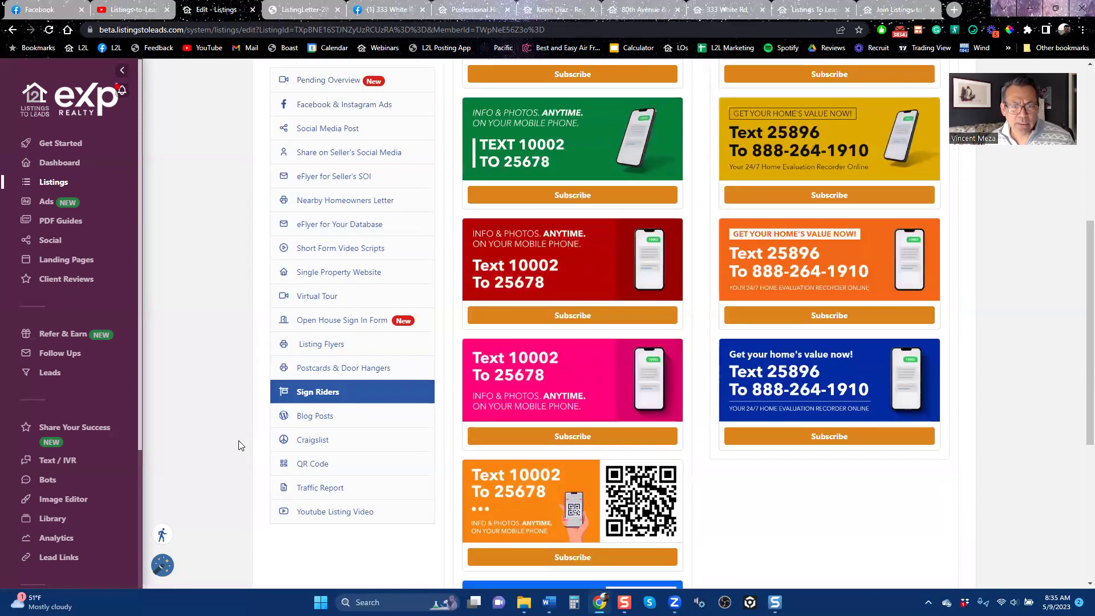
Look through Blog Posts and the Craigslist tool, ending on the listing's QR Code.
click(357, 429)
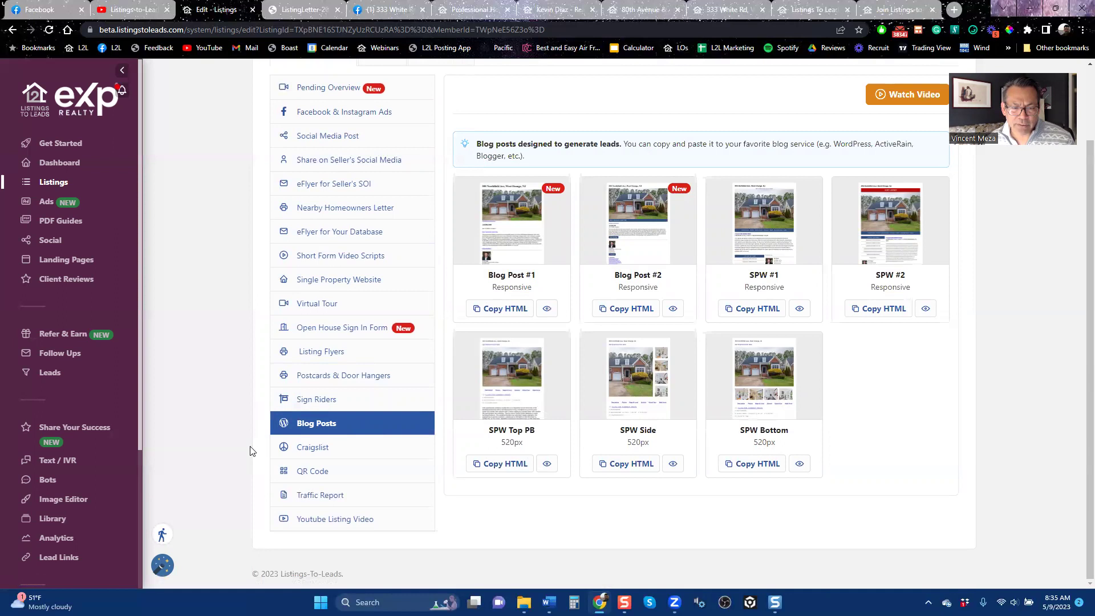
click(332, 456)
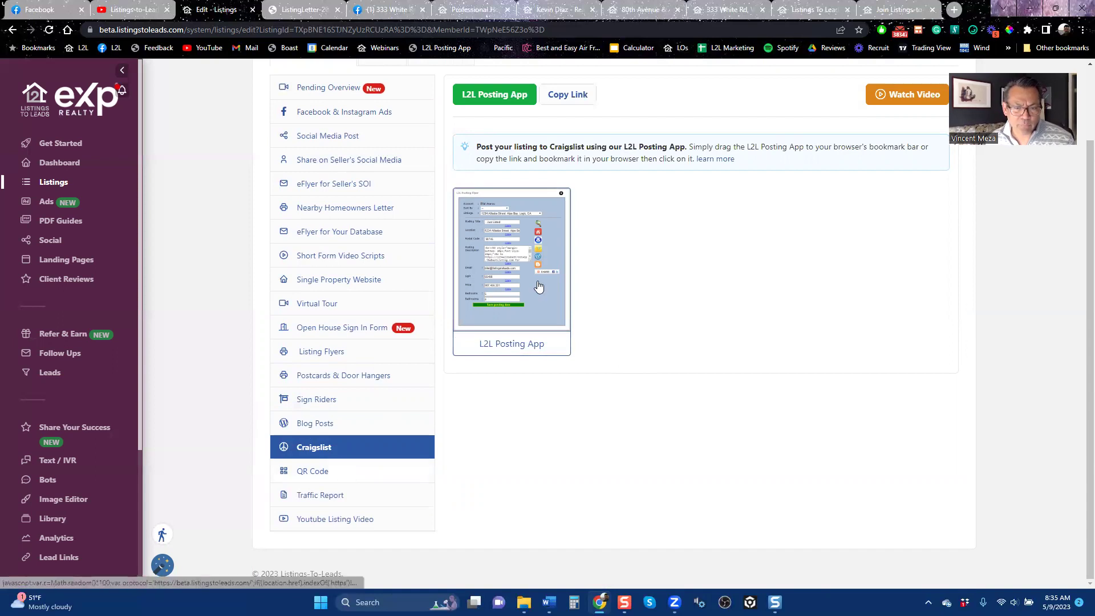
click(349, 477)
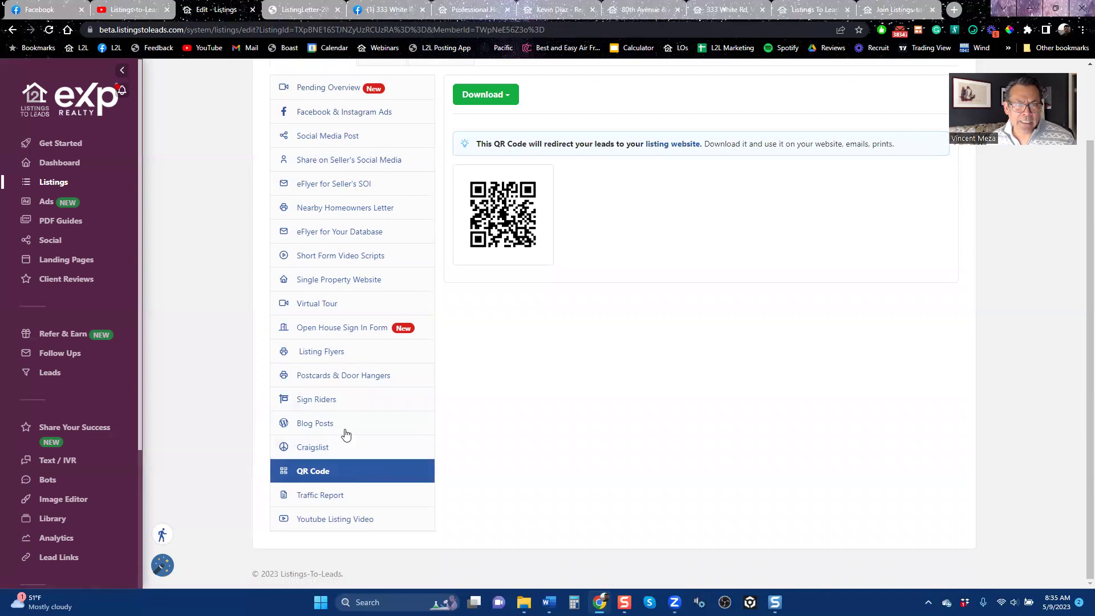
scroll(316, 240, up, 2)
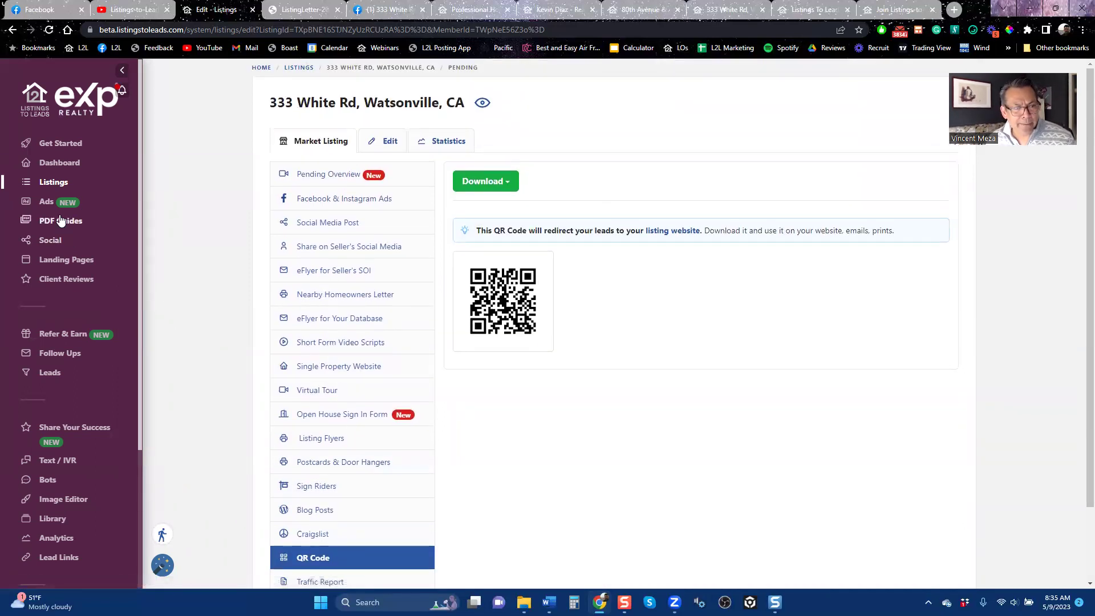
Visit the Social content calendar, then close six leftover browser tabs, including 80th Avenue and 333 White Rd.
click(59, 250)
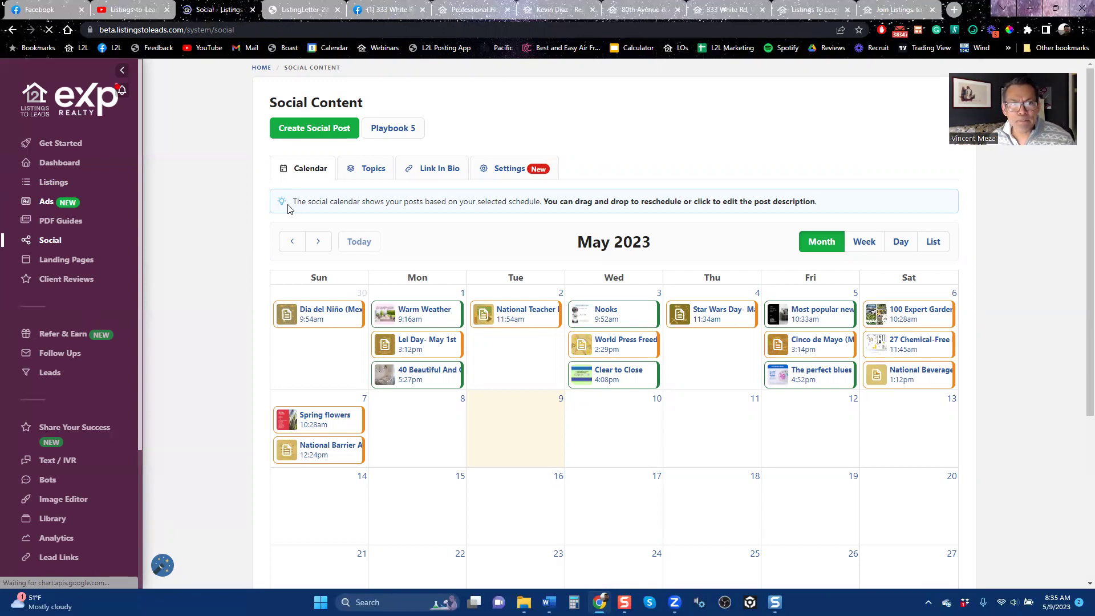
click(507, 9)
click(508, 9)
click(508, 9)
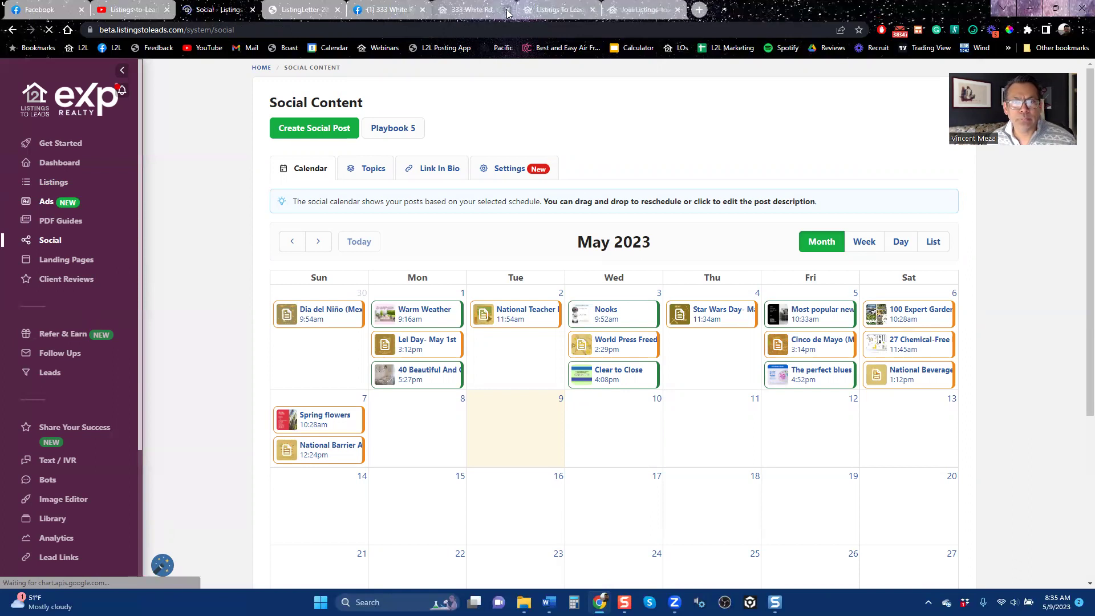
click(508, 10)
click(507, 10)
click(508, 10)
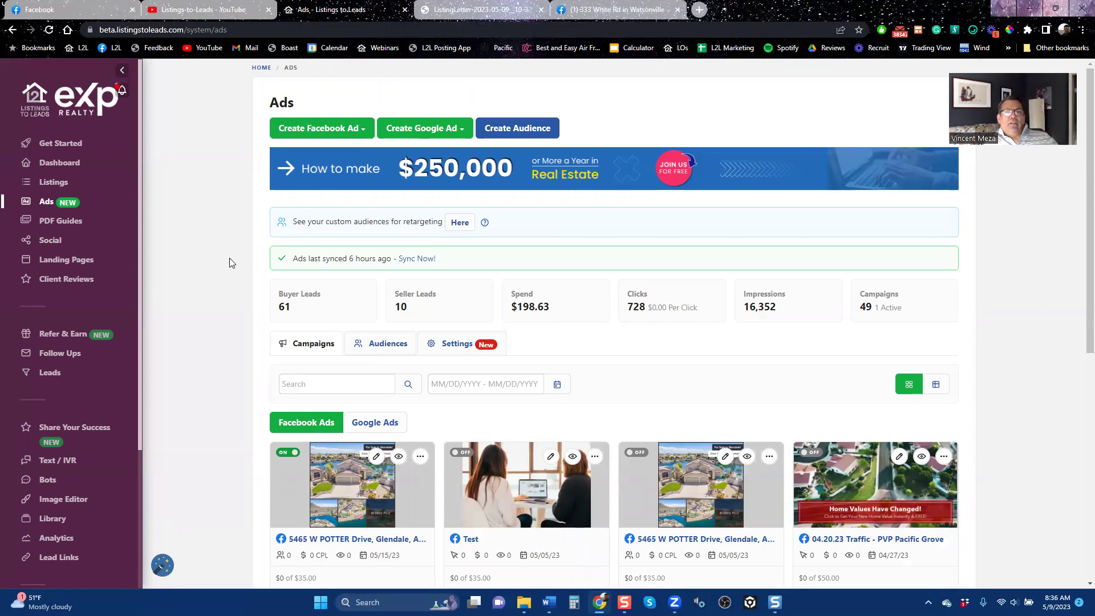
Review the 49 Facebook ad campaigns, then show the Create Facebook Ad type options.
scroll(608, 341, down, 5)
scroll(608, 340, up, 5)
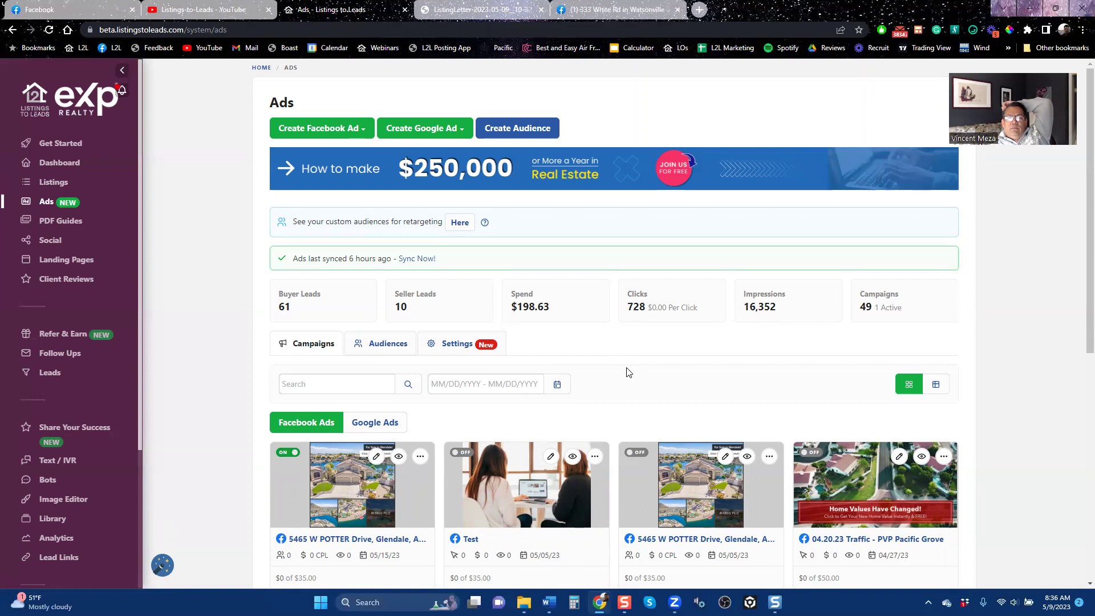
scroll(628, 370, down, 5)
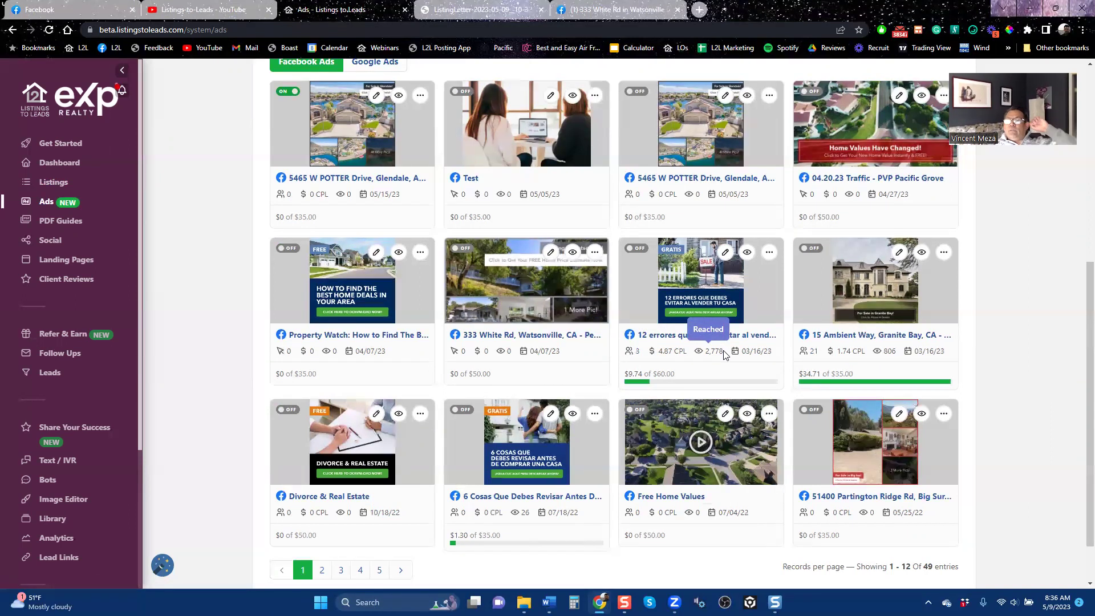
scroll(627, 355, up, 6)
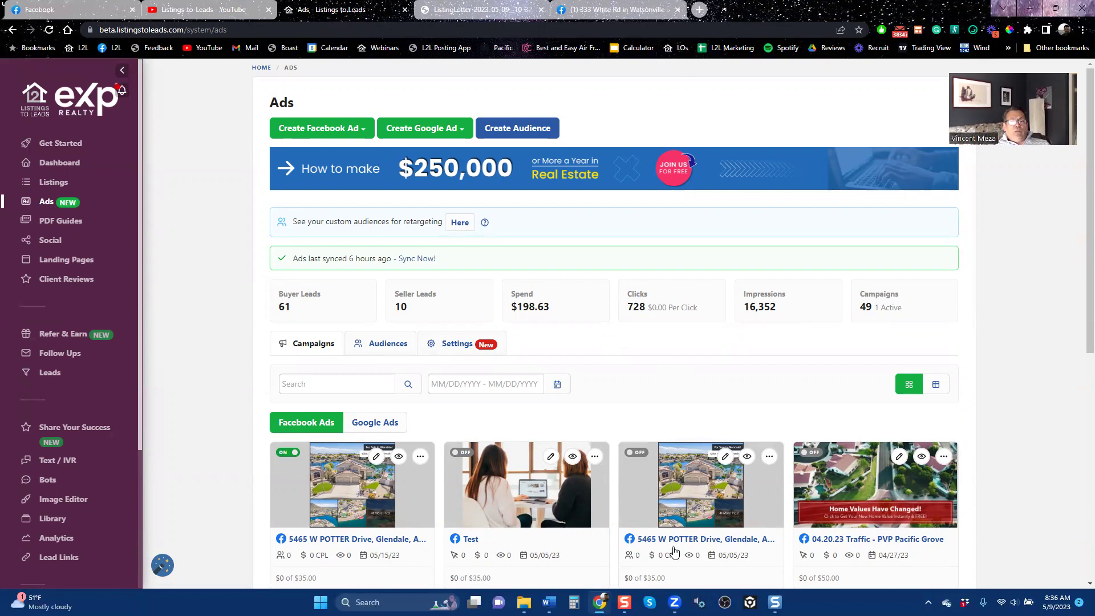
scroll(759, 442, down, 6)
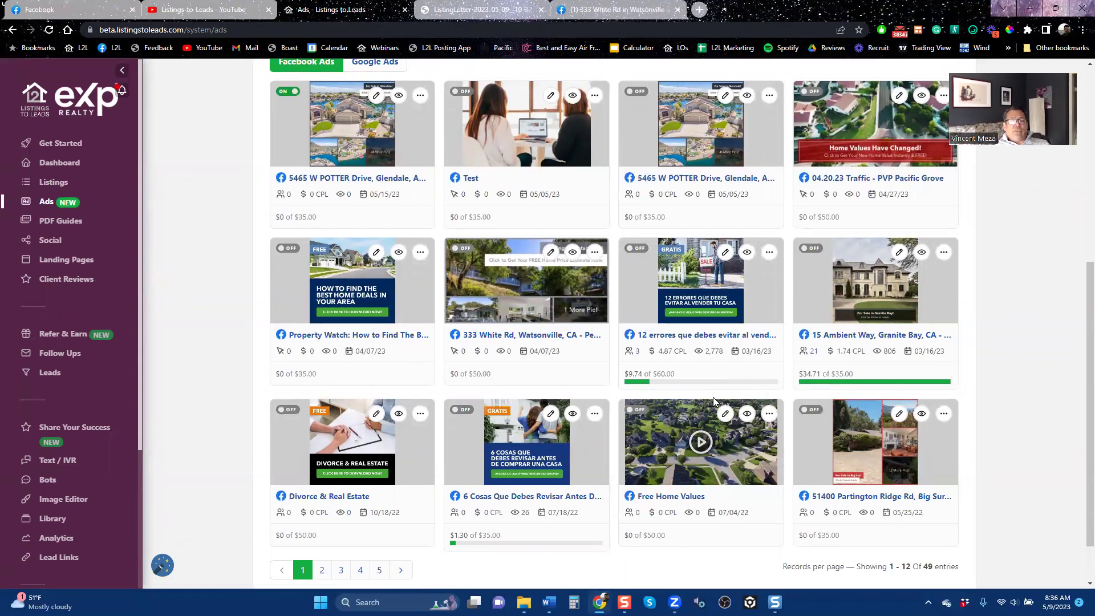
scroll(649, 431, up, 6)
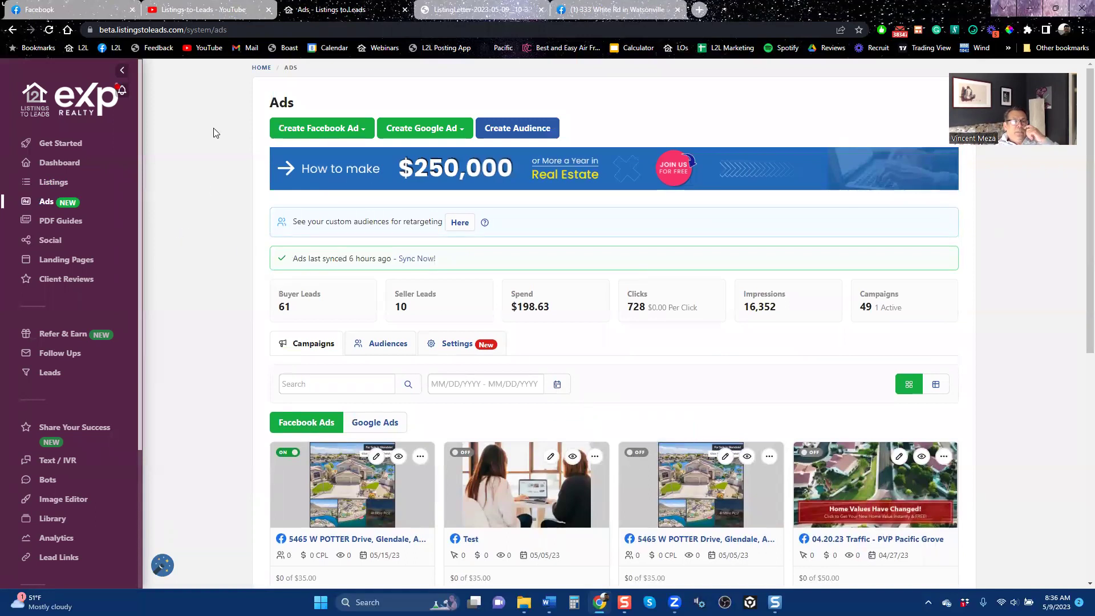
click(312, 131)
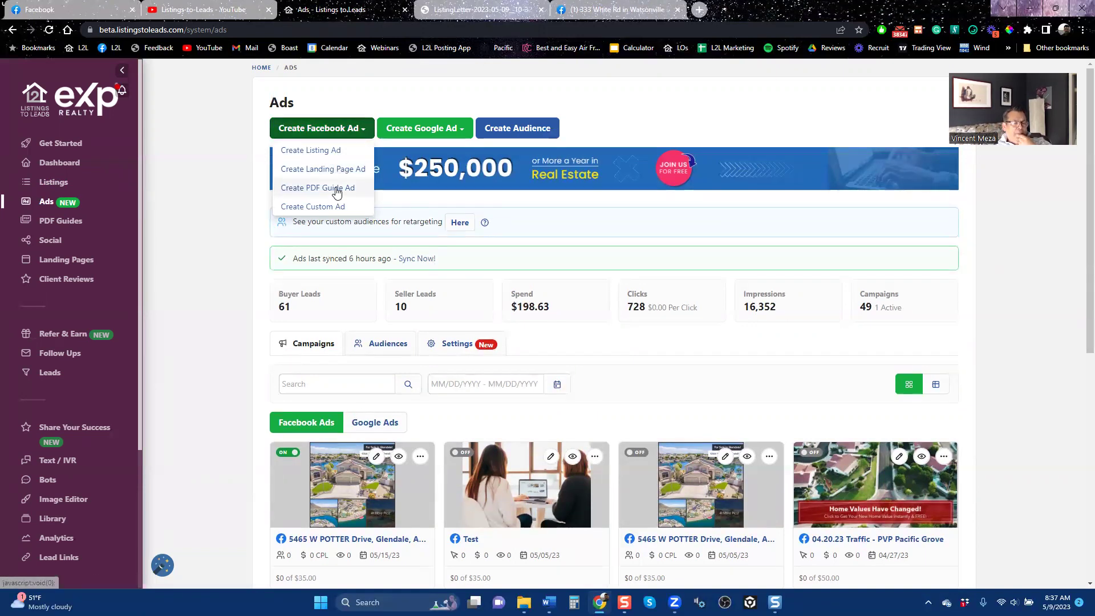
click(326, 148)
click(521, 278)
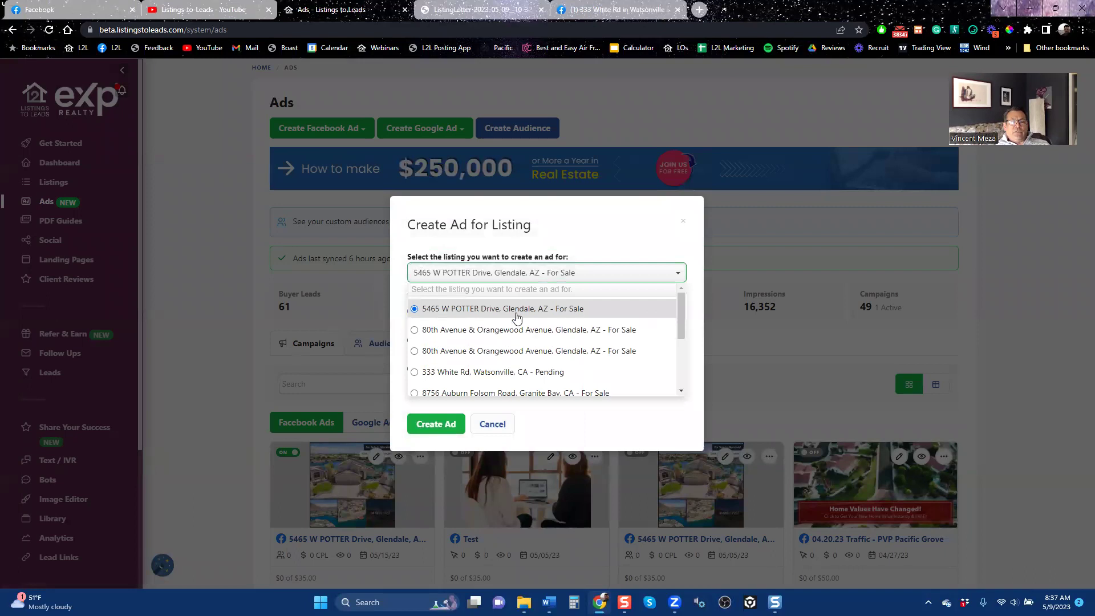
click(446, 425)
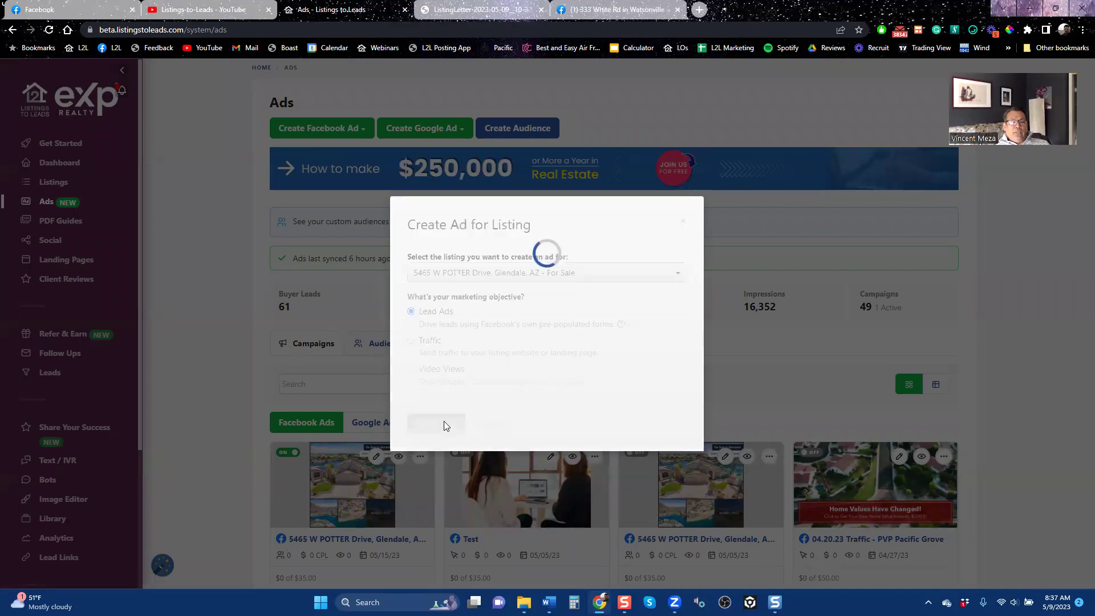
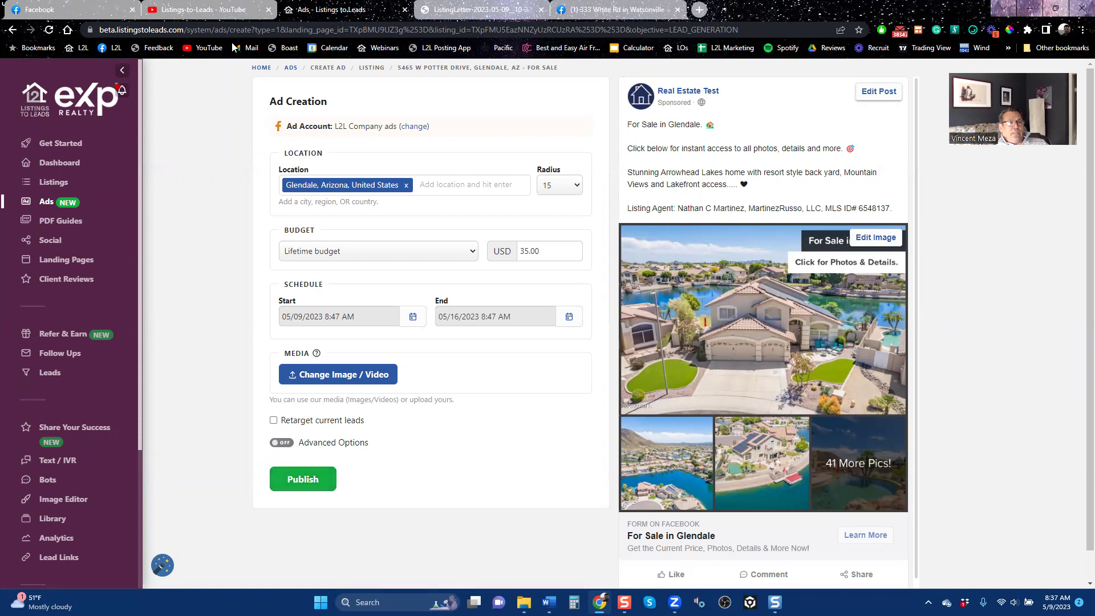
Check the YouTube videos tab, then go back from the Glendale ad draft to the Ads dashboard.
mouse_move(204, 7)
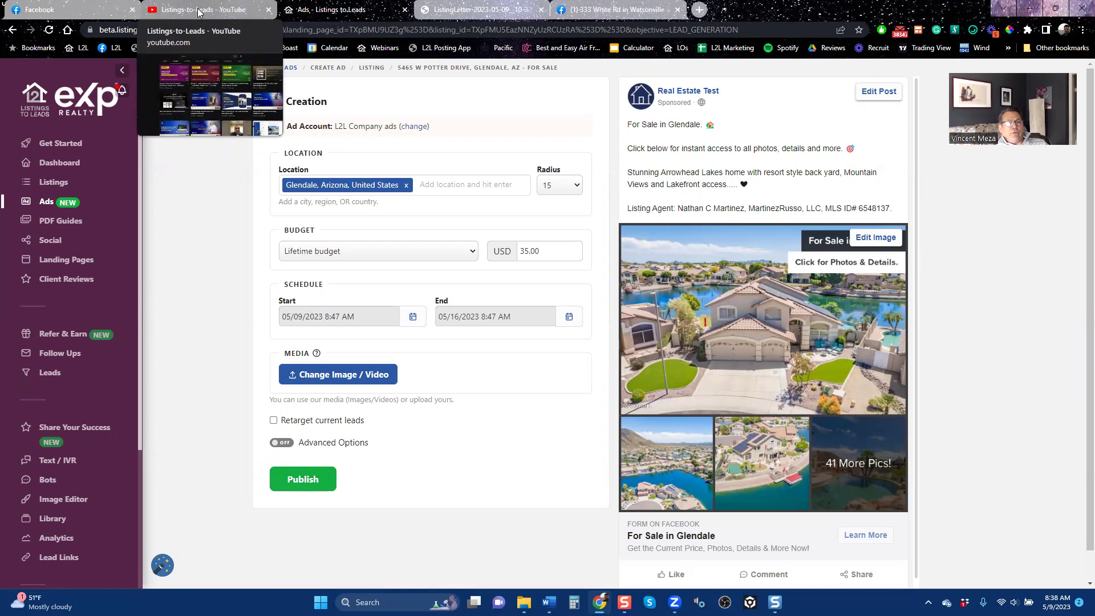
click(200, 13)
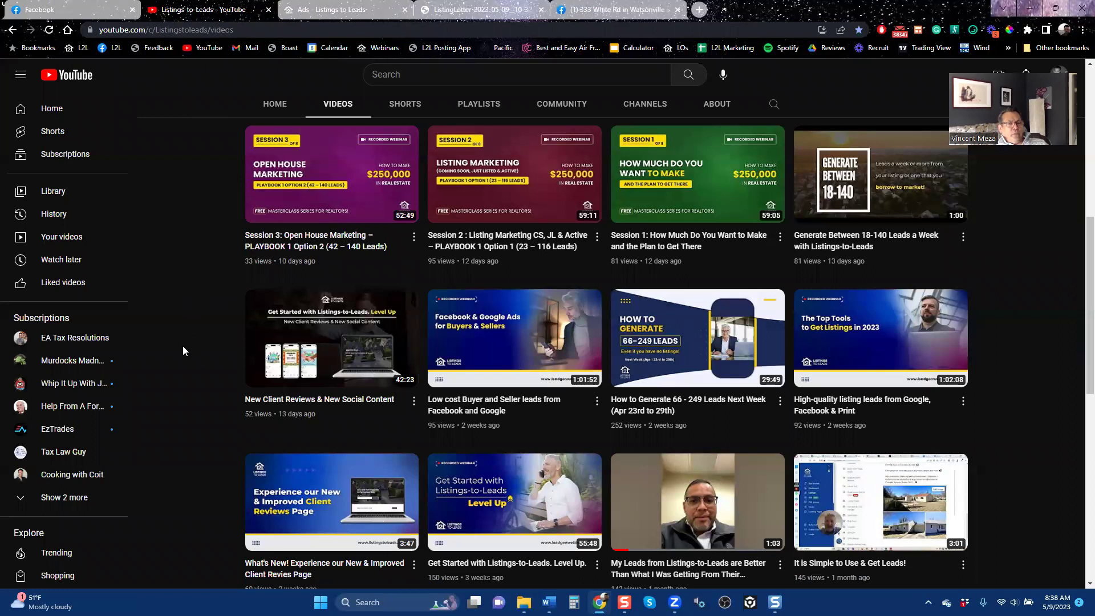
click(336, 13)
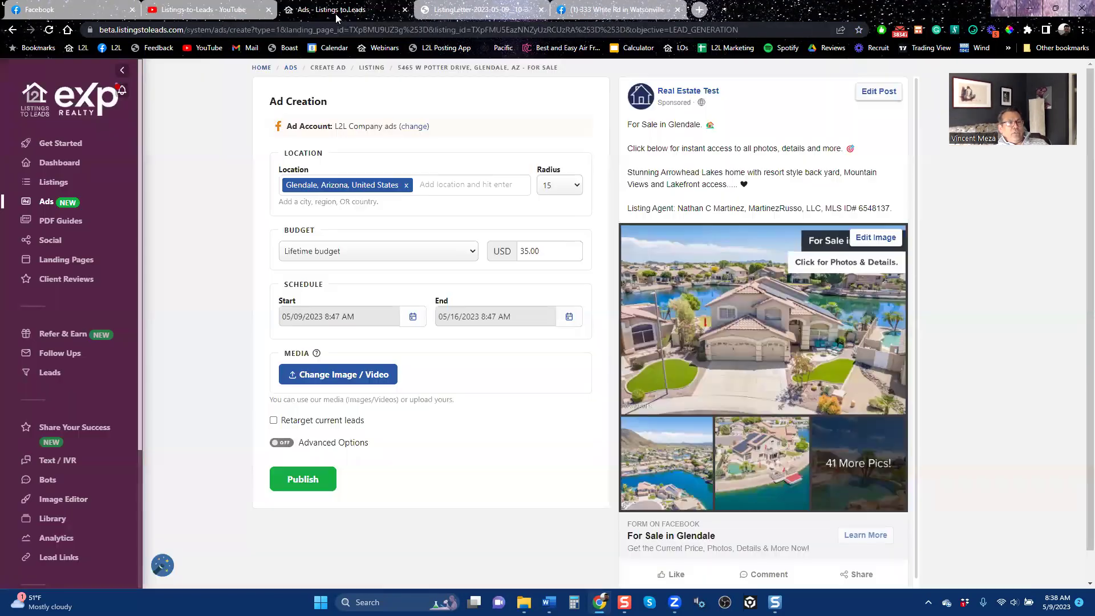
click(12, 29)
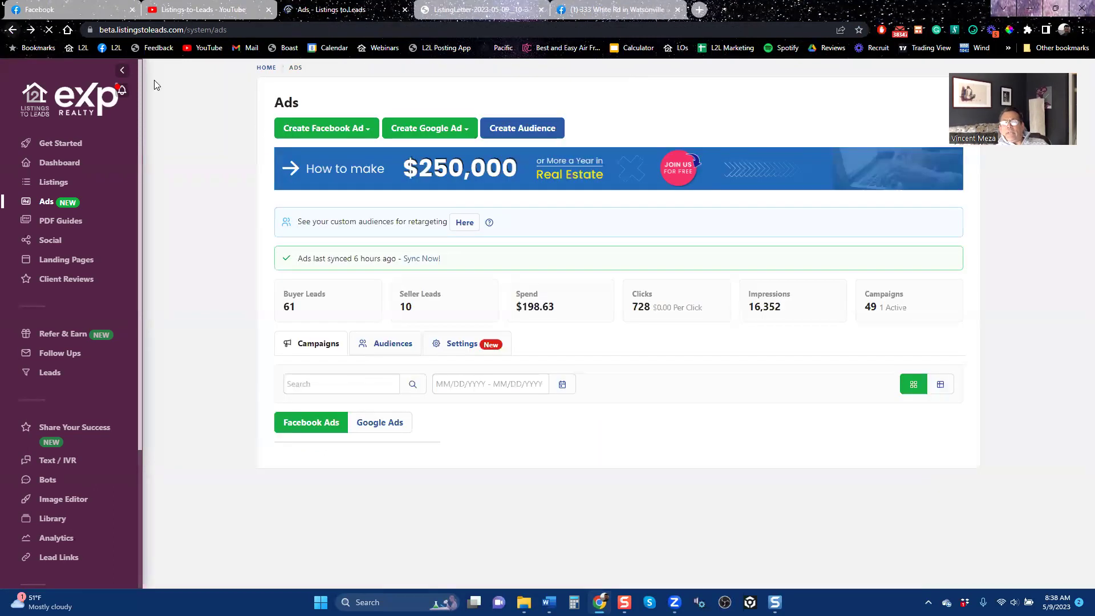
click(356, 132)
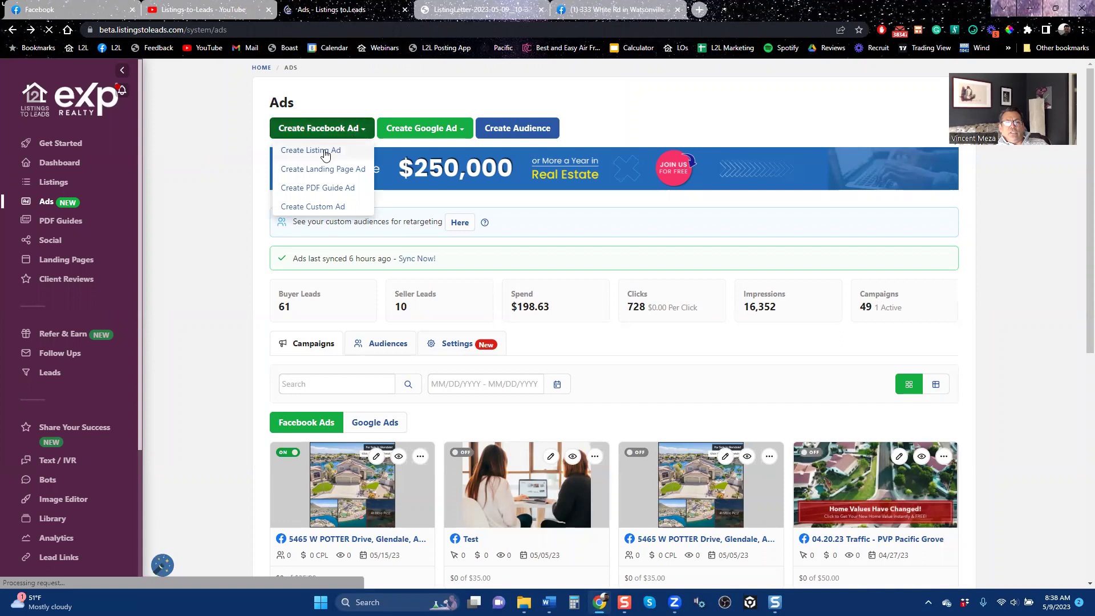
click(324, 151)
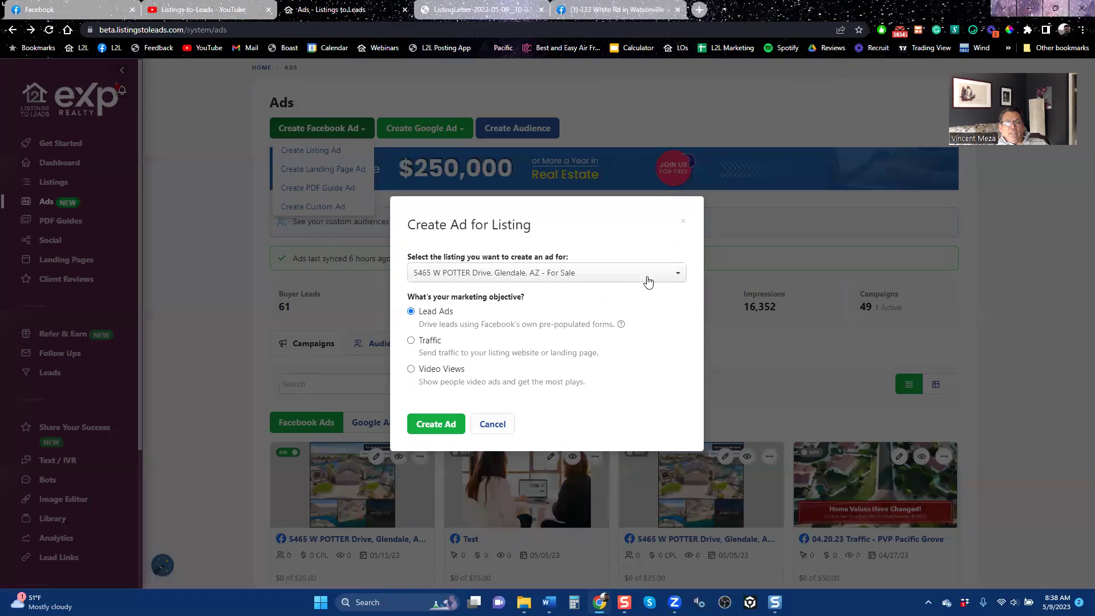
click(50, 32)
click(50, 32)
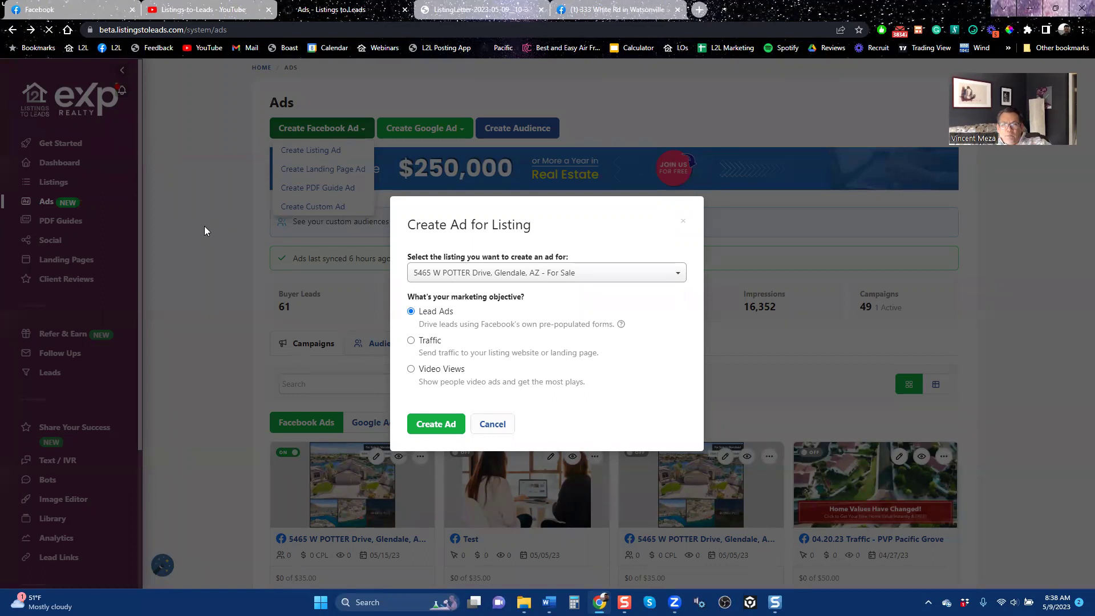
click(507, 449)
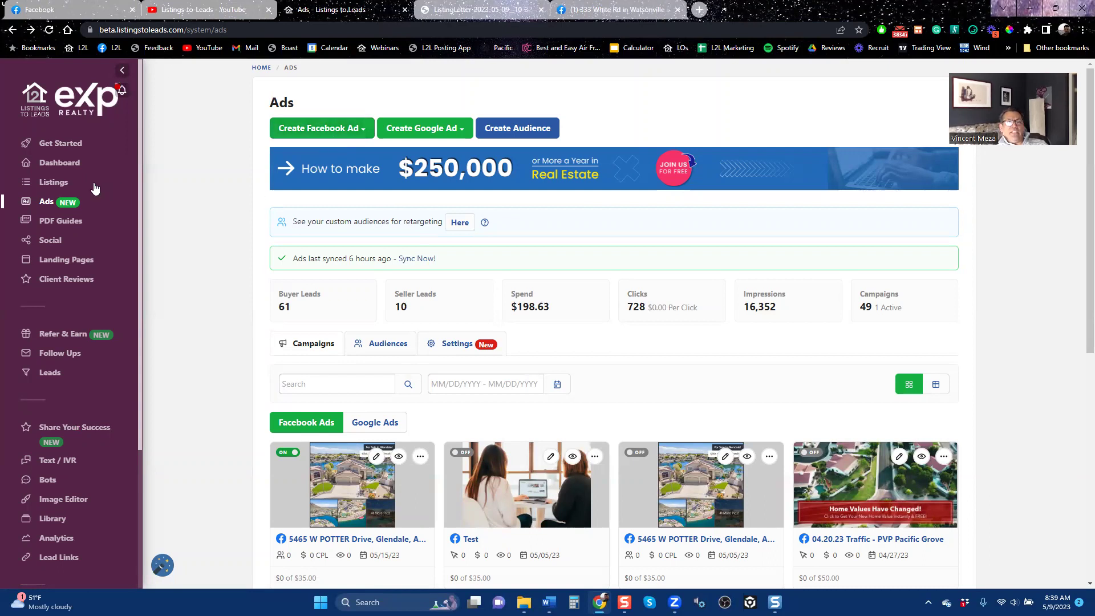
Open 333 White Rd's published Facebook post through Listings, Market Listing and Social Media Post.
click(53, 182)
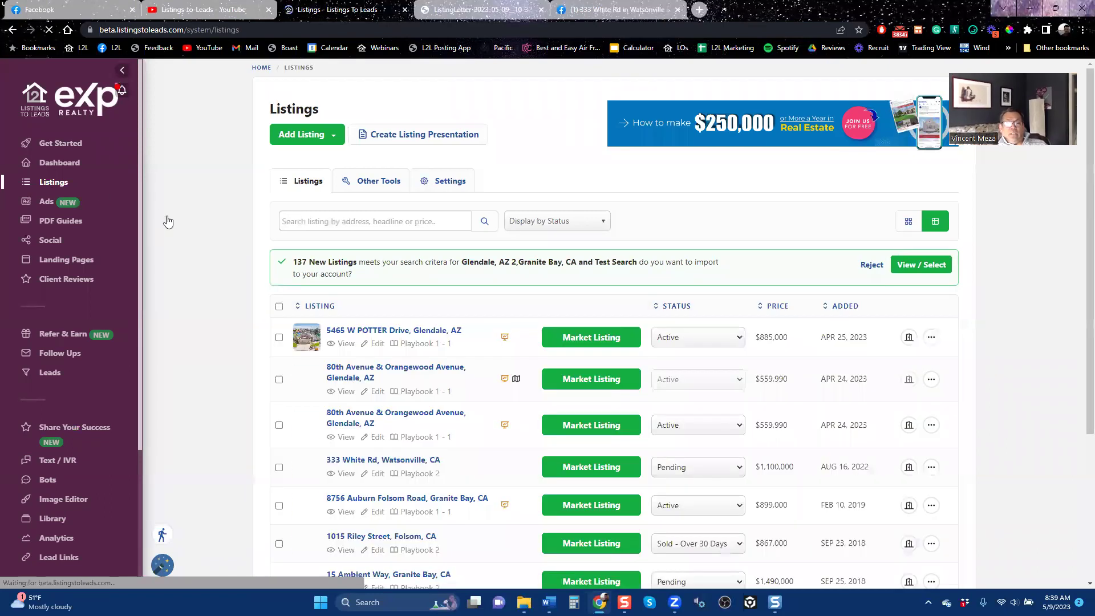
click(606, 477)
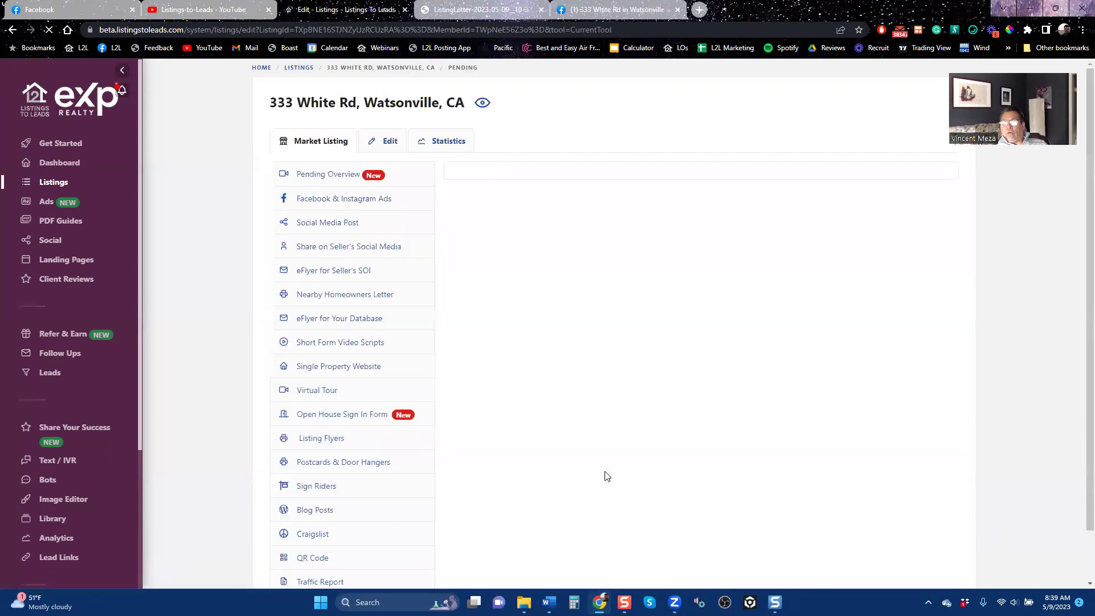
click(323, 203)
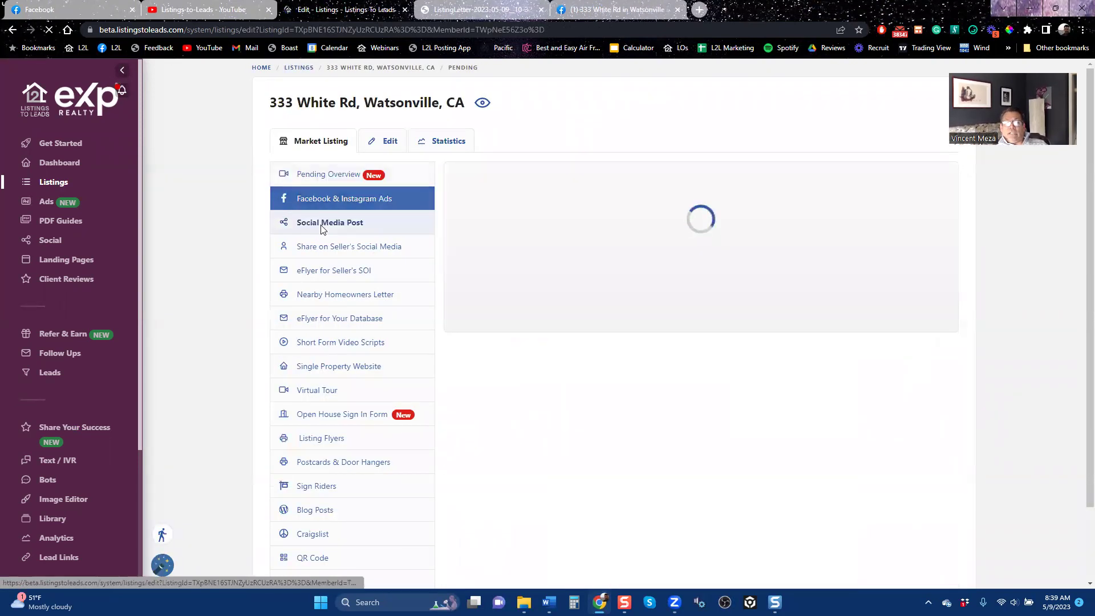
click(321, 227)
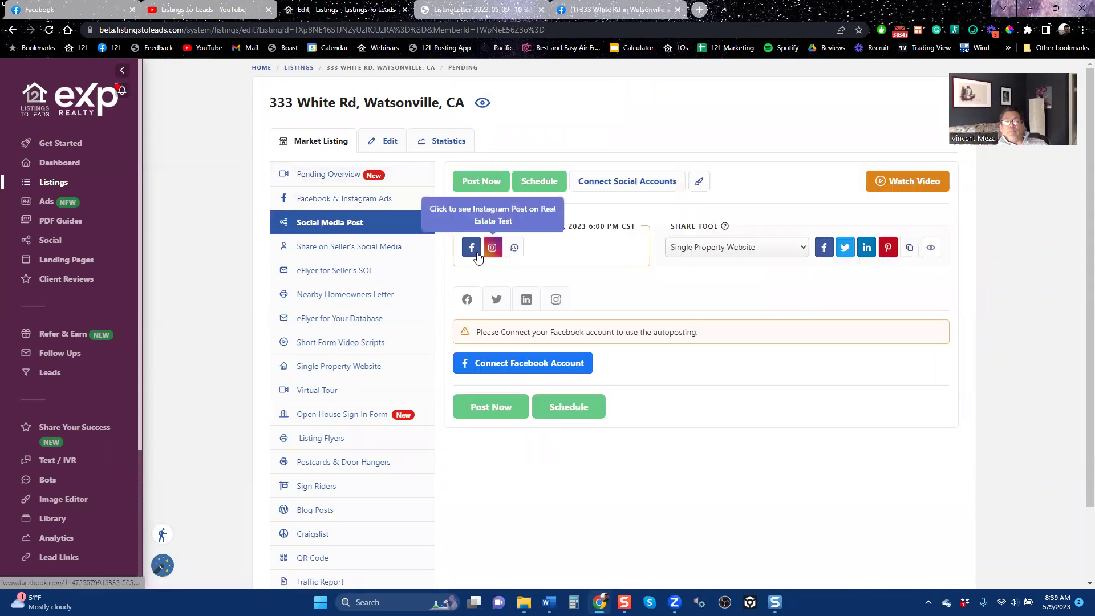
click(477, 254)
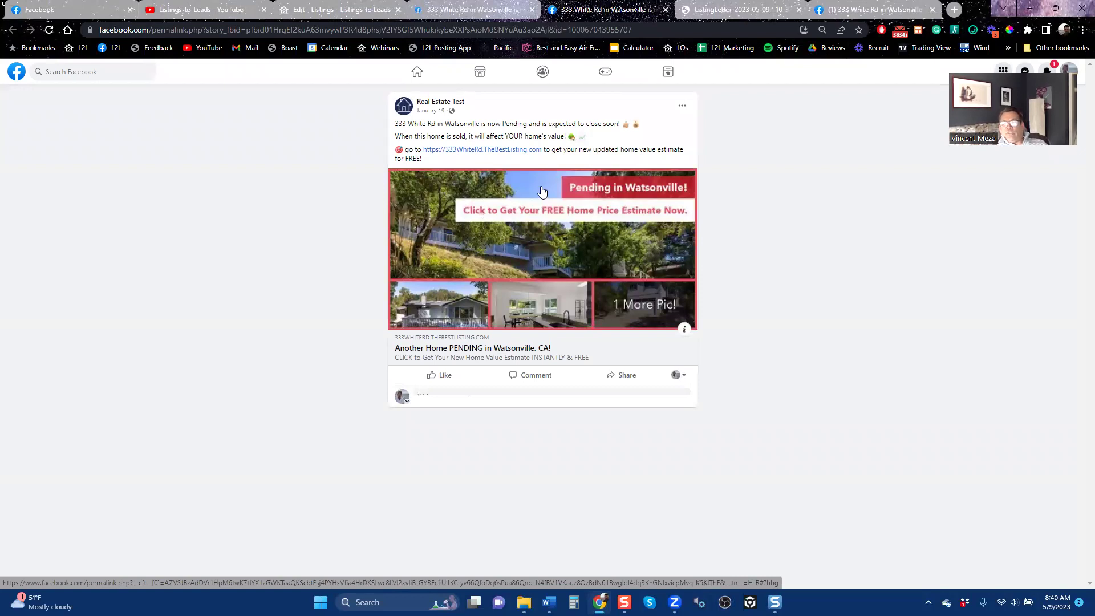
Open the 333 White Rd property website from the post, view its Get Home Value form, and return.
click(525, 260)
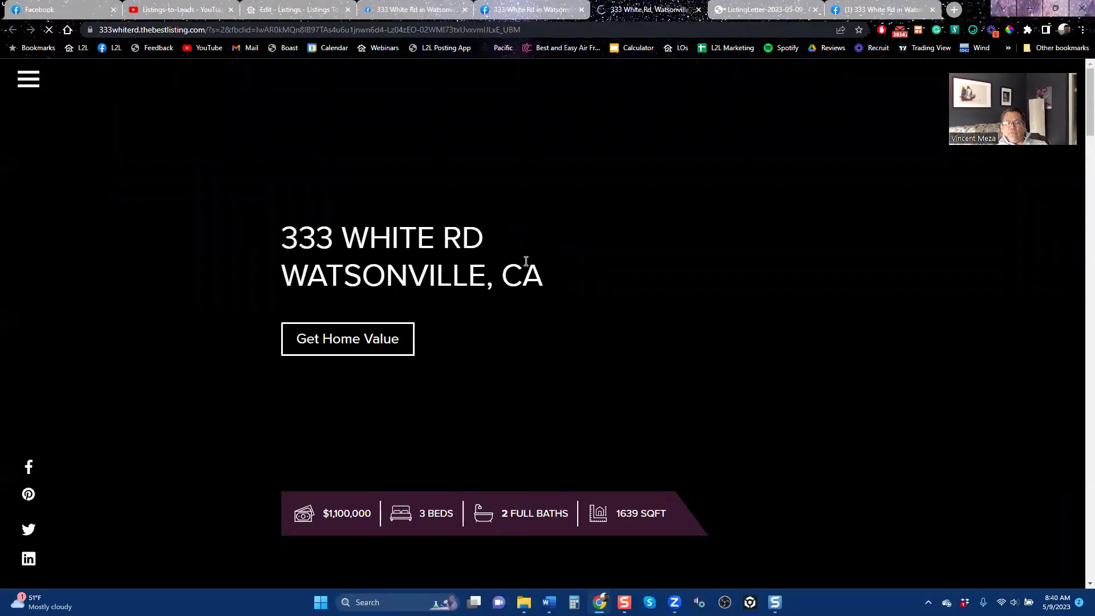
click(372, 346)
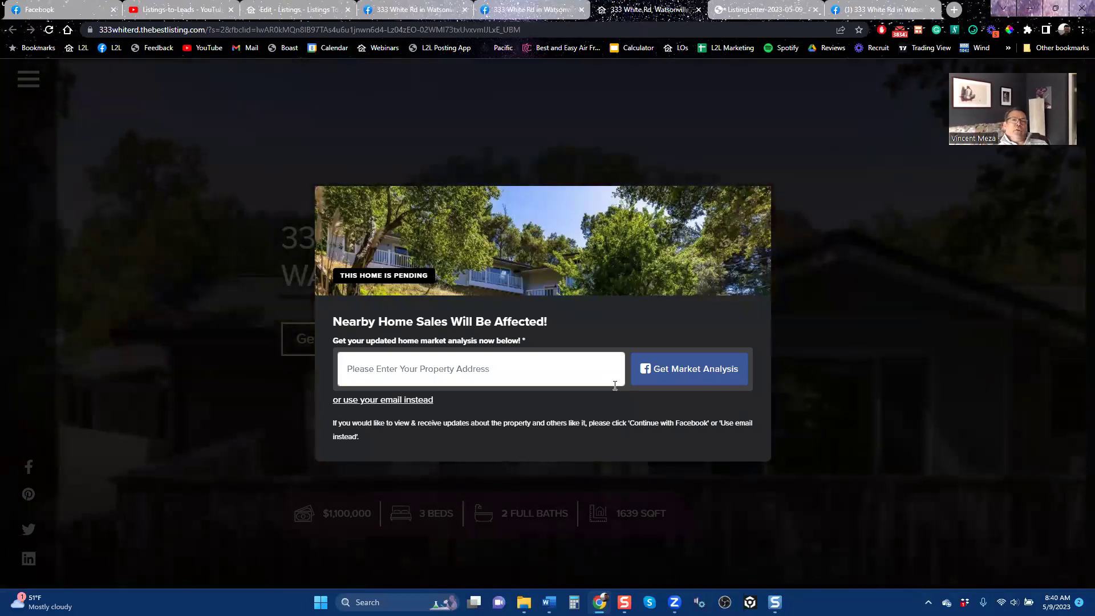
click(311, 11)
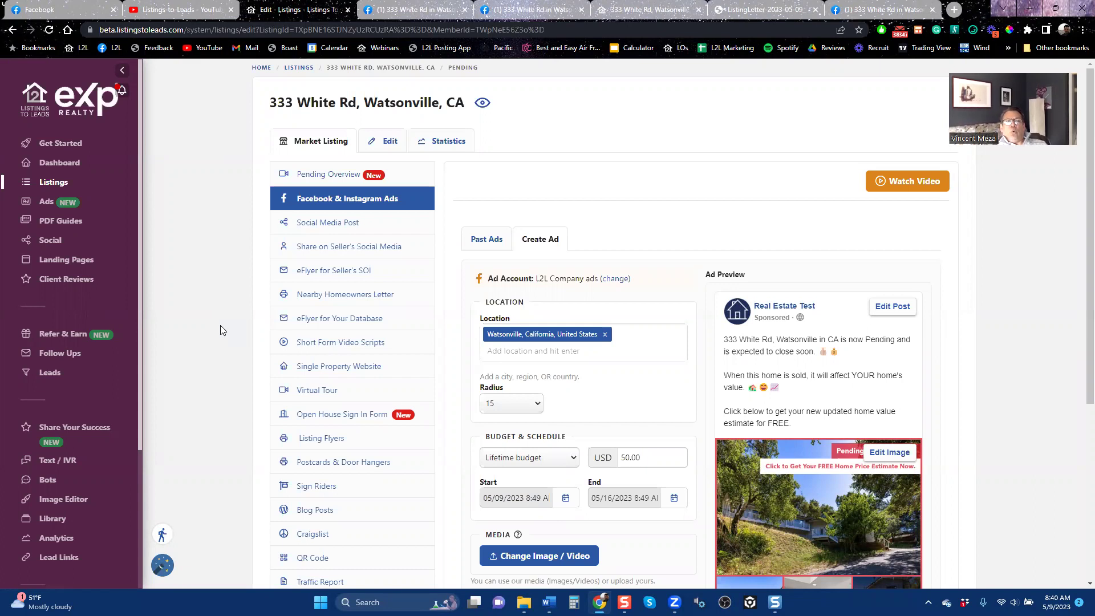
Return to the Ads dashboard using the Ads link in the left sidebar.
click(44, 205)
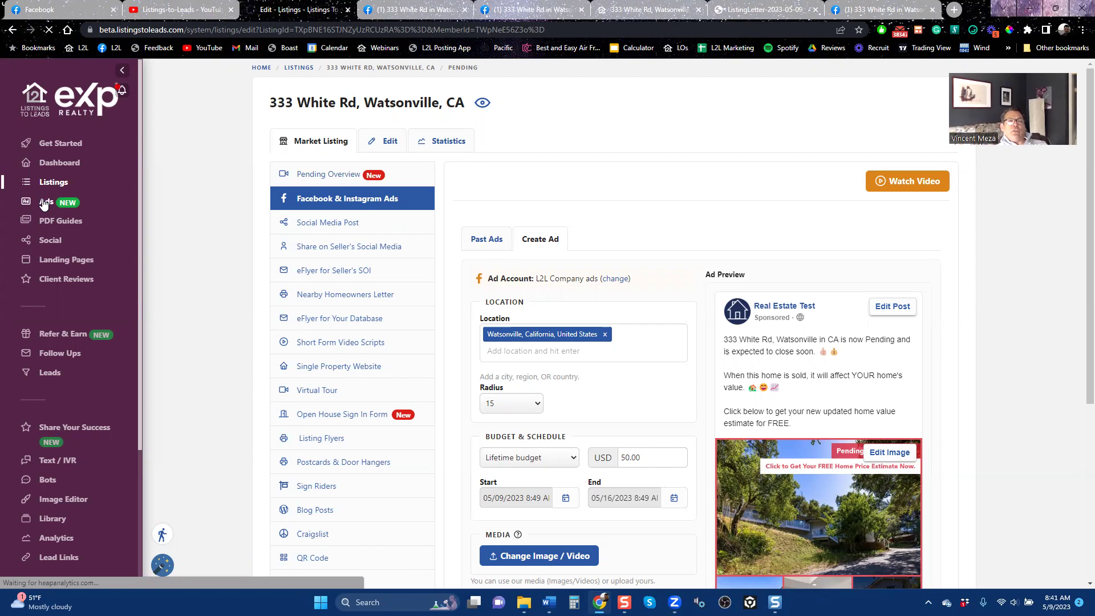
click(44, 204)
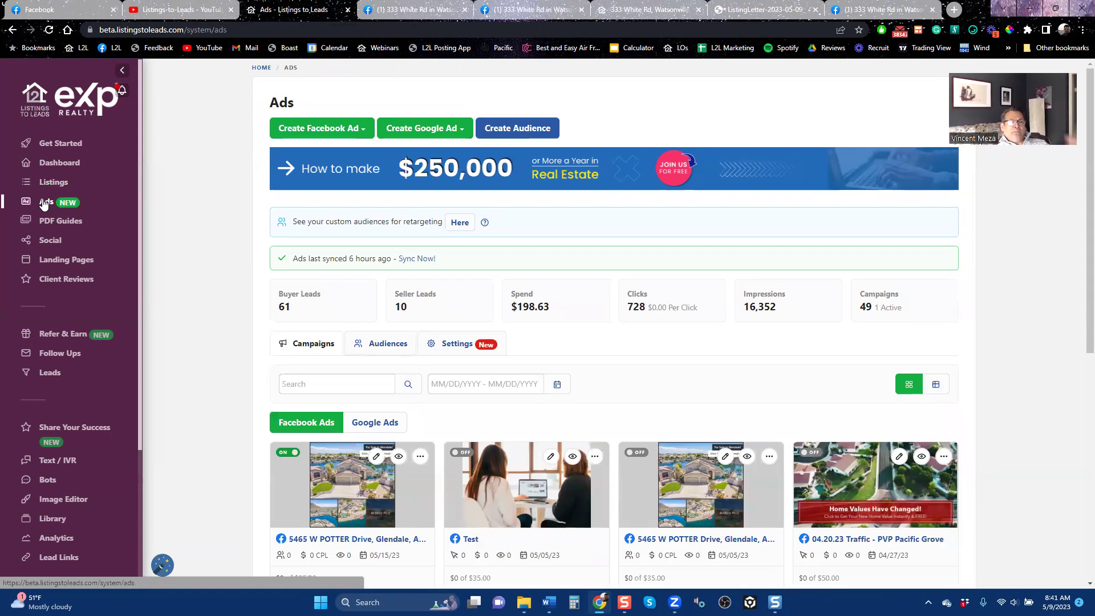
click(350, 133)
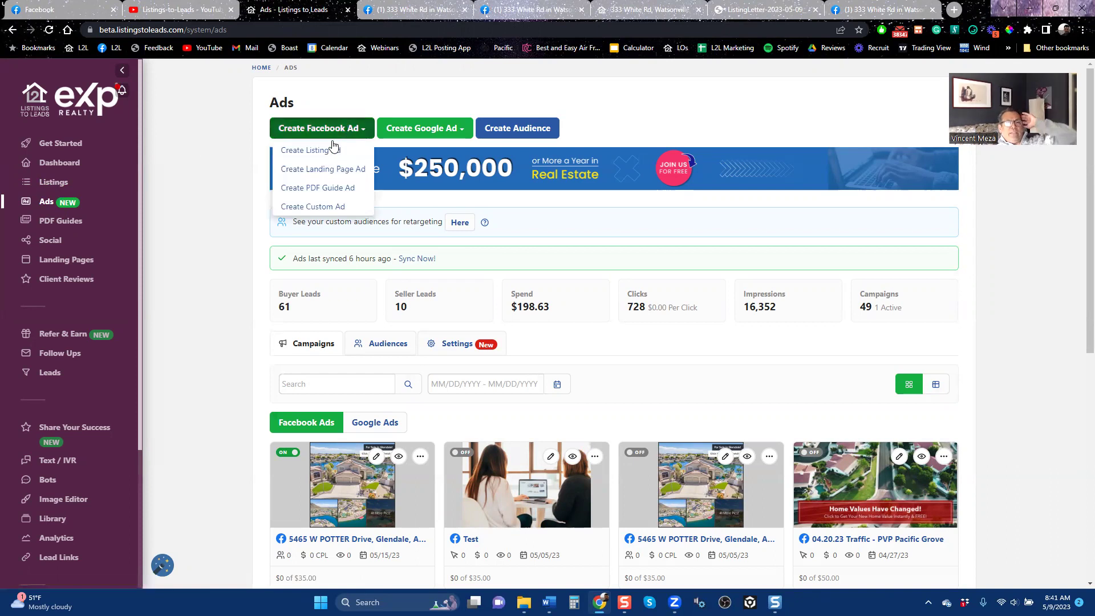
click(324, 149)
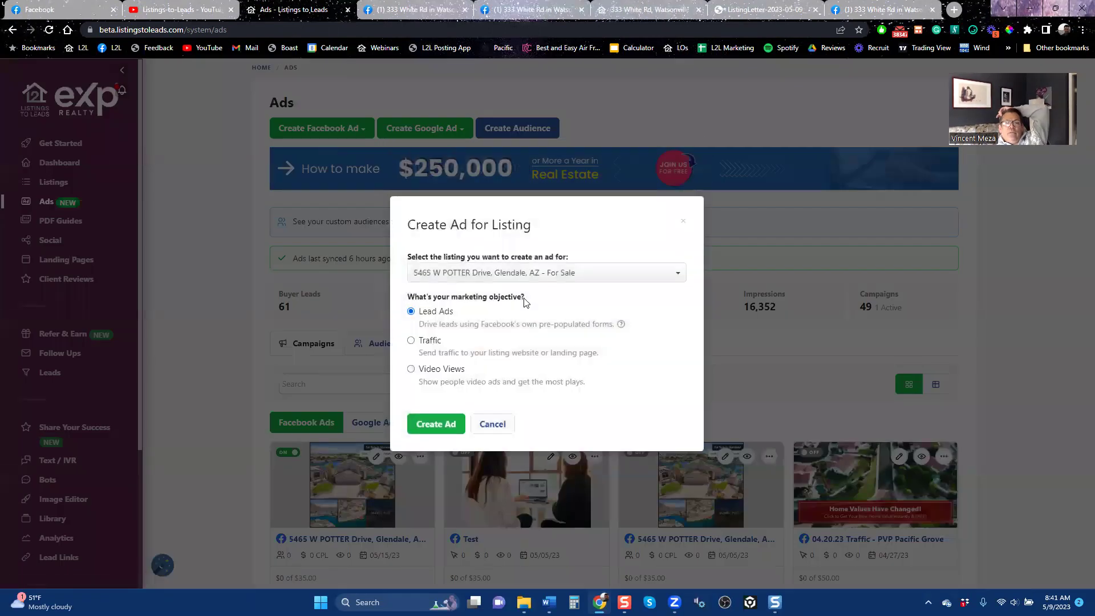
click(526, 271)
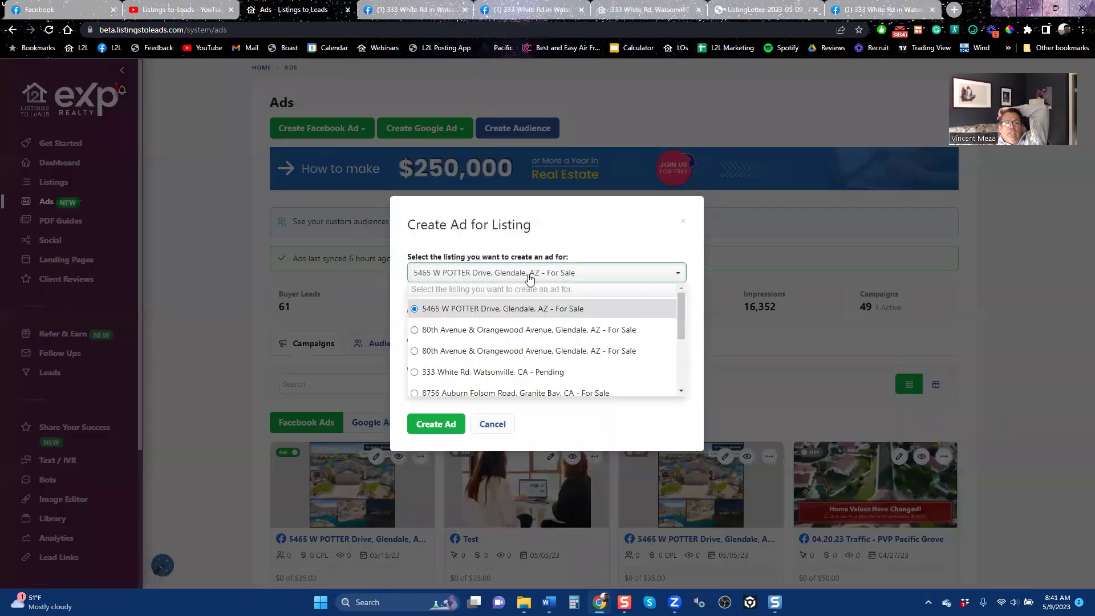
click(544, 377)
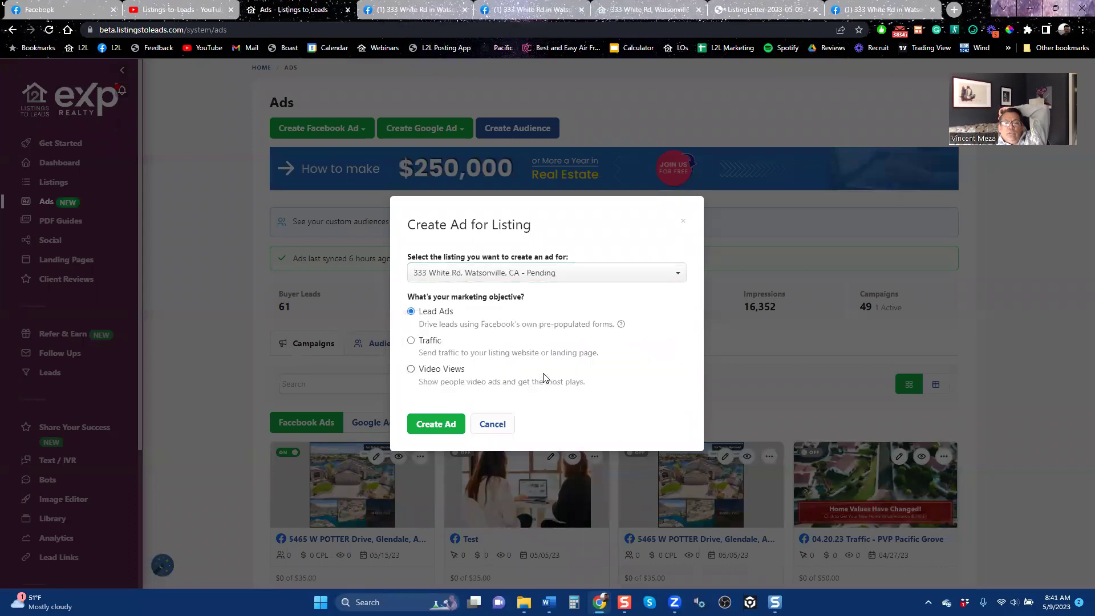
click(436, 425)
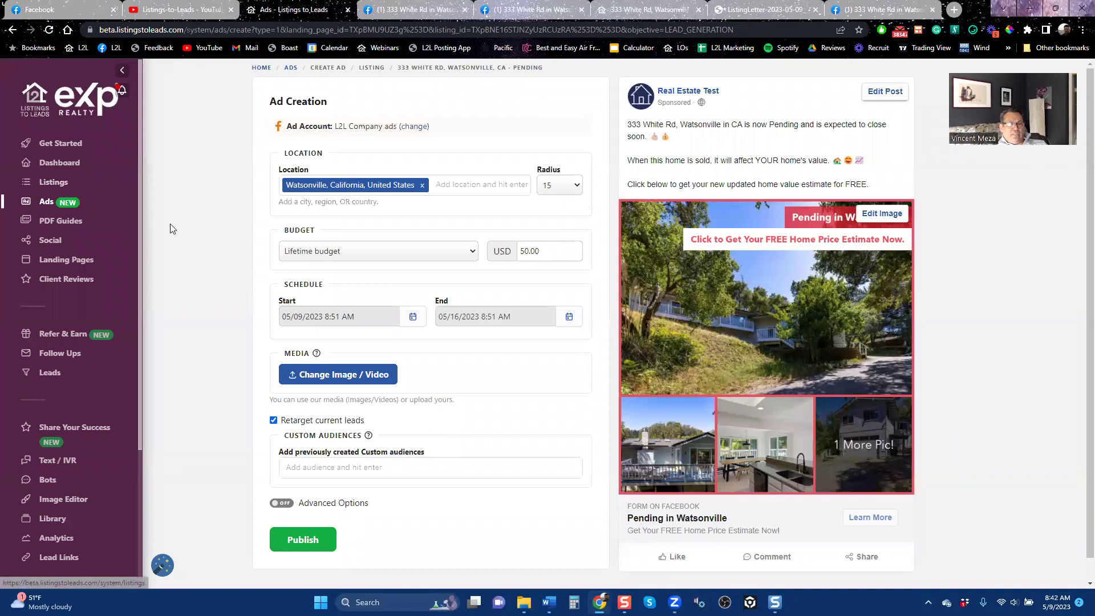
click(13, 30)
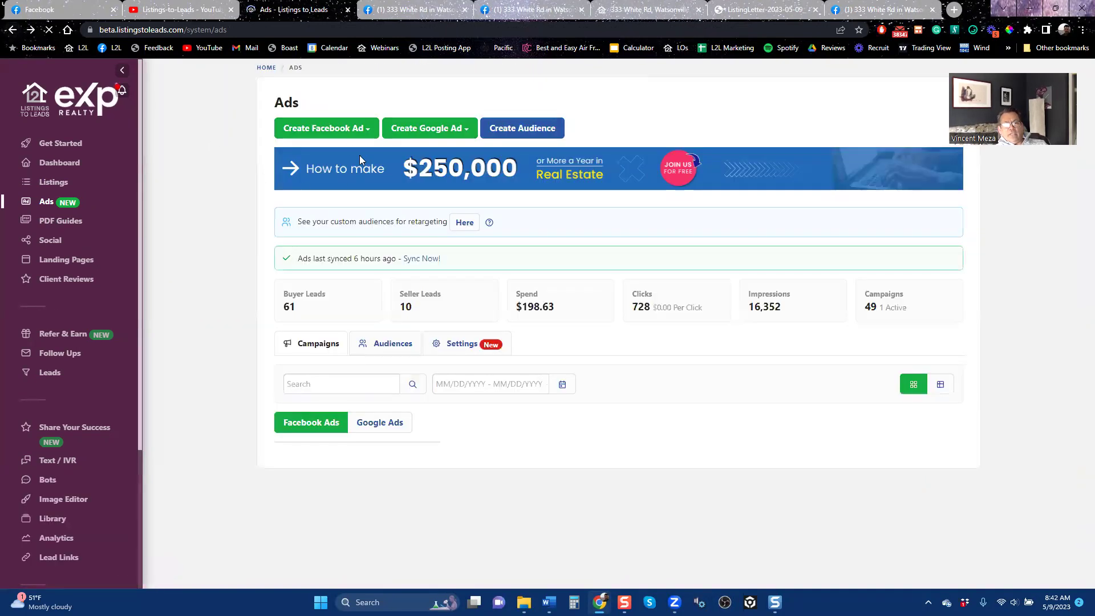
Reload the Ads page and create a Free Home Values landing-page lead ad.
click(347, 136)
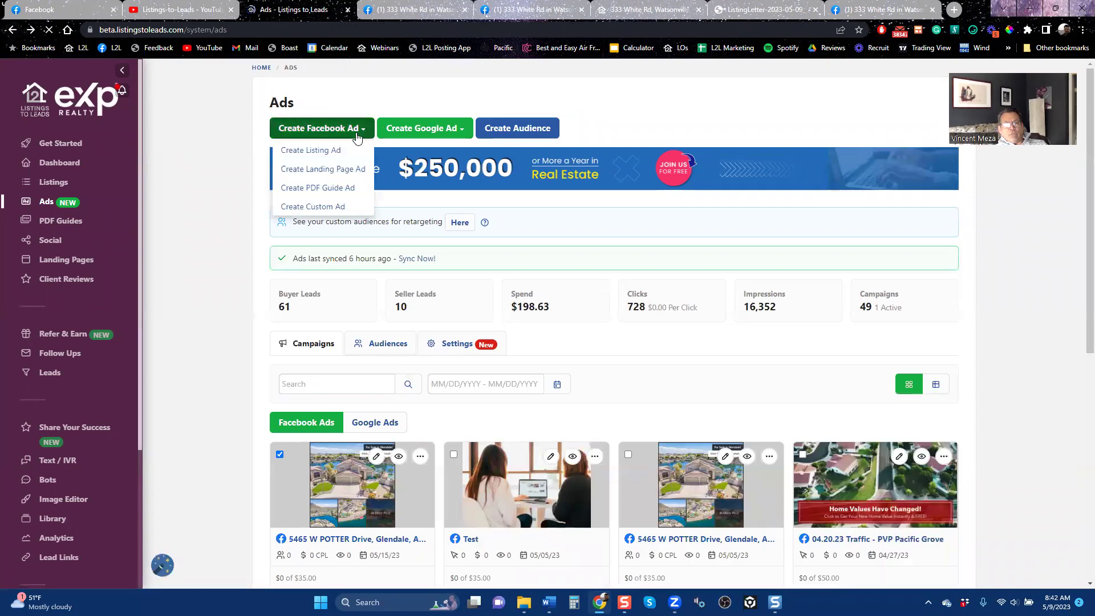
click(341, 171)
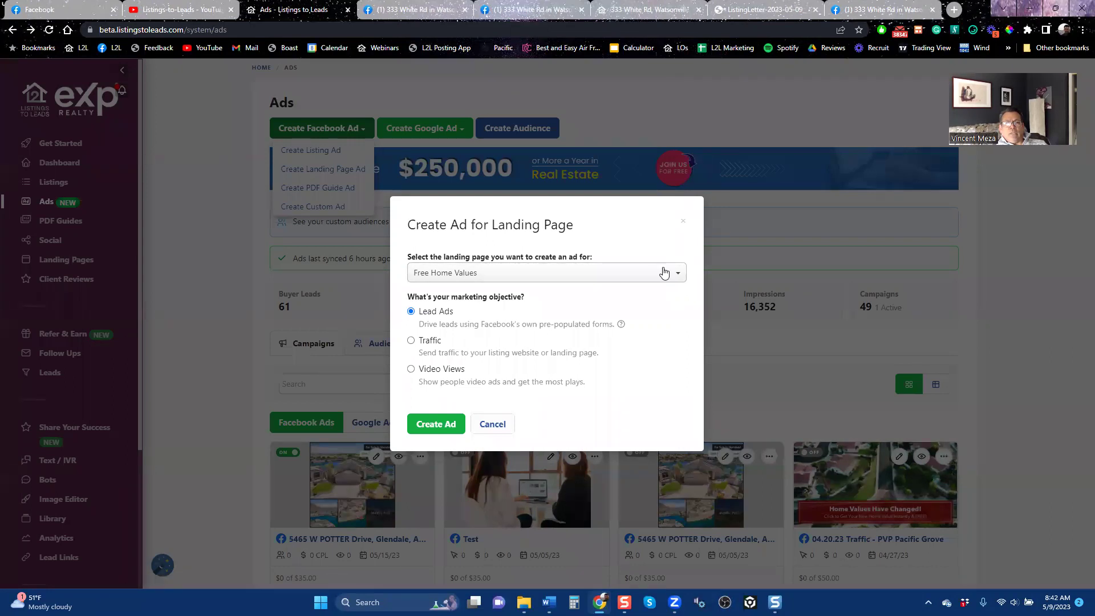
click(500, 427)
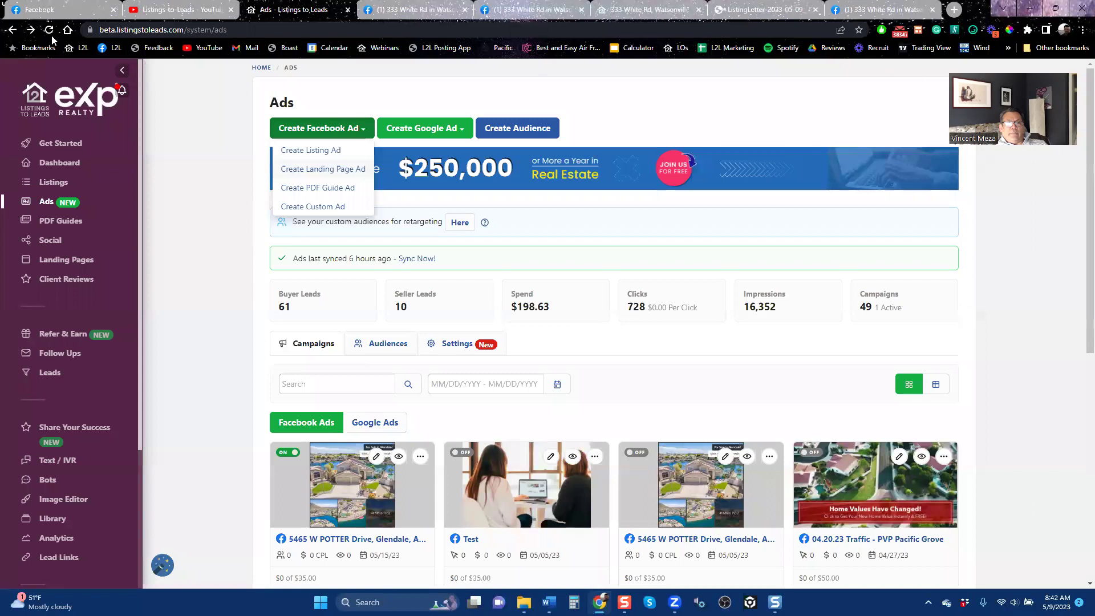
click(50, 30)
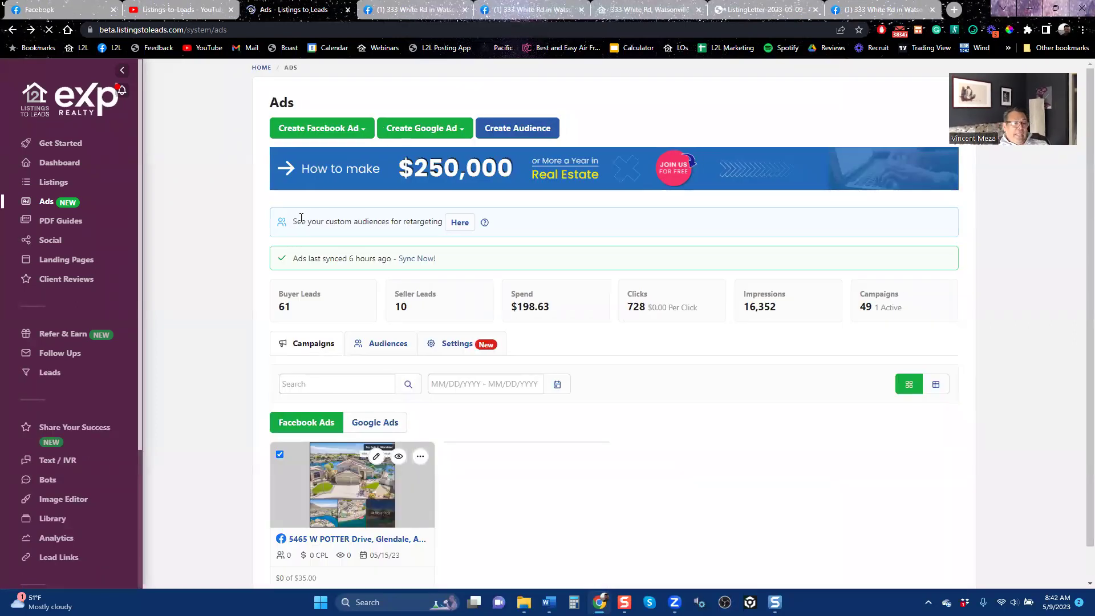
click(350, 131)
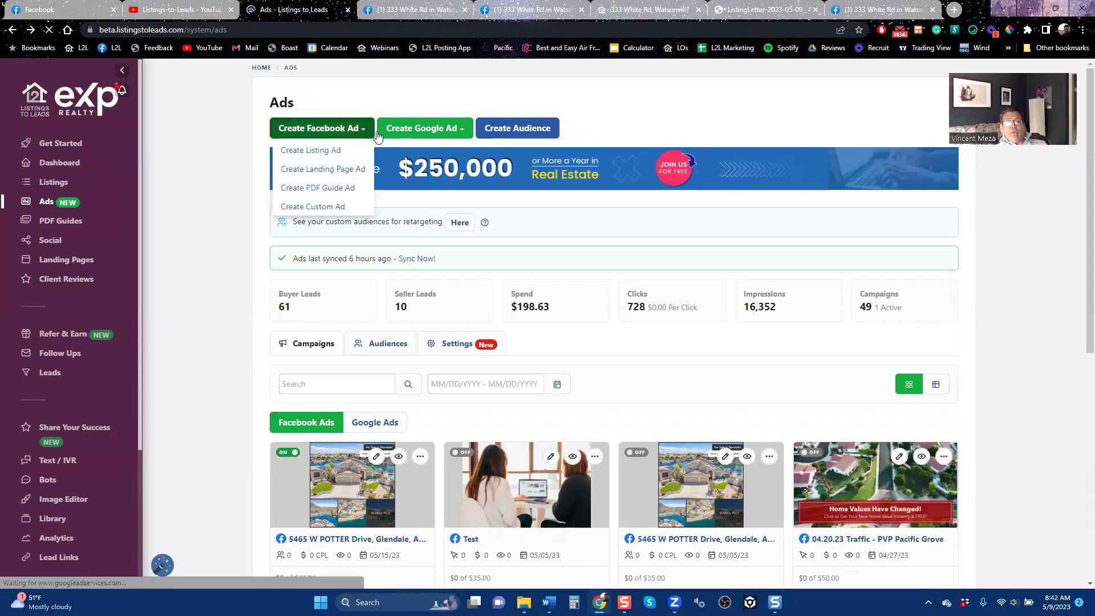
click(337, 171)
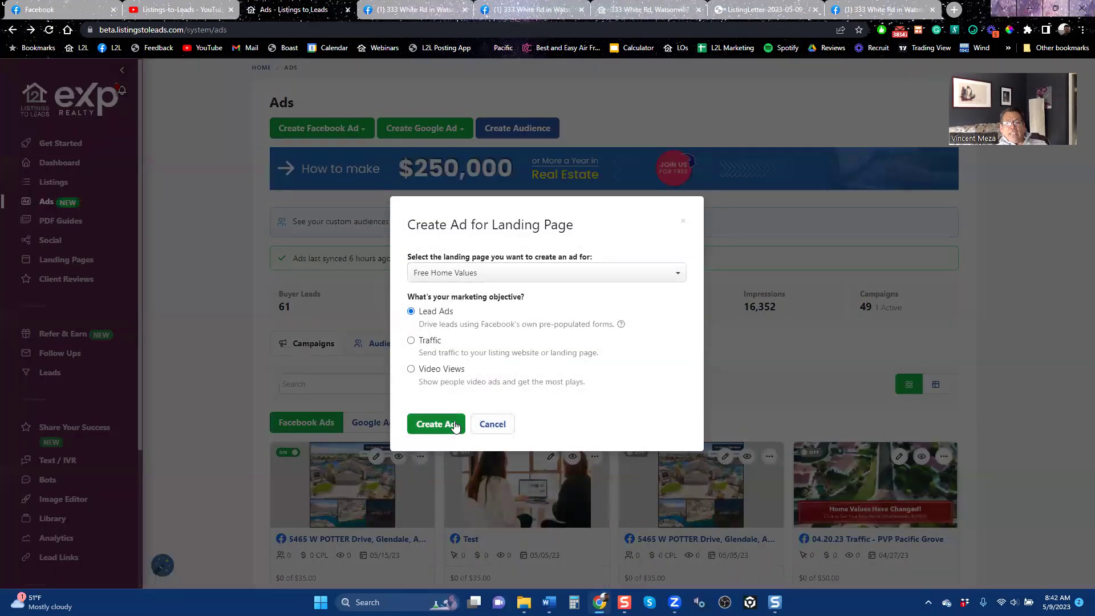
click(433, 427)
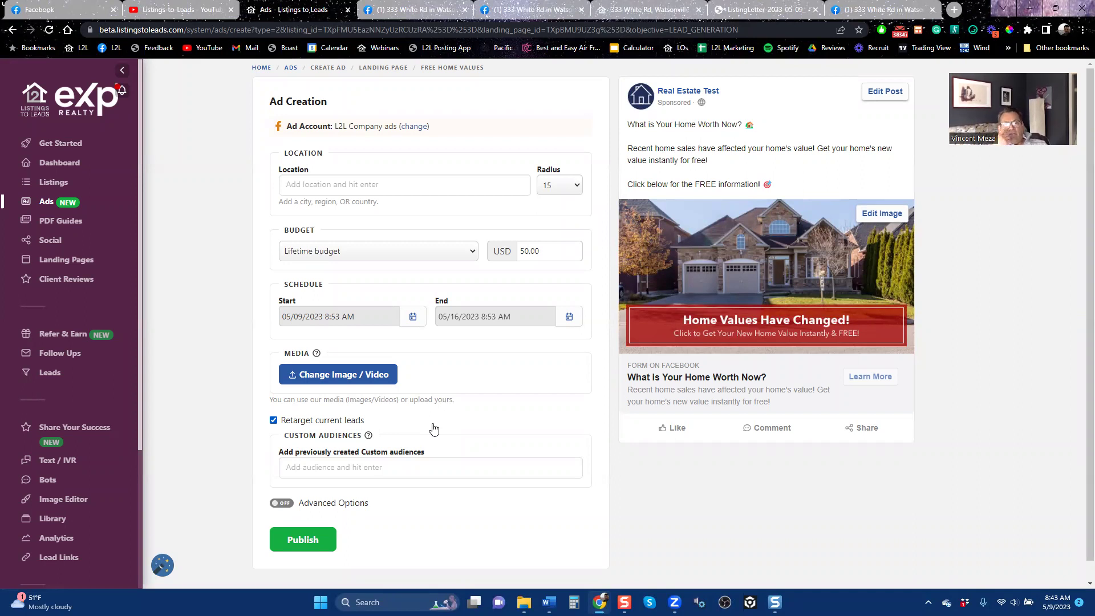
Set the ad location to Orlando, Florida, United States, then view the ListingLetter PDF.
click(325, 183)
text(or)
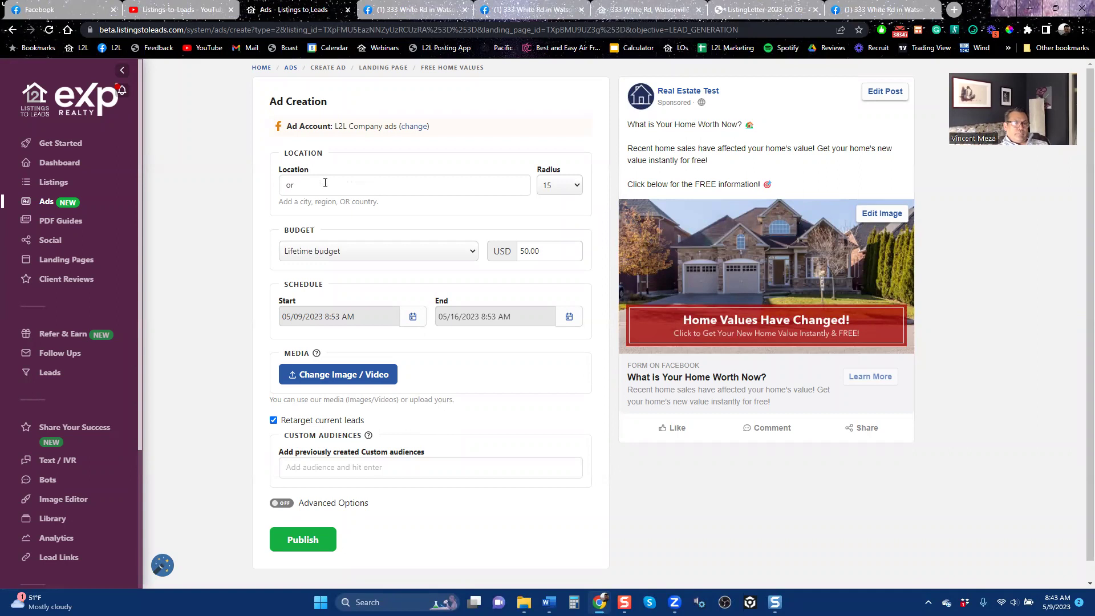
text(lando)
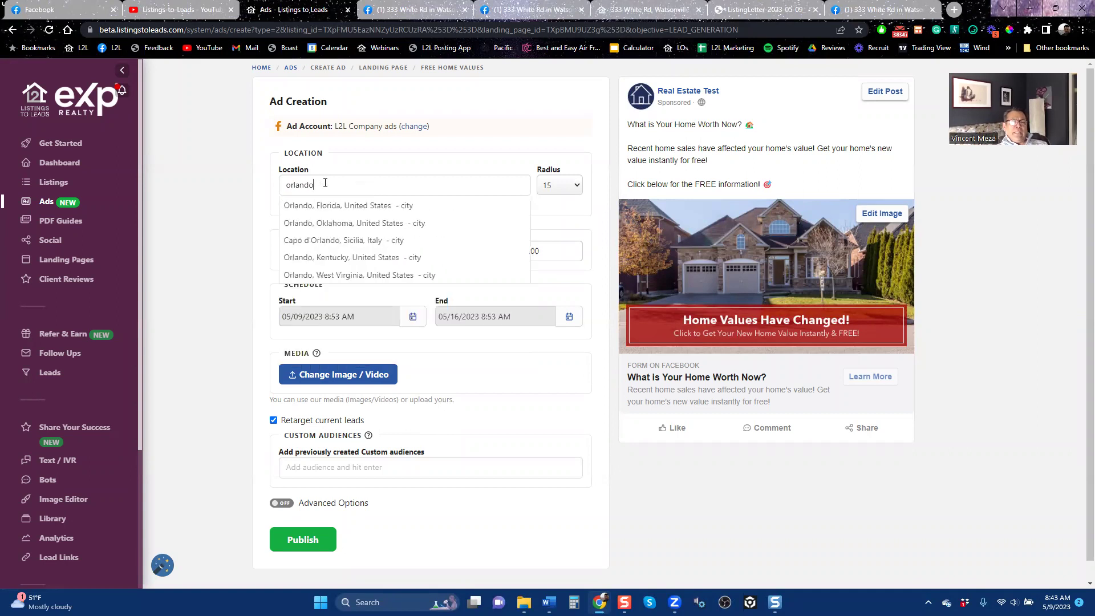
key(Return)
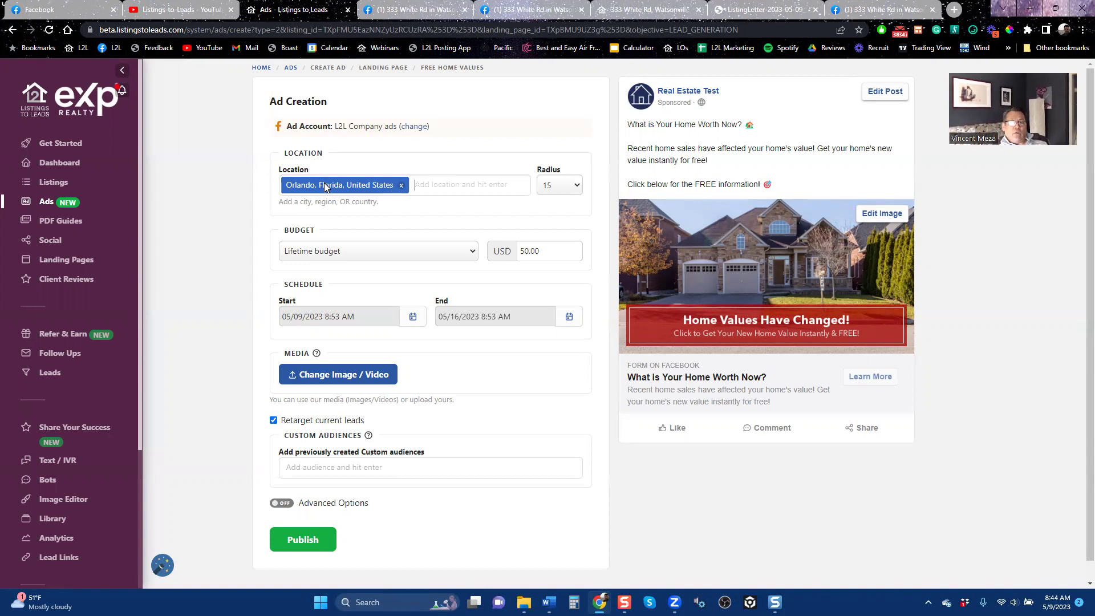
click(765, 10)
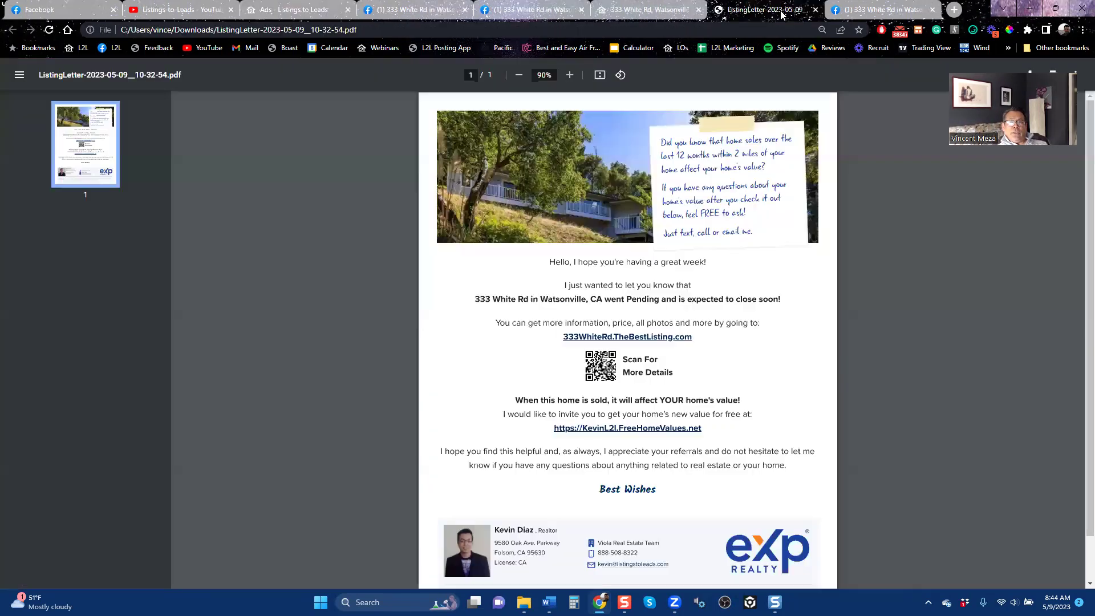
Search Google for Orlando, view its area in Google Maps, and return to the ad form.
click(446, 31)
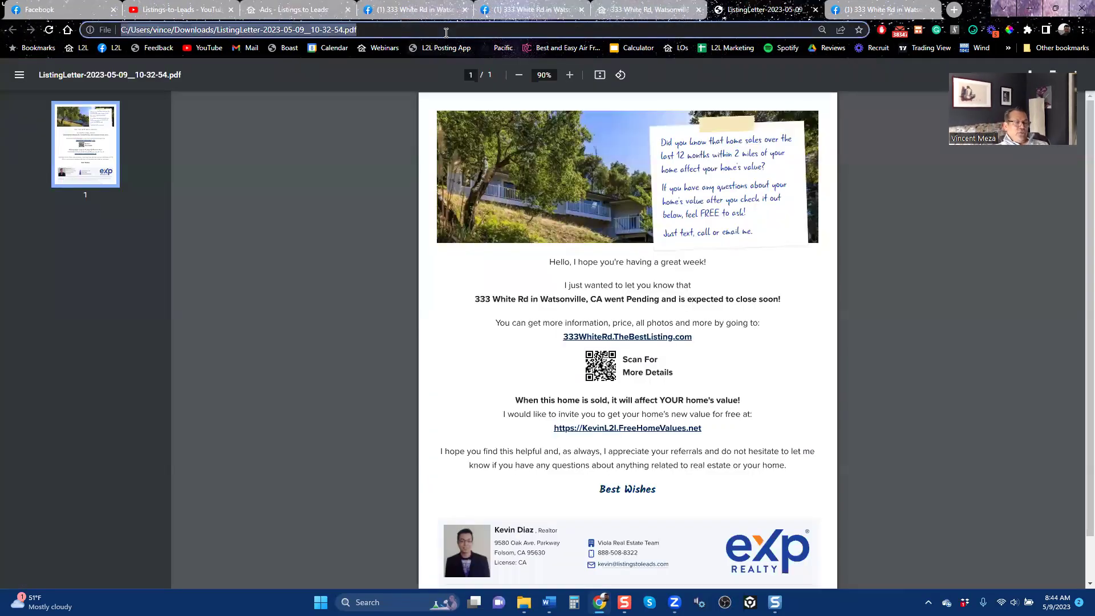
text(orl)
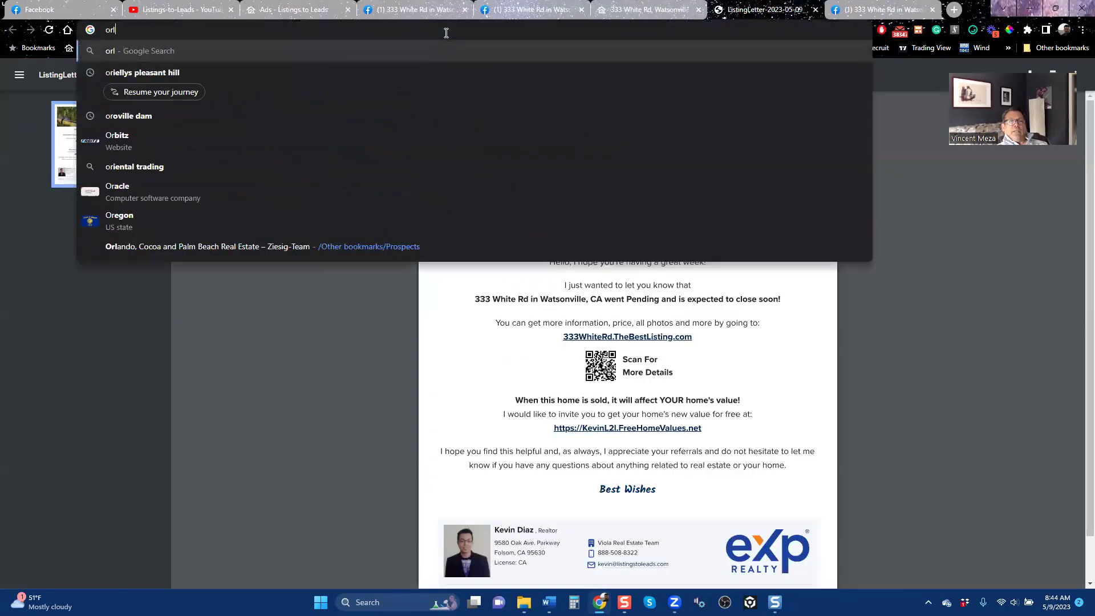
key(Down)
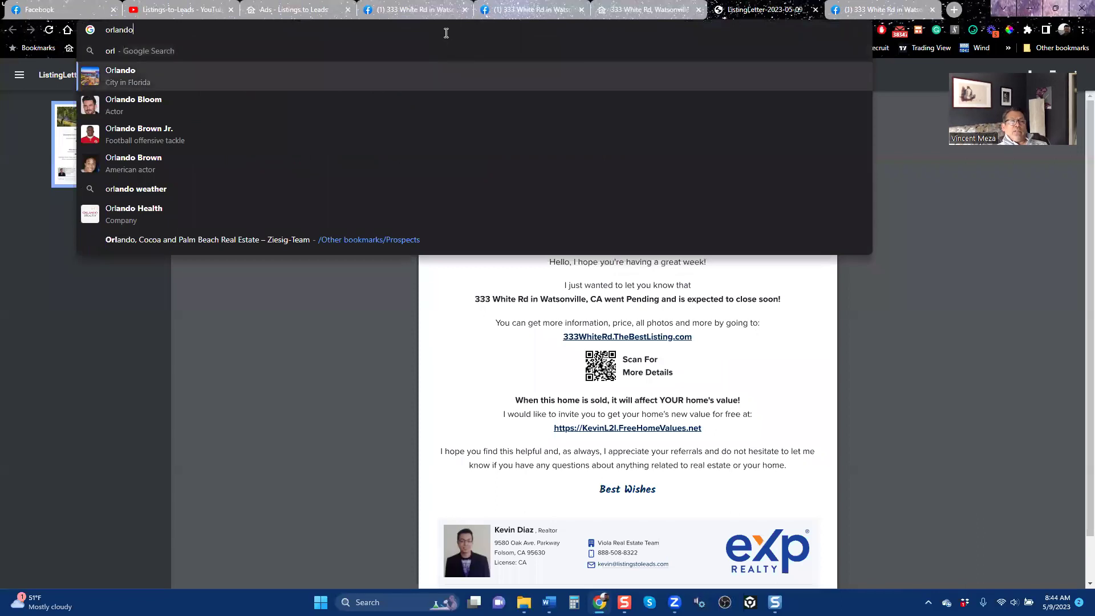
key(Return)
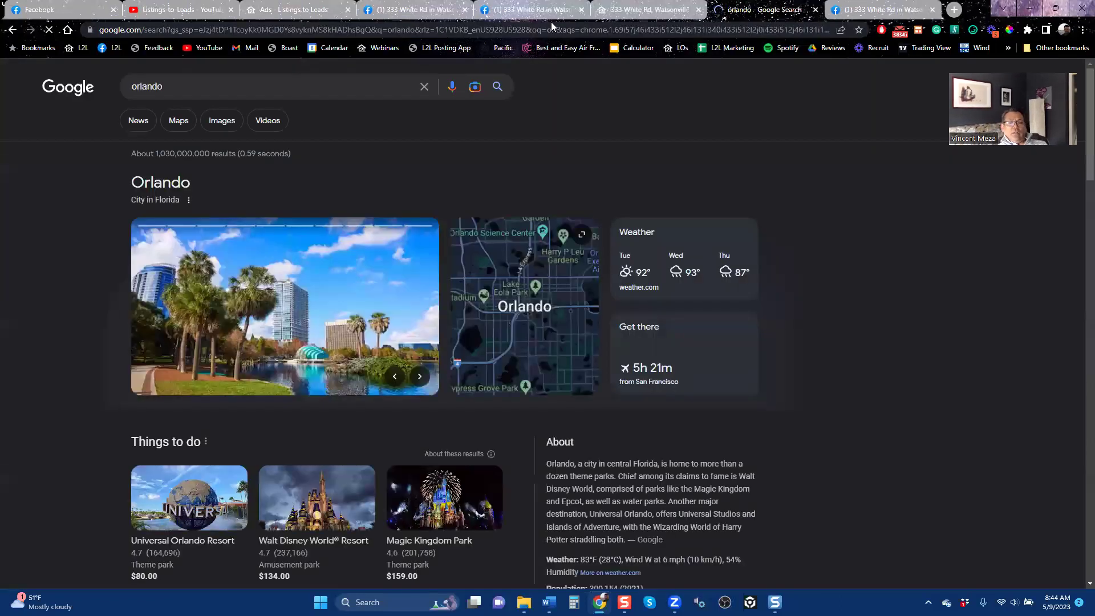
click(542, 308)
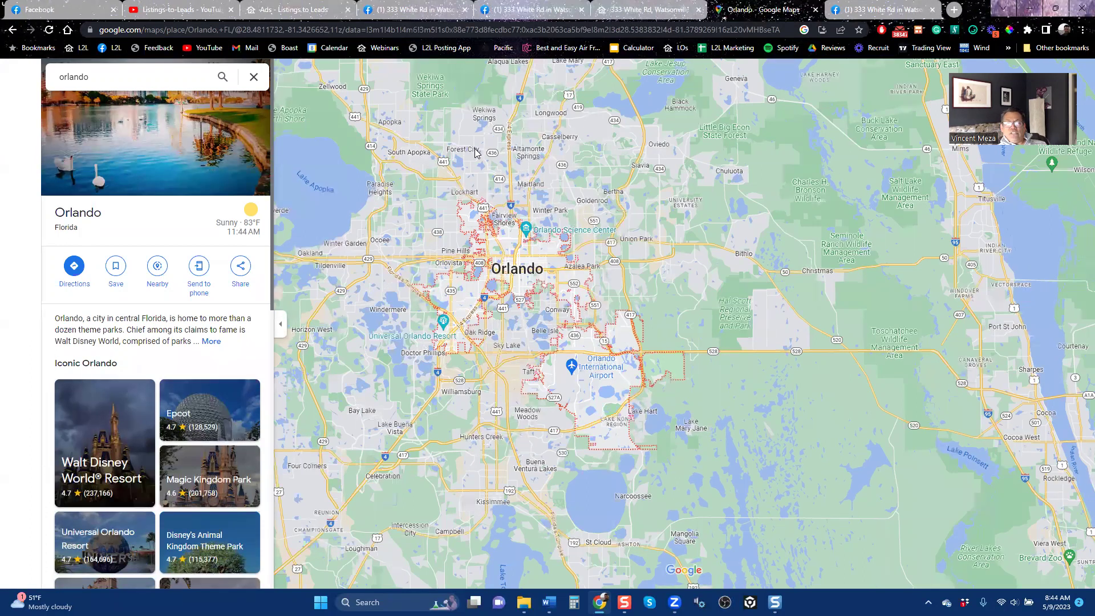
mouse_move(471, 157)
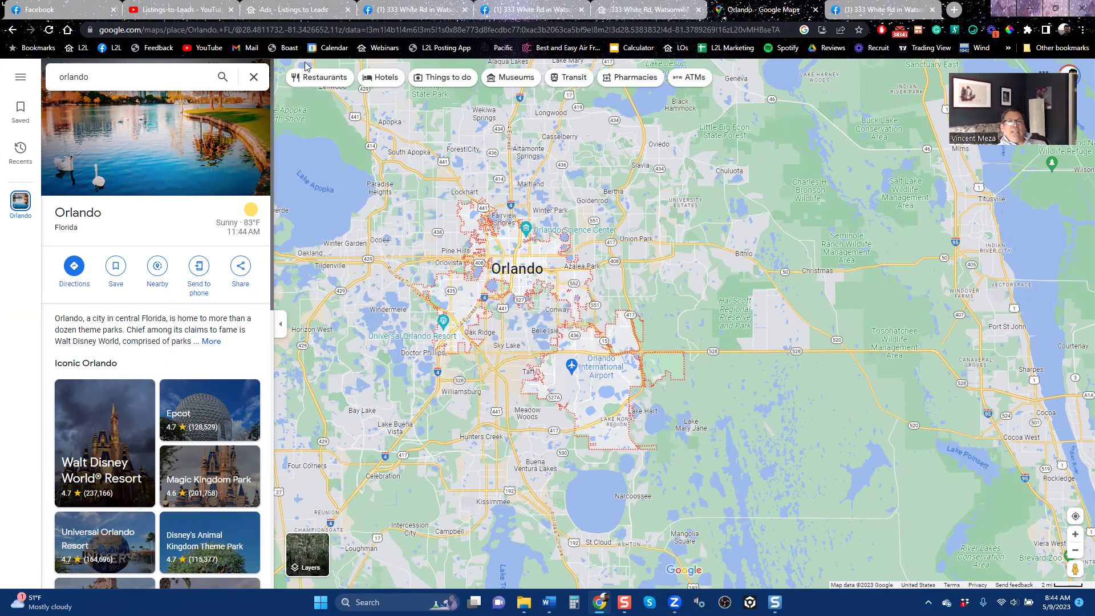
click(296, 11)
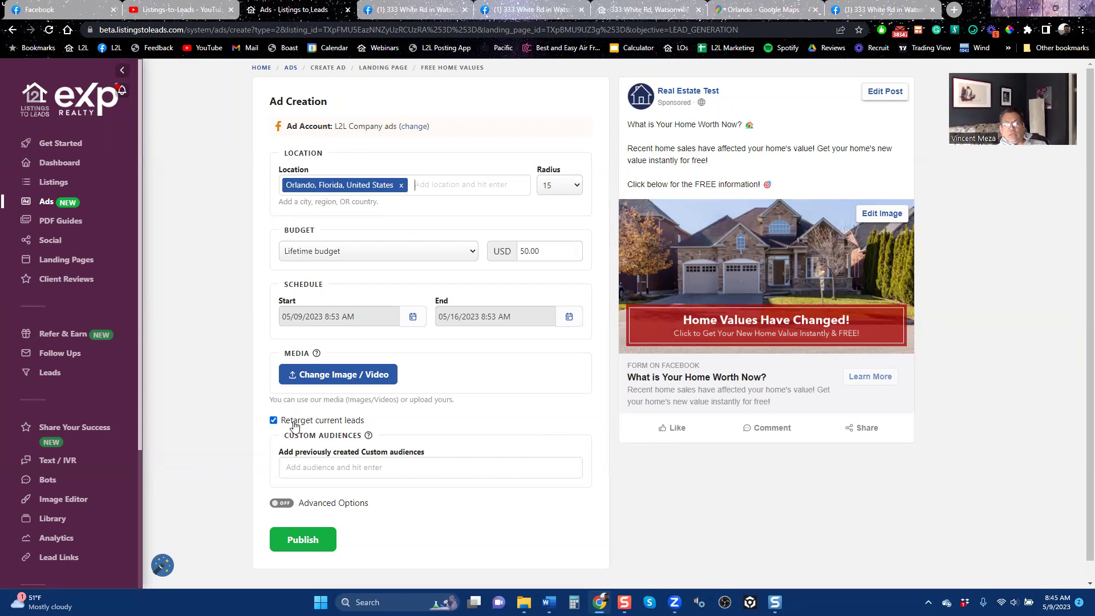
Add the L2L Seller Audience custom audience, clear the Orlando location, and go back to Ads.
click(360, 473)
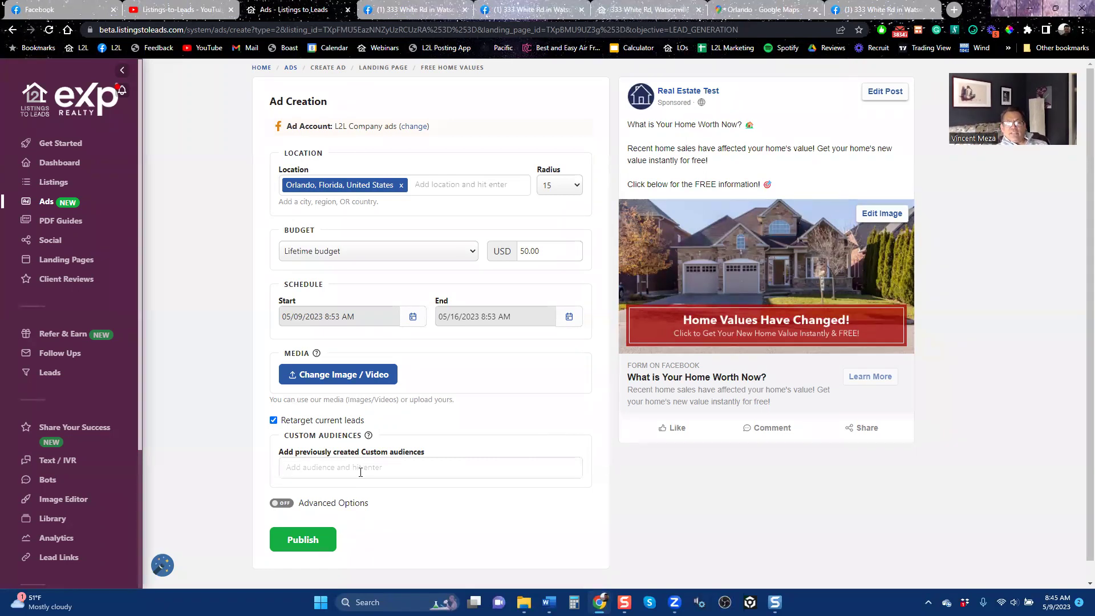
text(l2l)
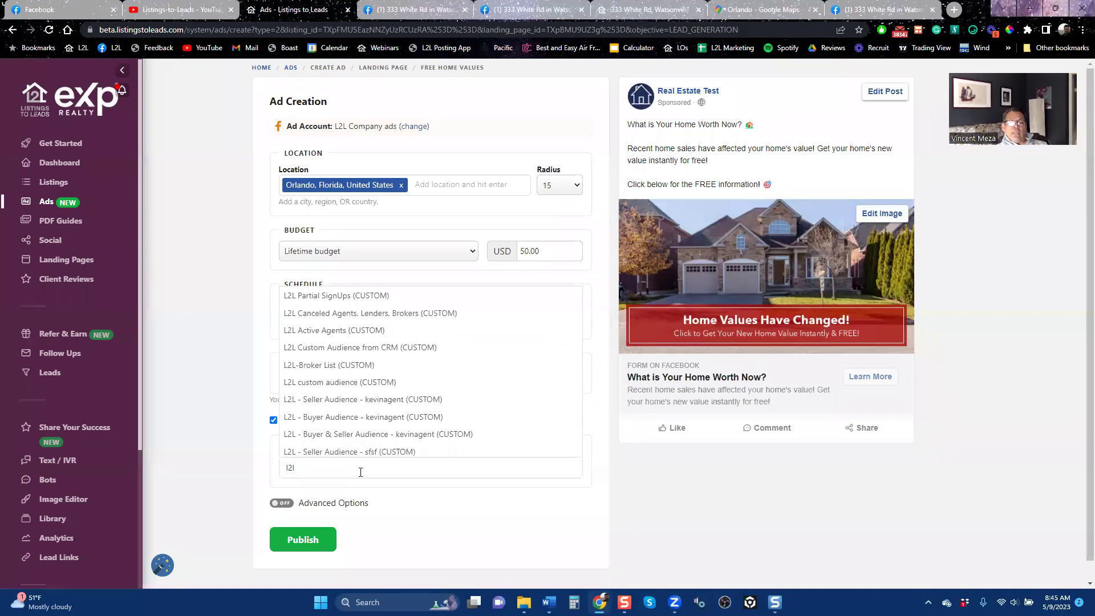
key(Up)
key(Up)
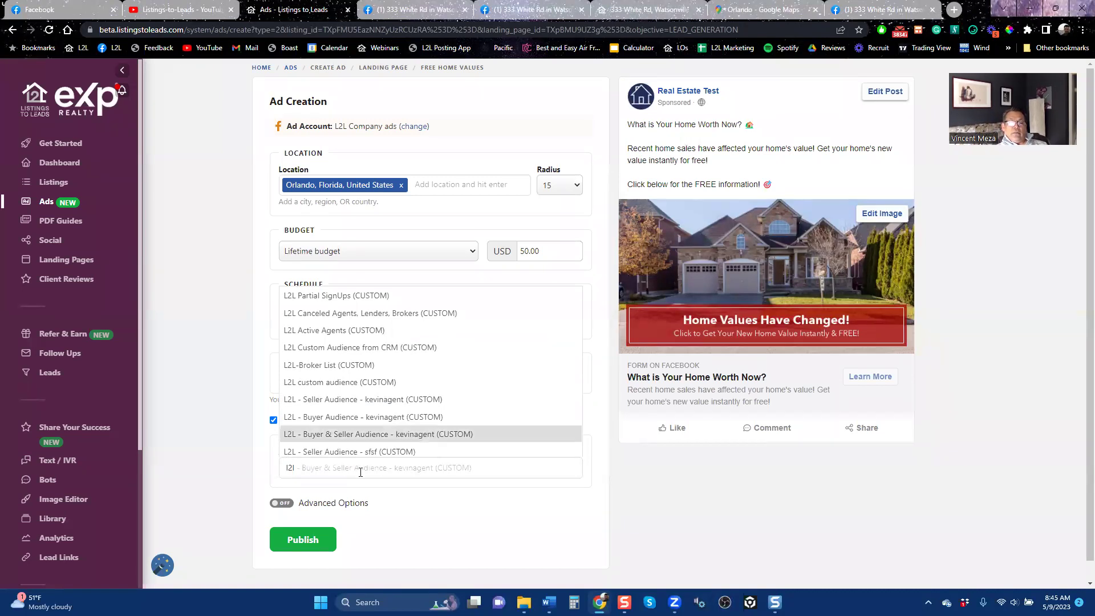
key(Up)
key(Up)
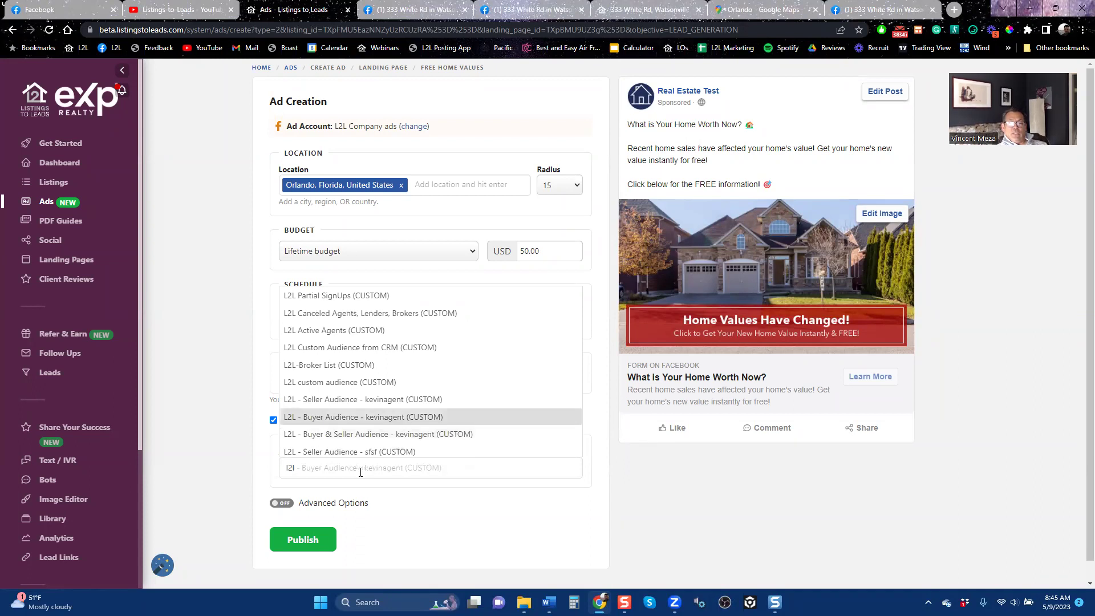
key(Return)
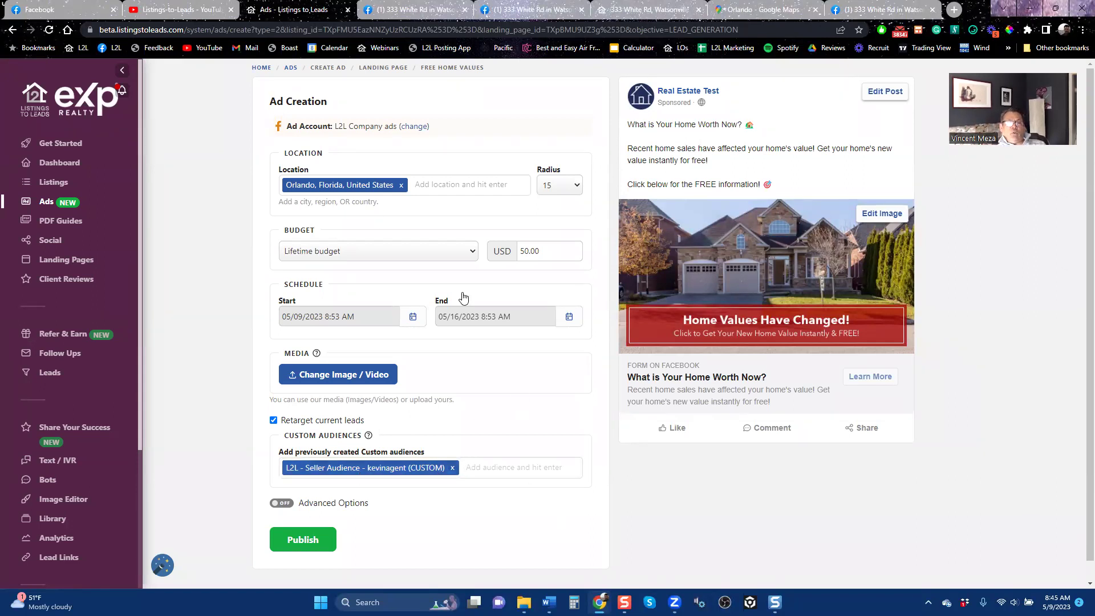
click(401, 186)
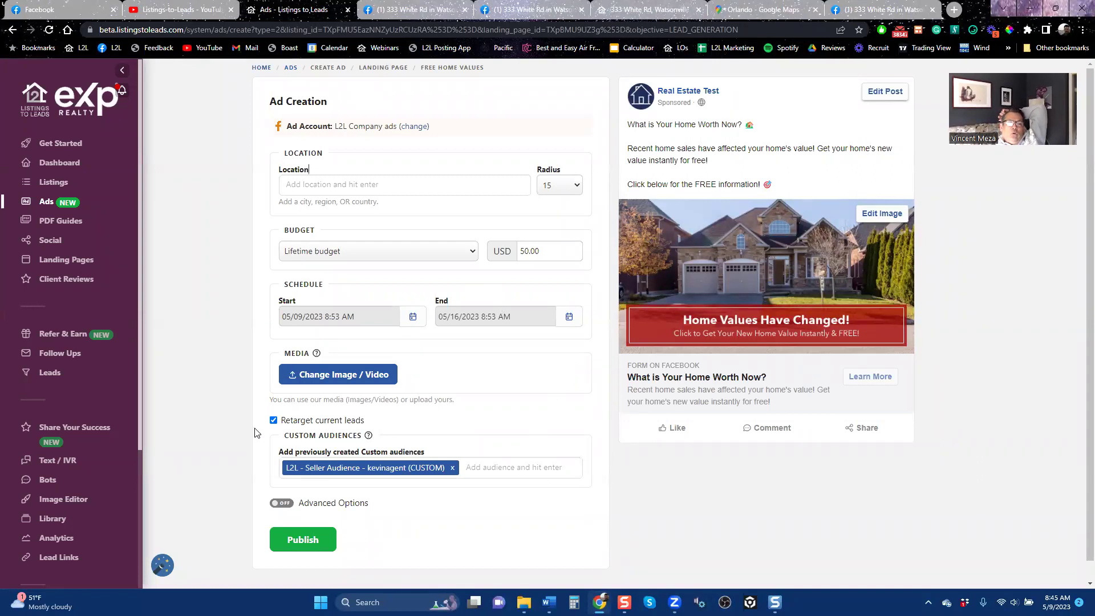
click(12, 29)
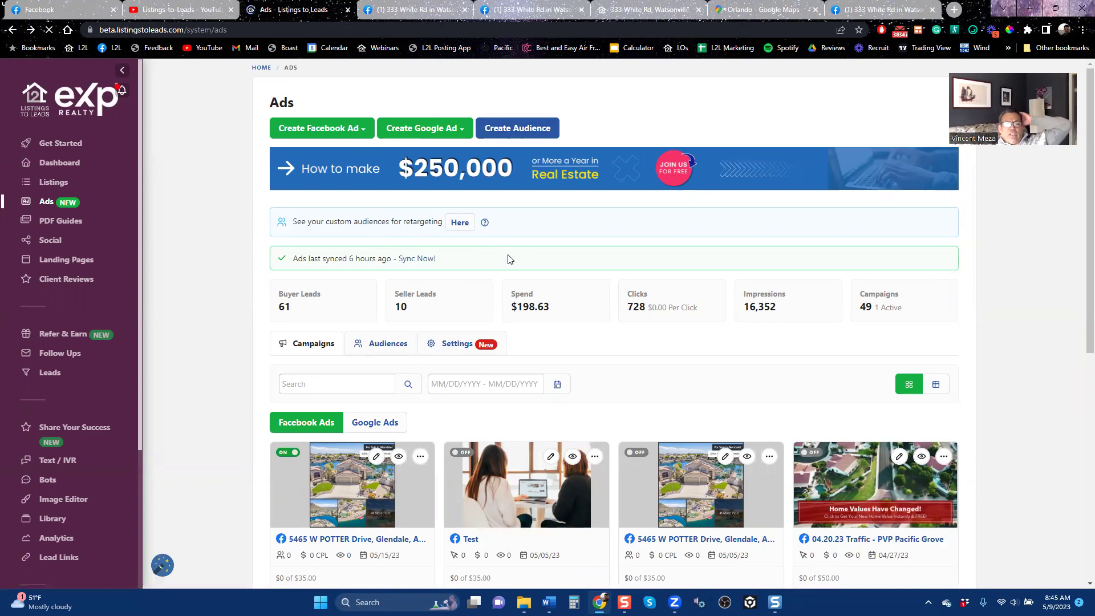
click(526, 132)
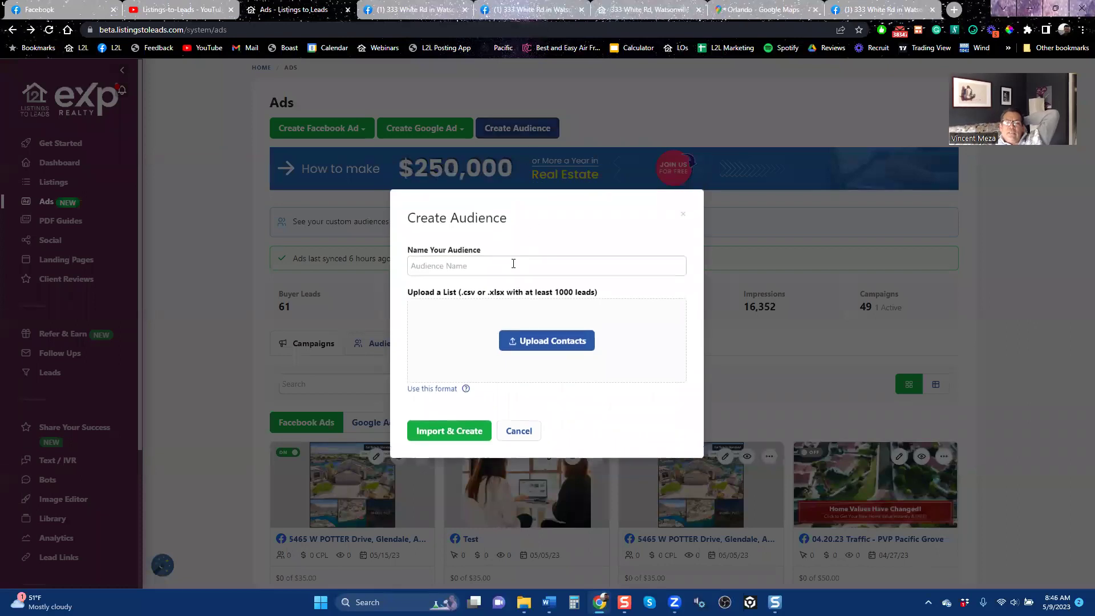
click(514, 263)
text(Orlanda)
key(BackSpace)
text(o Homeowners)
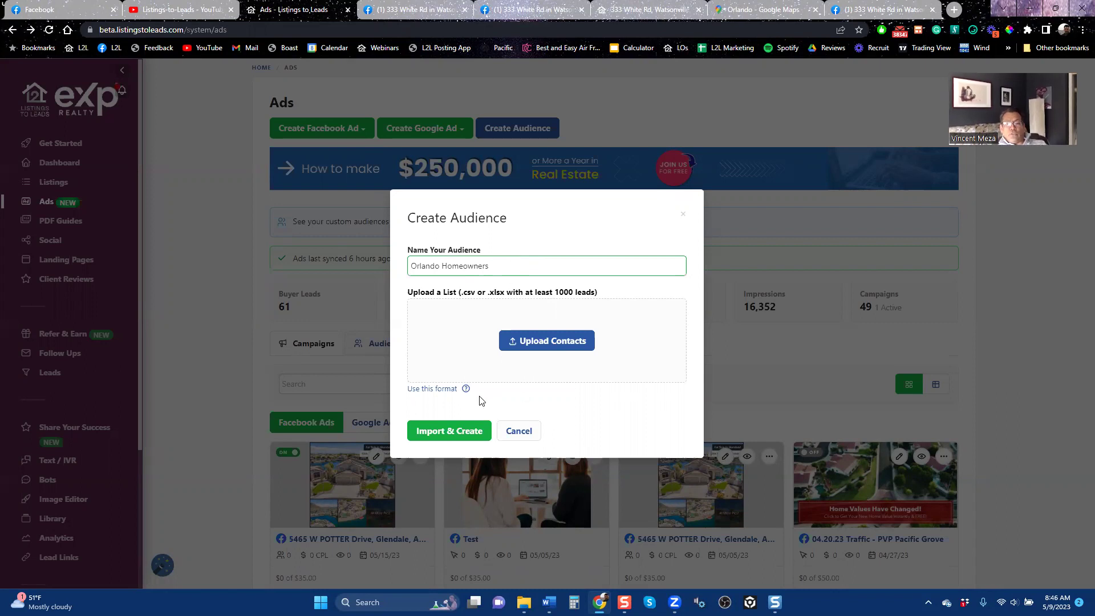
mouse_move(444, 393)
click(682, 215)
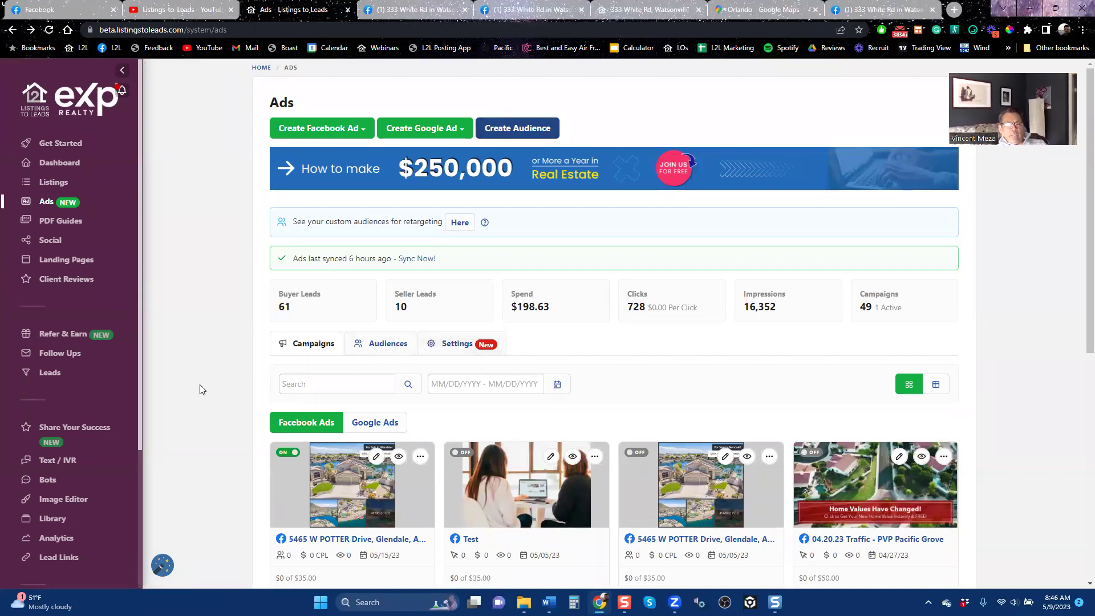
click(313, 129)
Browse the PDF guide ad options, close them, and open the Create Google Ad type menu.
click(330, 191)
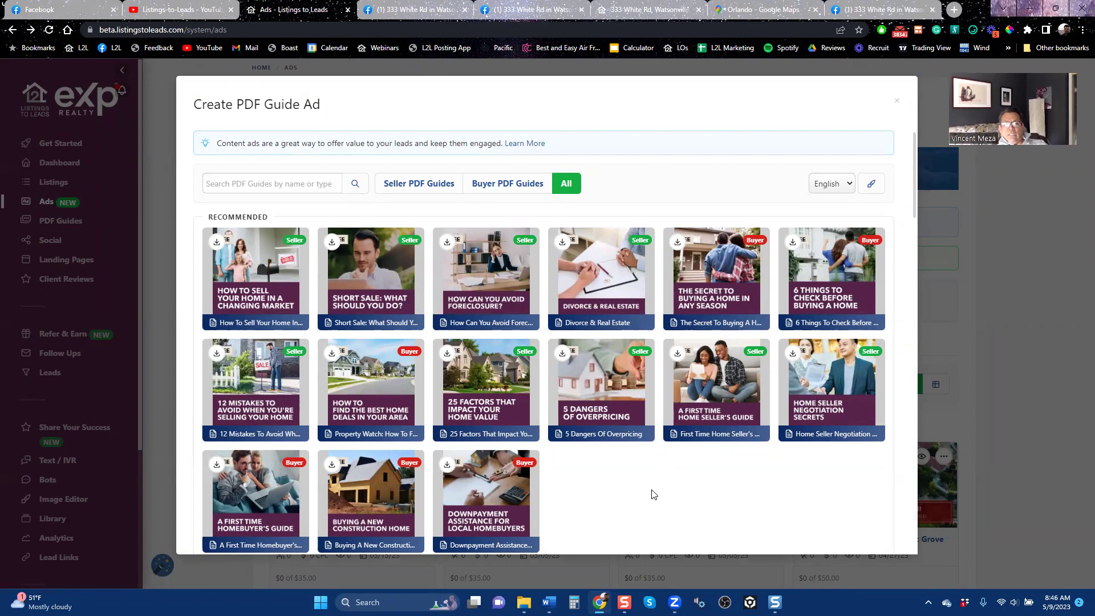
scroll(655, 495, down, 6)
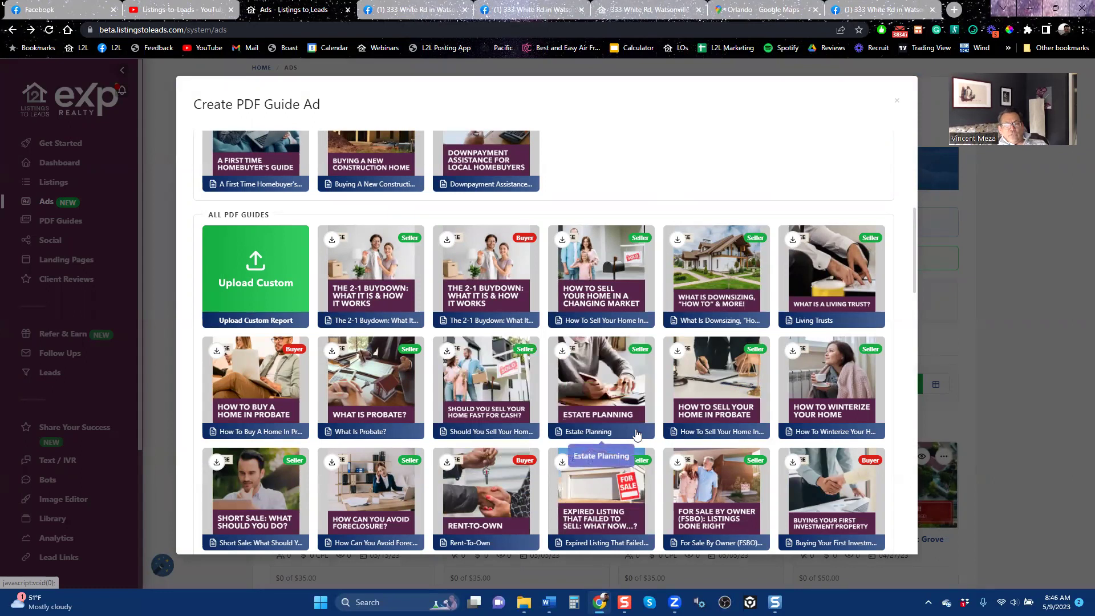
scroll(710, 470, down, 6)
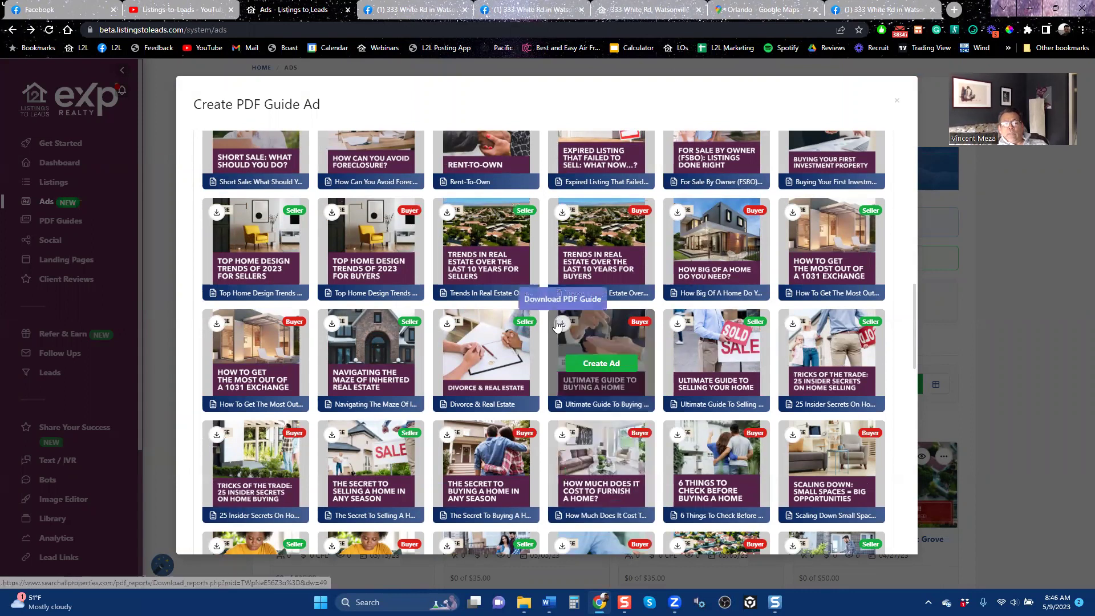
scroll(571, 331, up, 15)
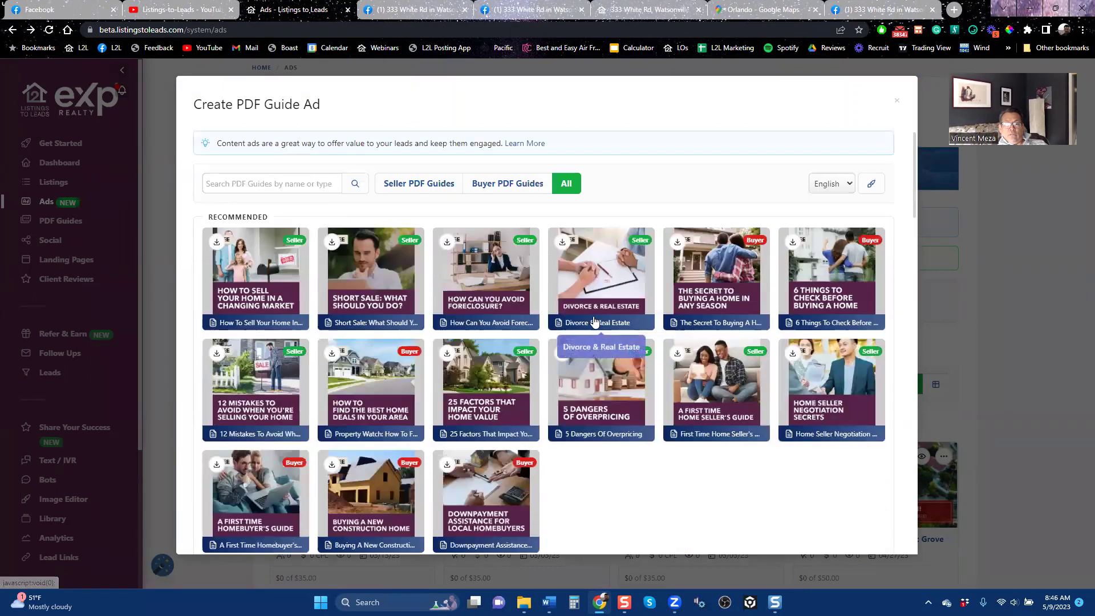
click(897, 105)
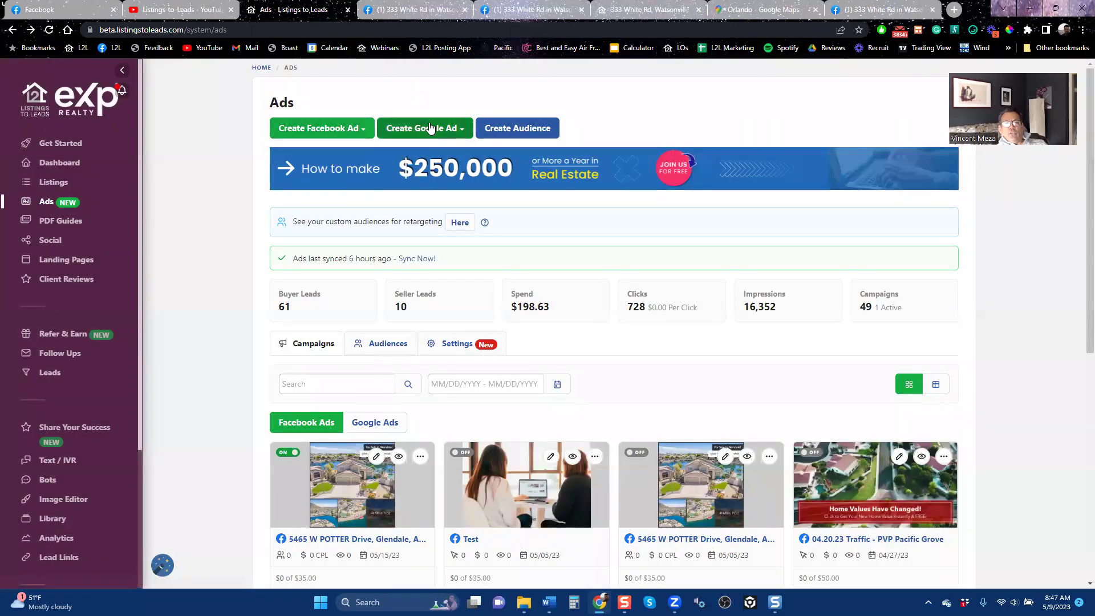
click(458, 129)
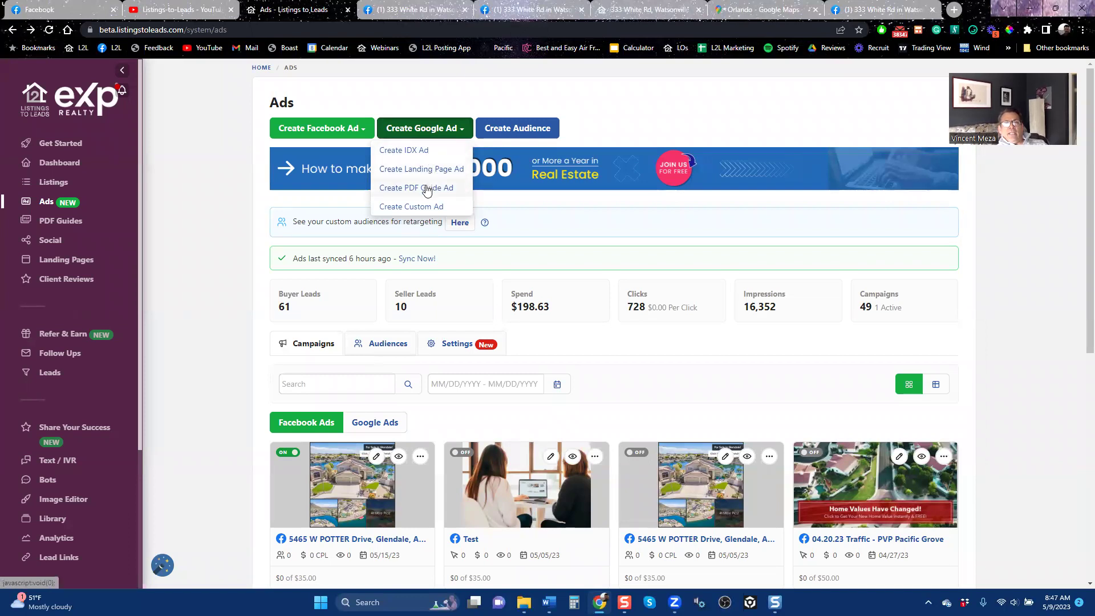
click(863, 15)
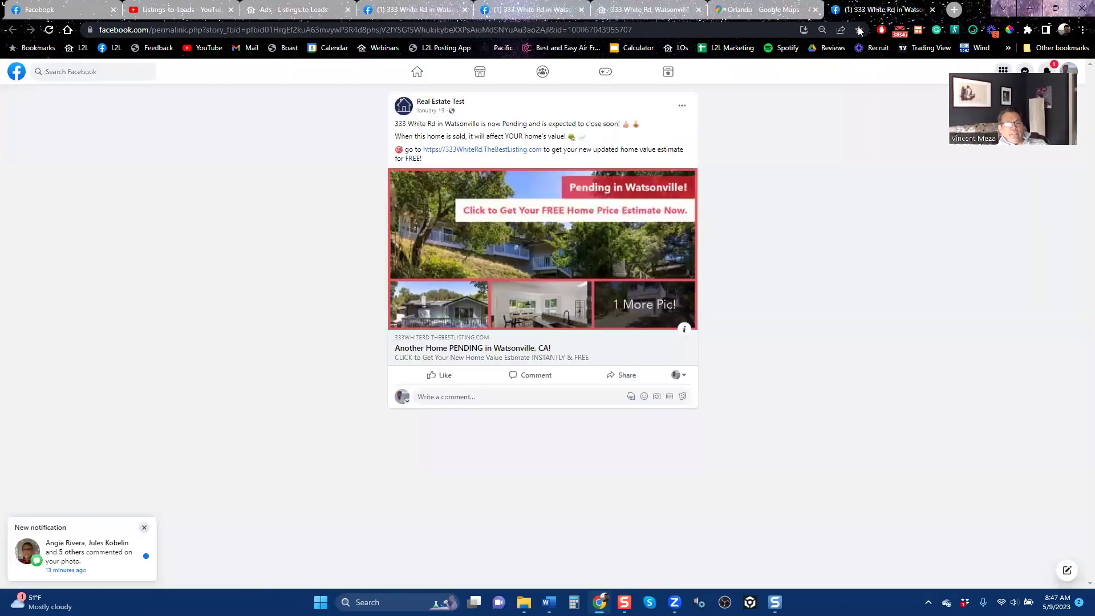
Scroll through the Facebook home news feed, then return to the Listings to Leads Ads page.
click(418, 71)
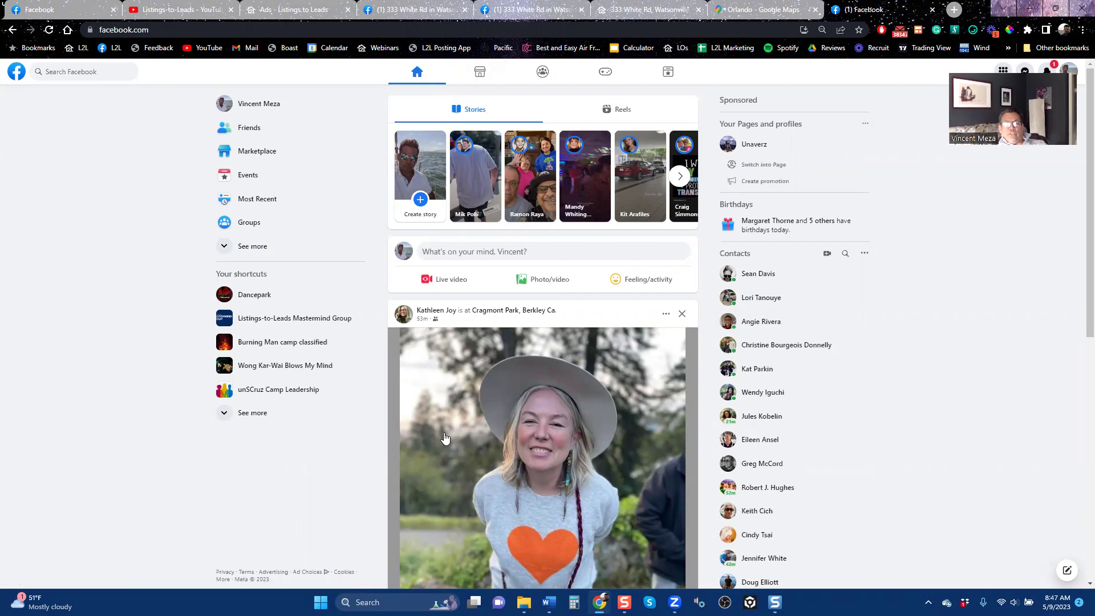
scroll(469, 433, down, 6)
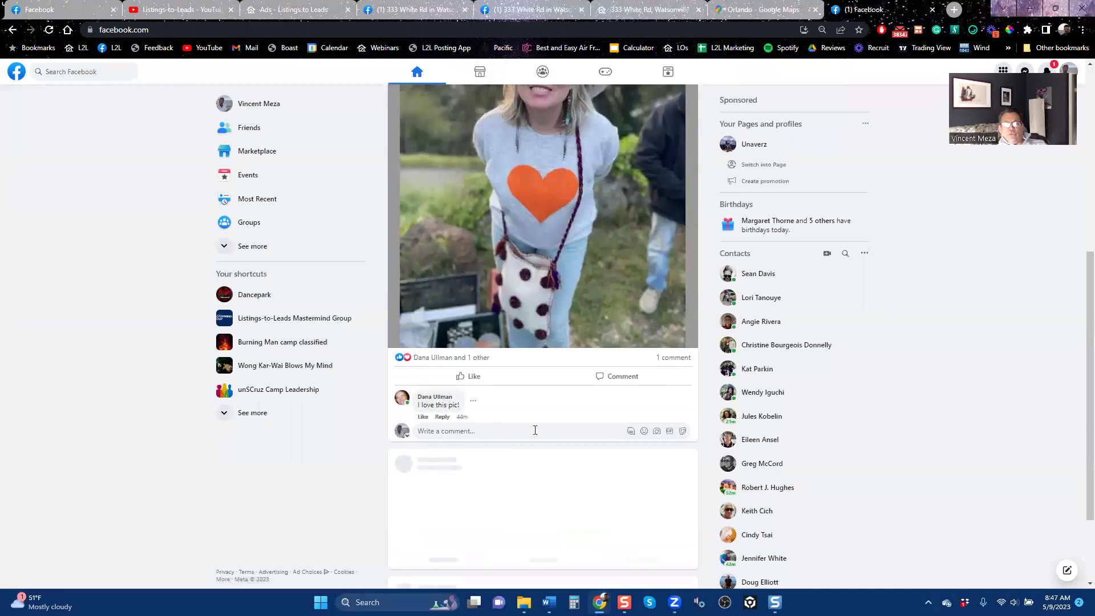
scroll(548, 426, down, 6)
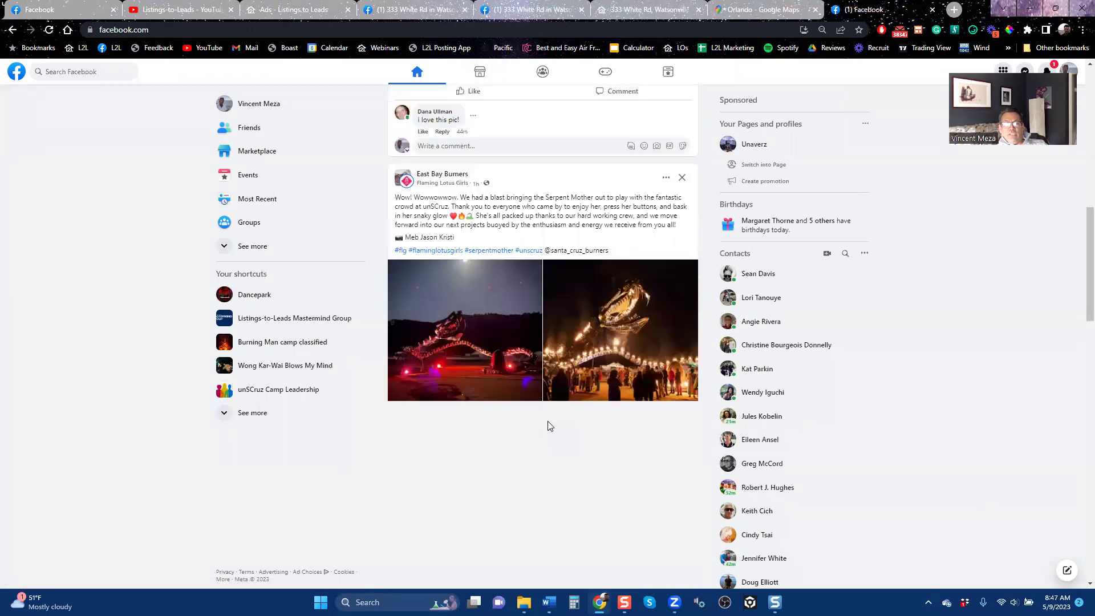
scroll(549, 425, down, 6)
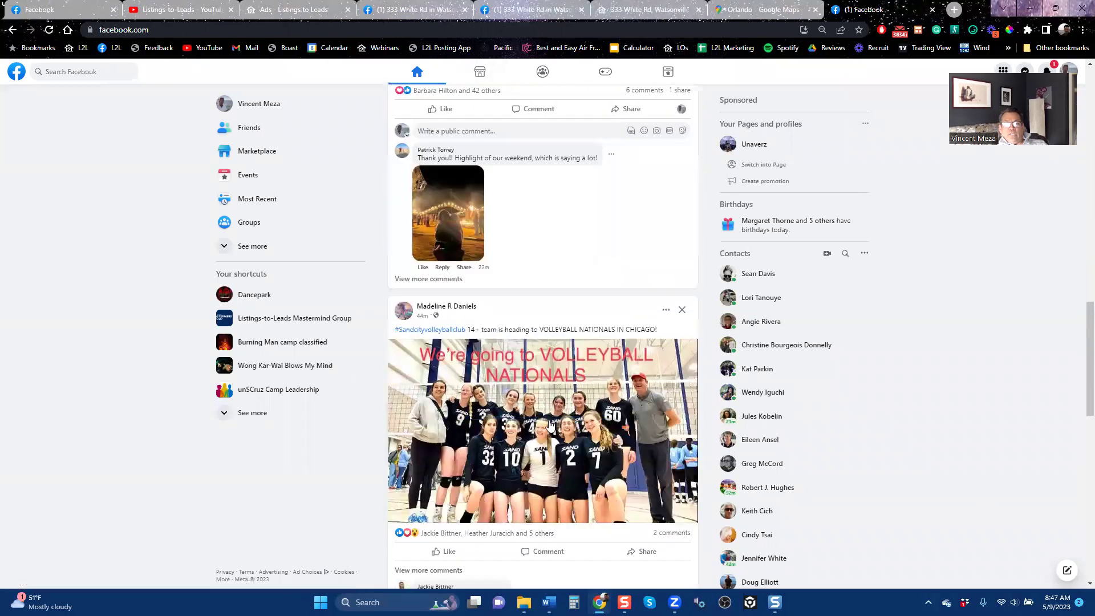
scroll(551, 425, down, 6)
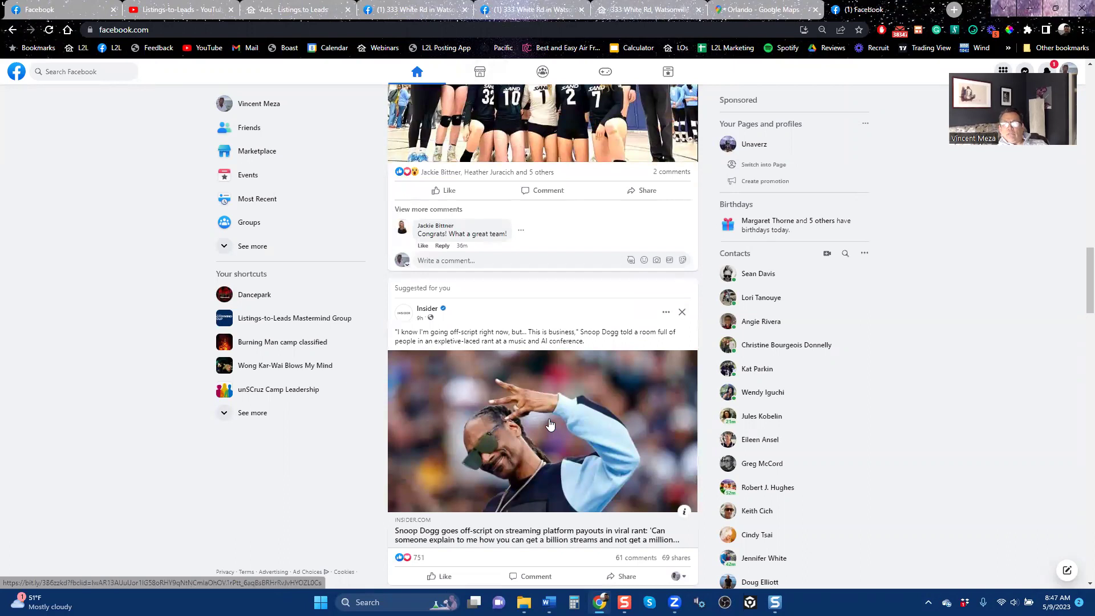
scroll(550, 424, down, 6)
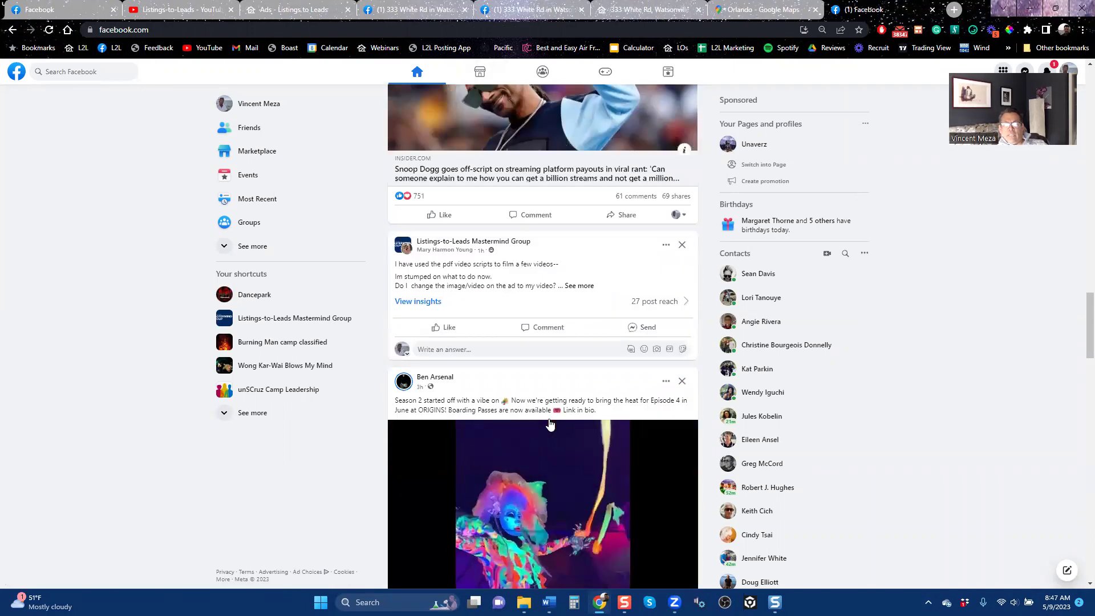
scroll(551, 424, down, 6)
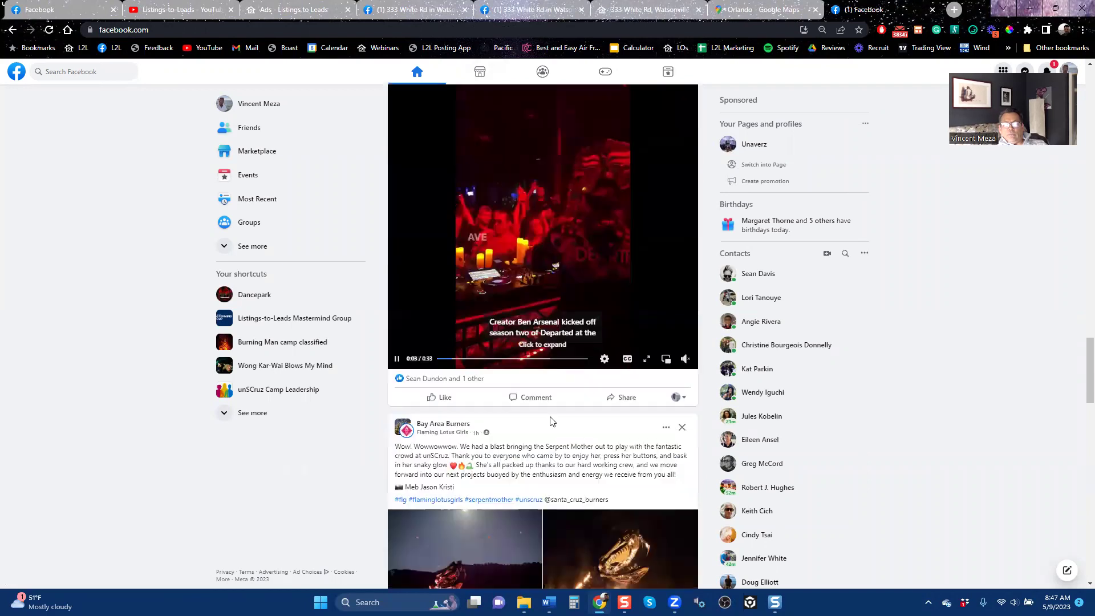
scroll(551, 421, down, 6)
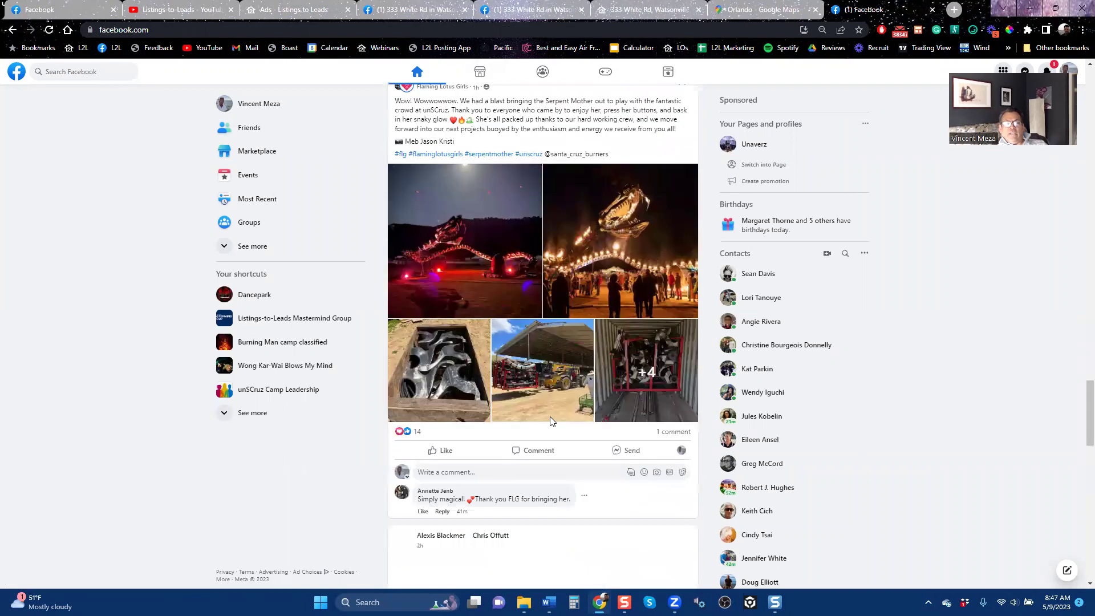
scroll(362, 513, down, 6)
scroll(361, 514, down, 6)
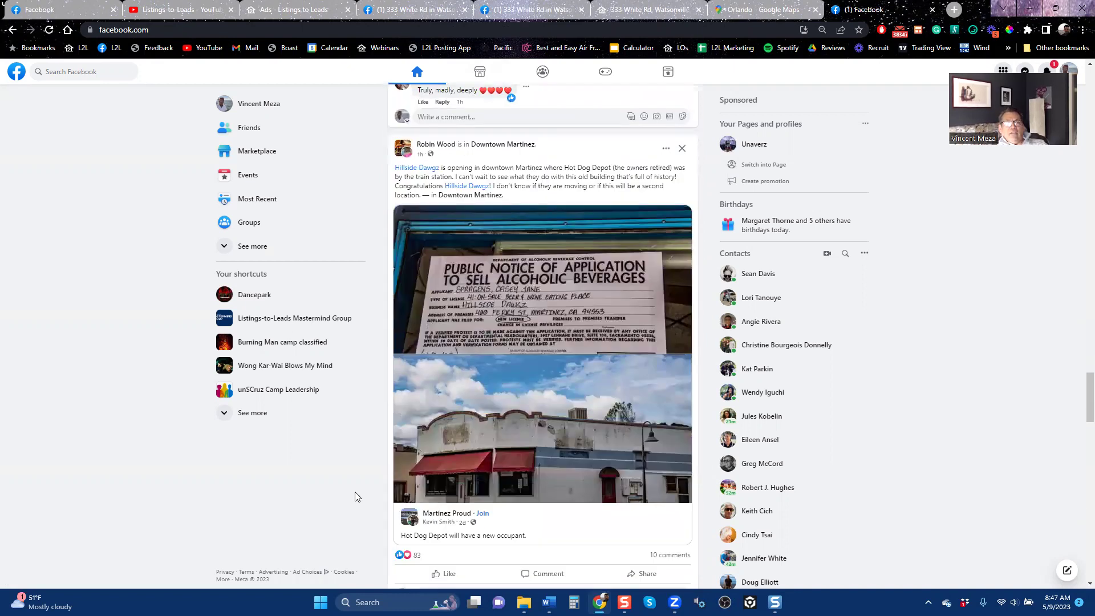
click(296, 10)
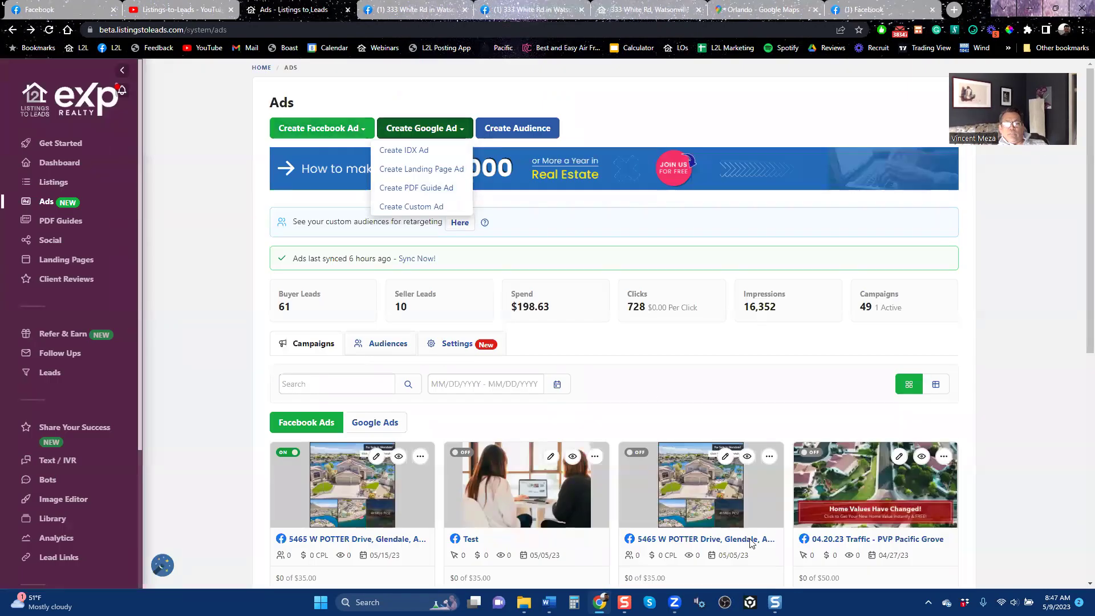
Scroll down through the Facebook news feed, then start a new tab on the Google start page.
scroll(751, 544, down, 6)
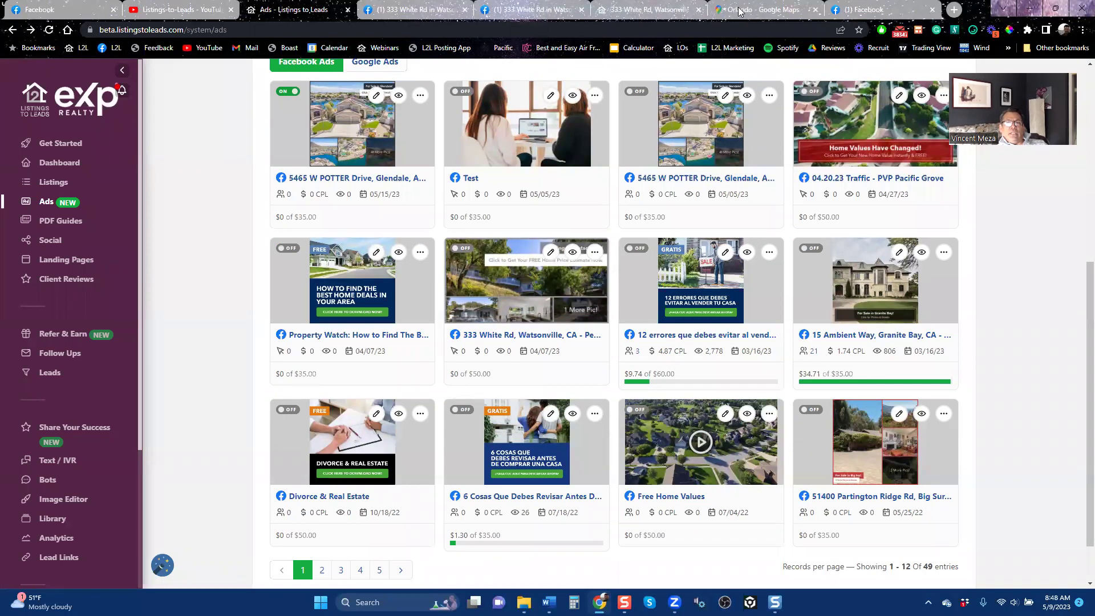
click(888, 9)
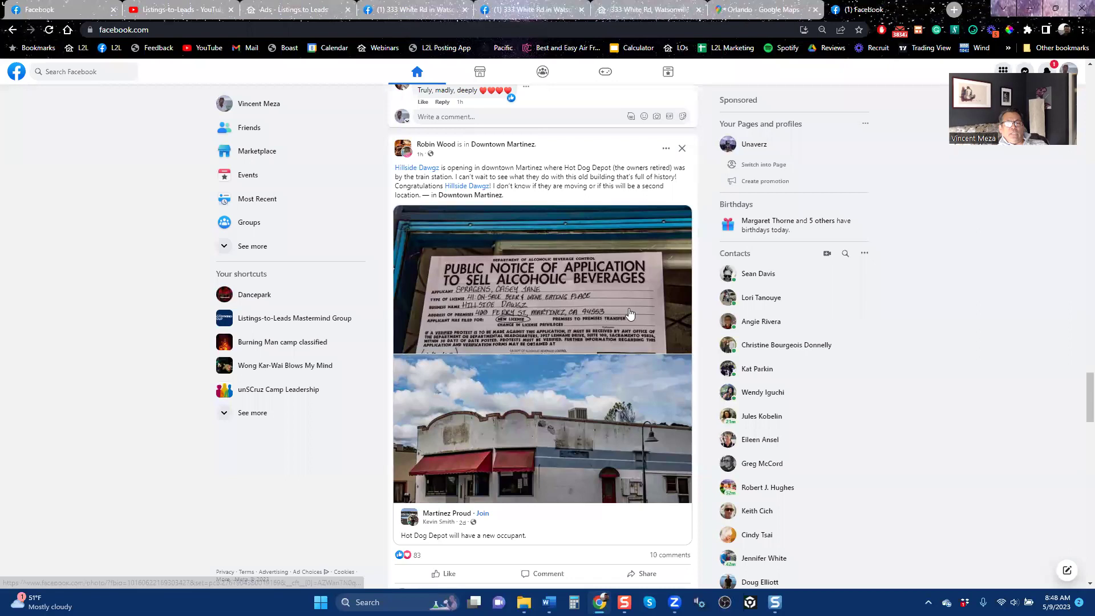
scroll(586, 406, down, 6)
scroll(586, 406, down, 6)
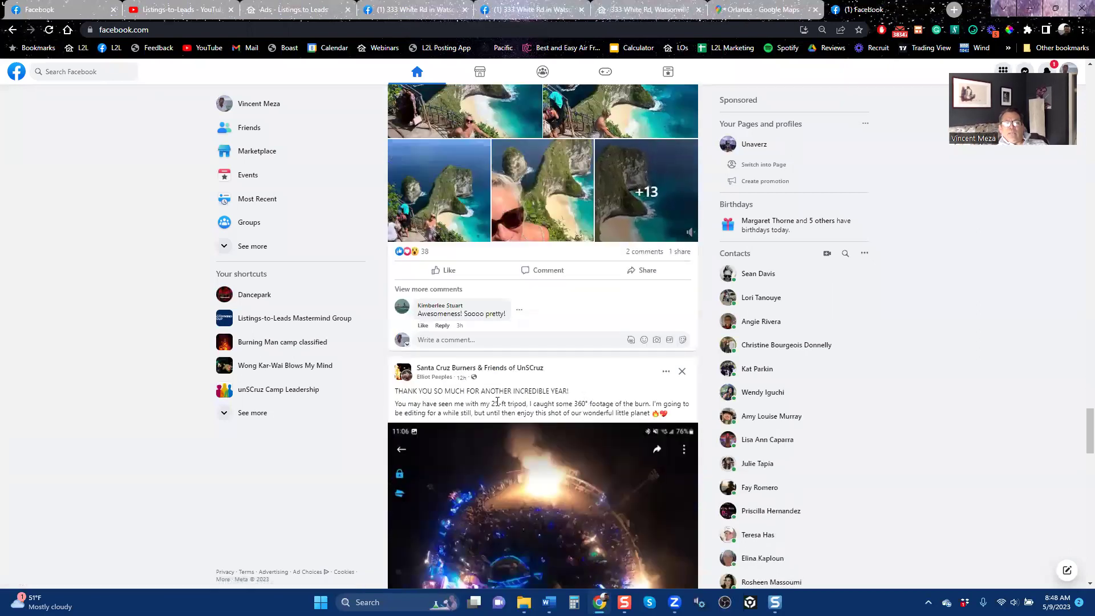
scroll(584, 399, down, 5)
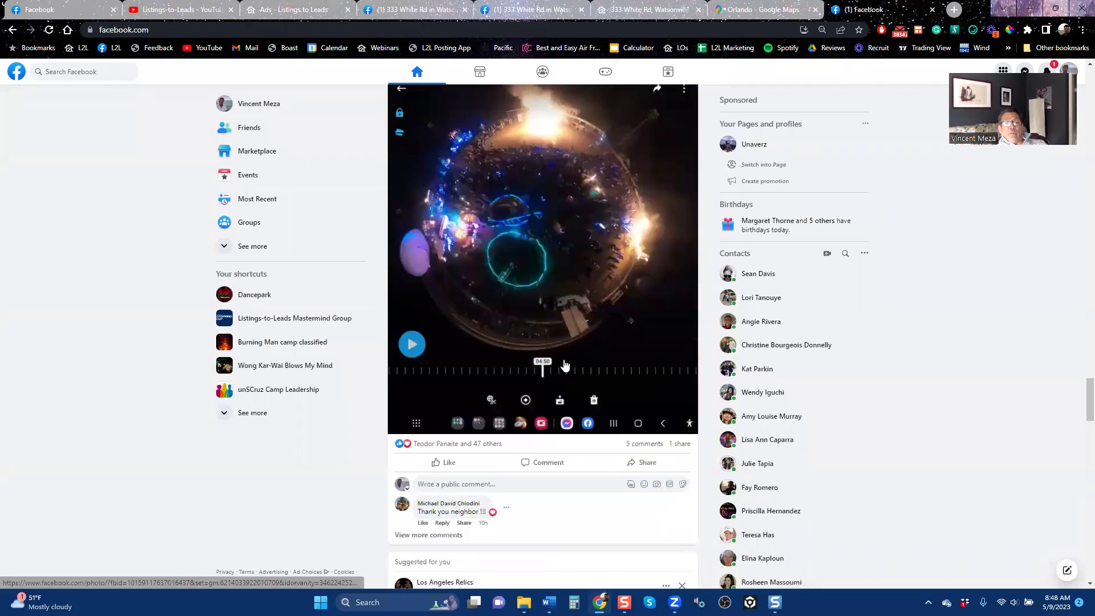
scroll(565, 365, down, 5)
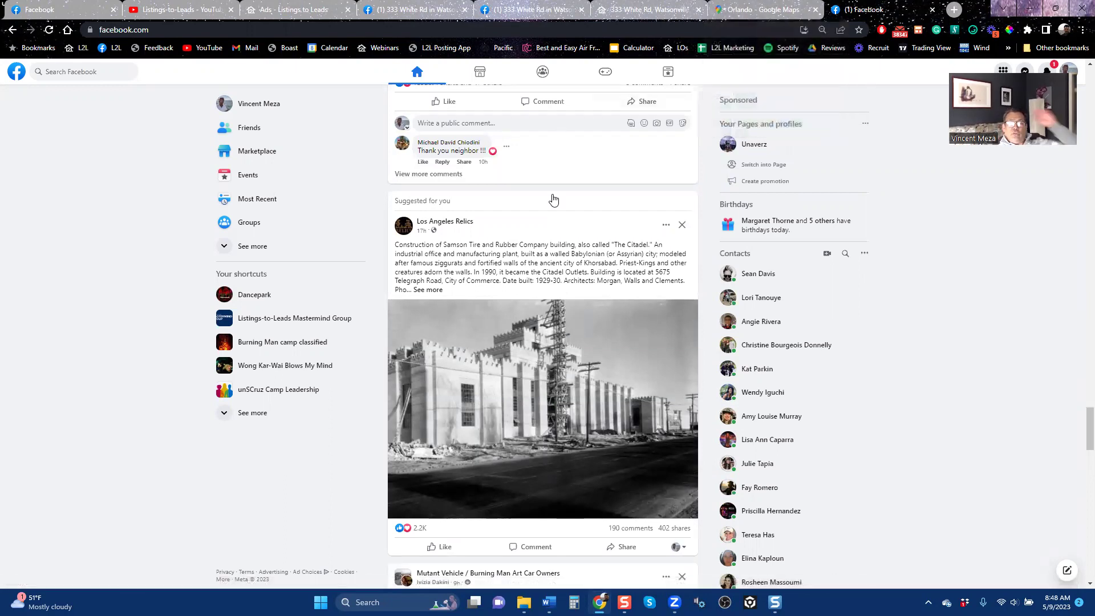
scroll(540, 313, down, 6)
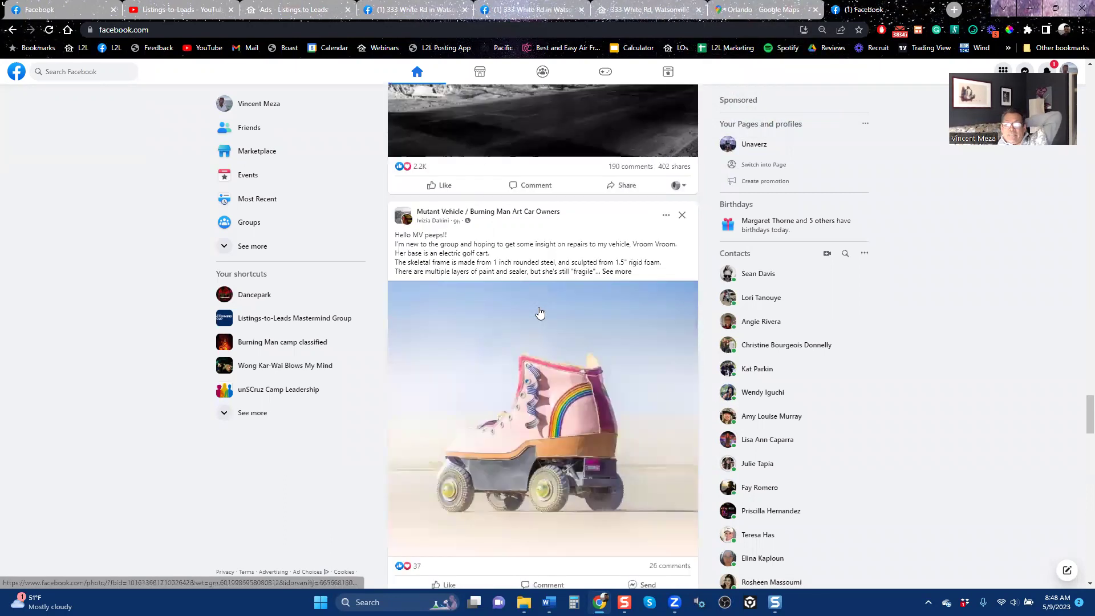
scroll(540, 313, down, 6)
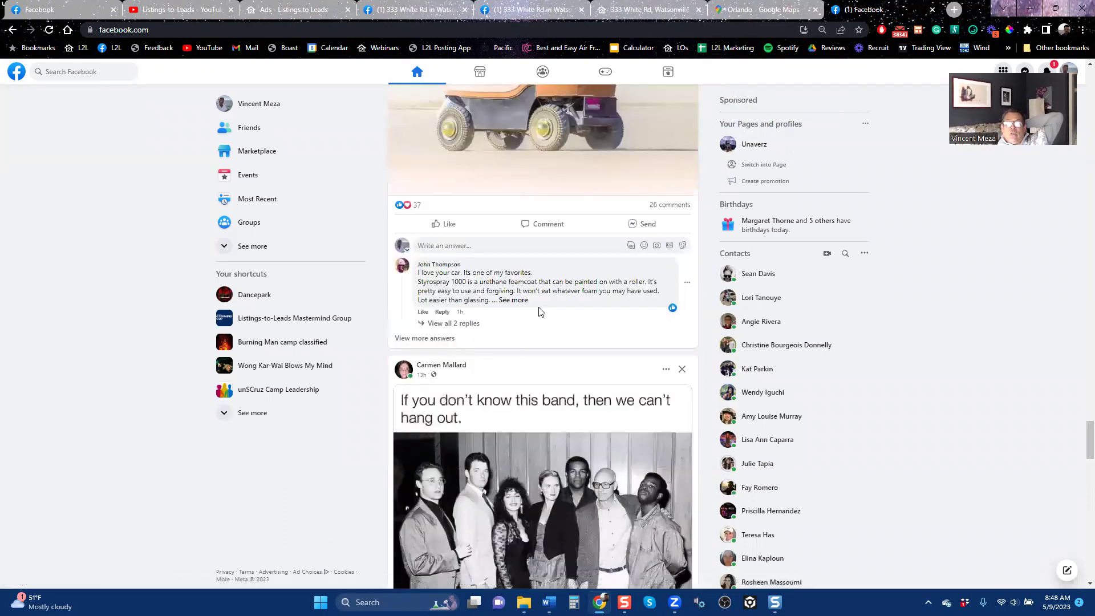
scroll(540, 312, down, 6)
scroll(540, 311, down, 6)
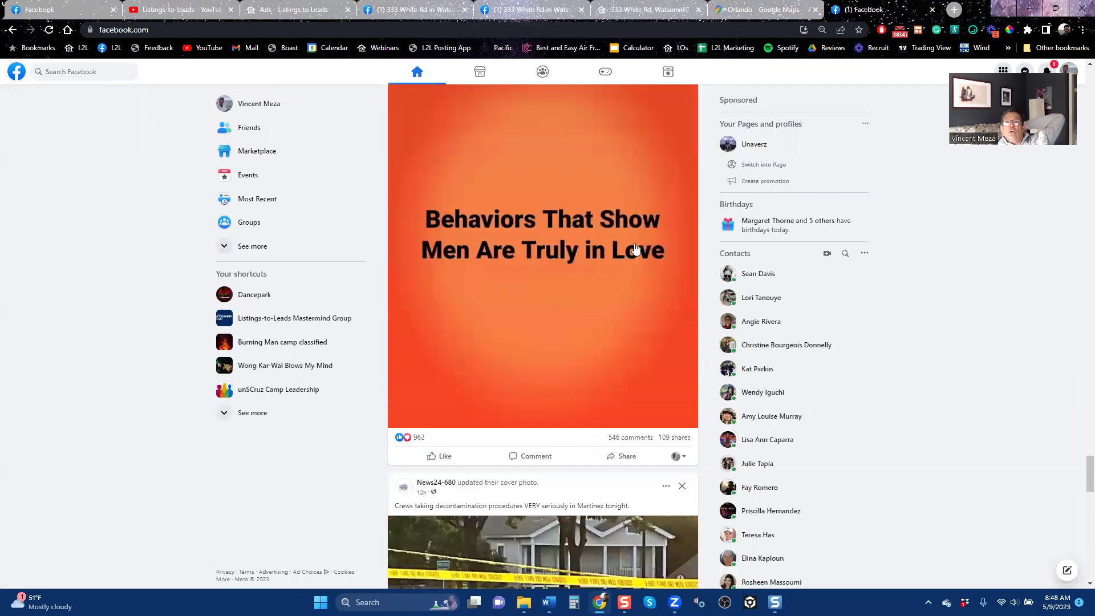
click(954, 10)
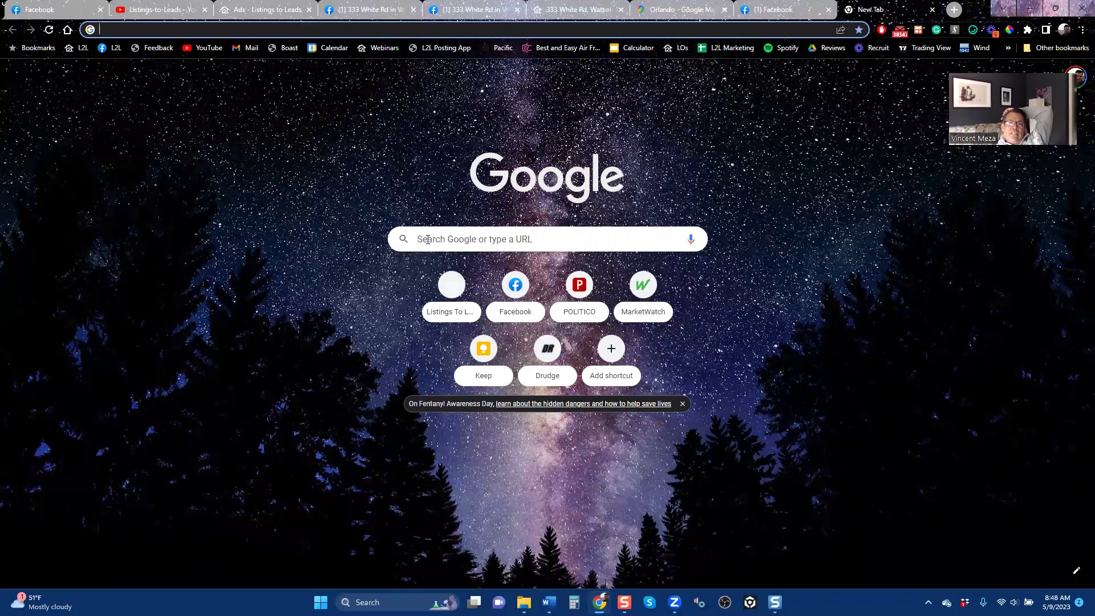
Close the two 333 White Rd tabs and return to the top of the Listings to Leads Ads page.
click(519, 11)
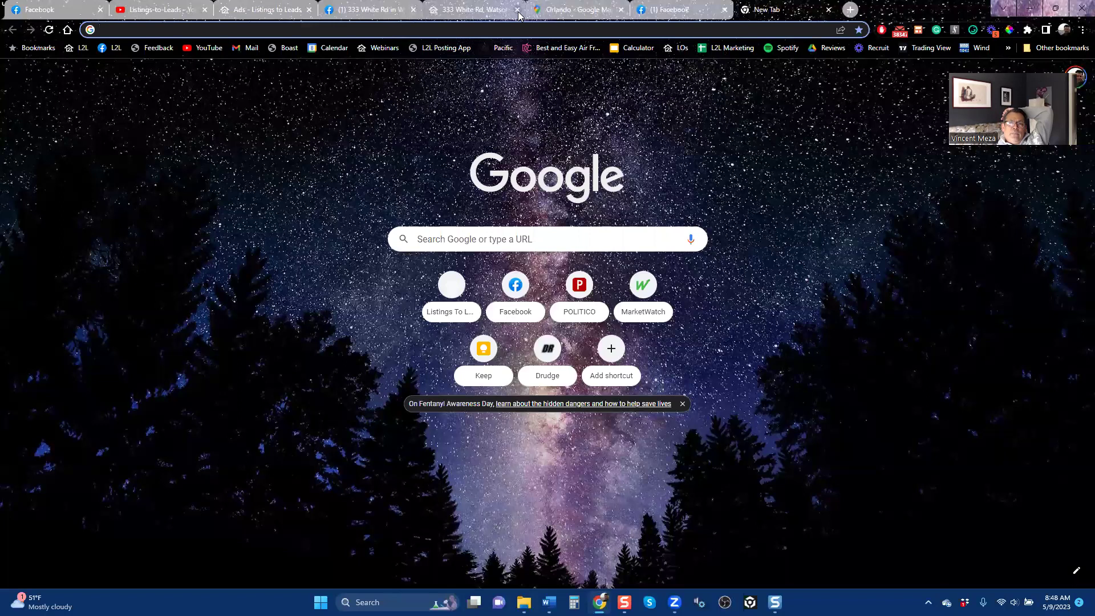
click(519, 11)
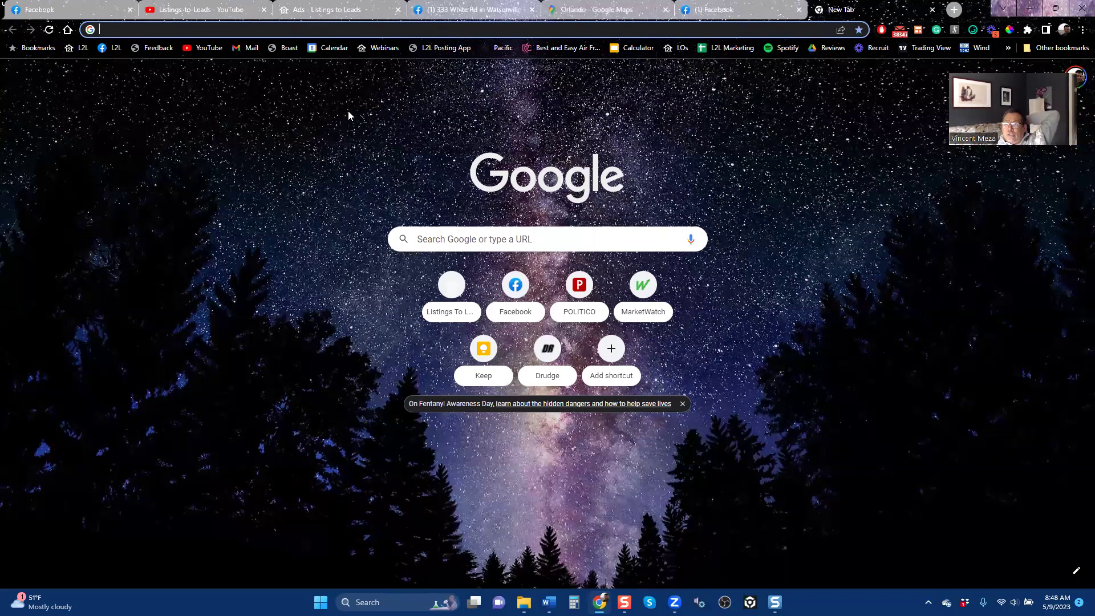
click(344, 11)
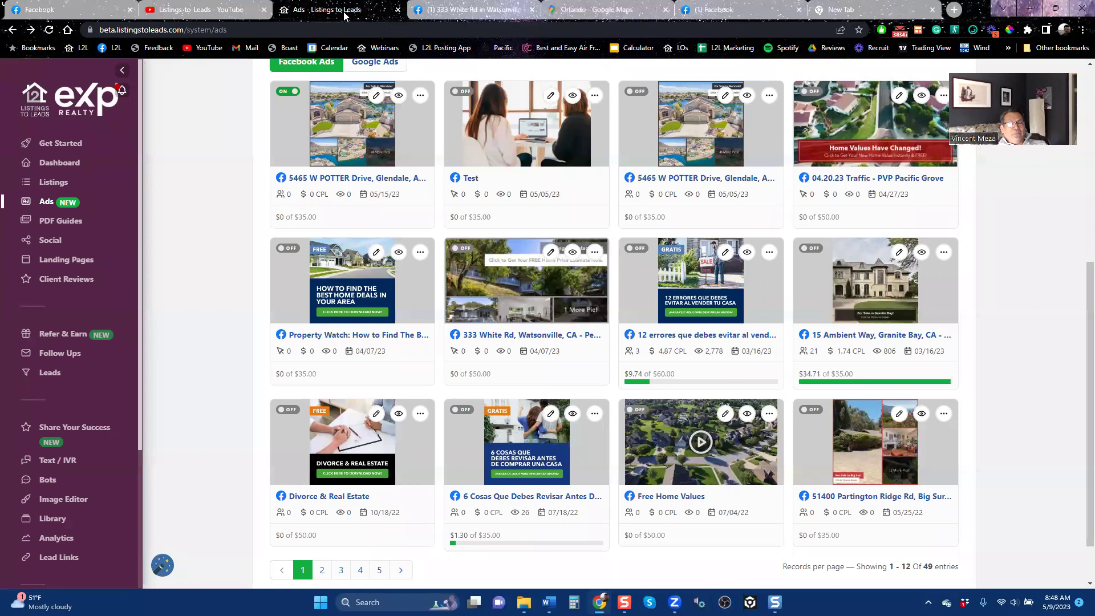
scroll(207, 240, up, 6)
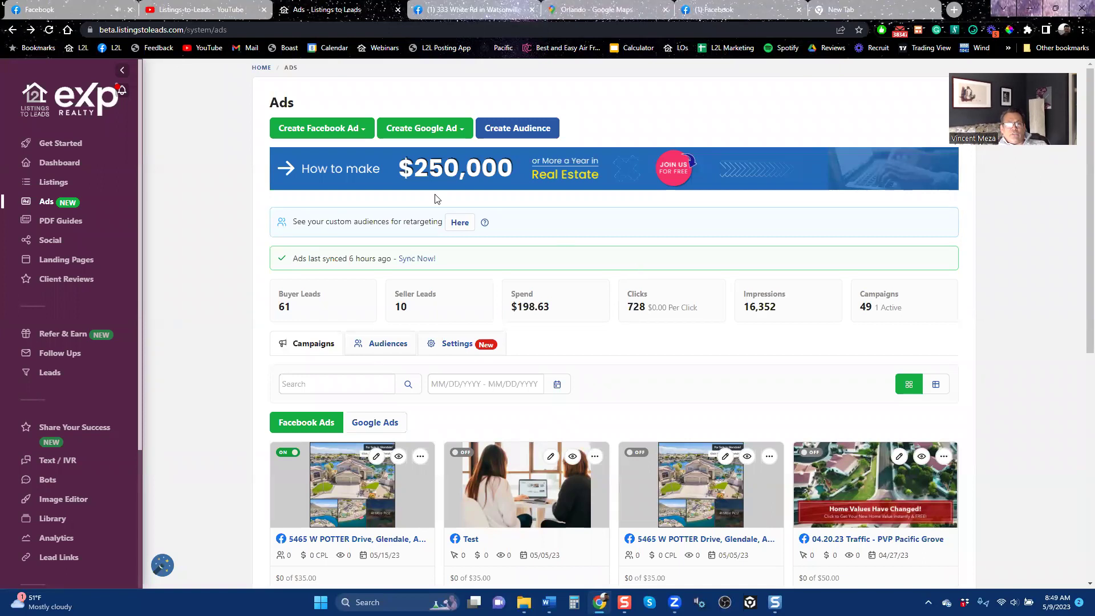
Create a Google landing-page ad using the Orlando landing page.
click(437, 135)
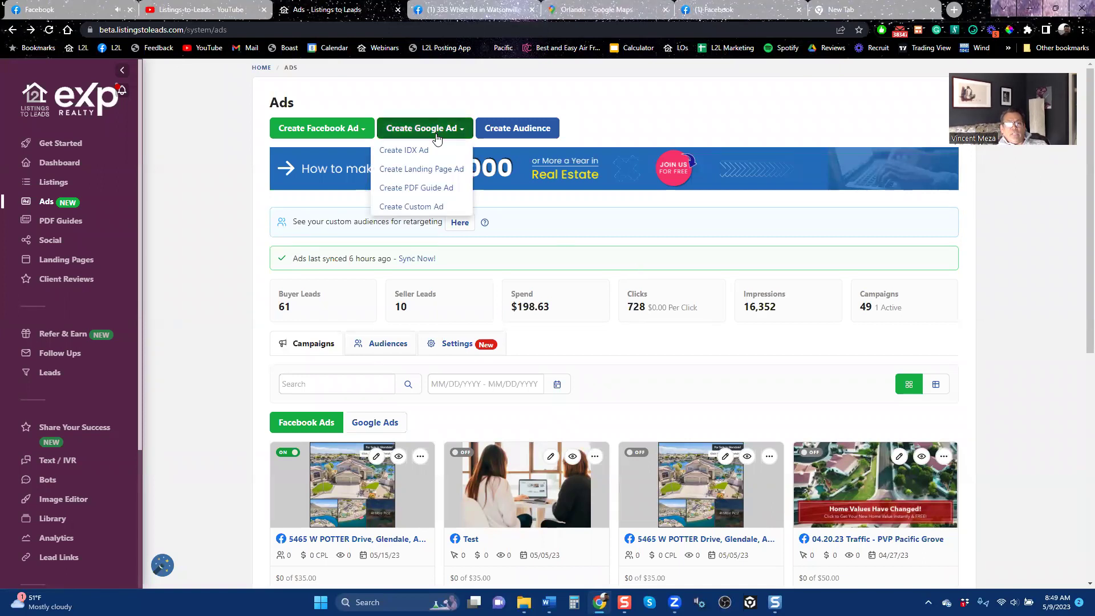
click(424, 172)
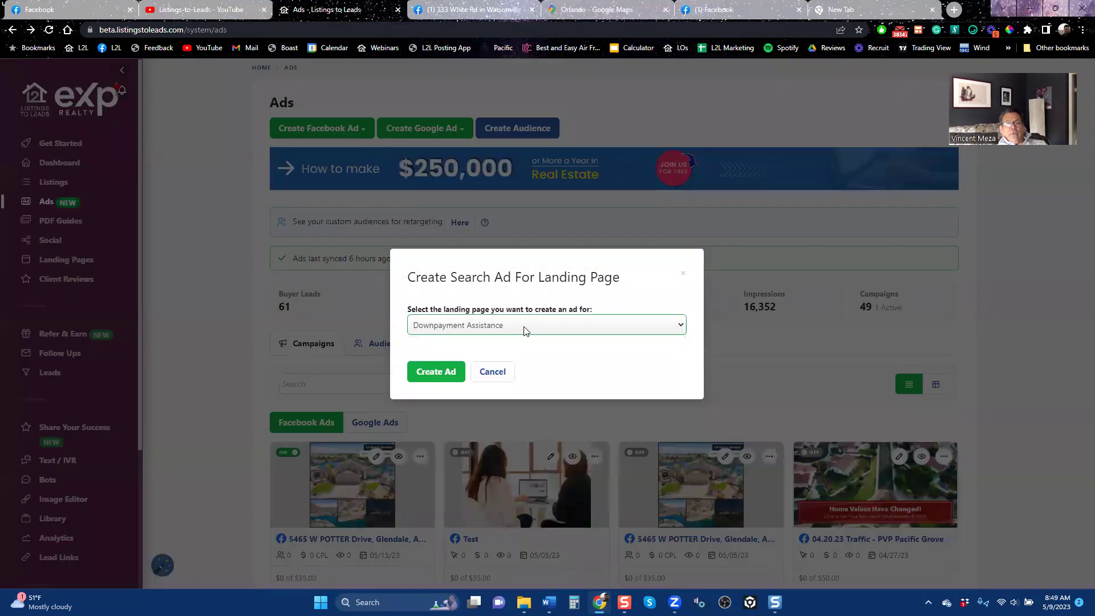
click(524, 330)
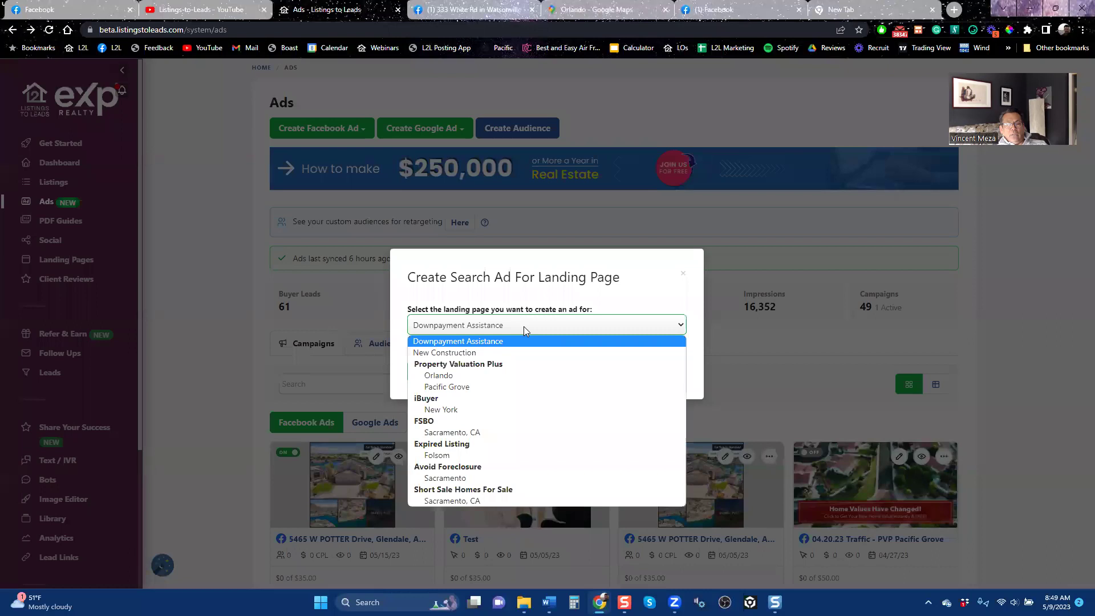
click(448, 377)
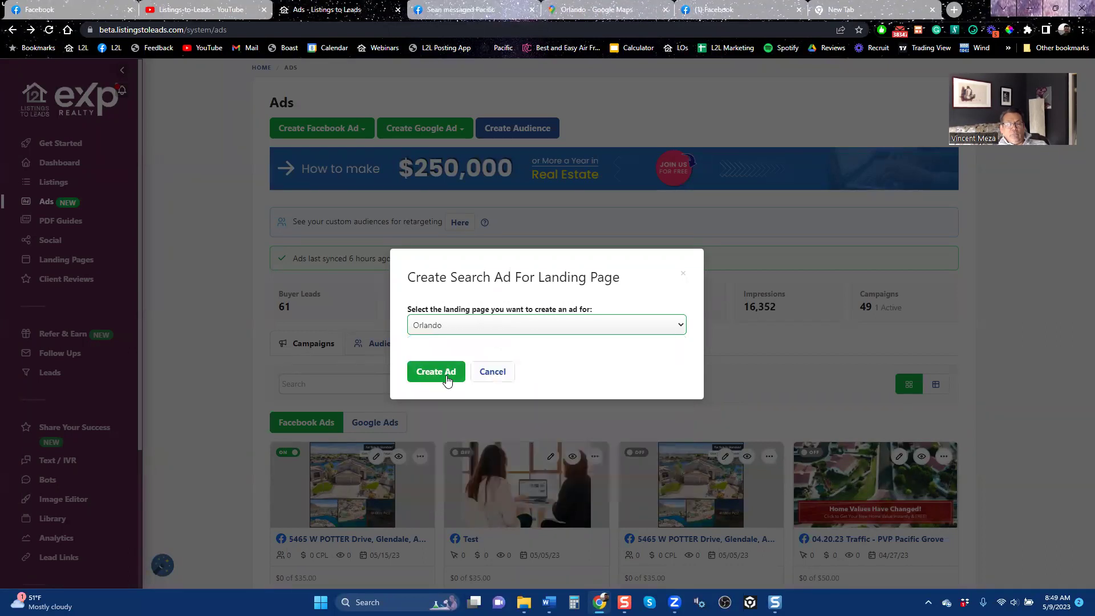
click(442, 380)
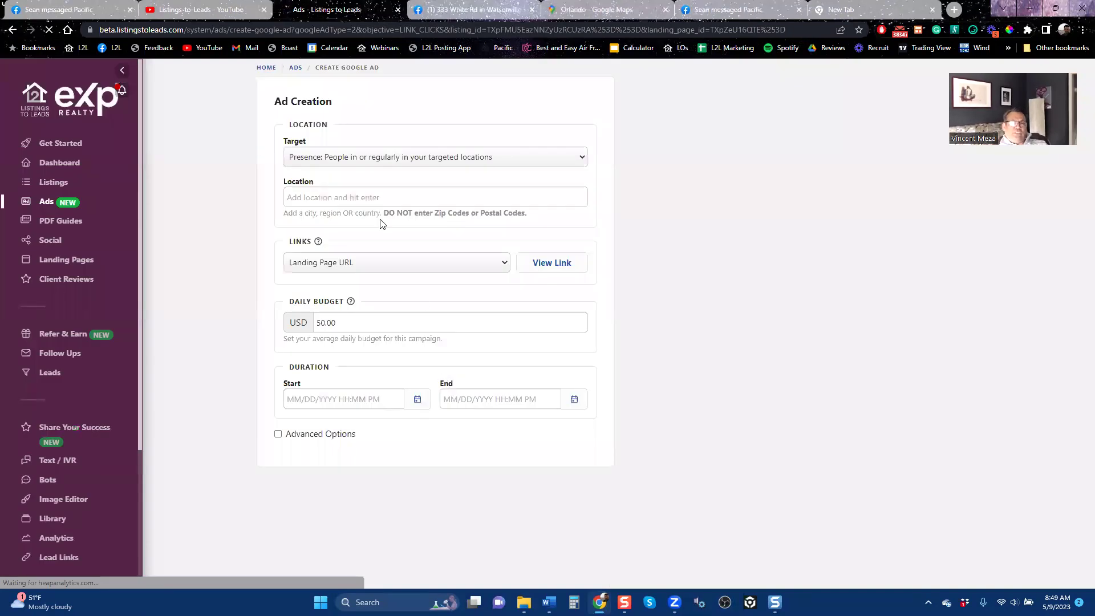
Set the ad location to 'Orlando, Florida, United States - City' and switch Advanced Options on.
click(367, 195)
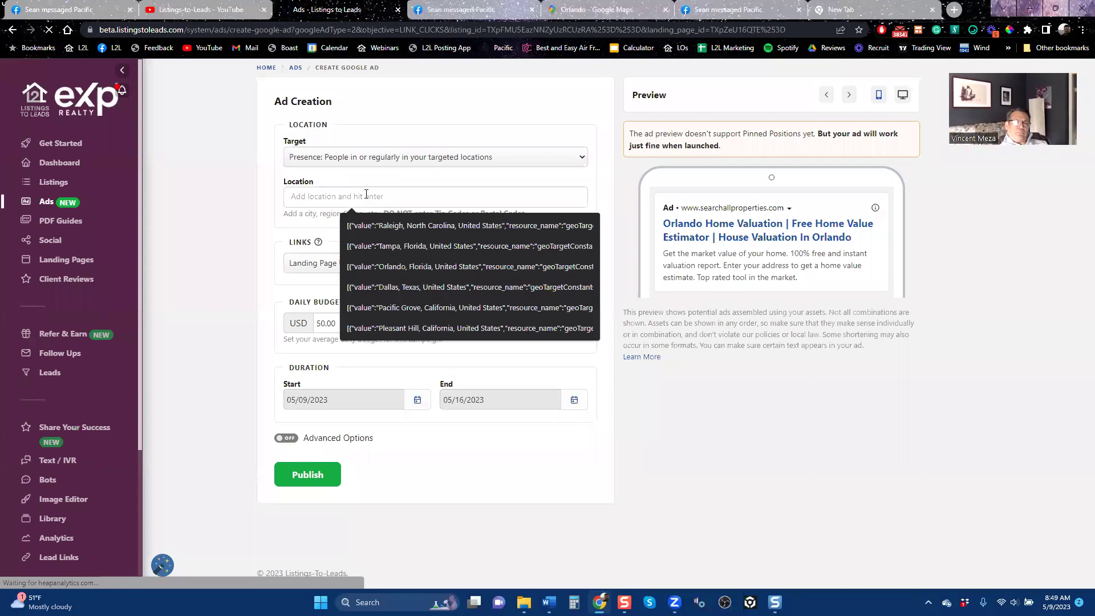
click(296, 208)
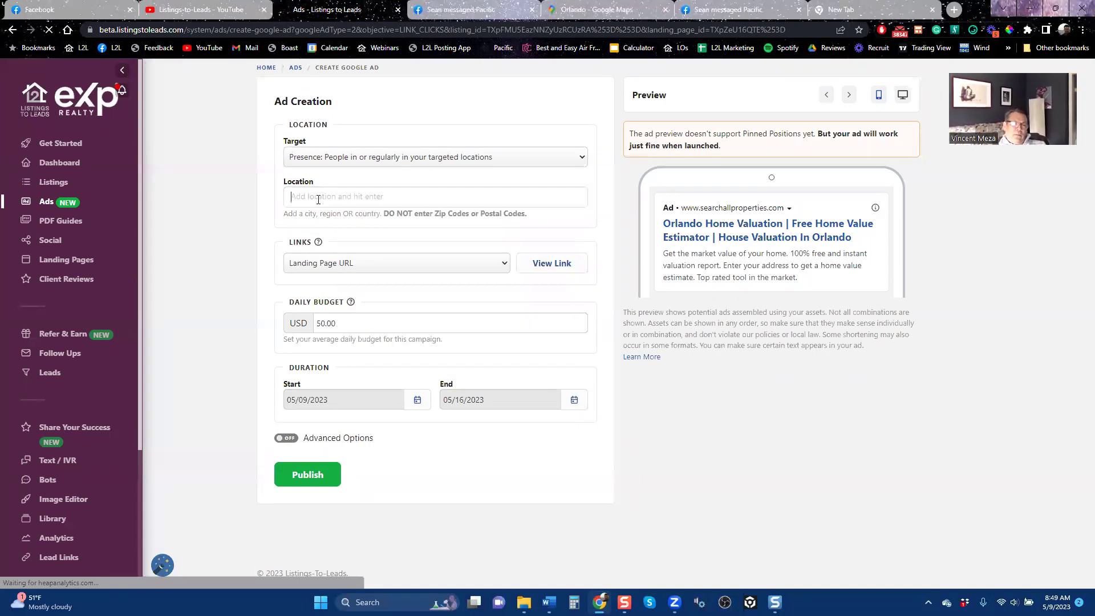
text(orlando)
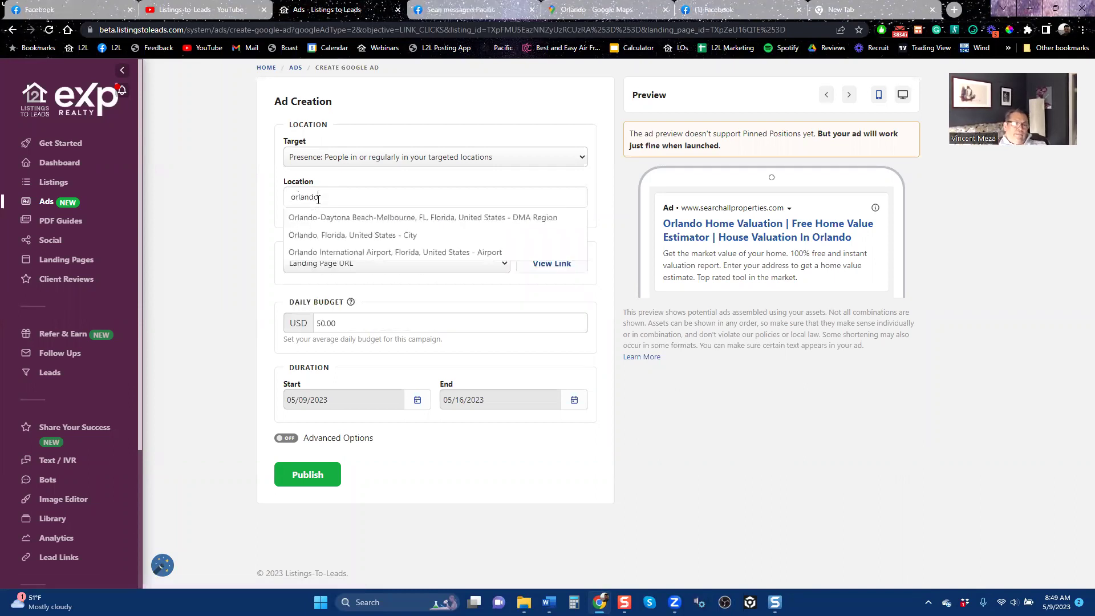
click(329, 235)
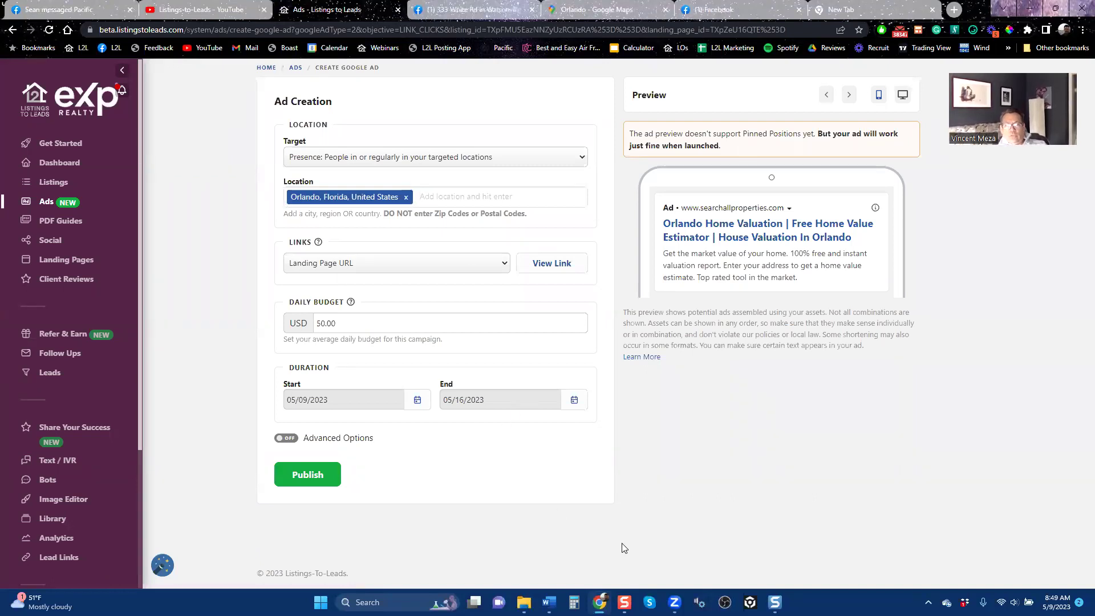
click(289, 438)
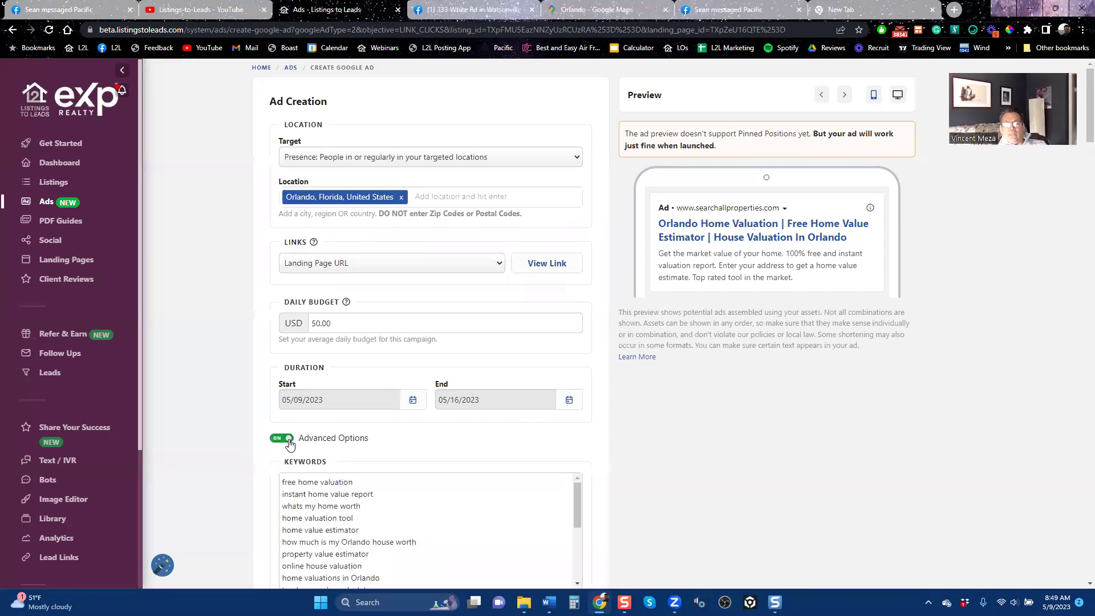
Review keywords, headlines, descriptions and ad extensions, then turn Advanced Options off and follow View Link.
scroll(704, 507, down, 5)
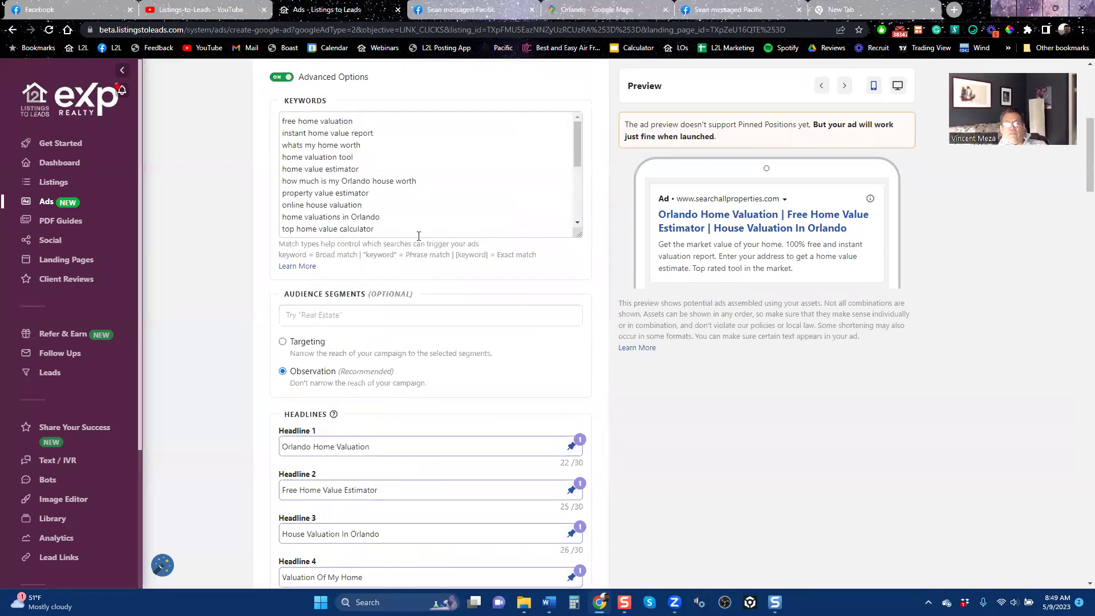
scroll(428, 343, down, 15)
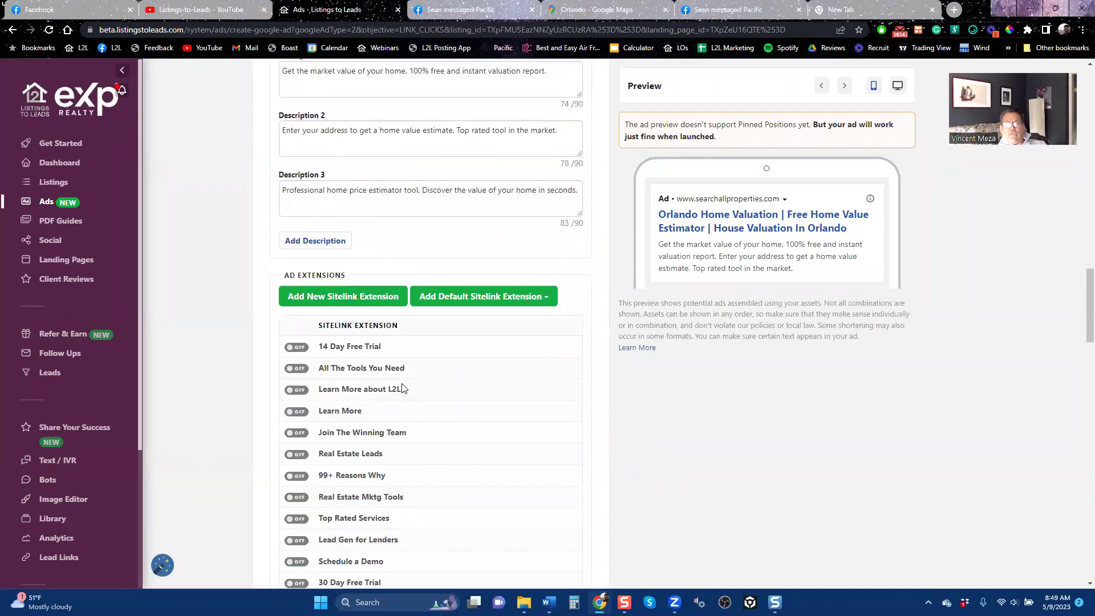
scroll(406, 400, down, 6)
scroll(401, 431, down, 6)
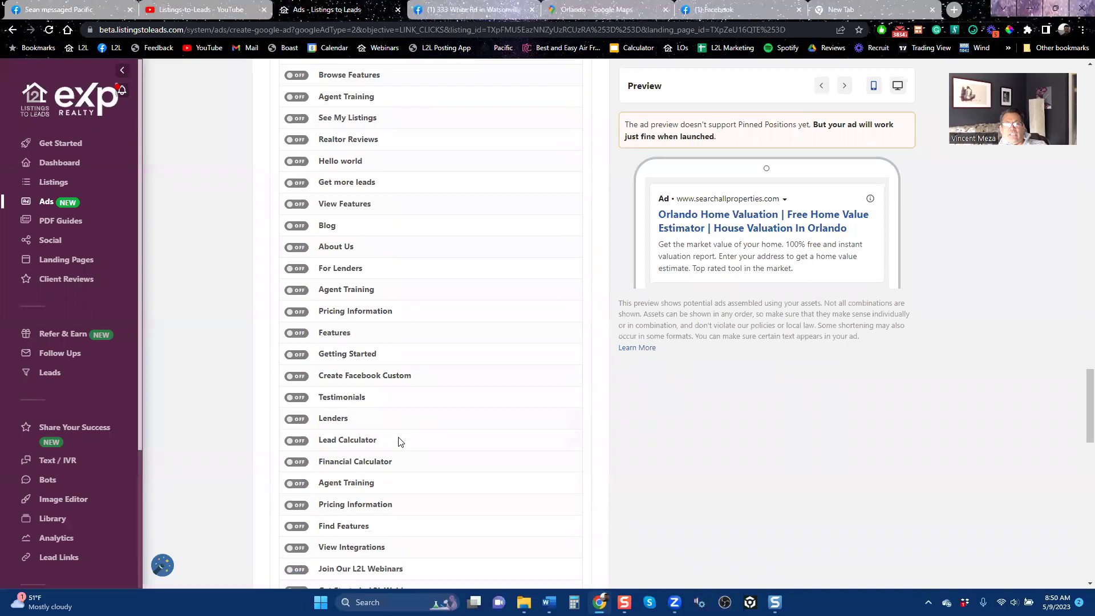
scroll(401, 441, up, 10)
scroll(425, 388, up, 5)
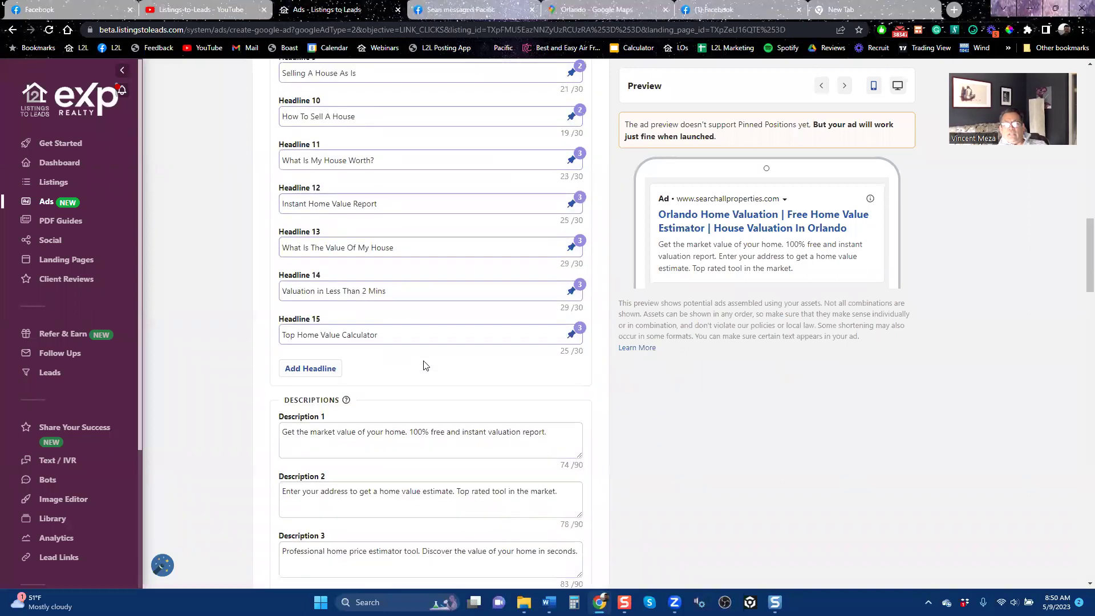
scroll(426, 371, up, 12)
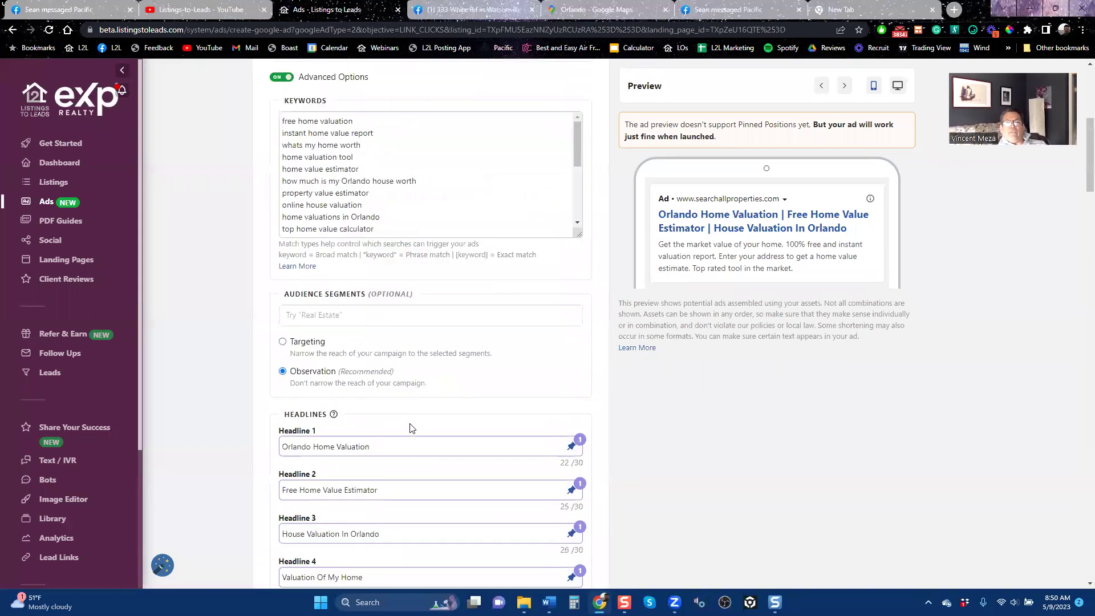
scroll(417, 430, up, 6)
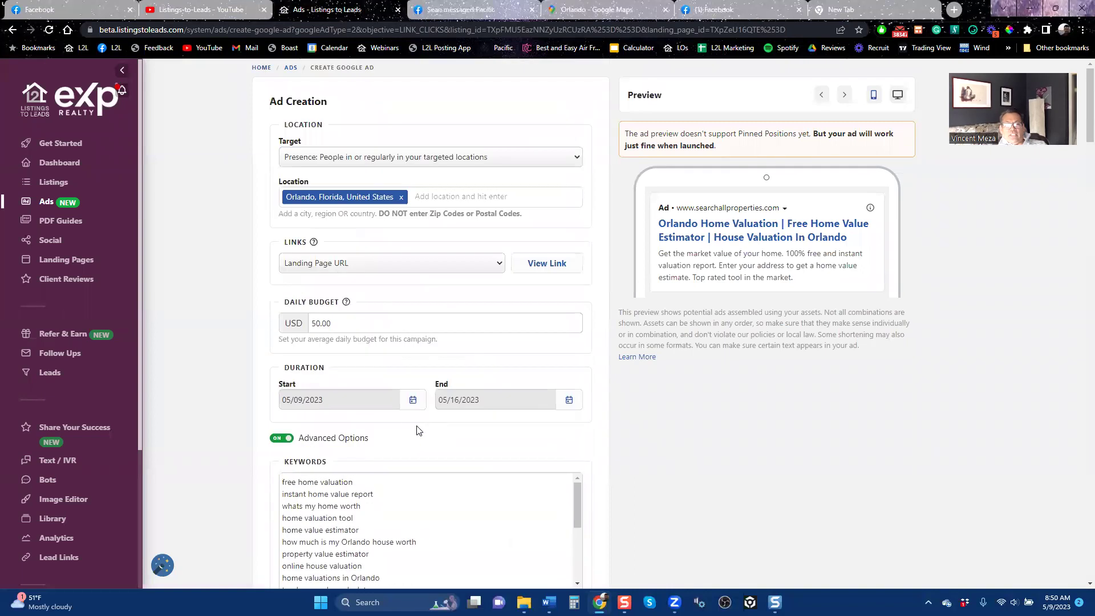
click(281, 440)
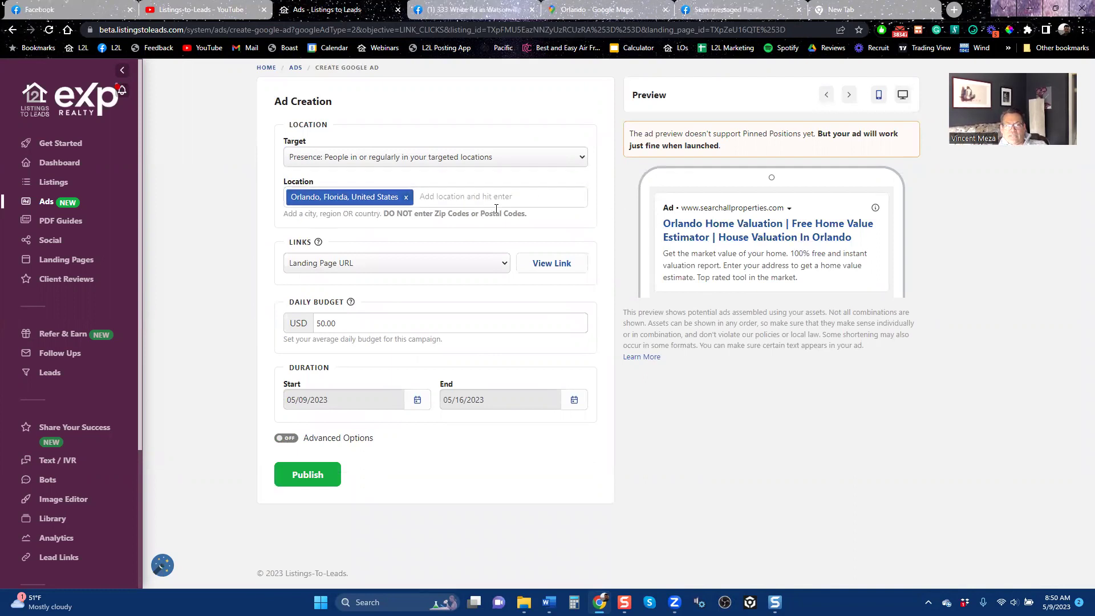
click(546, 267)
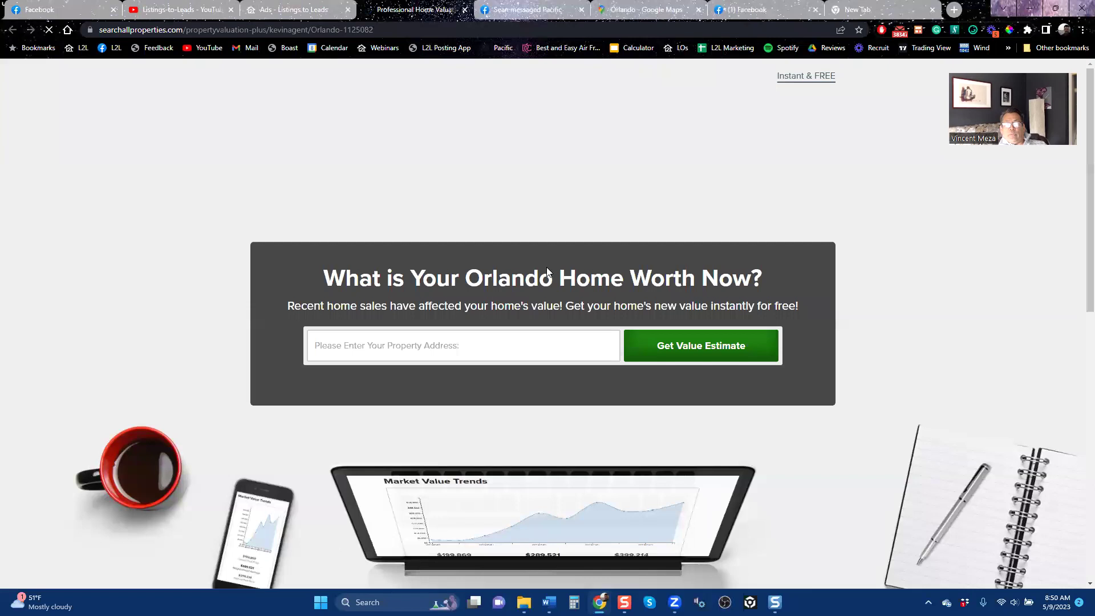
Skim the Orlando home-worth page, then go back to the 'Ads - Listings to Leads' tab.
scroll(564, 388, down, 6)
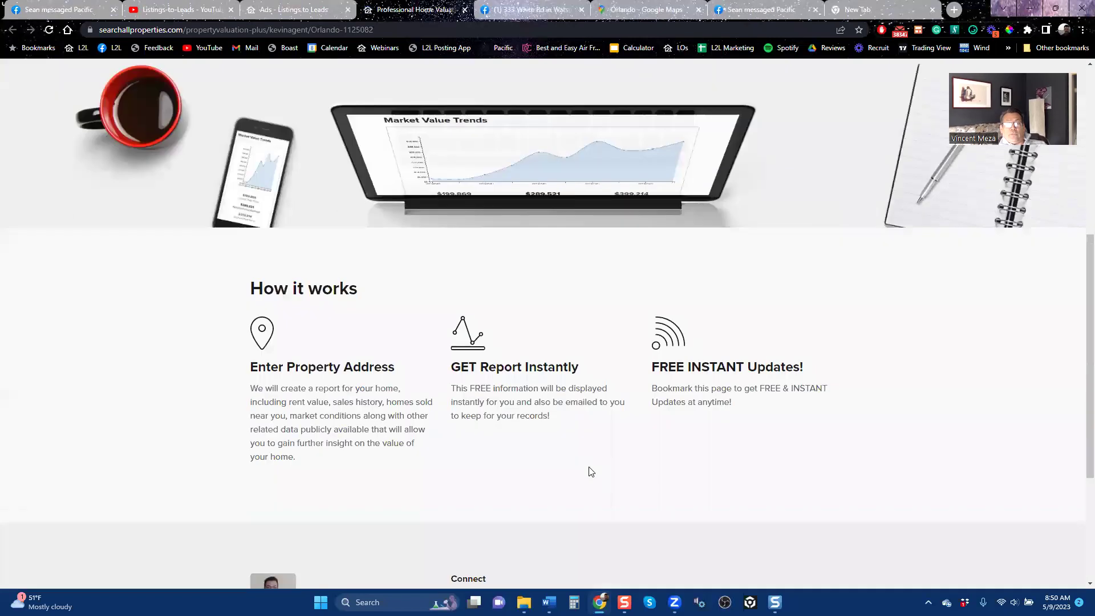
scroll(604, 445, up, 6)
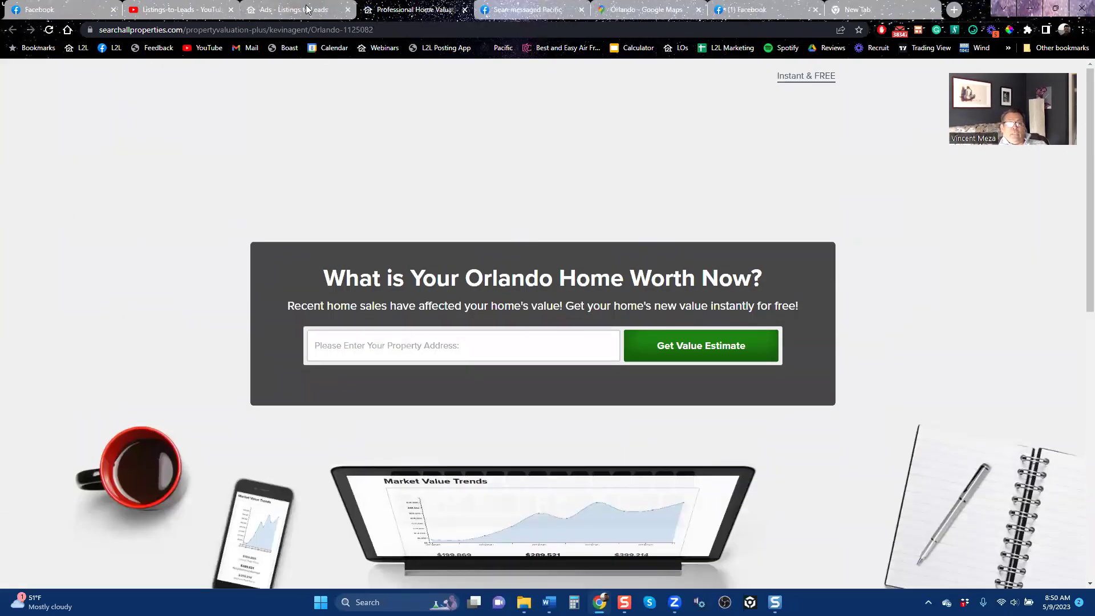
click(311, 10)
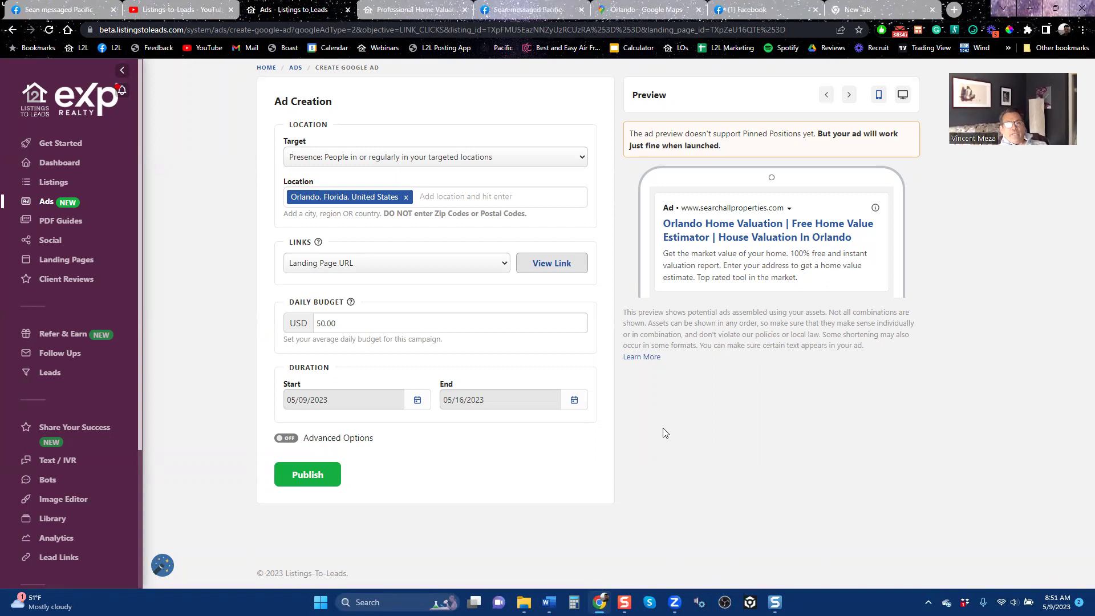
Search Google for 'how do i sell my sell my home'.
click(900, 9)
click(513, 247)
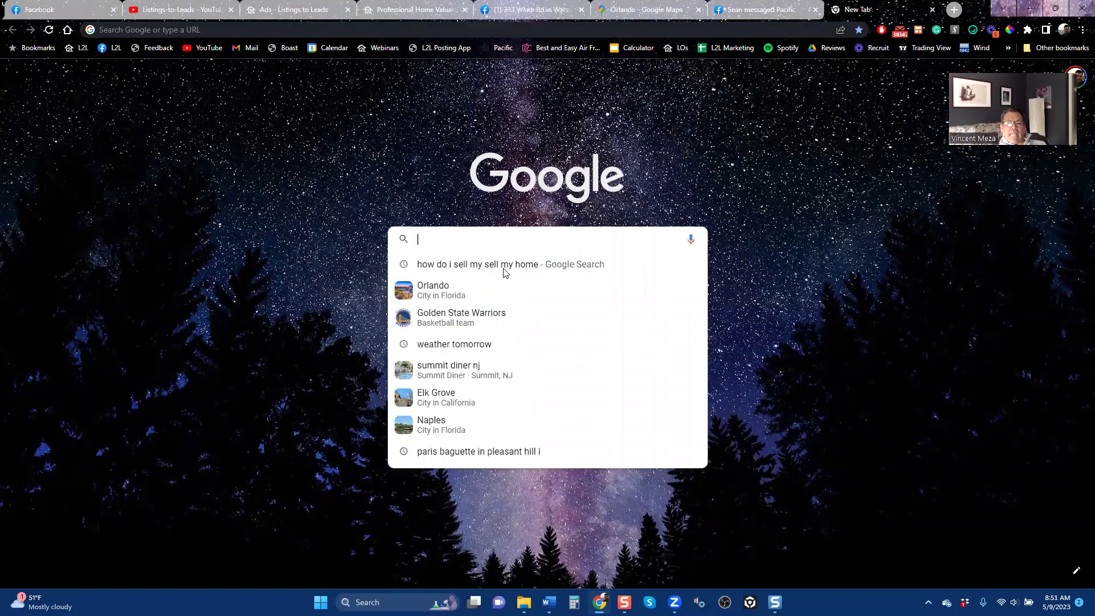
click(503, 268)
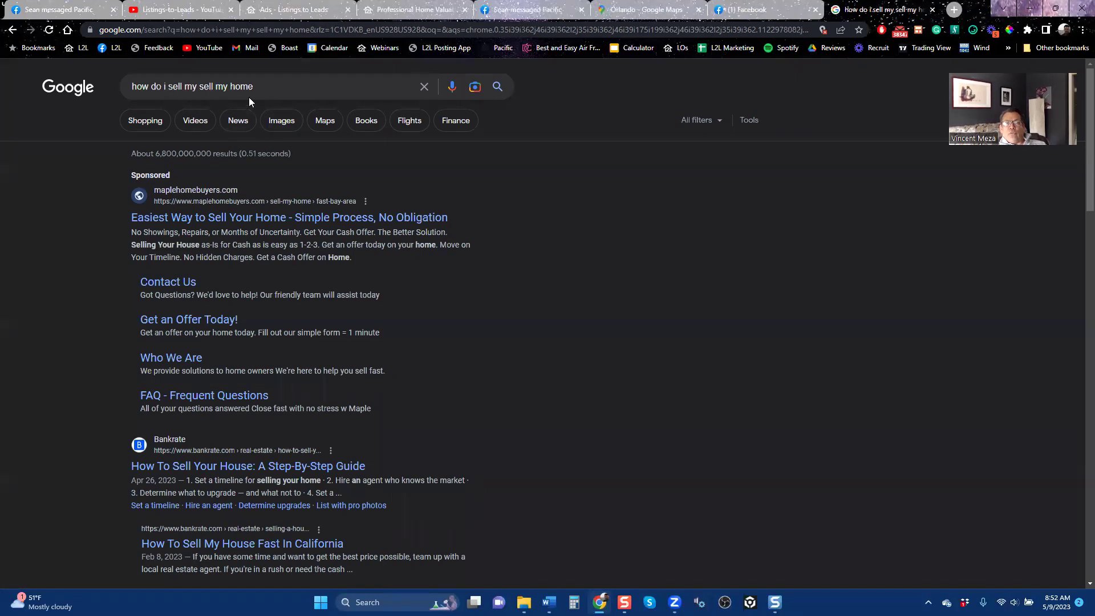
In a new tab, load Virtuance's 'Top Real Estate SEO Keywords for 2022' article.
click(953, 10)
click(346, 29)
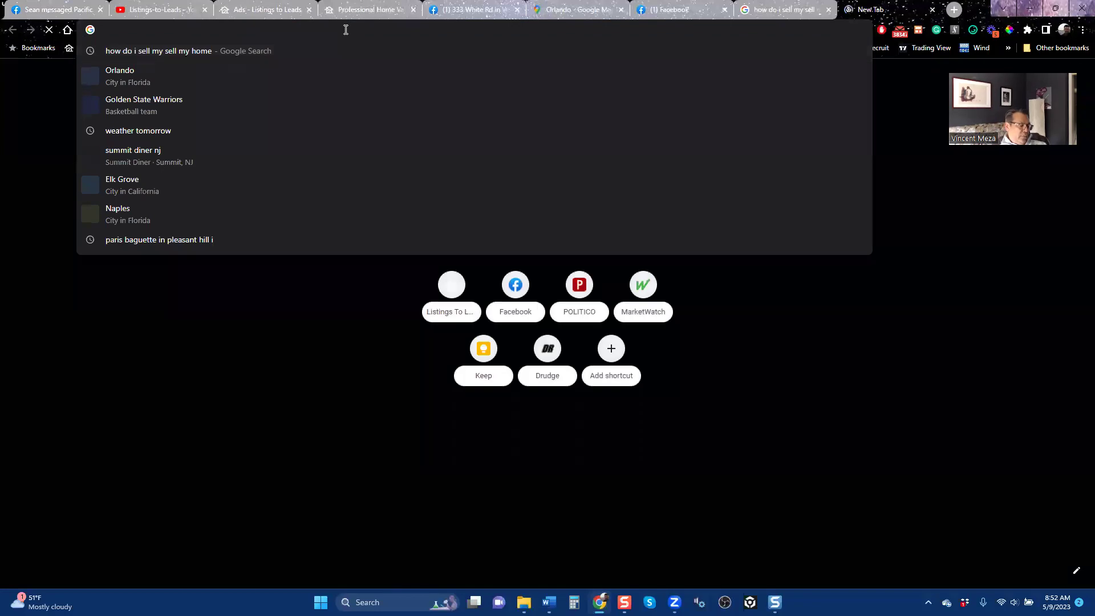
text(v)
key(Return)
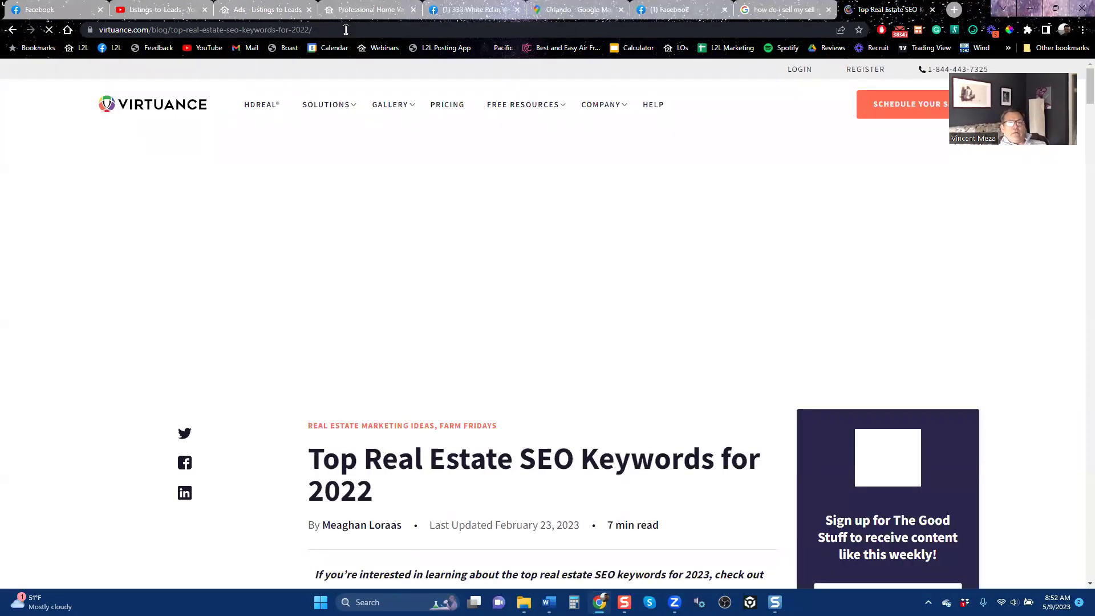
Copy the Virtuance article's web address from the address bar.
click(290, 33)
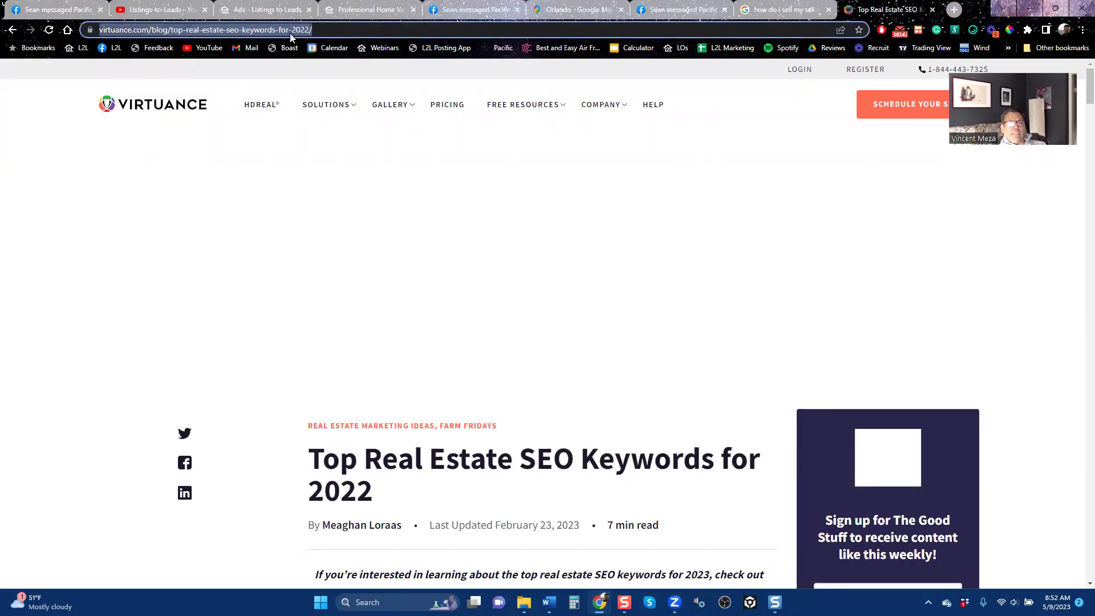
right_click(256, 30)
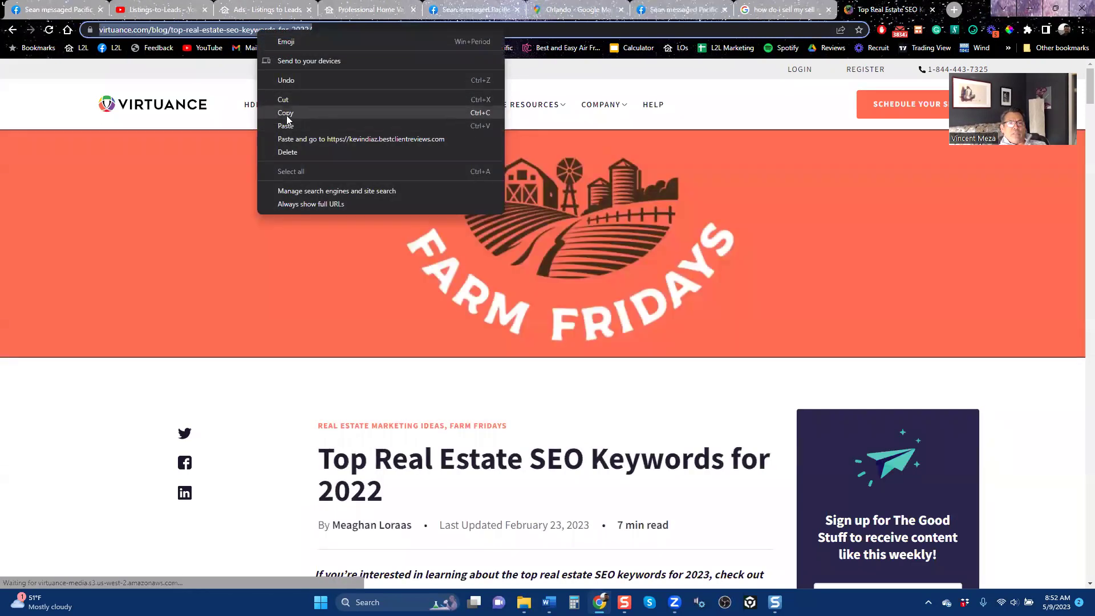
click(287, 114)
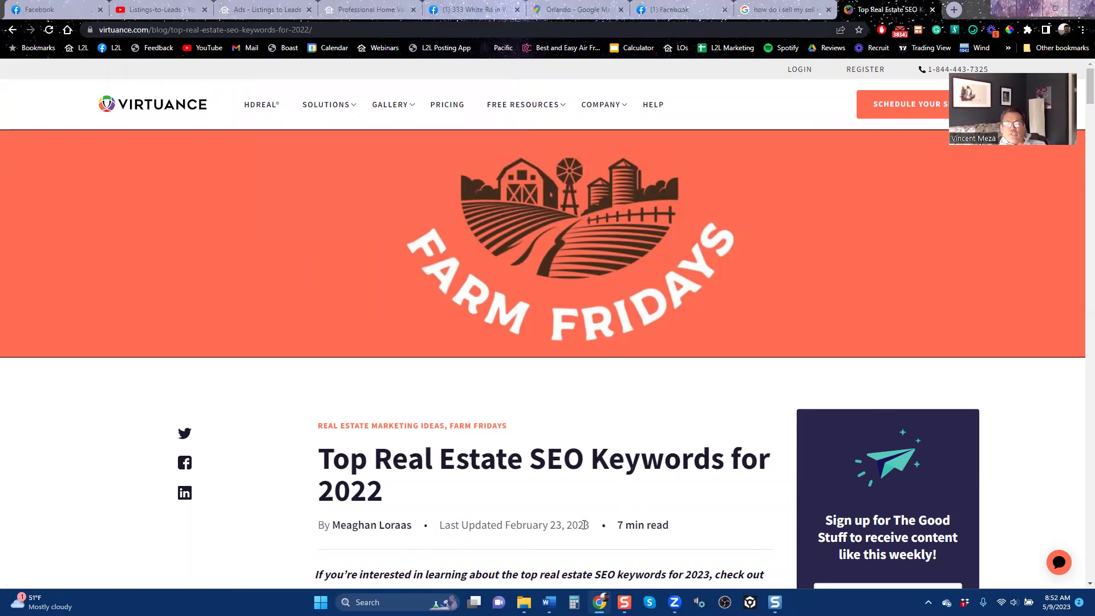
Highlight the last-updated date and scroll down to the top seller keywords list.
drag(589, 525, 518, 525)
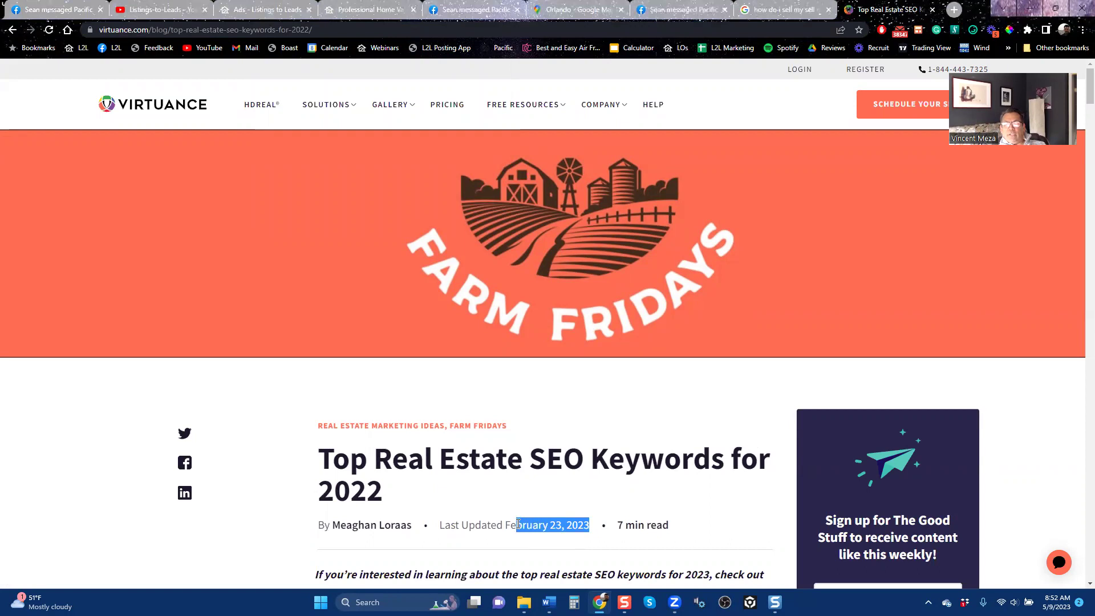
scroll(594, 516, down, 6)
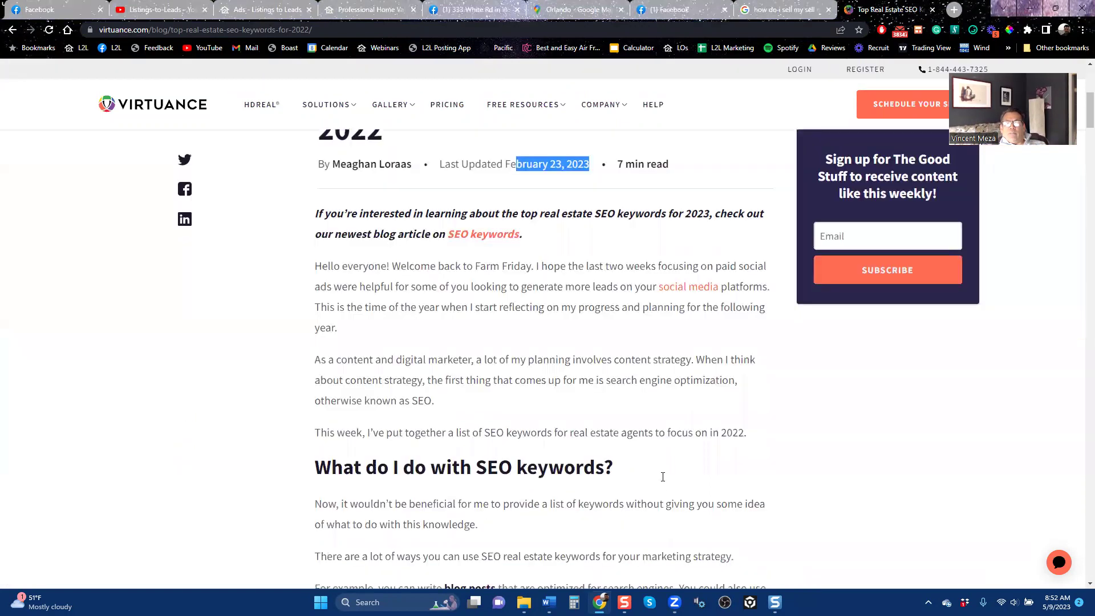
scroll(663, 477, down, 6)
scroll(770, 423, down, 6)
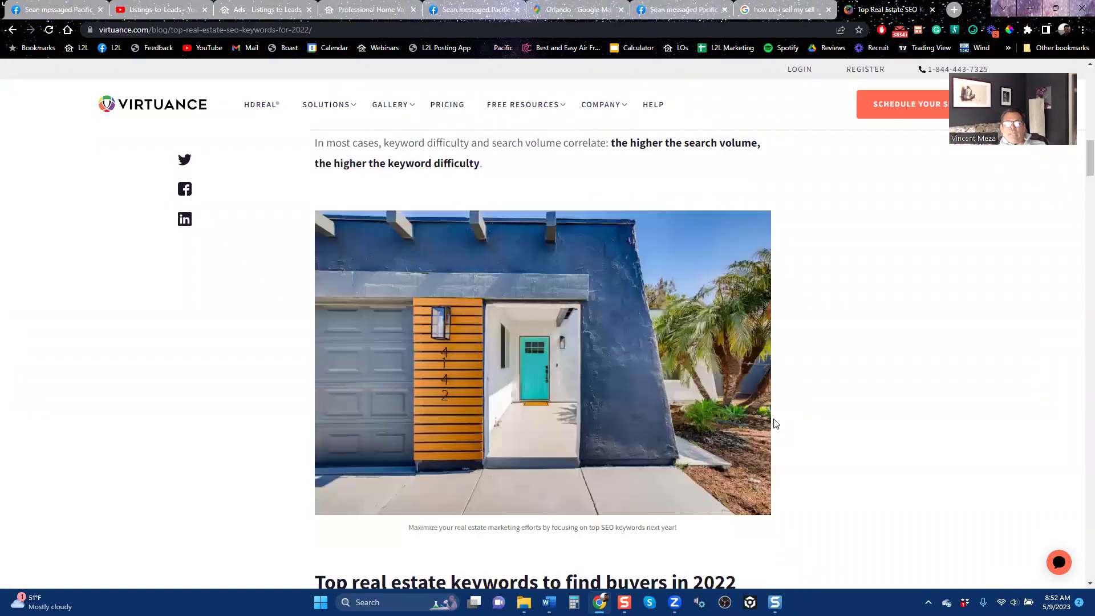
scroll(804, 418, down, 6)
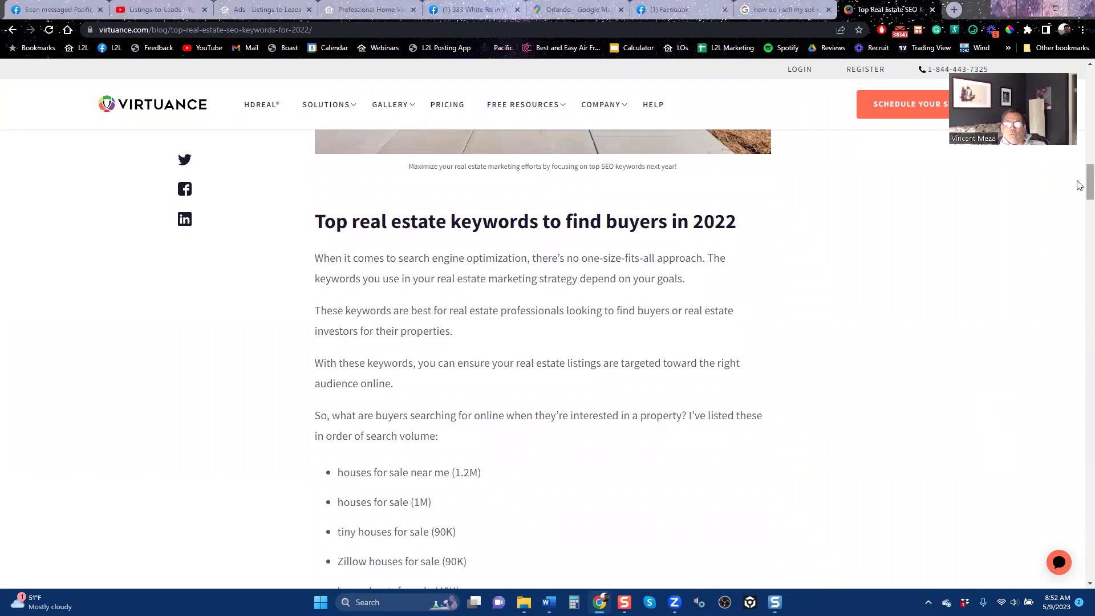
scroll(1080, 183, down, 3)
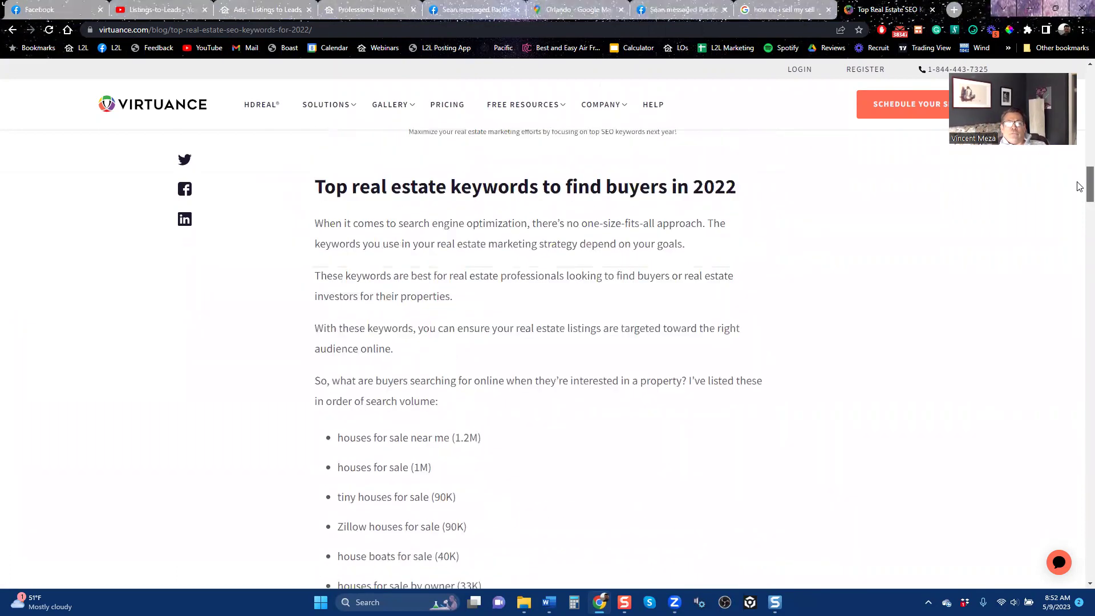
drag(1080, 186, 1080, 305)
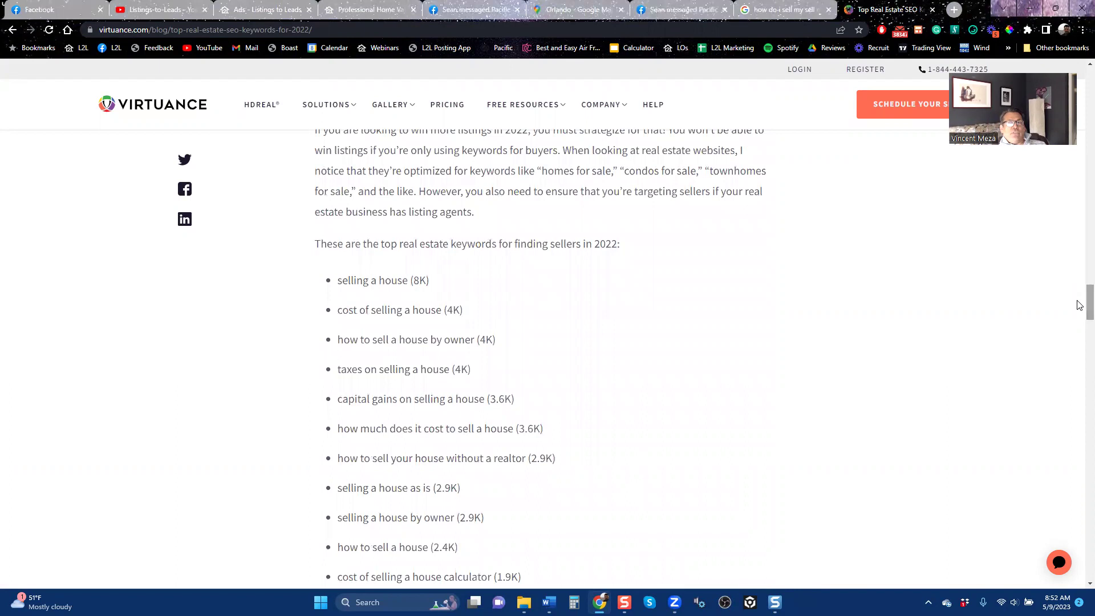
On the Orlando ad form, turn Advanced Options on and review its keywords and headlines, then return to Ads.
click(261, 11)
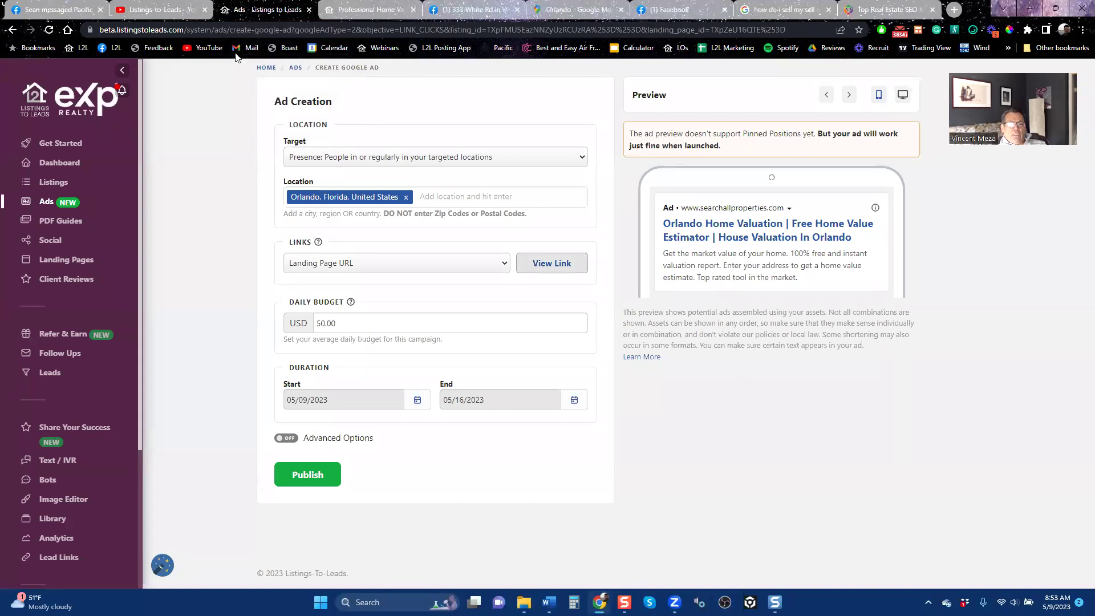
click(286, 439)
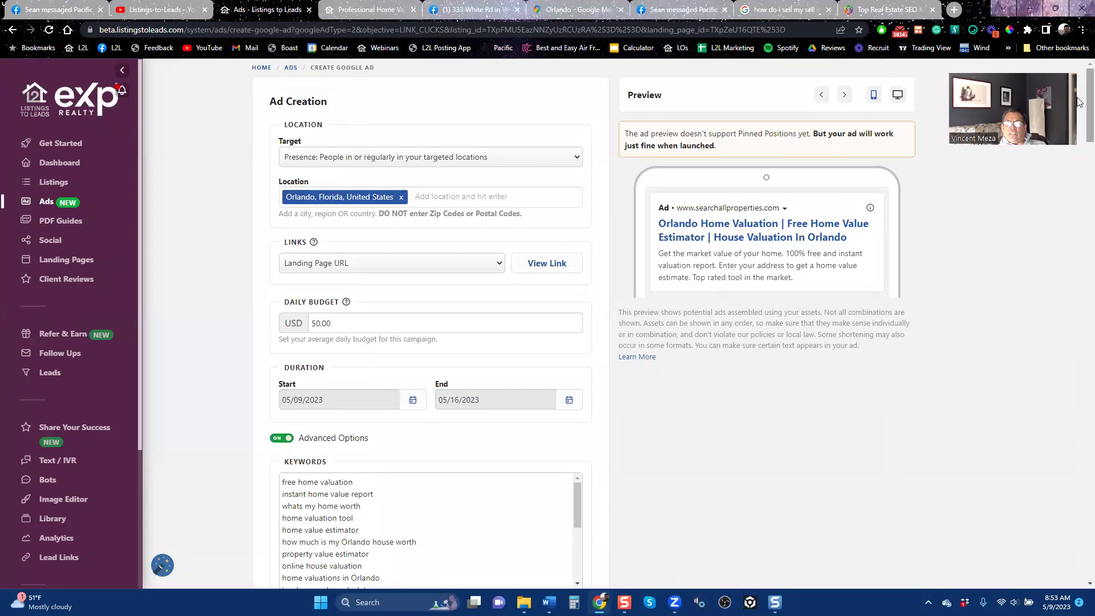
drag(1090, 115, 1090, 180)
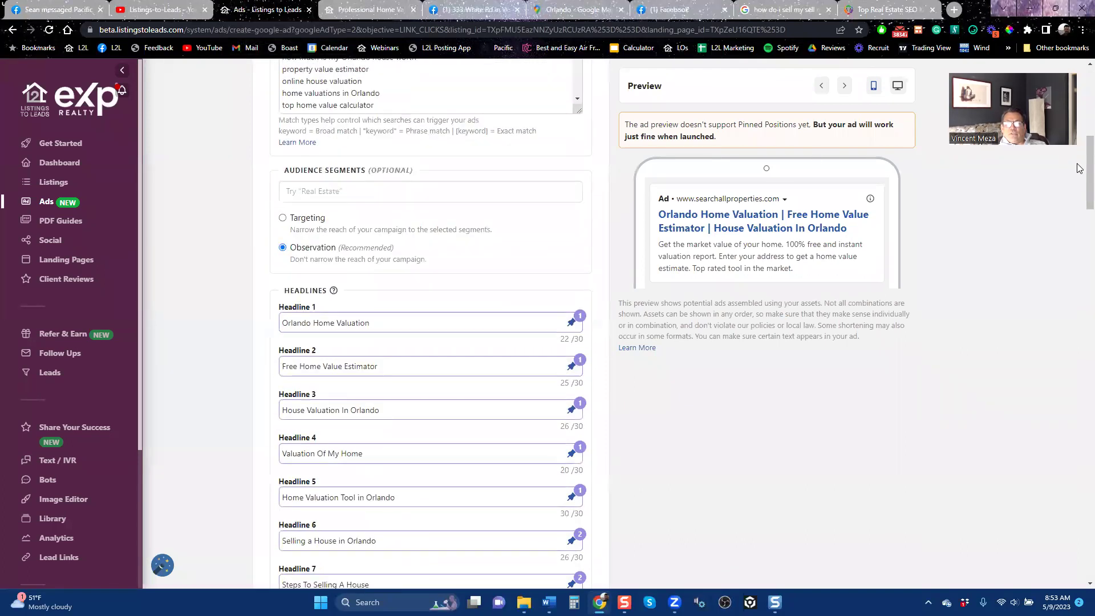
scroll(1080, 161, up, 4)
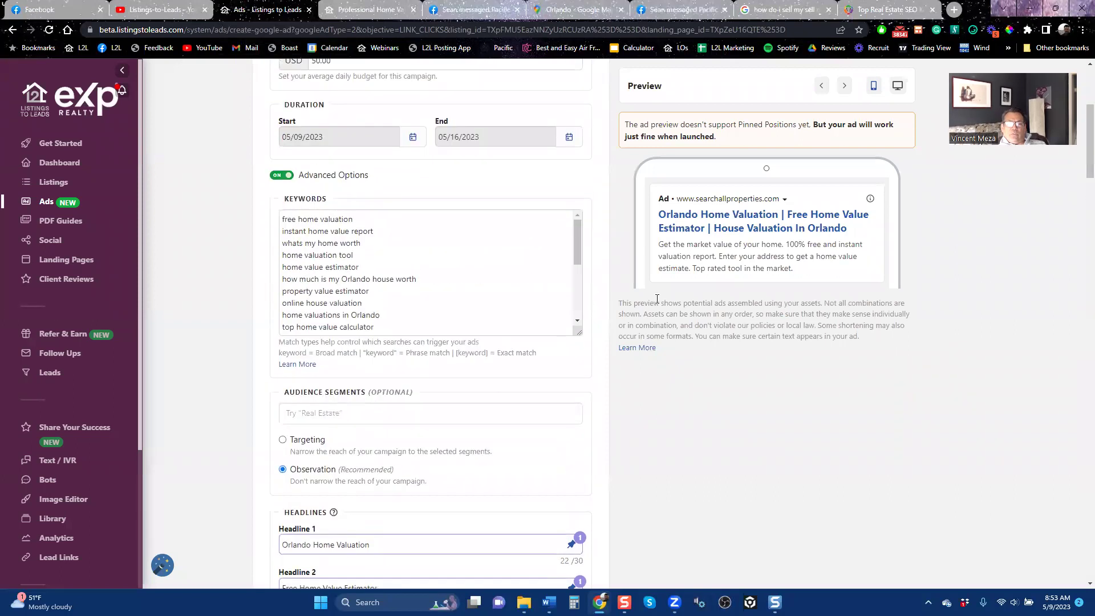
click(578, 269)
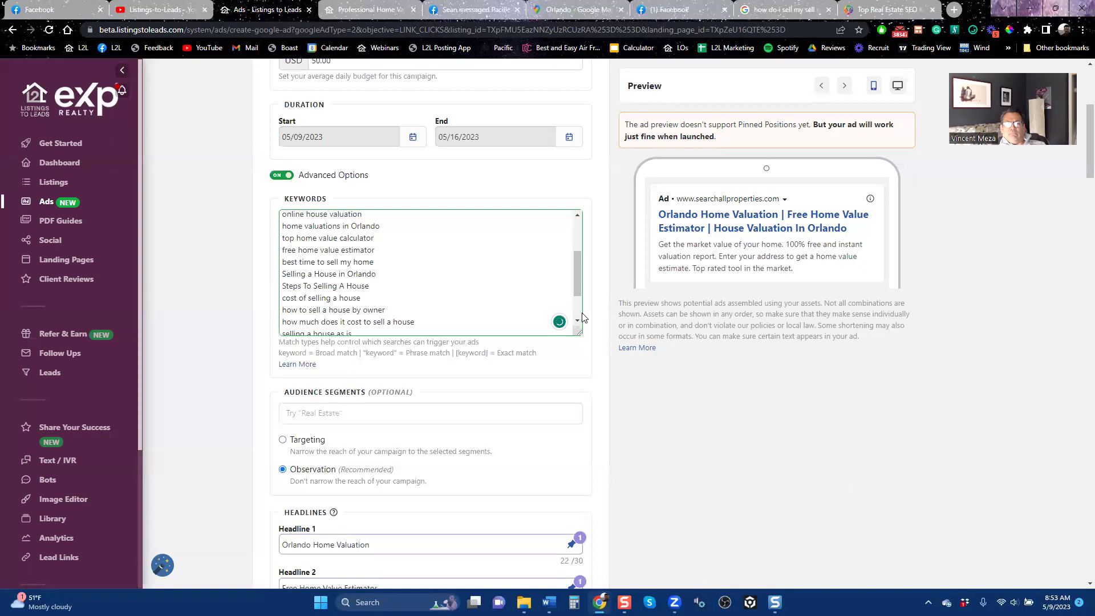
scroll(585, 319, up, 5)
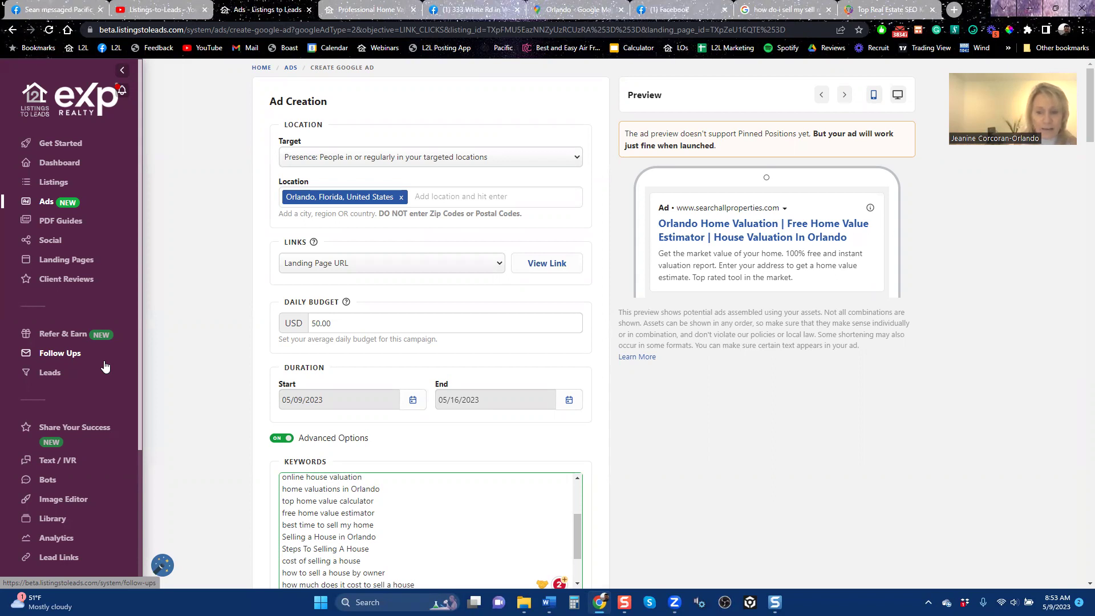
click(49, 209)
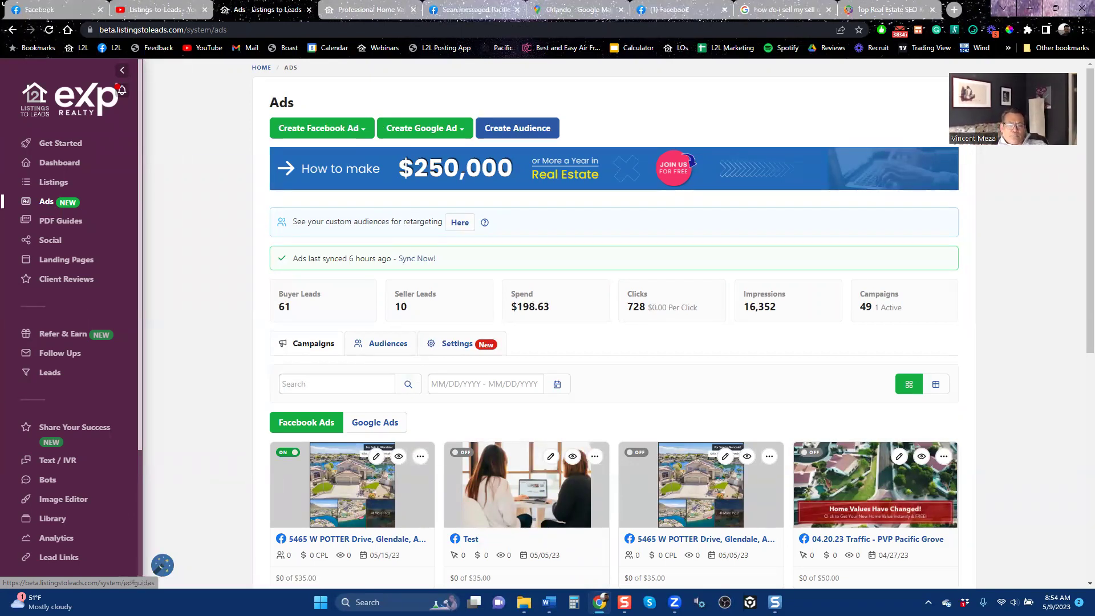
Scroll through the Facebook Ads campaign cards on the Ads dashboard.
scroll(227, 417, down, 5)
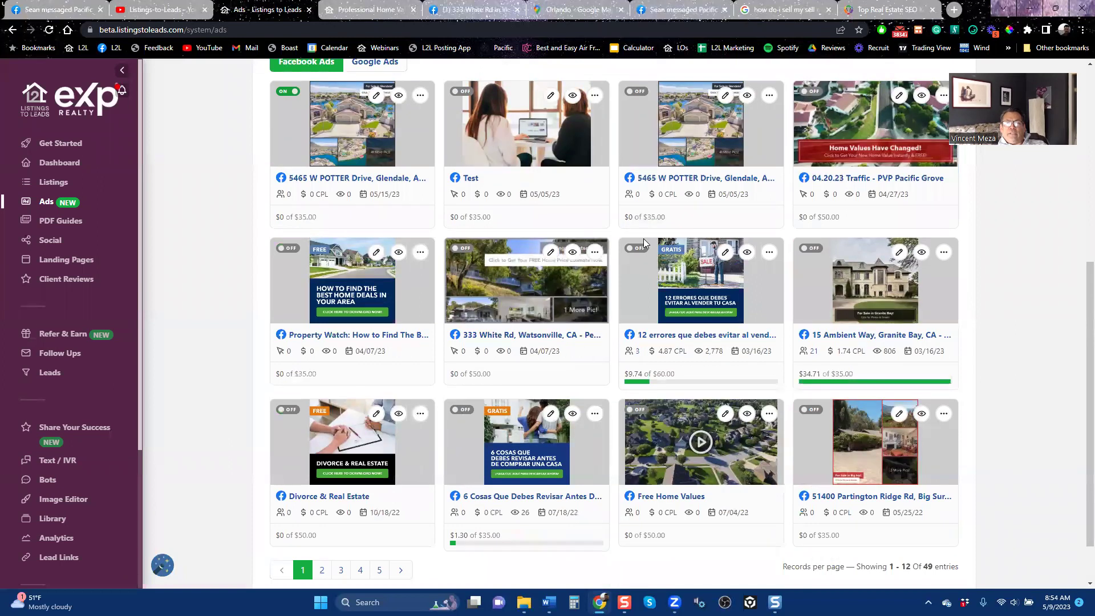
scroll(644, 238, up, 5)
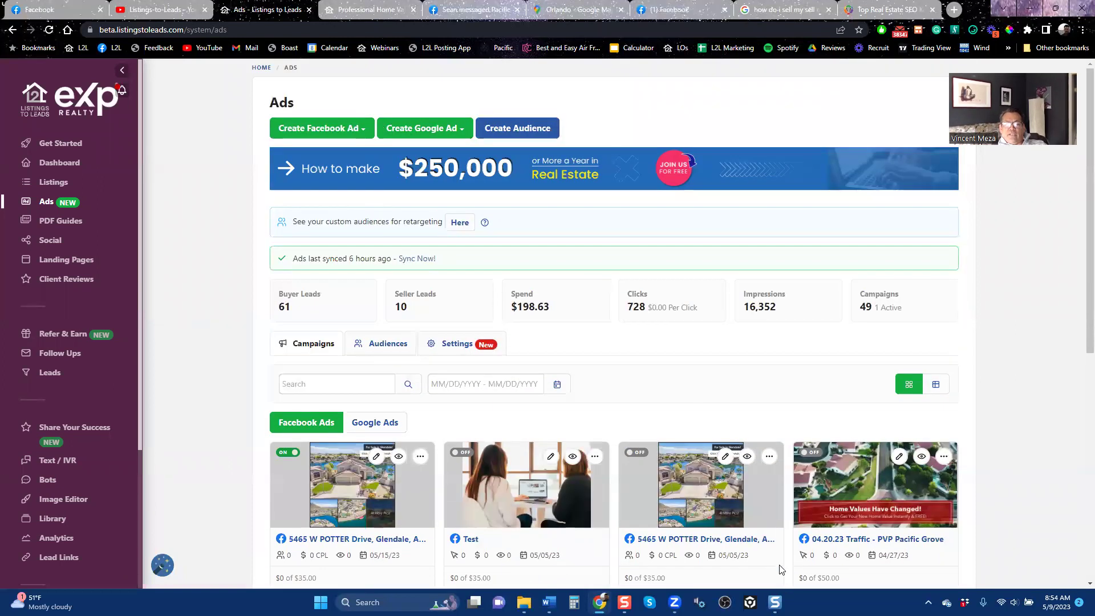
scroll(780, 569, down, 5)
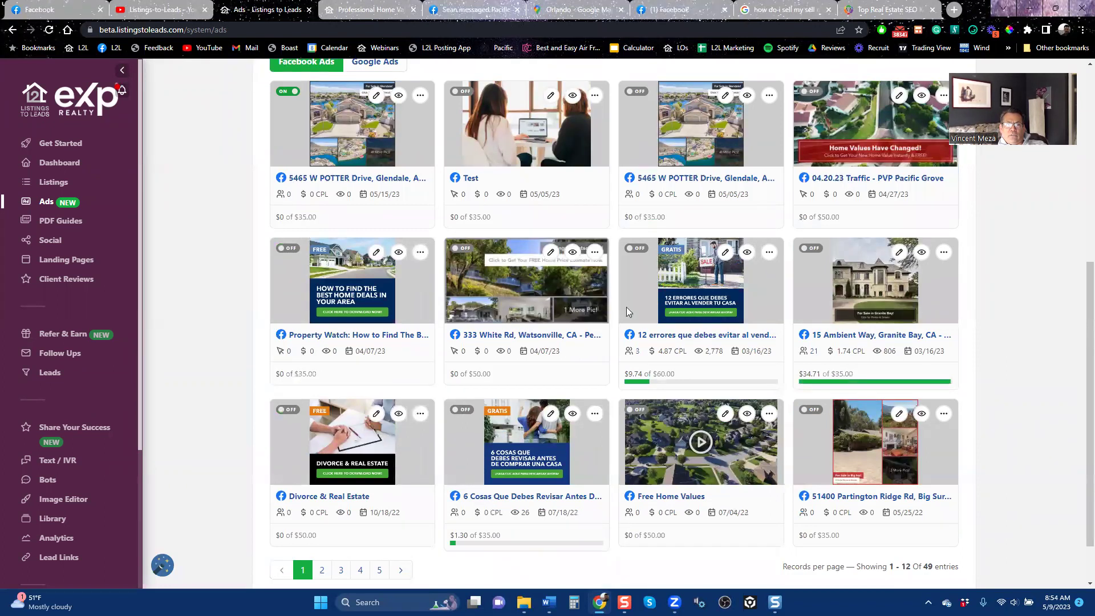
Preview the Glendale for-sale listing ad in the Desktop Feed placement instead of Mobile Feed.
click(398, 96)
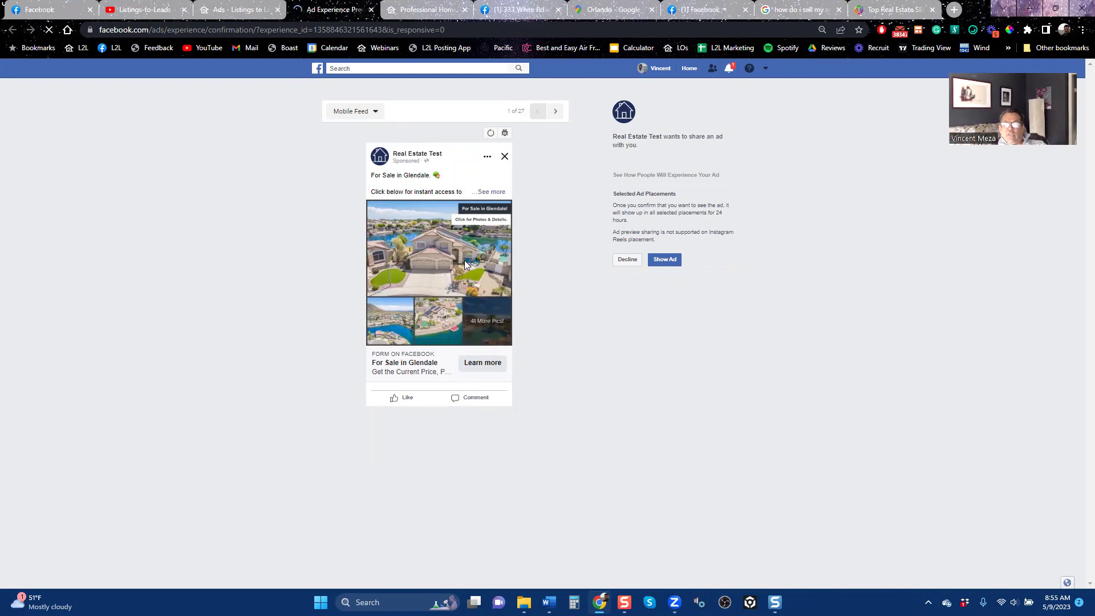
click(376, 113)
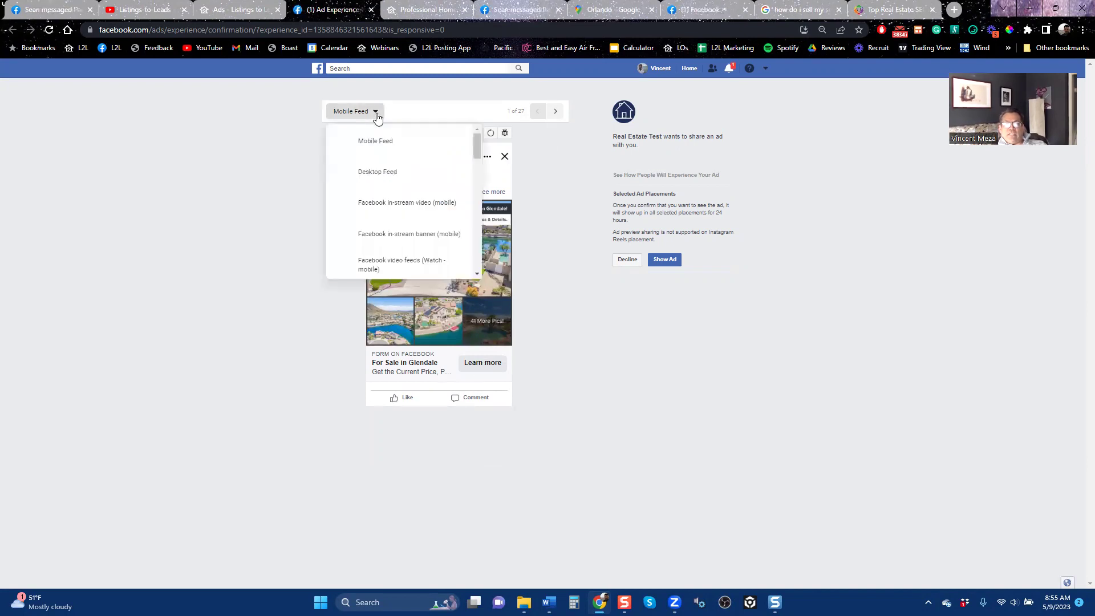
click(381, 172)
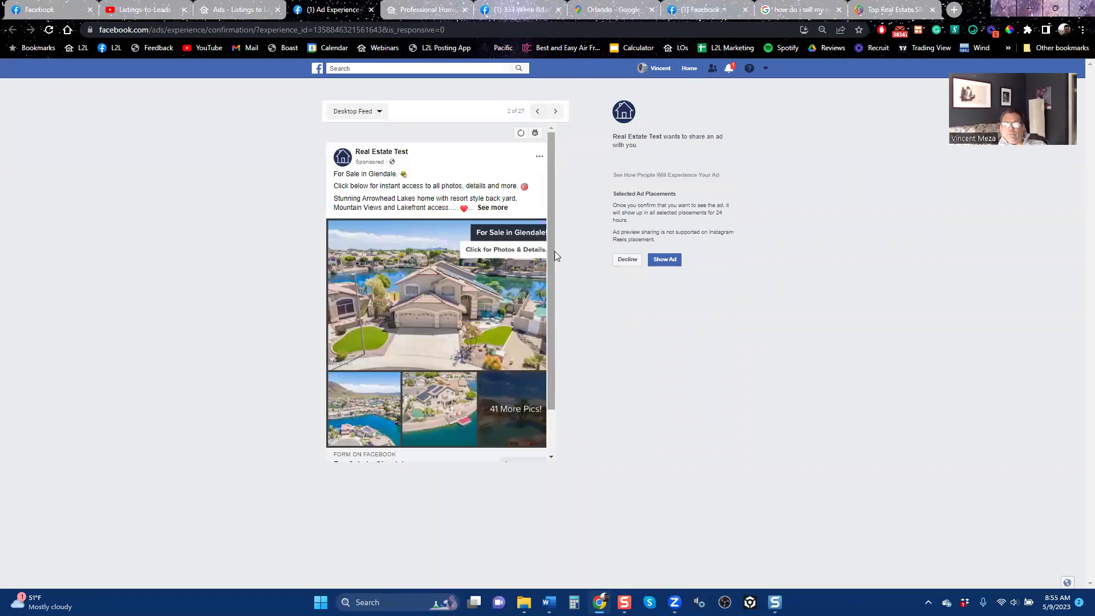
drag(550, 263, 555, 343)
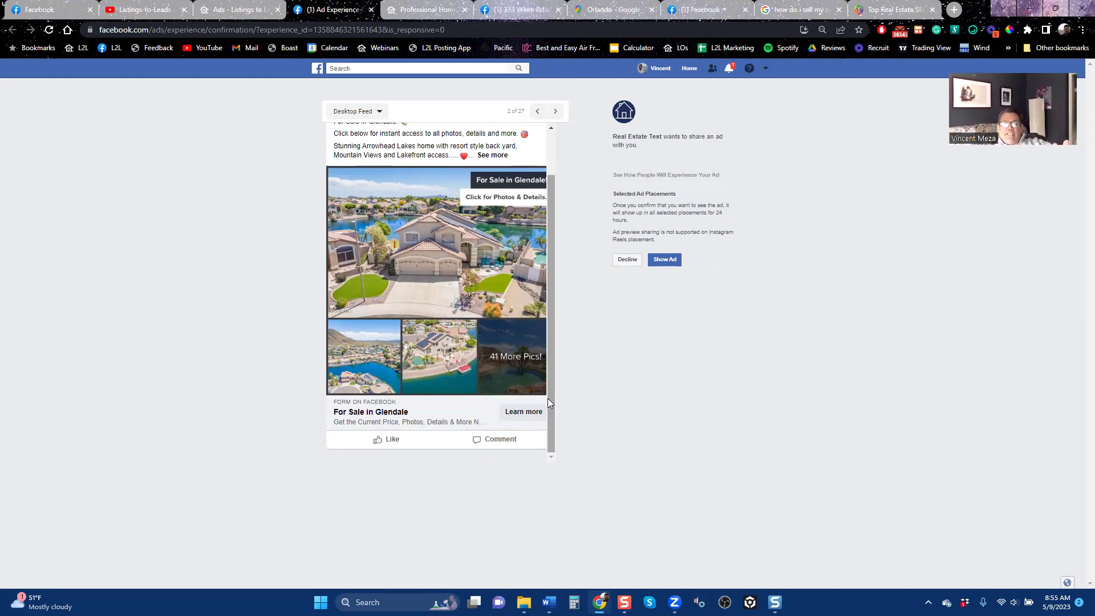
scroll(525, 308, up, 1)
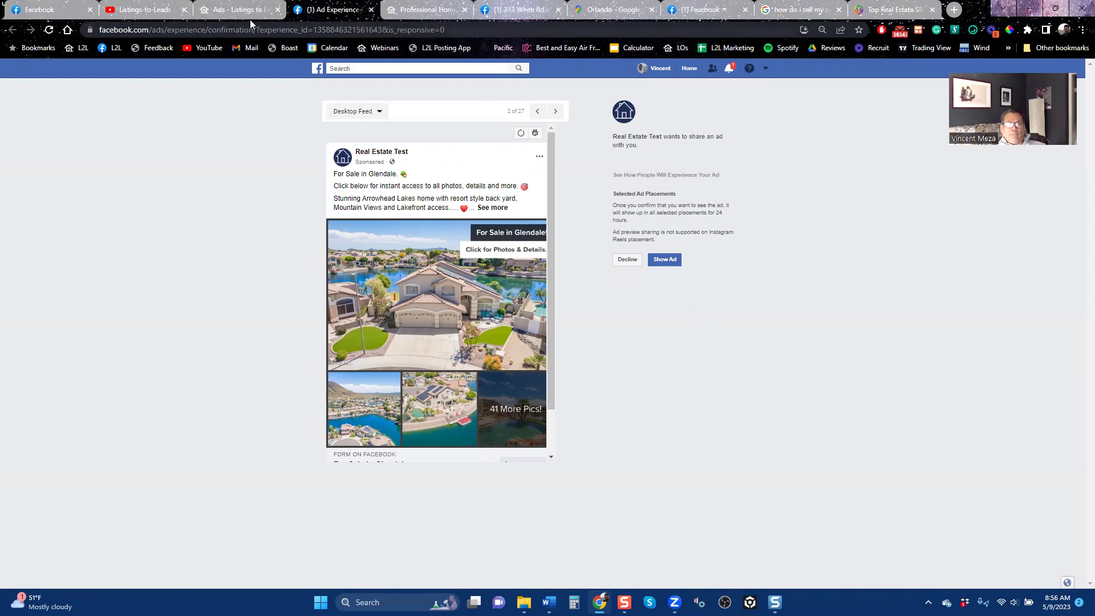
click(233, 13)
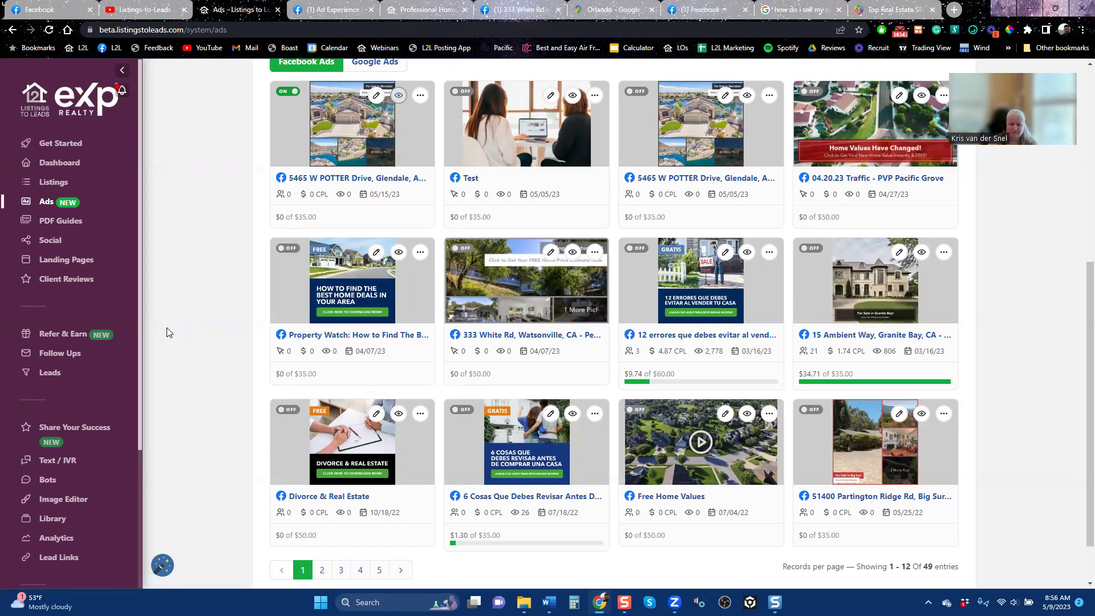
scroll(166, 328, up, 6)
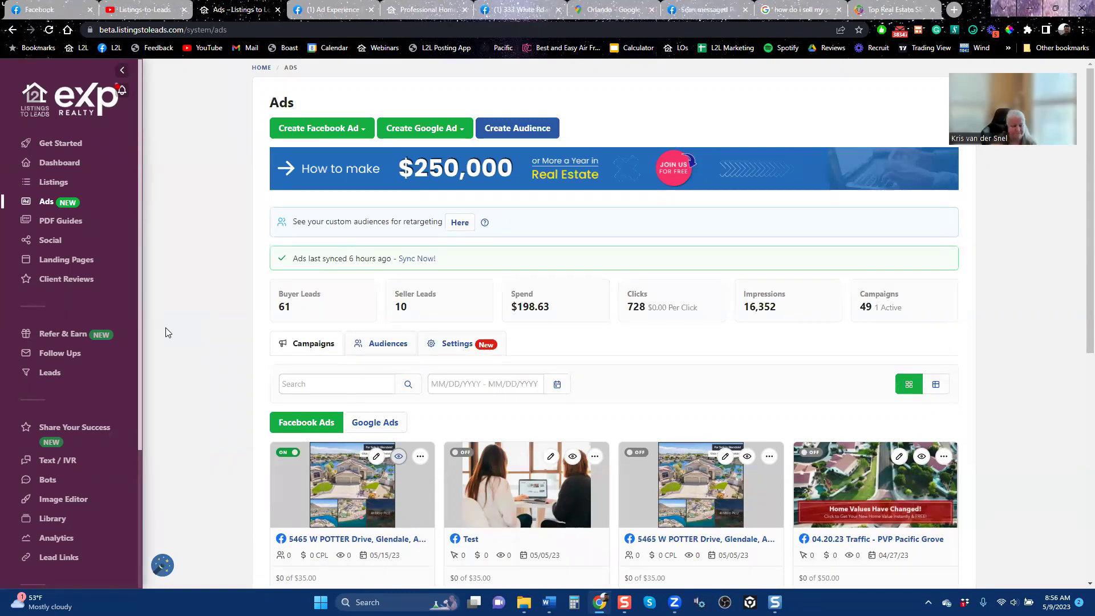
click(53, 184)
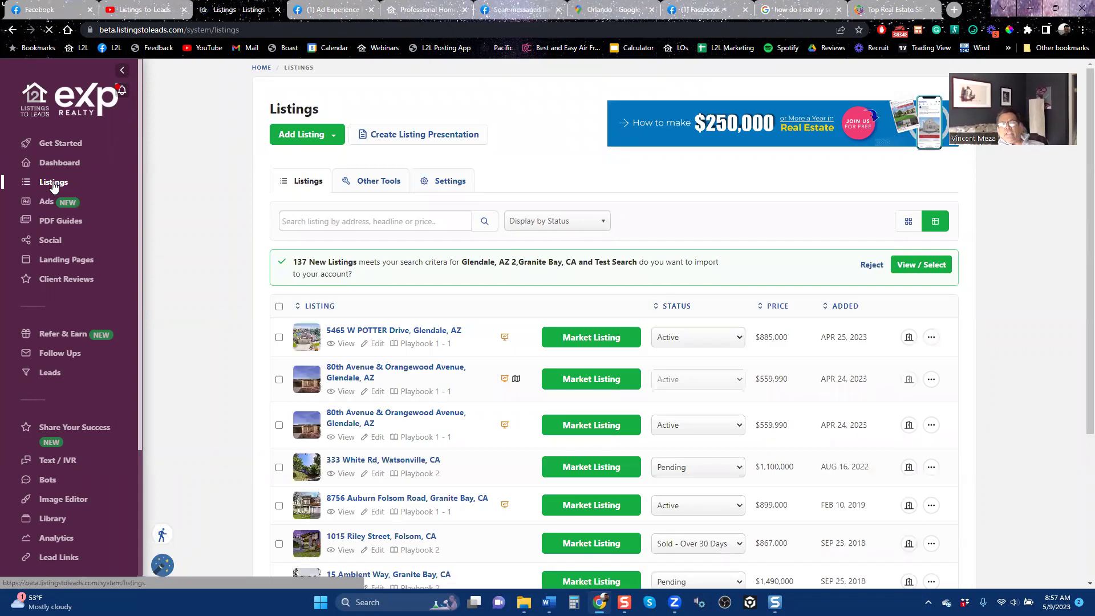
Look over a listing's status options, leaving its status unchanged.
scroll(442, 362, down, 4)
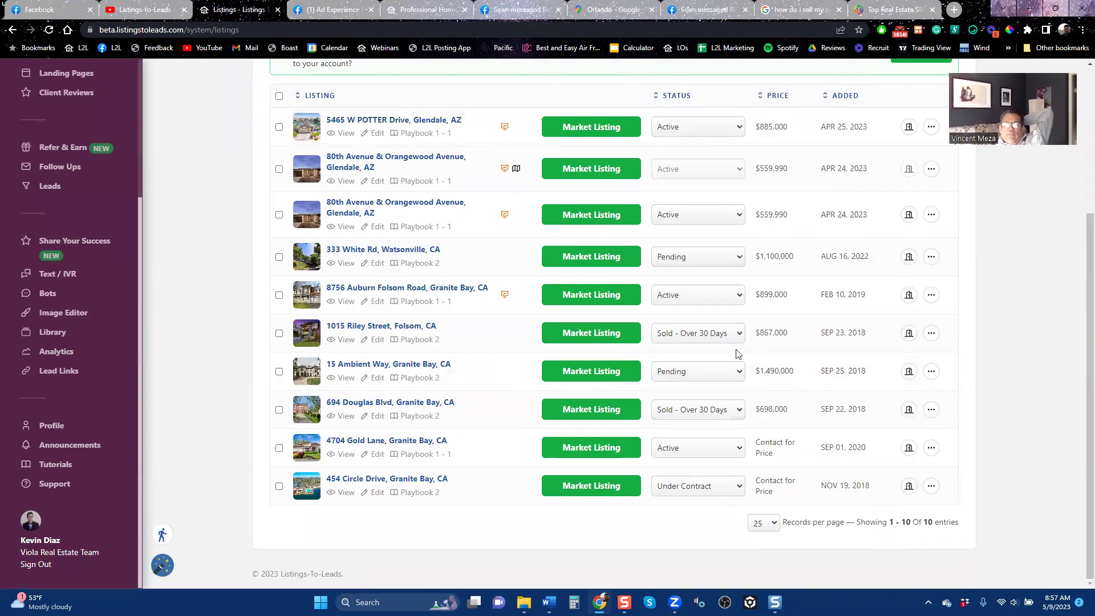
click(716, 380)
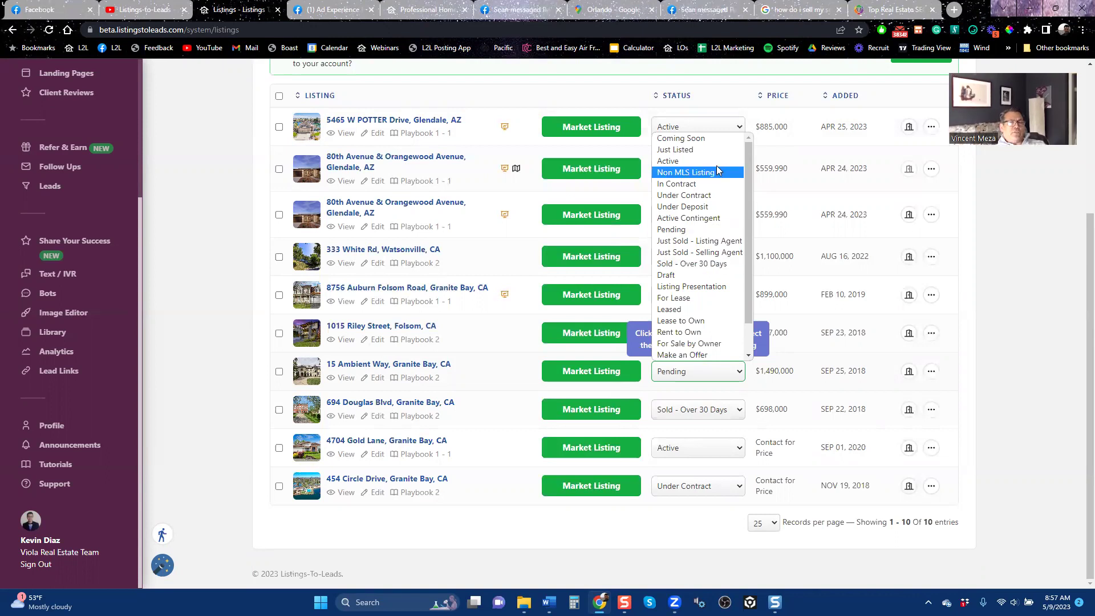
click(568, 88)
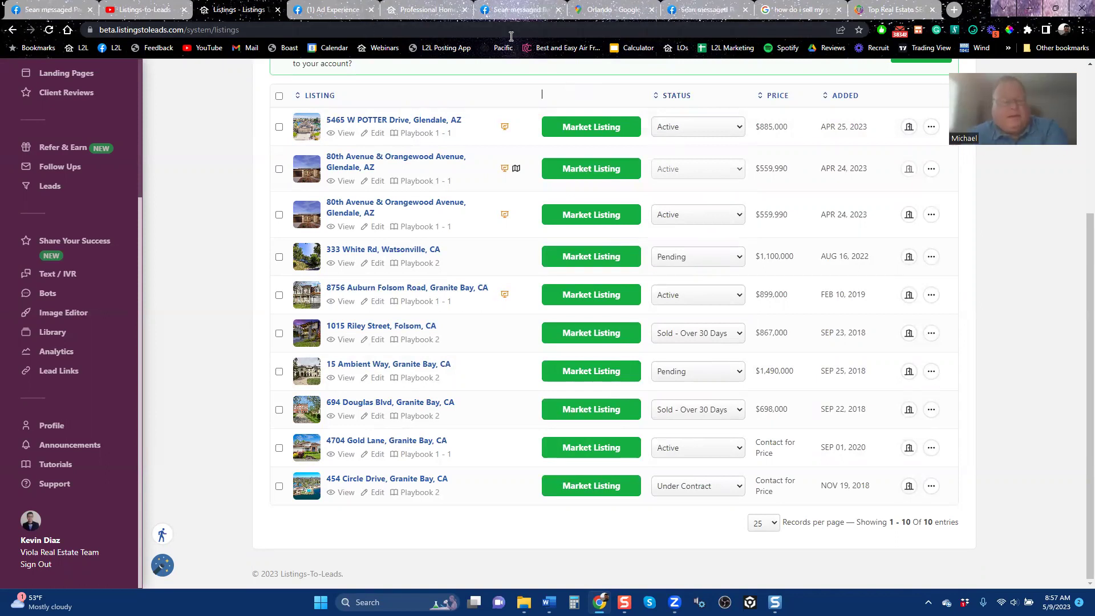
Close the Orlando Google Maps and Facebook tabs and show the Follow Ups campaign list.
click(650, 10)
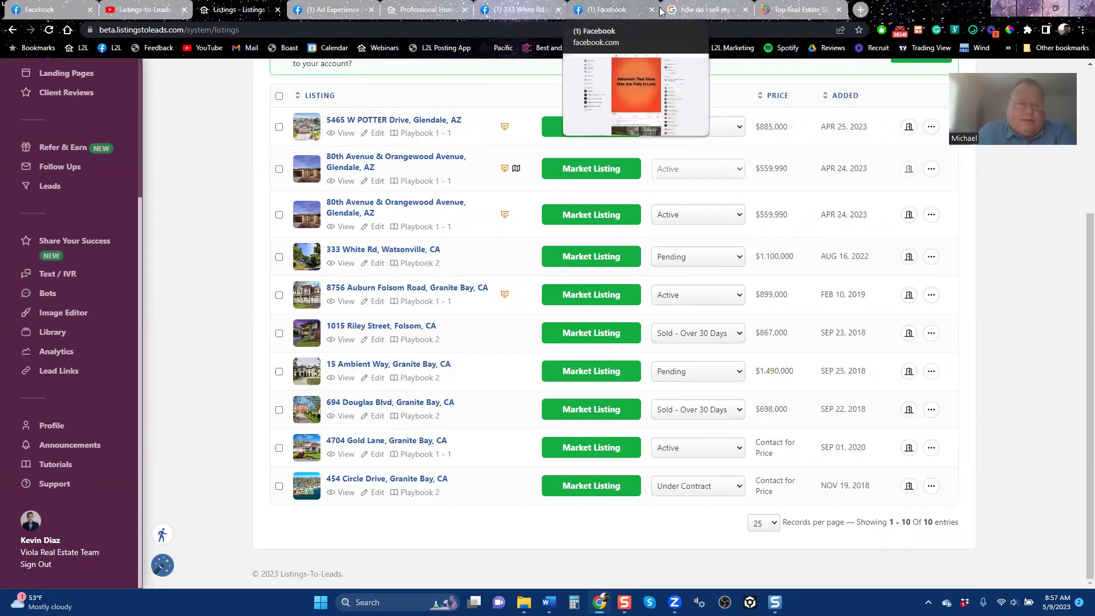
click(652, 10)
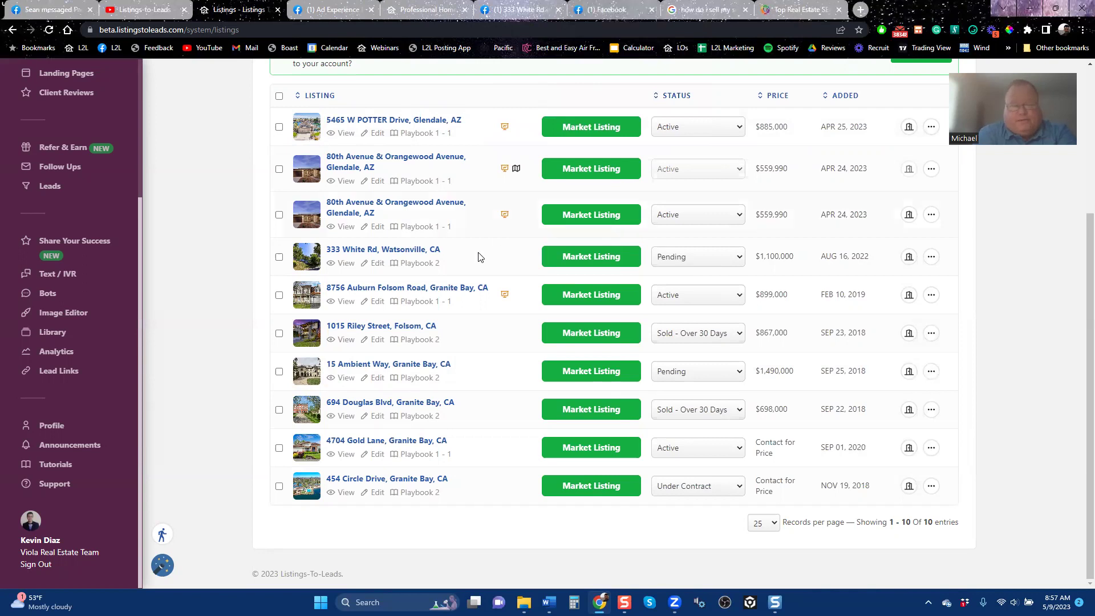
scroll(83, 346, up, 3)
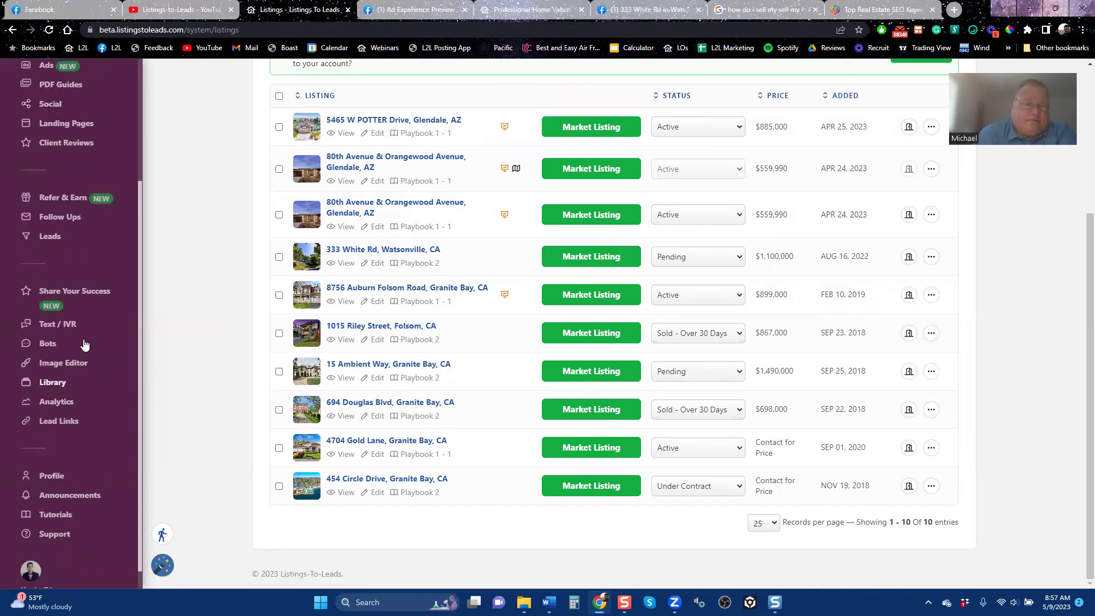
click(60, 354)
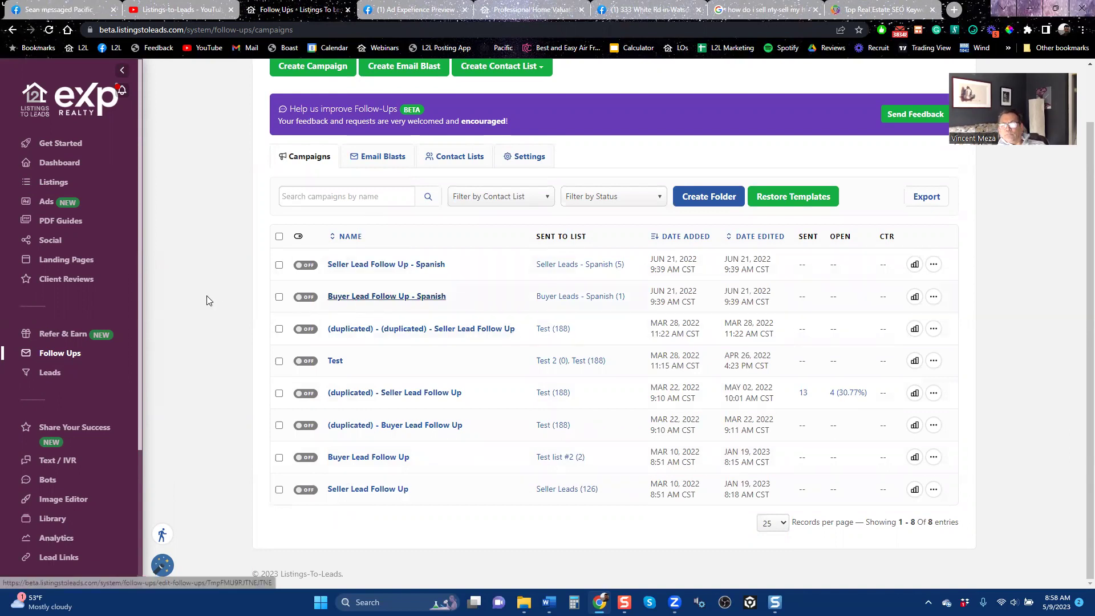
scroll(222, 228, up, 1)
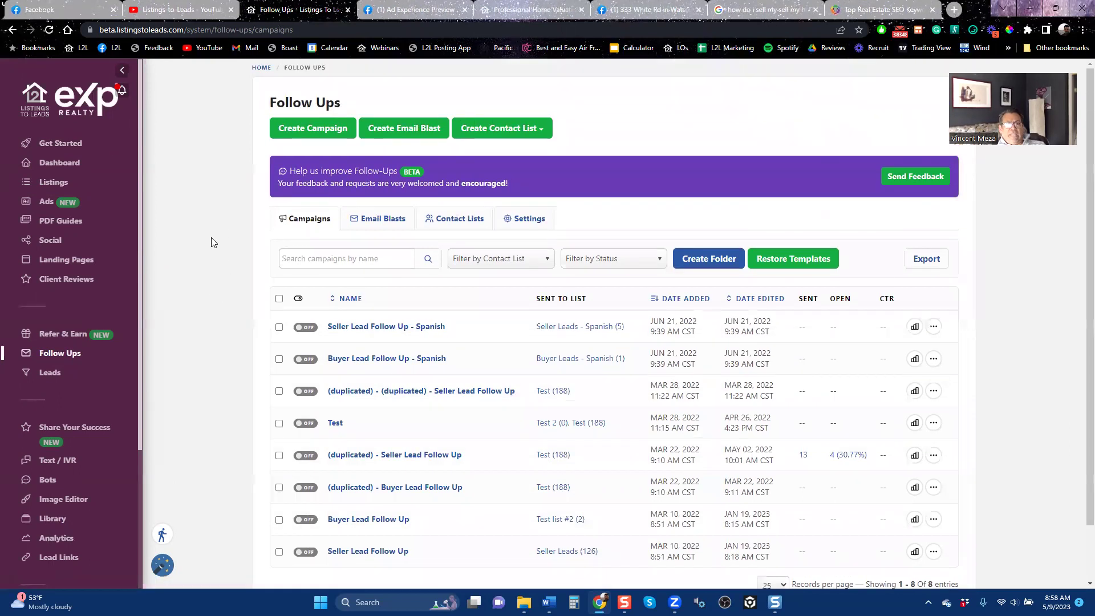
scroll(126, 370, down, 3)
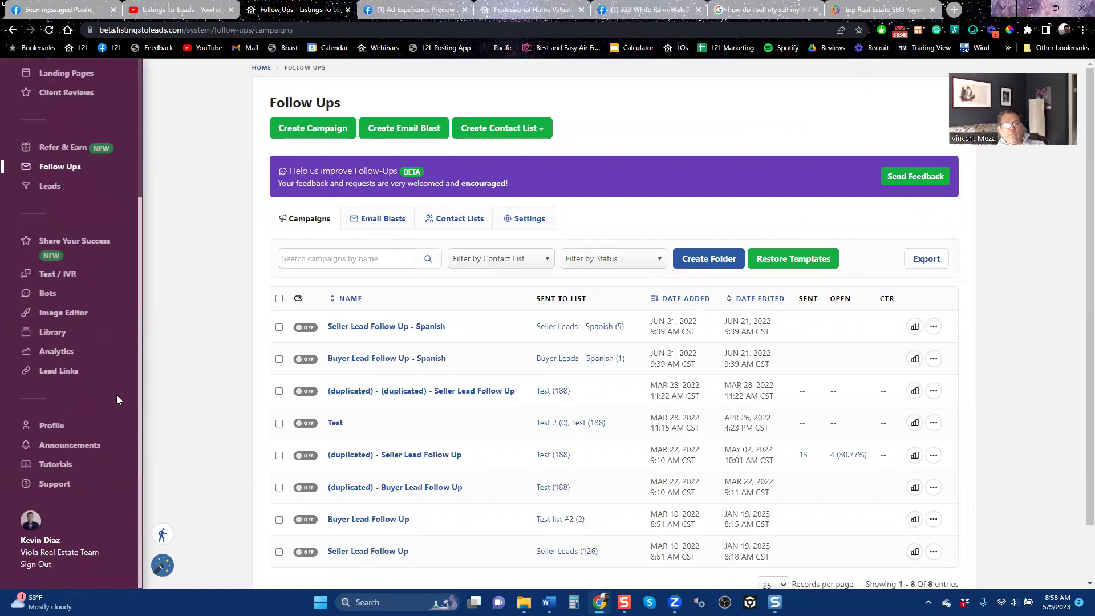
click(56, 431)
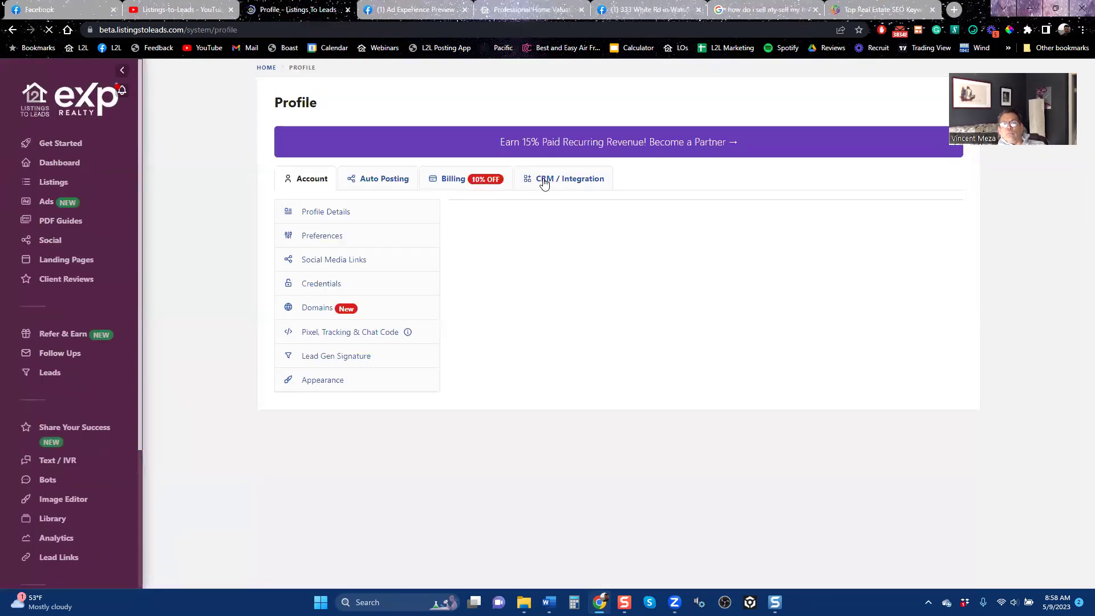
click(543, 179)
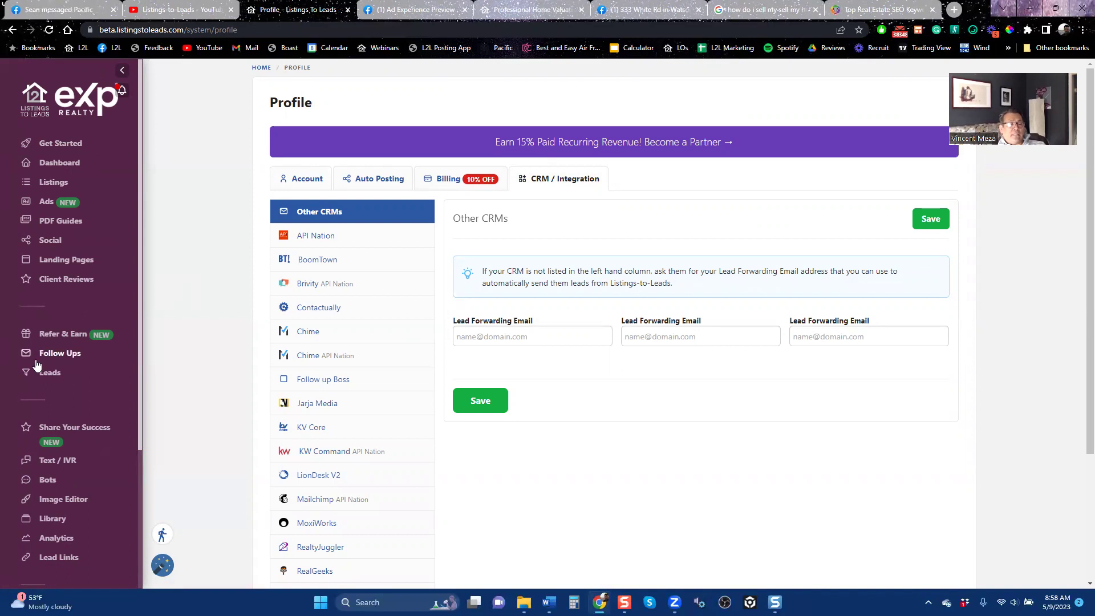
click(60, 355)
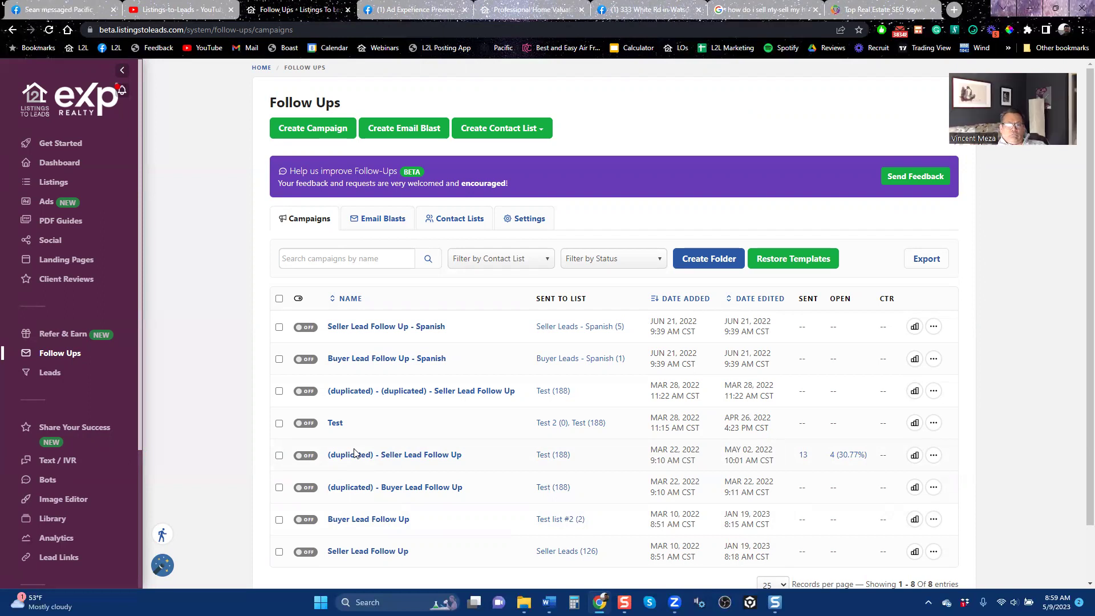
Open the Seller Lead Follow Up campaign and scroll through its recurring email steps.
click(357, 552)
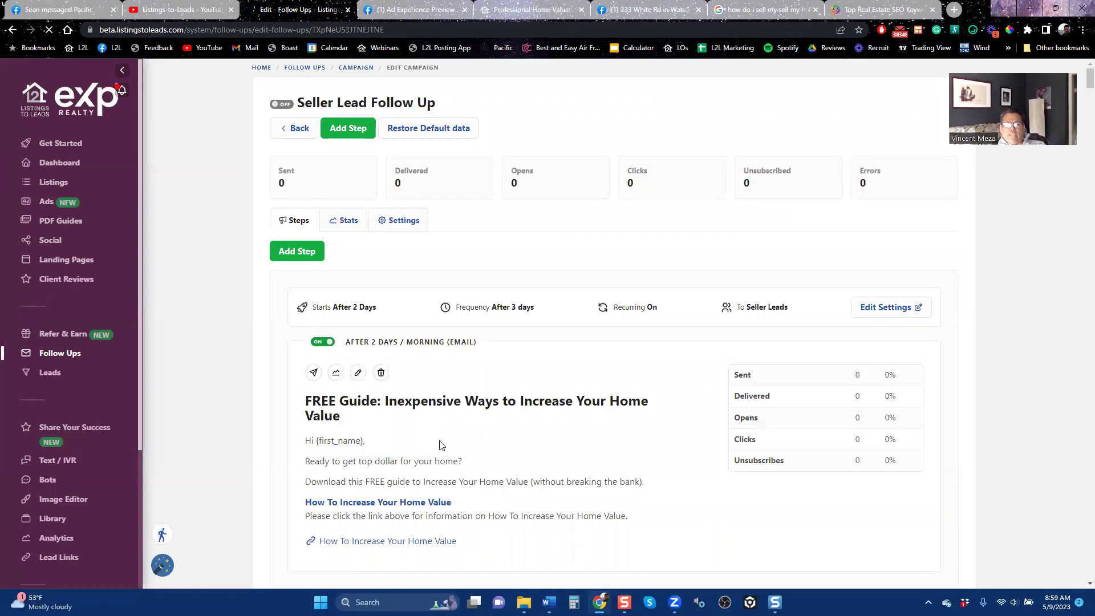
scroll(465, 459, down, 5)
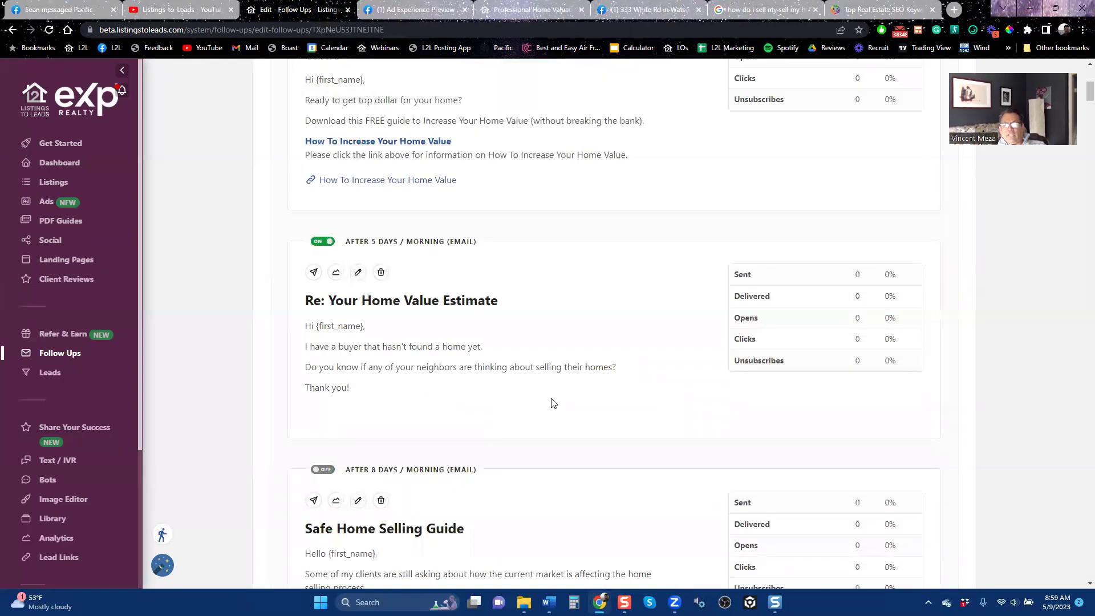
scroll(549, 451, down, 5)
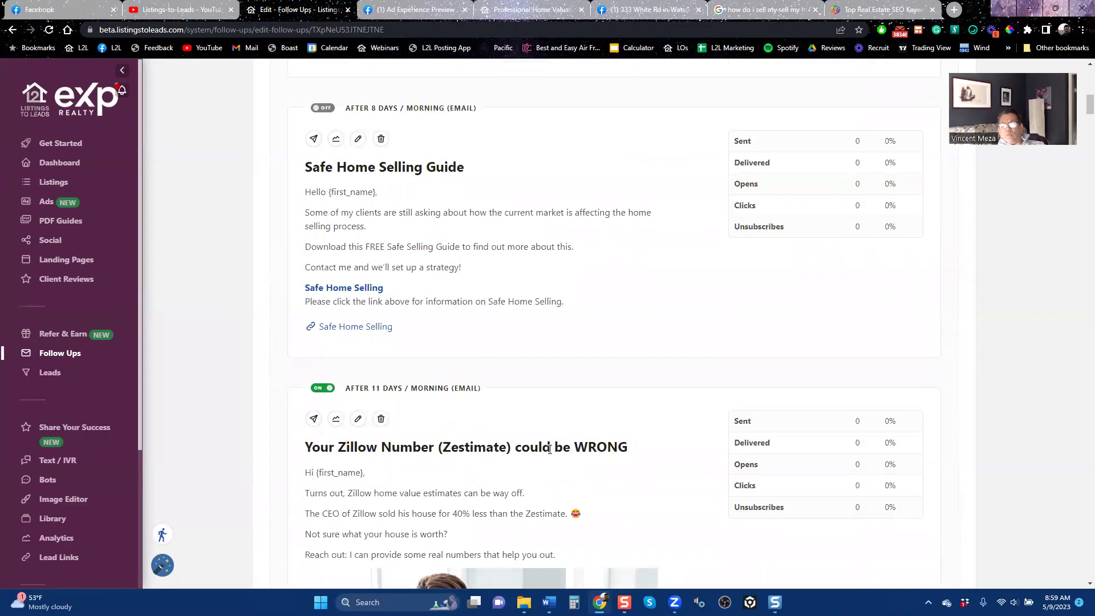
scroll(551, 454, down, 5)
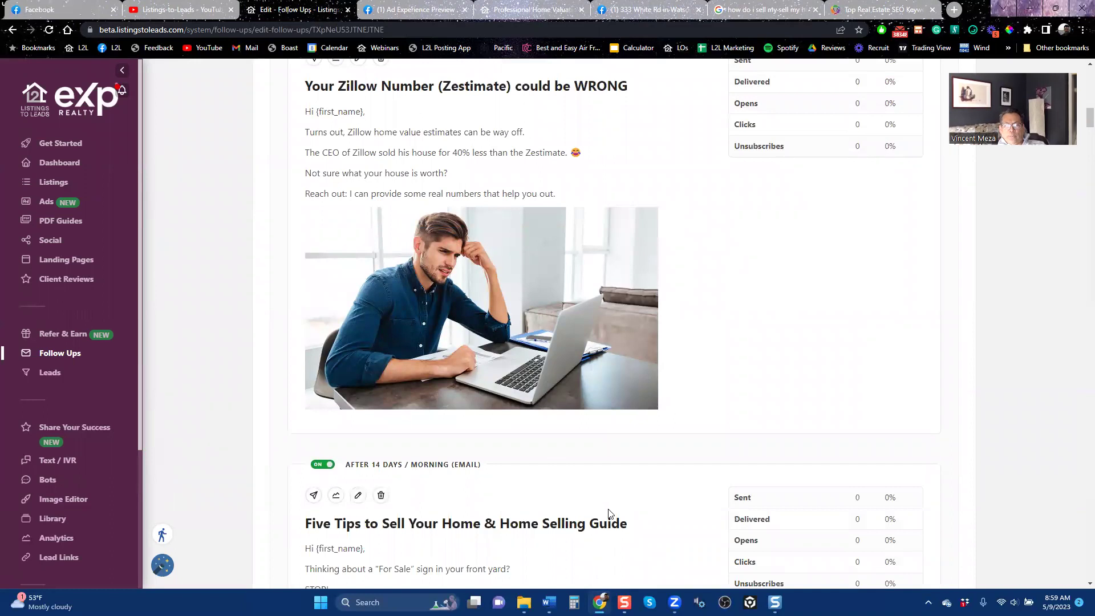
scroll(609, 508, down, 5)
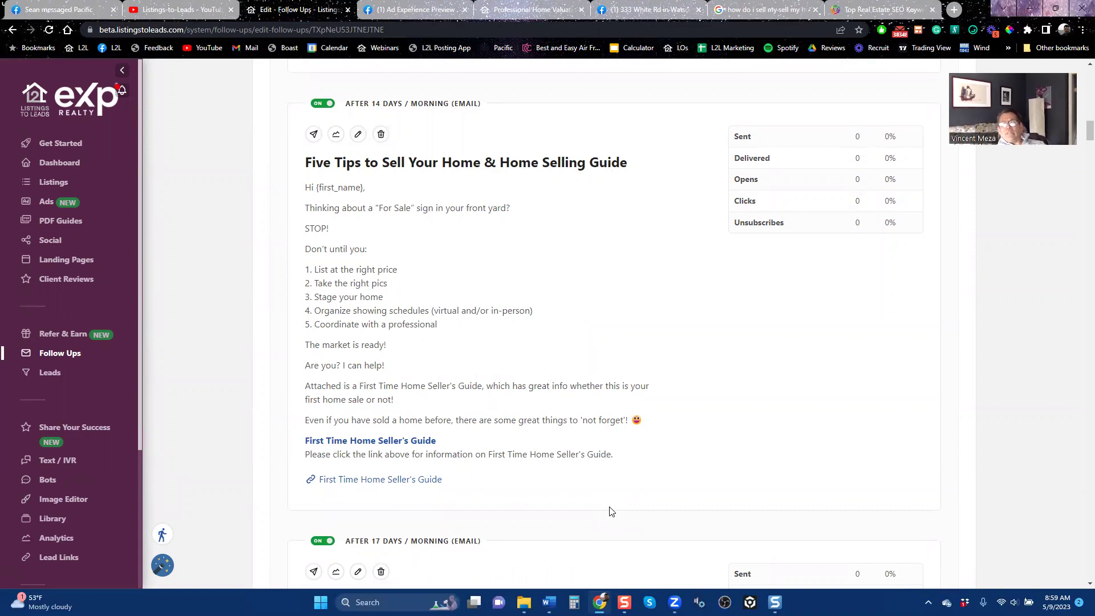
scroll(549, 399, up, 20)
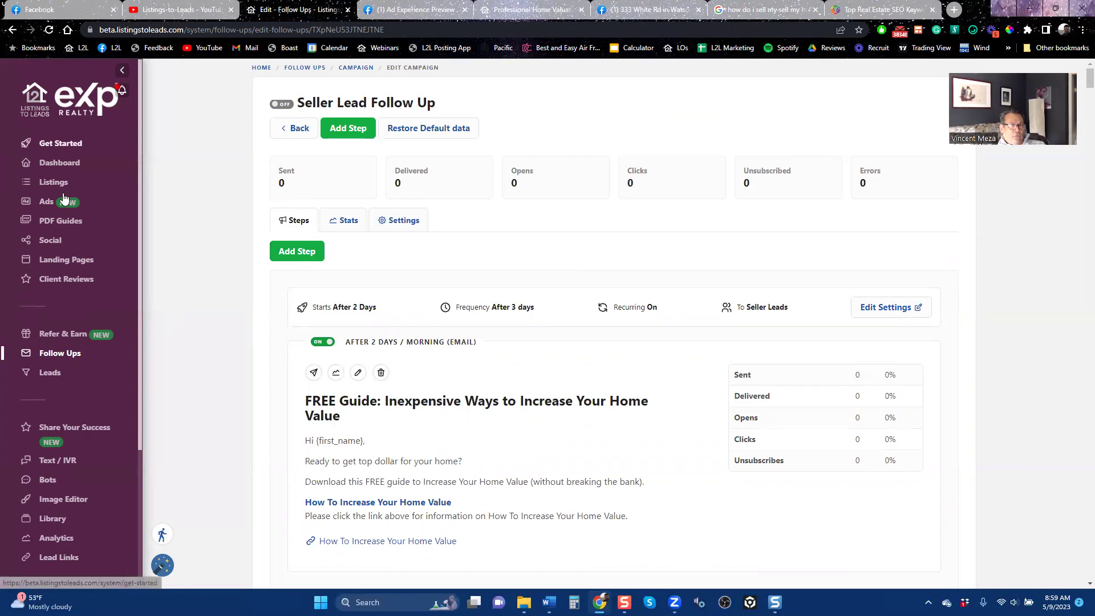
click(776, 11)
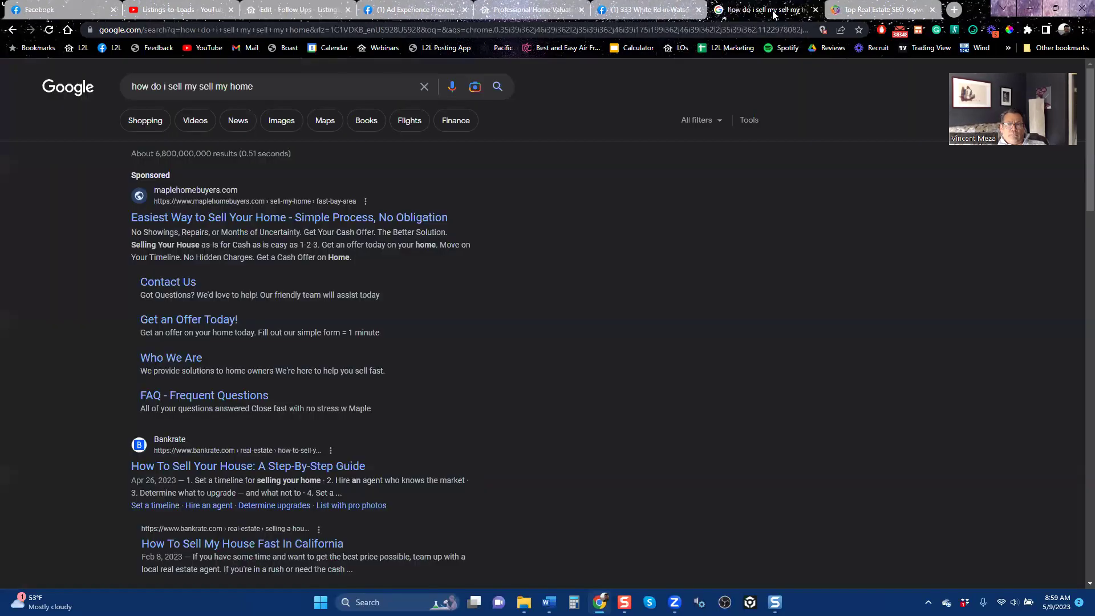
Close the home-selling Google tab and browse the Listings-to-Leads YouTube Videos page.
click(816, 10)
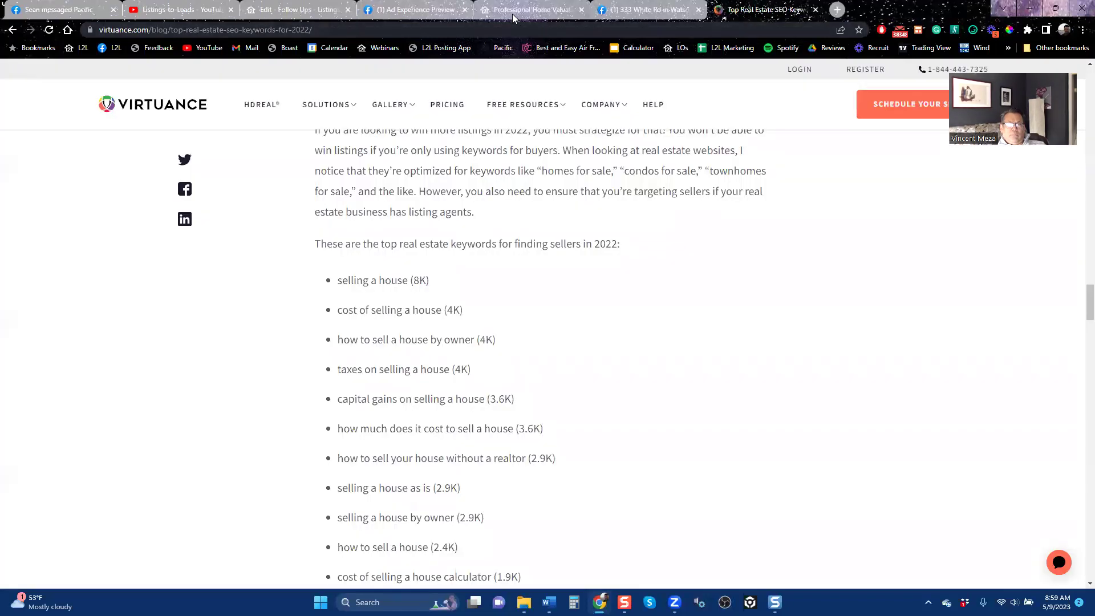
click(294, 11)
click(213, 8)
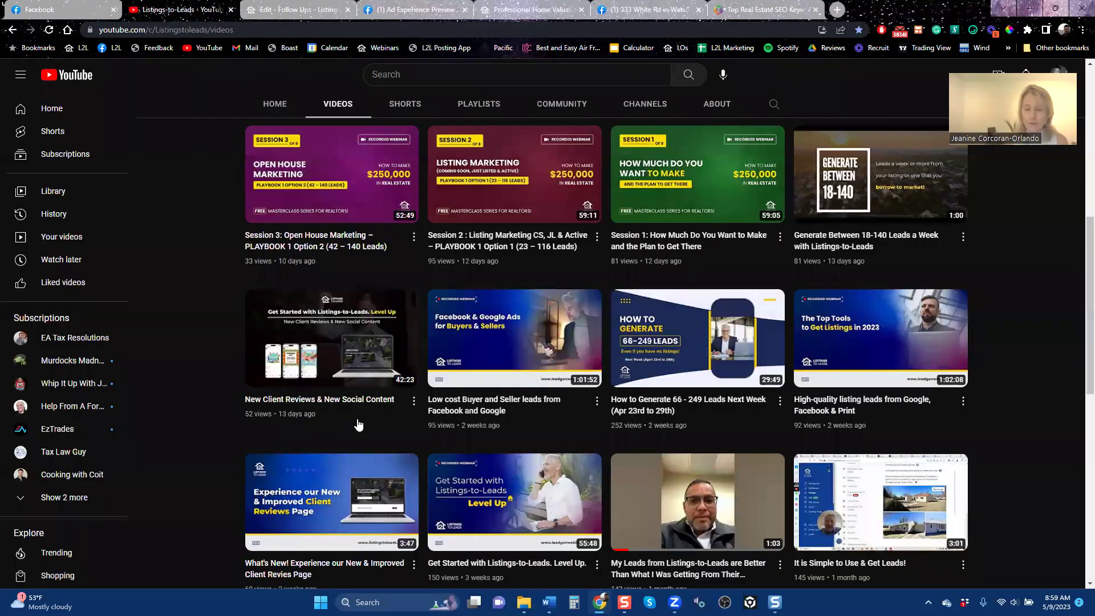
scroll(551, 315, up, 10)
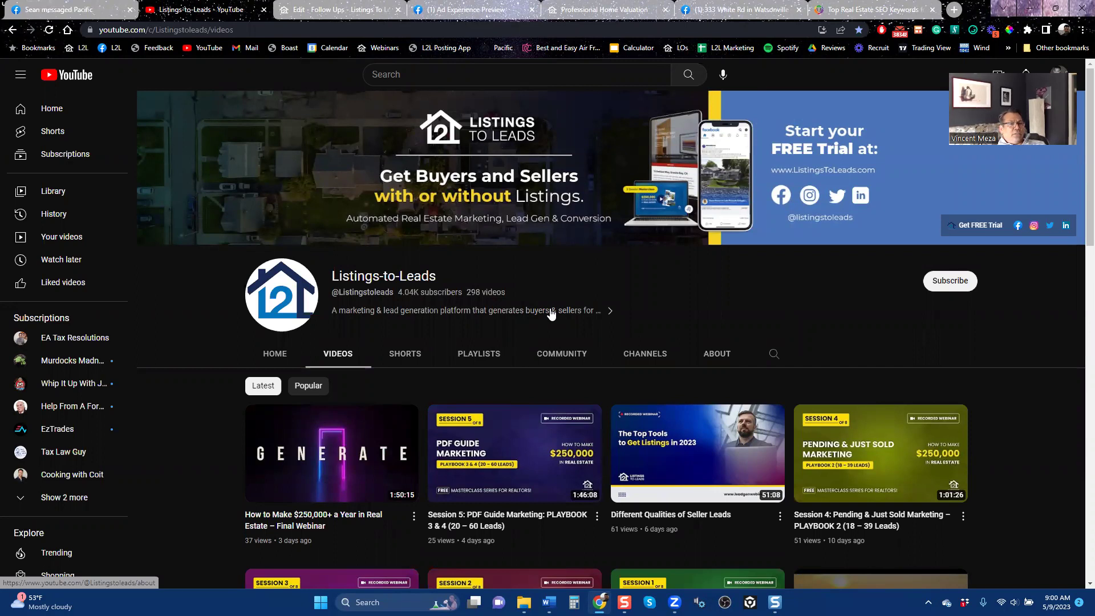
scroll(514, 415, down, 6)
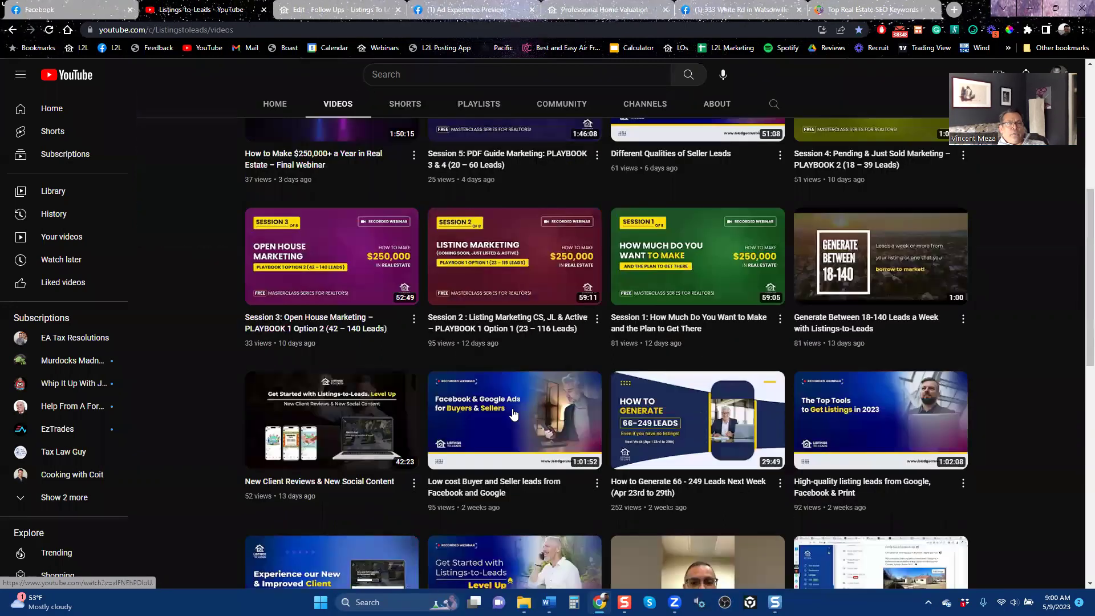
click(339, 10)
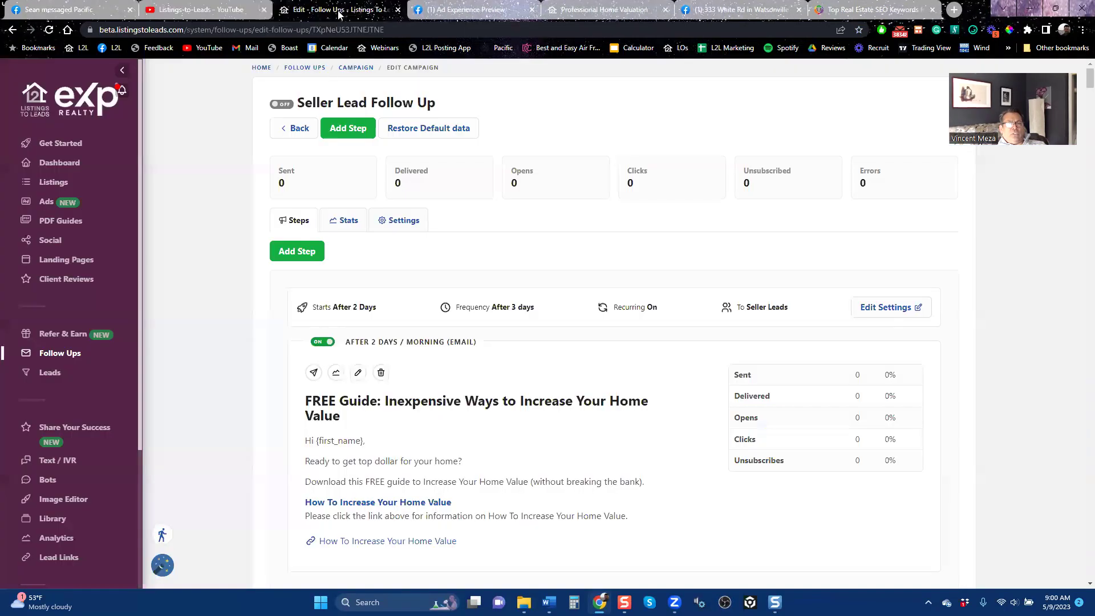
Show the Get Started page down to the Account Setup checklist and Playbooks 1–5.
click(60, 150)
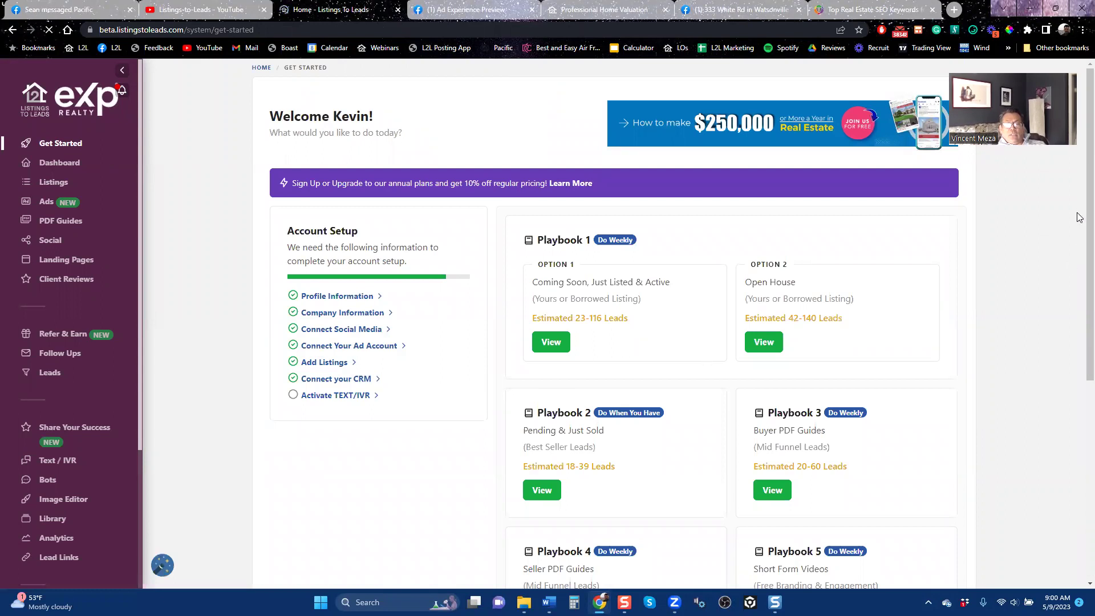
scroll(1080, 264, down, 1)
scroll(1080, 264, down, 1)
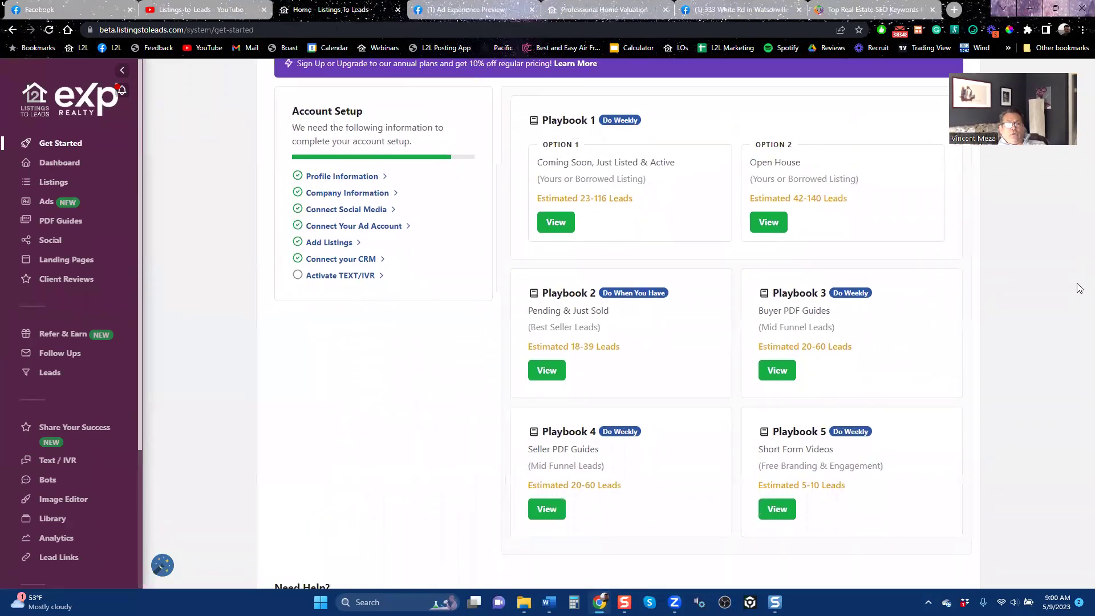